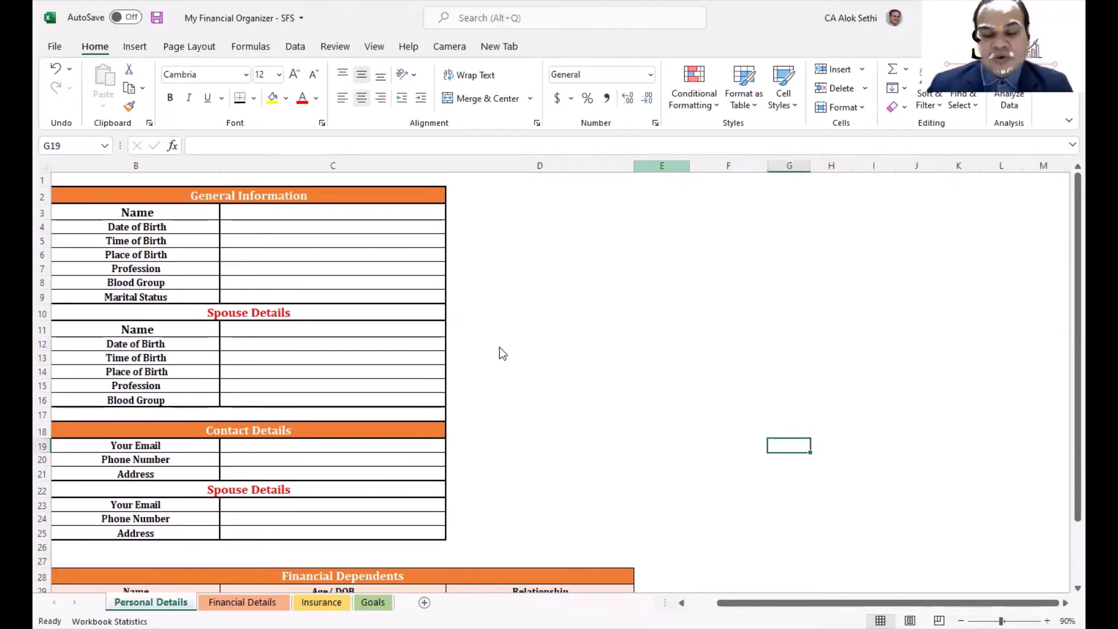
Step: Zoom the Personal Details sheet to 100% and scroll back up to row 1
key(alt+Tab)
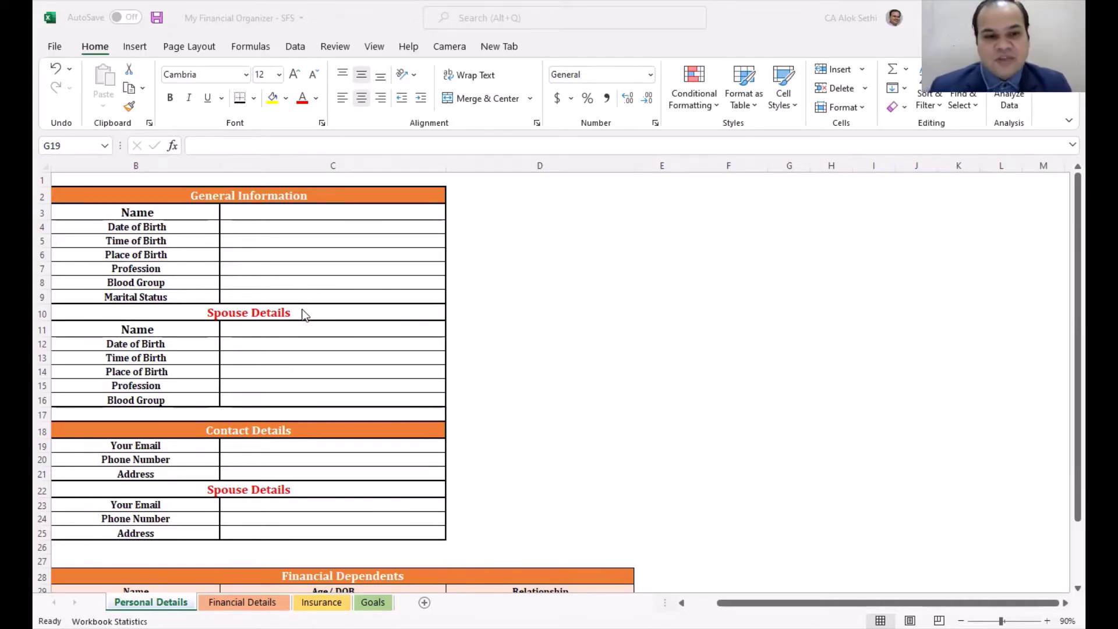
scroll(303, 315, up, 1)
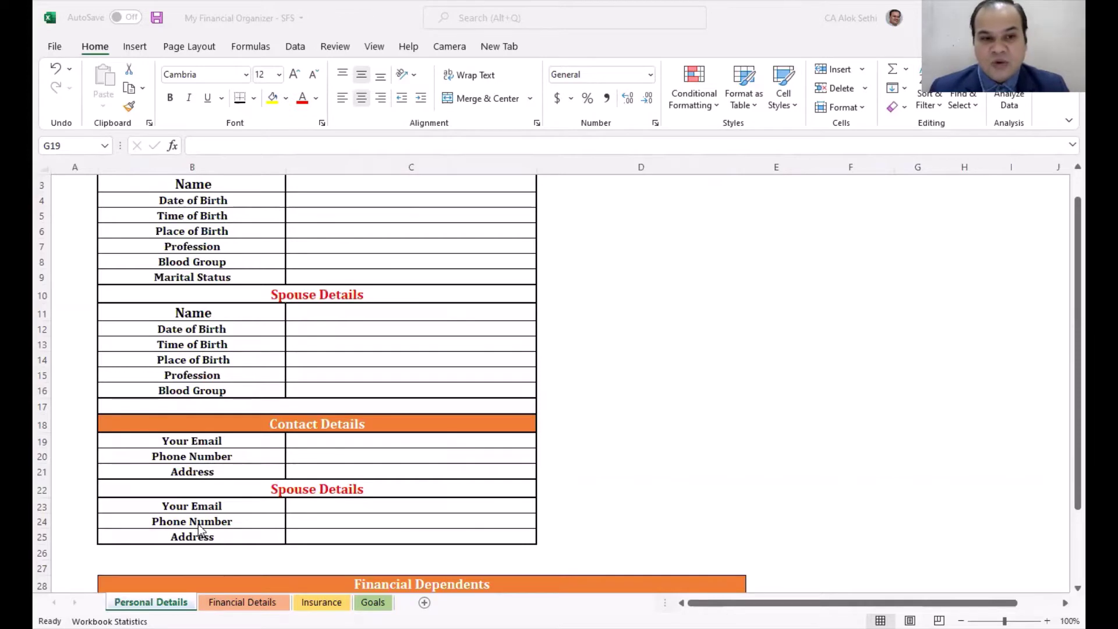
scroll(198, 525, up, 1)
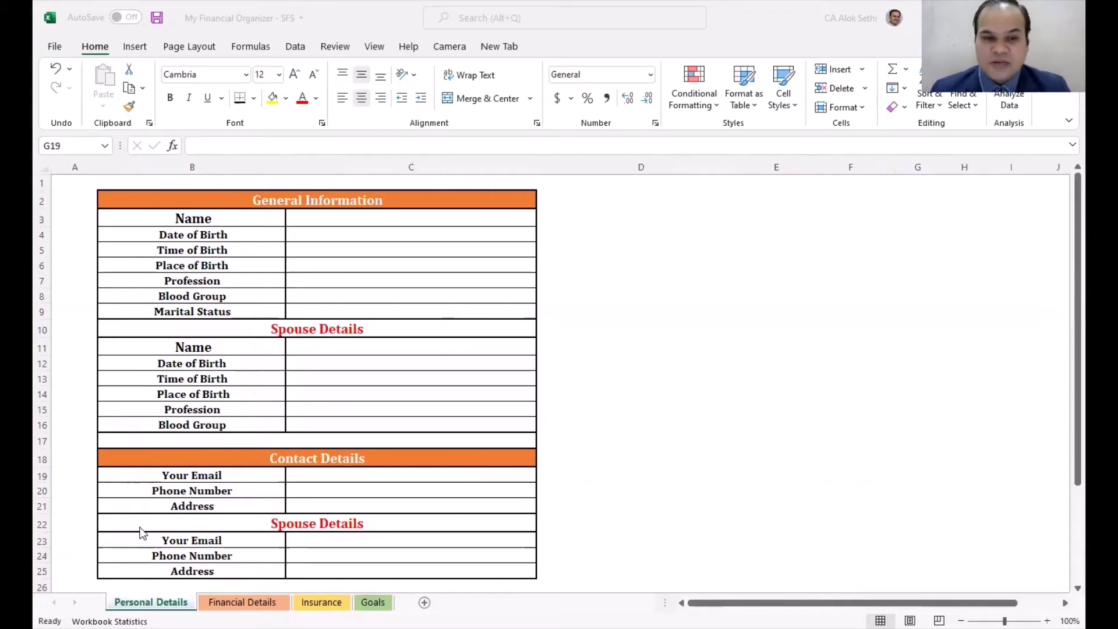
Step: Enter the person's full name and birth date 14/01/1986 in General Information
click(304, 219)
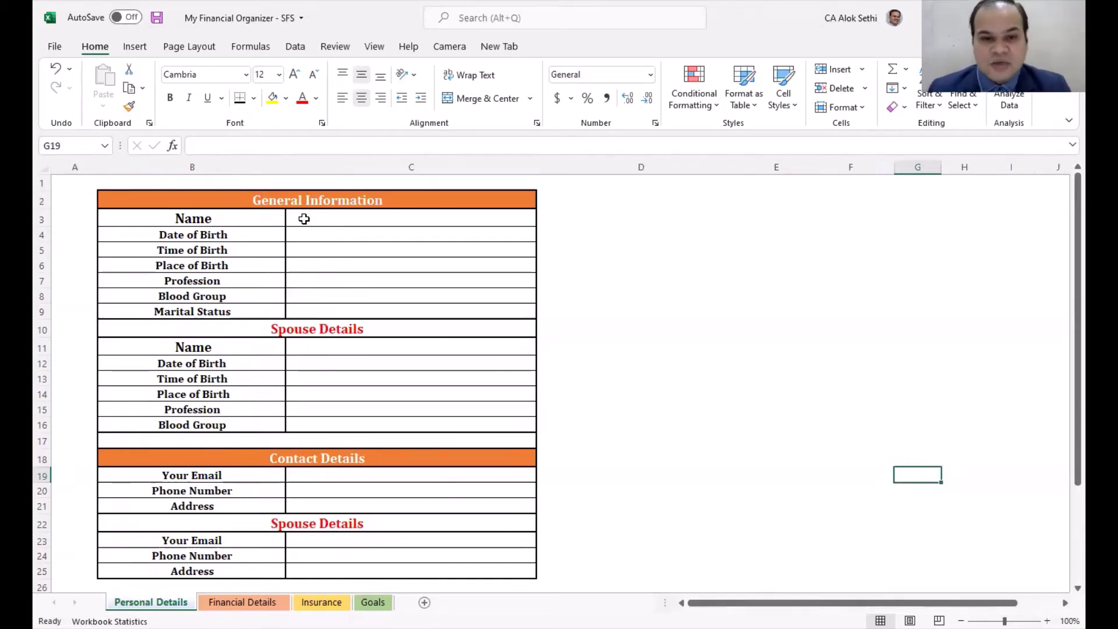
click(304, 219)
text(Abc)
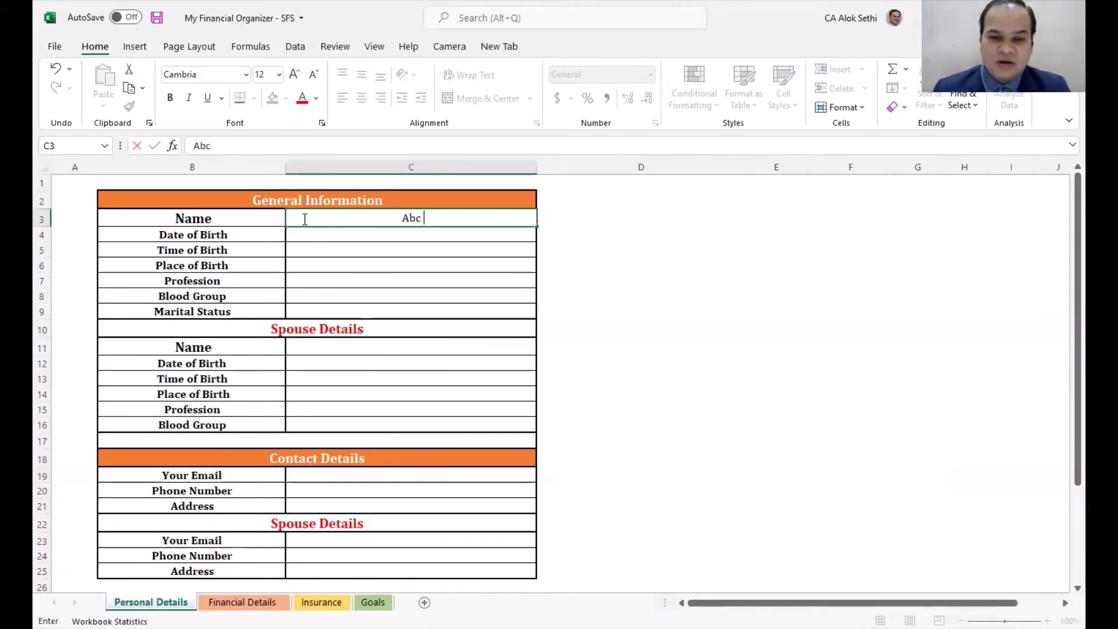
key(Return)
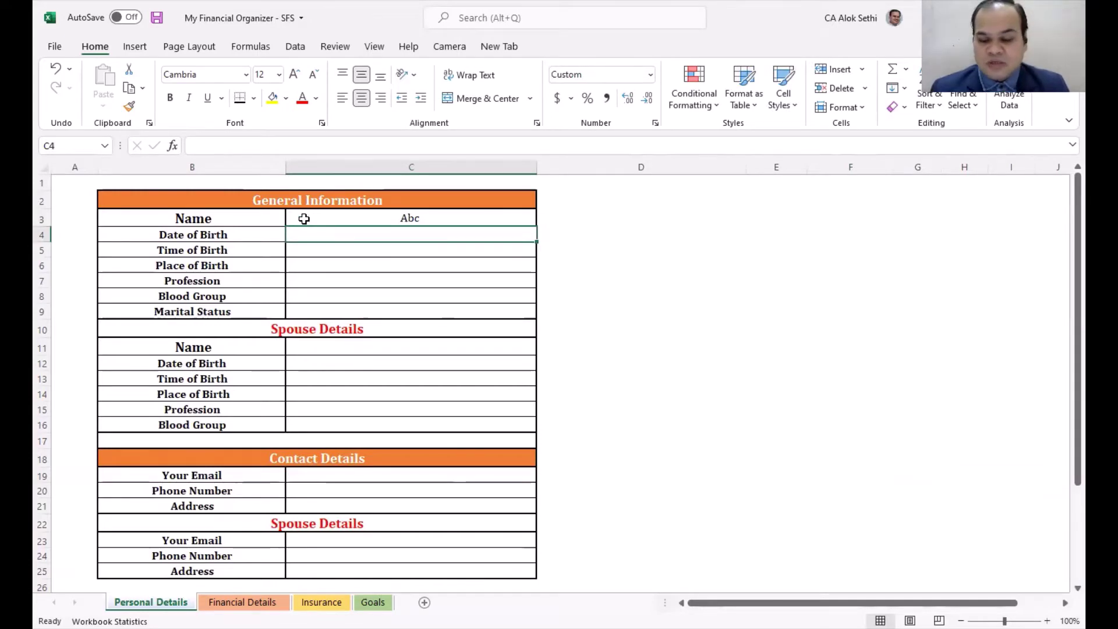
text(14/)
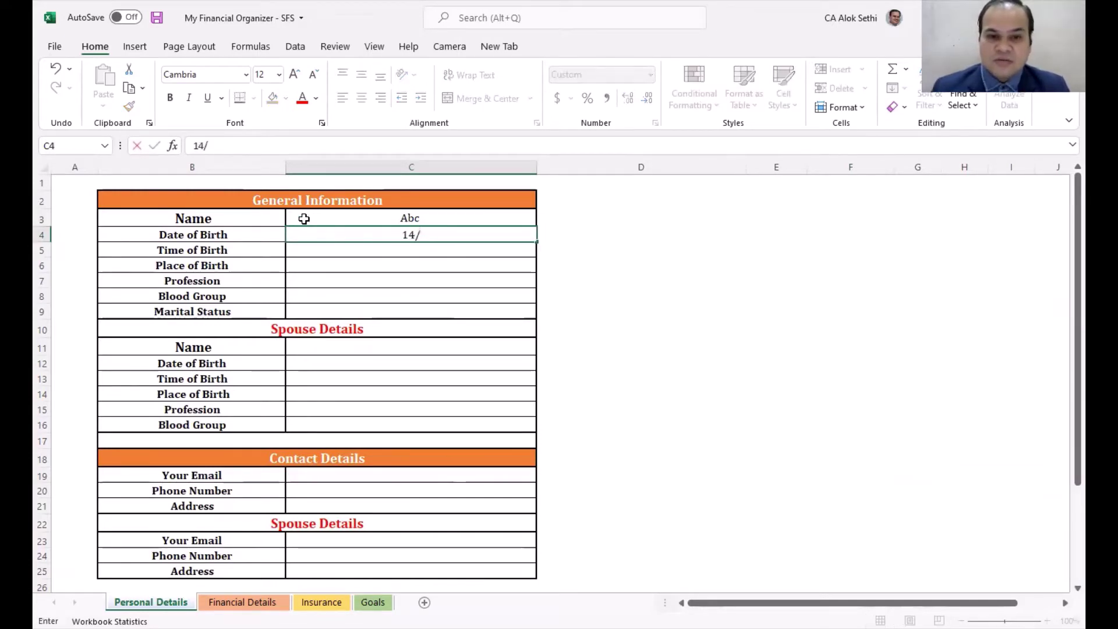
text(01/1986)
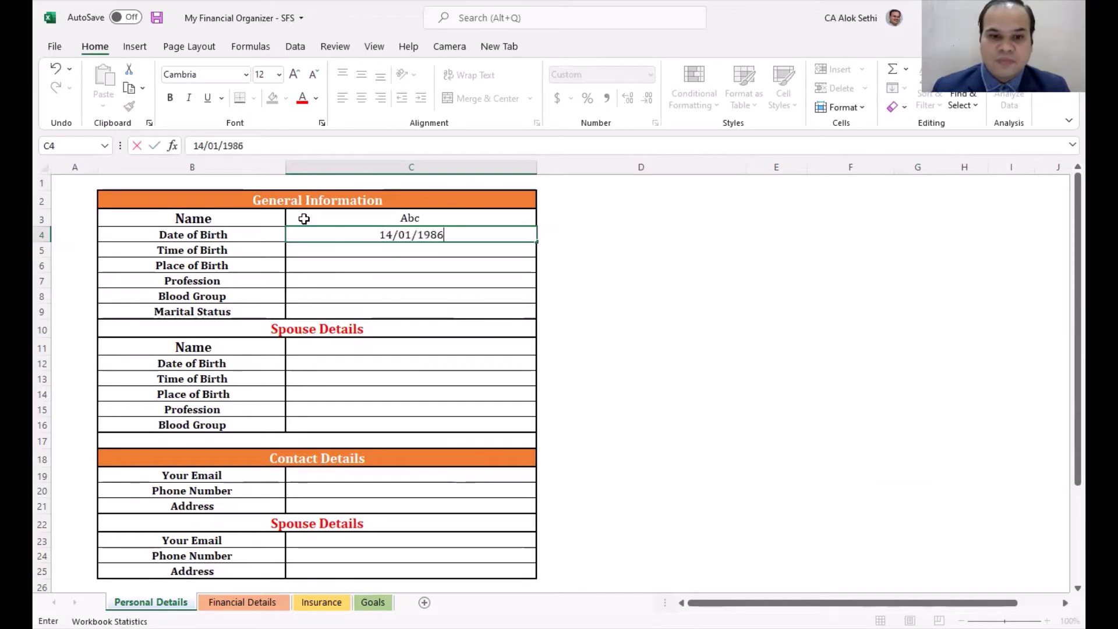
key(Return)
key(Up)
key(Up)
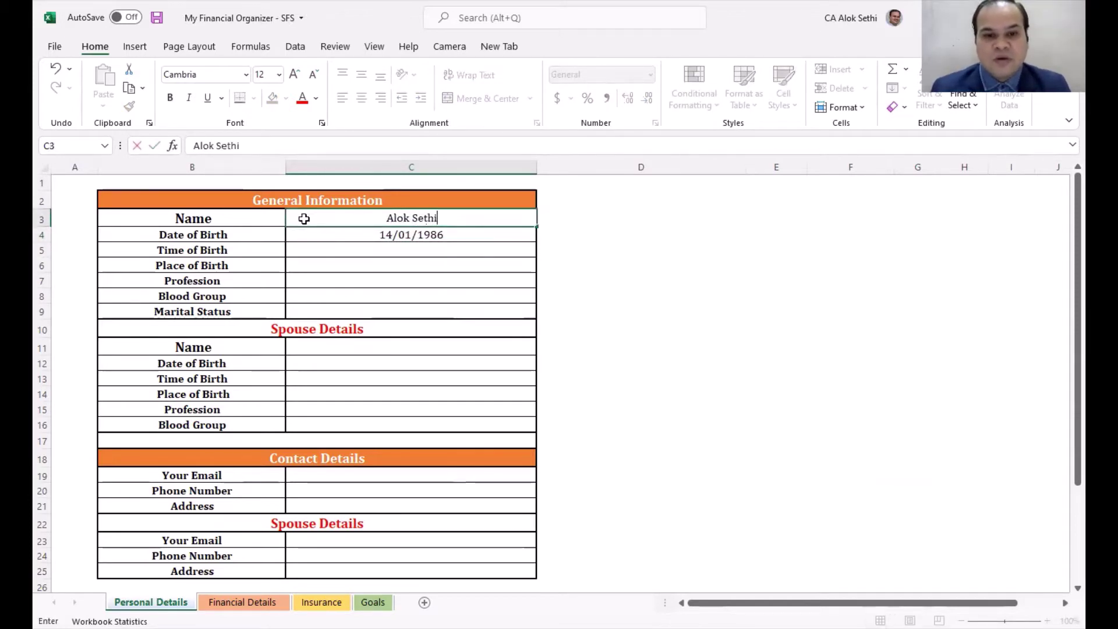
key(Return)
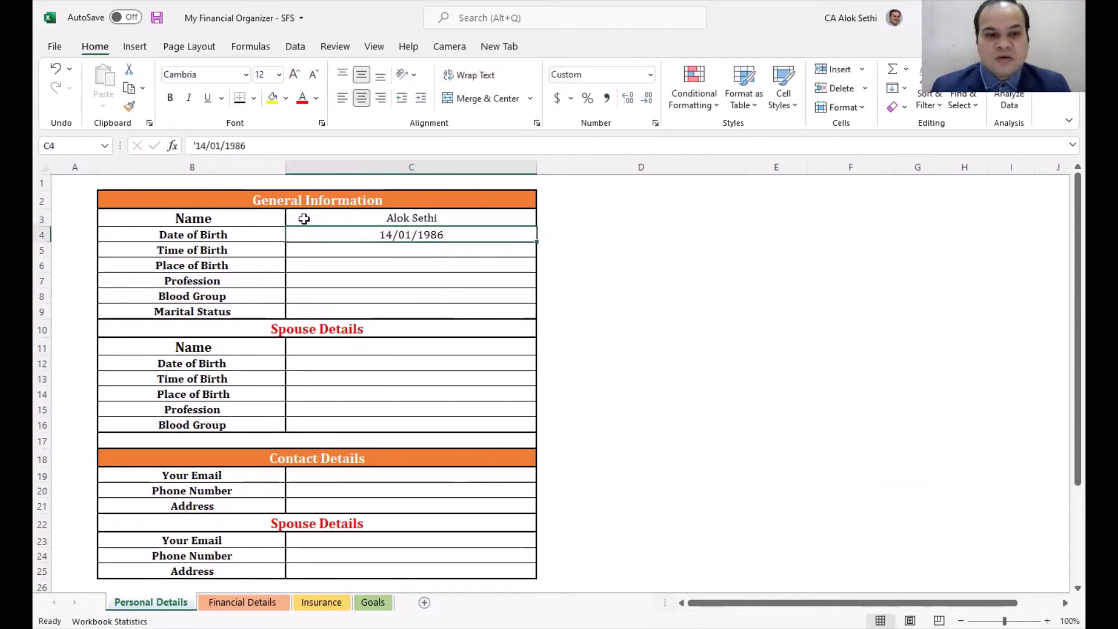
key(Return)
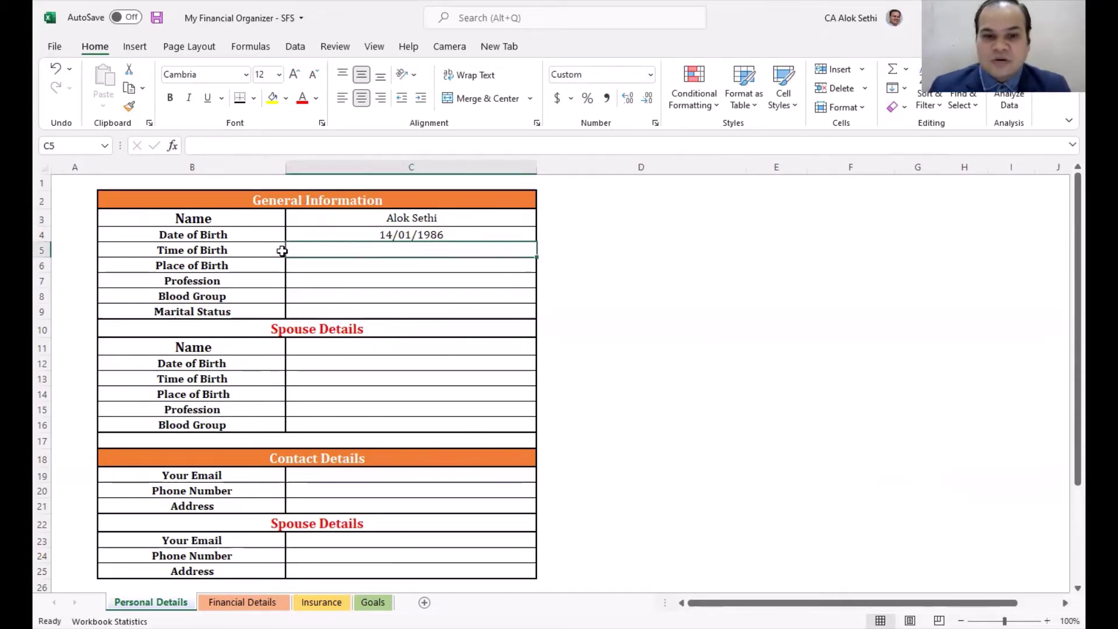
Step: Fill in birth time 10:20am, birthplace Ajmer, profession CA, blood group A+ and status Married
click(857, 12)
click(375, 247)
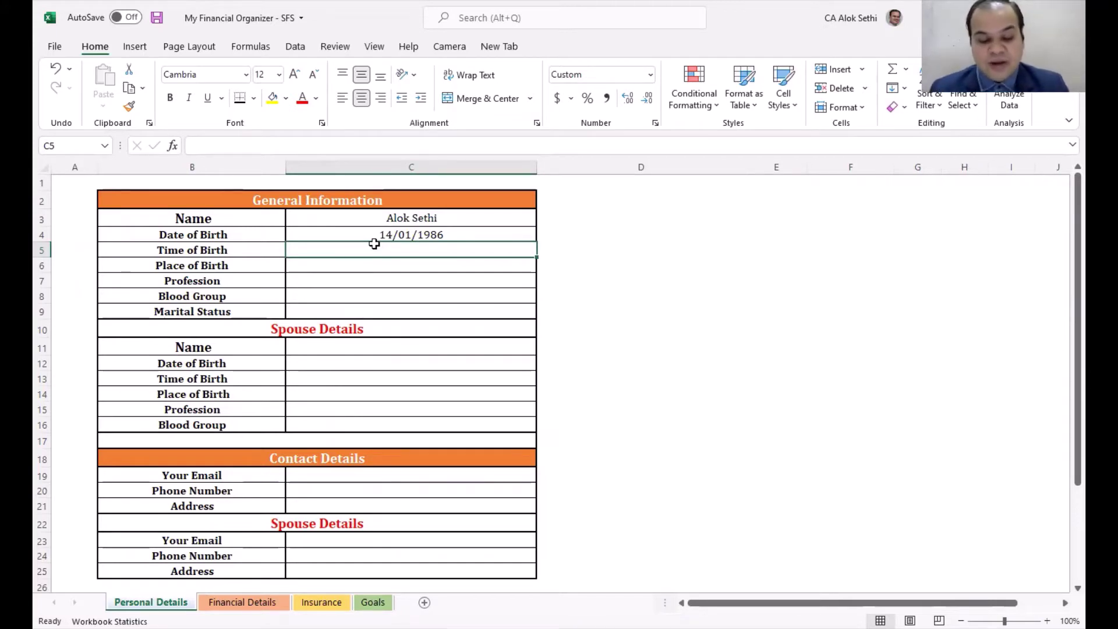
text(10:)
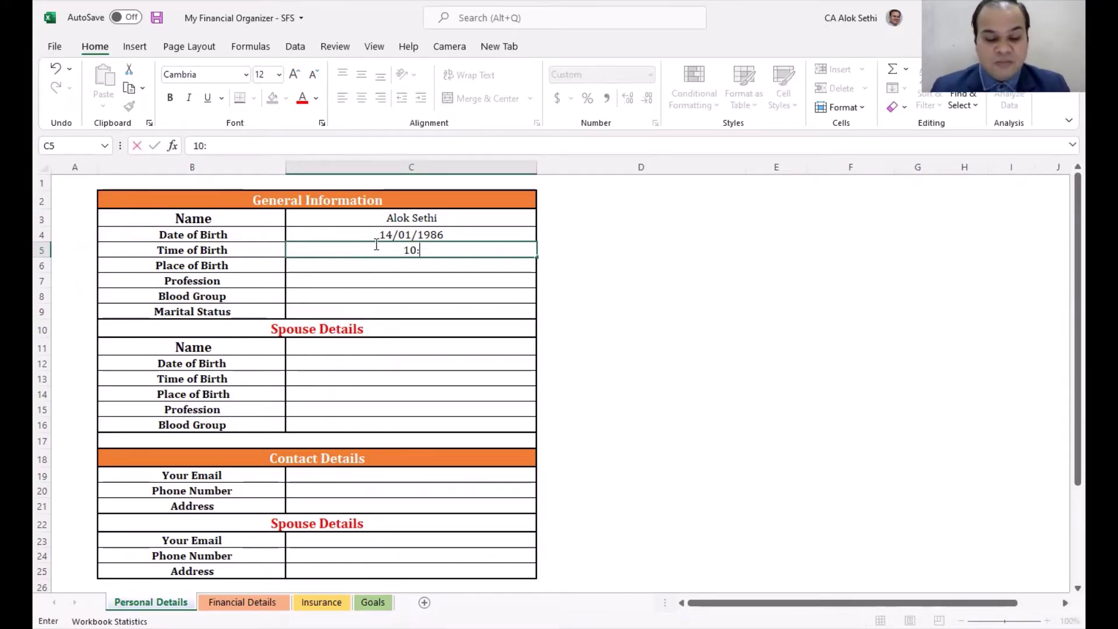
text(20am)
key(Return)
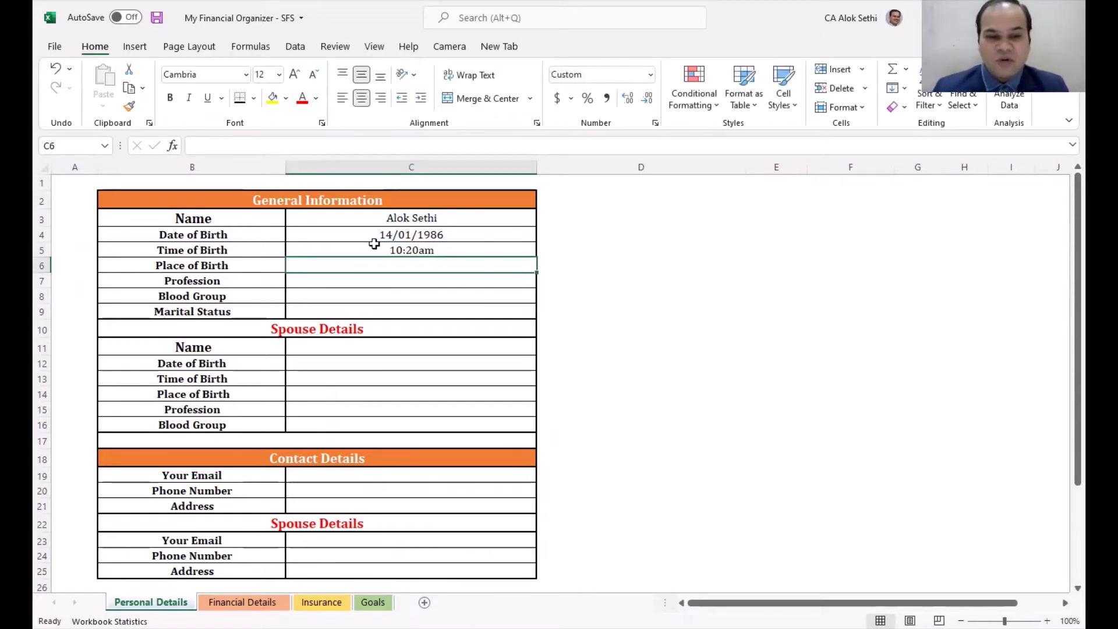
text(Ajmer)
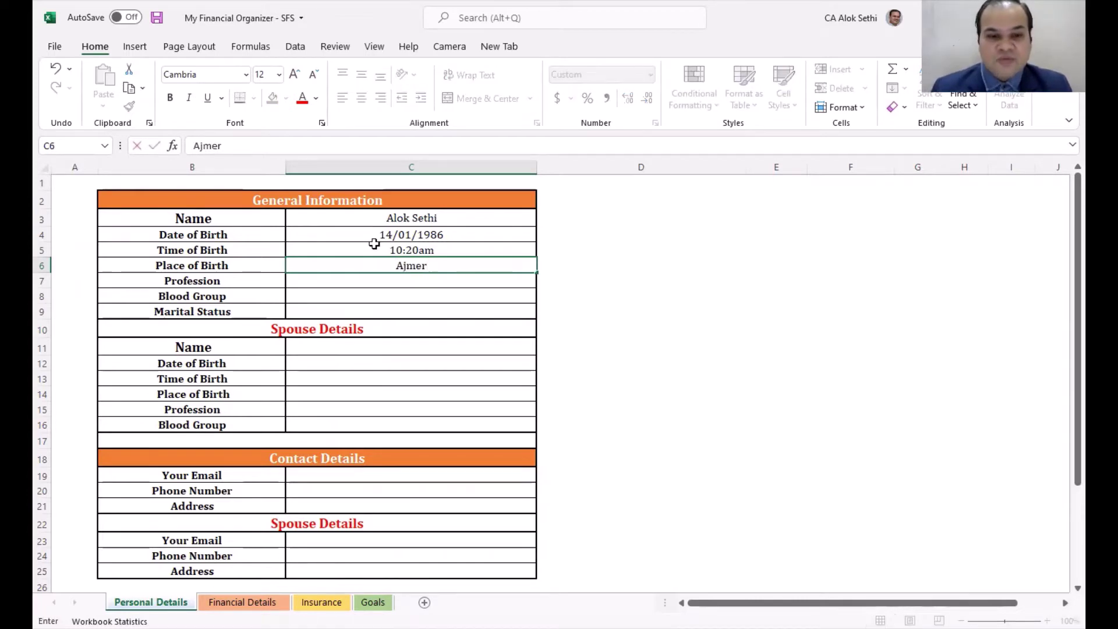
key(Return)
text(CA)
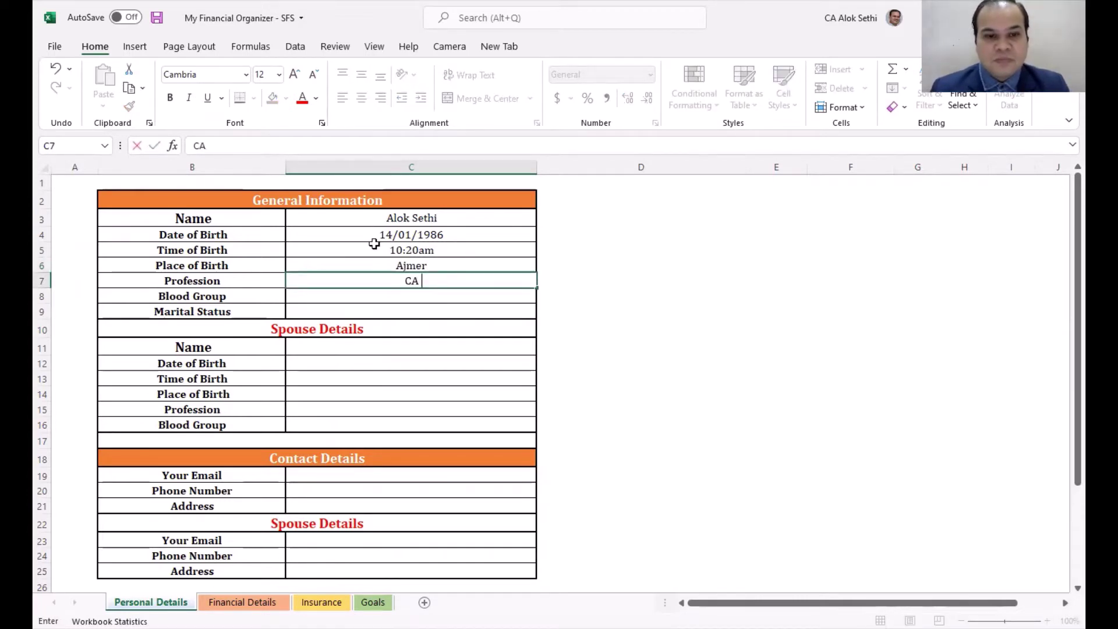
key(Return)
text(A+)
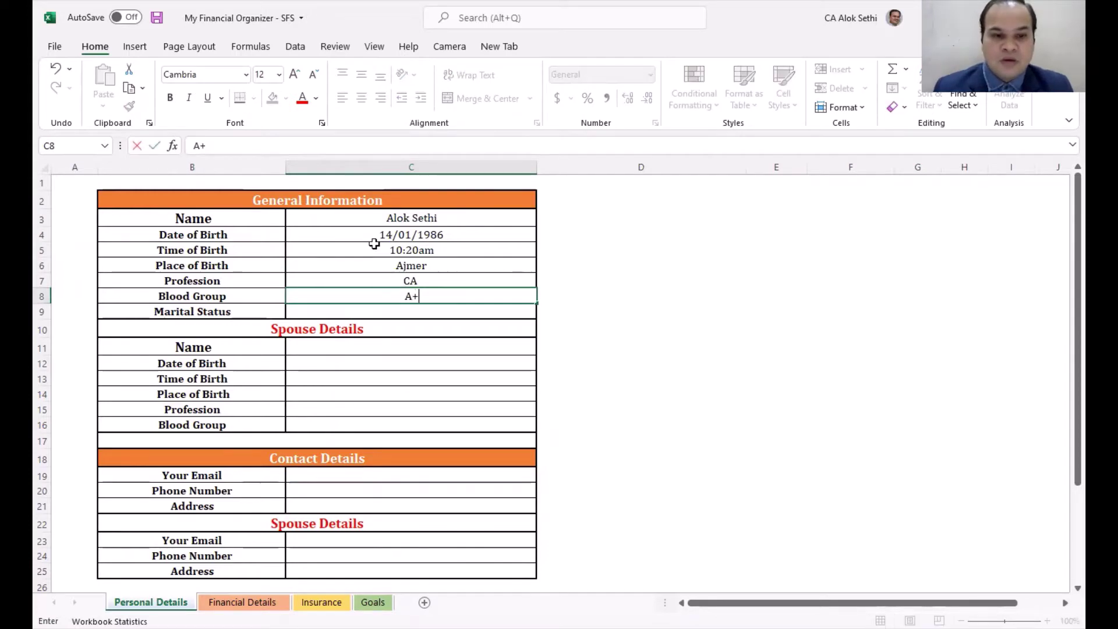
key(Return)
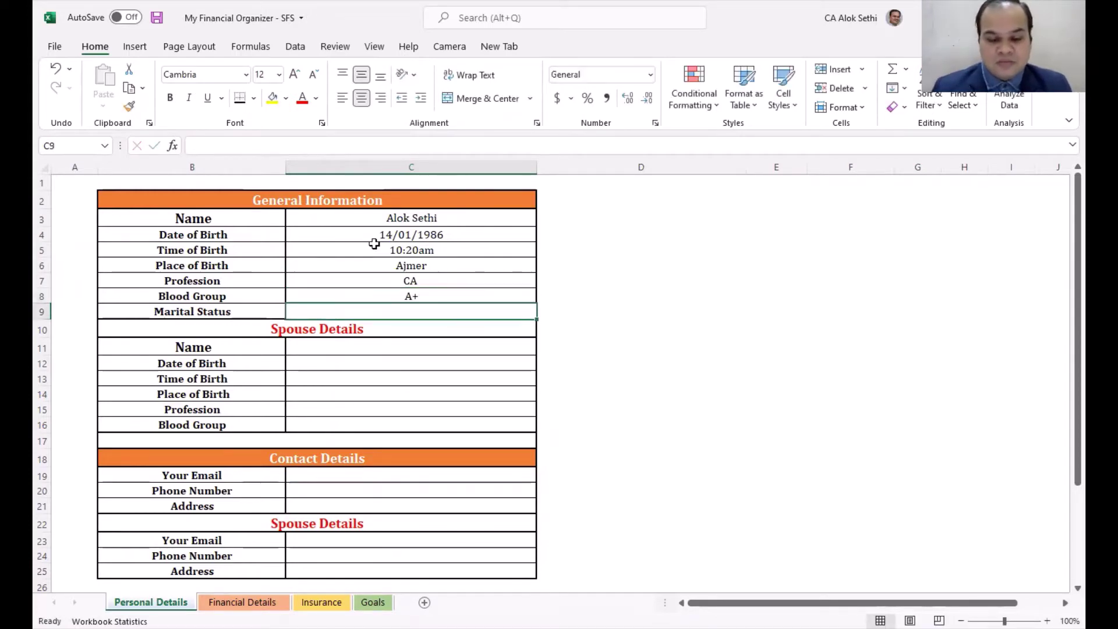
text(Marrried)
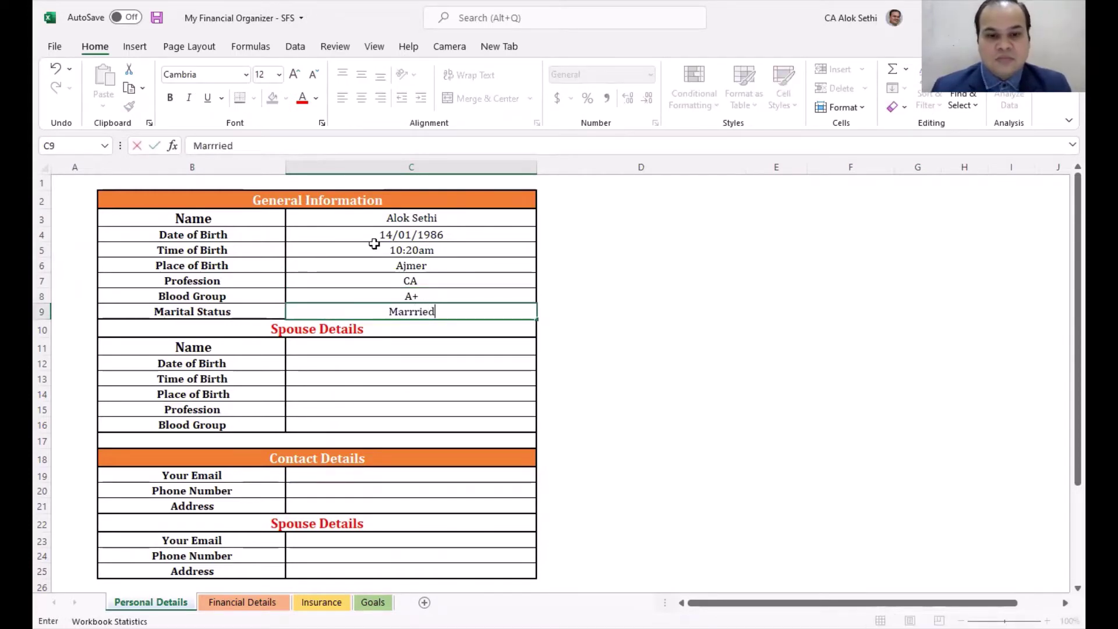
key(BackSpace)
key(BackSpace)
key(BackSpace)
key(BackSpace)
text(ied)
key(Return)
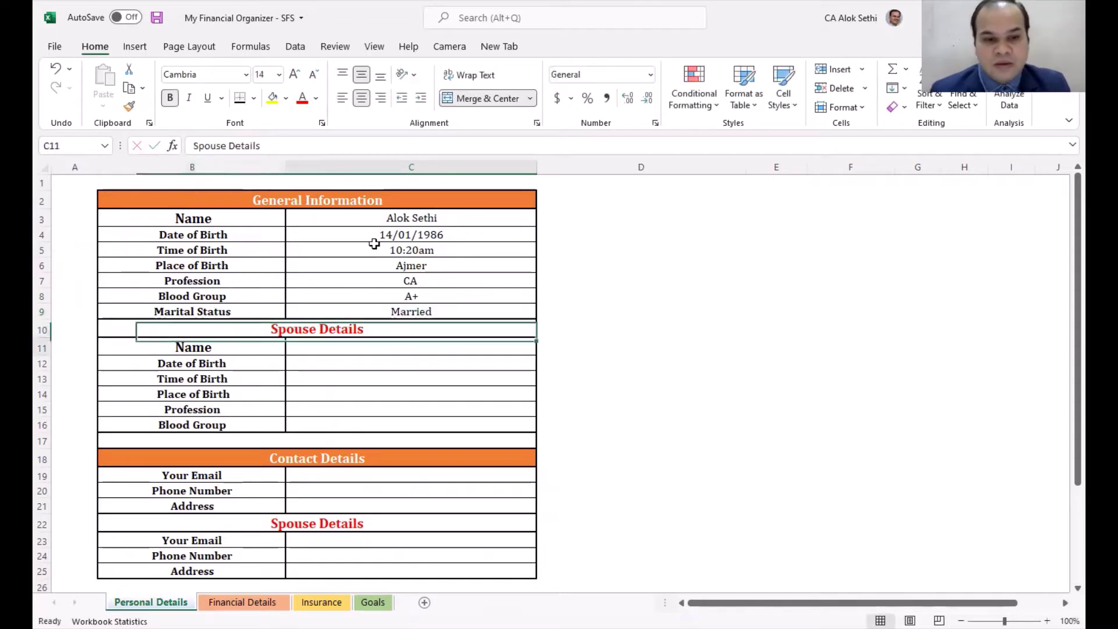
Step: Enter the spouse's name and birth date 07/08/1986, formatted as a short date
key(Return)
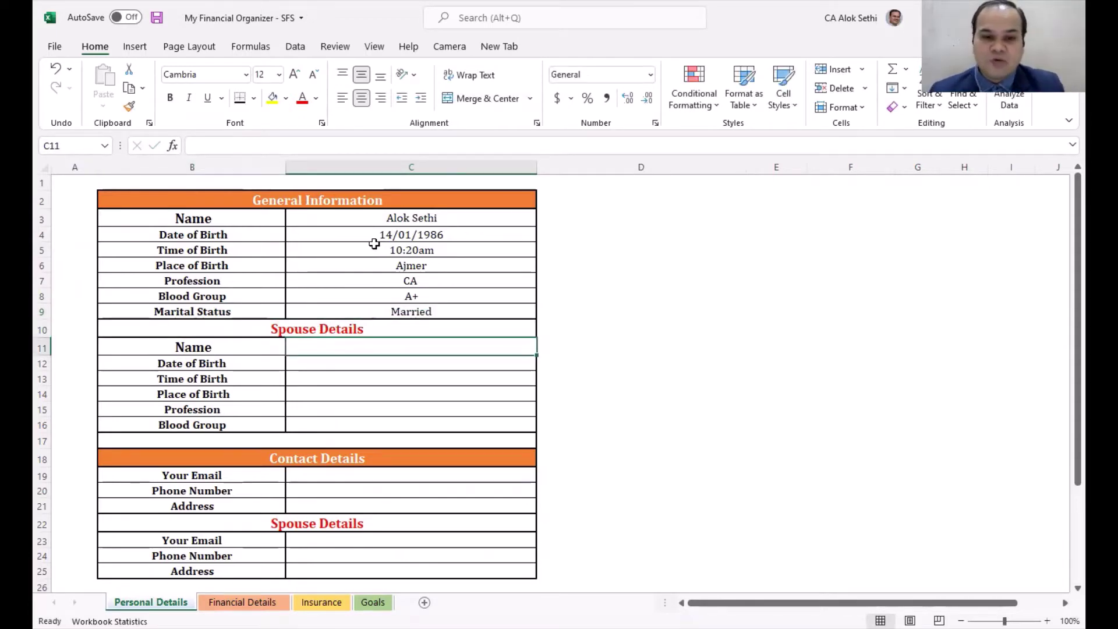
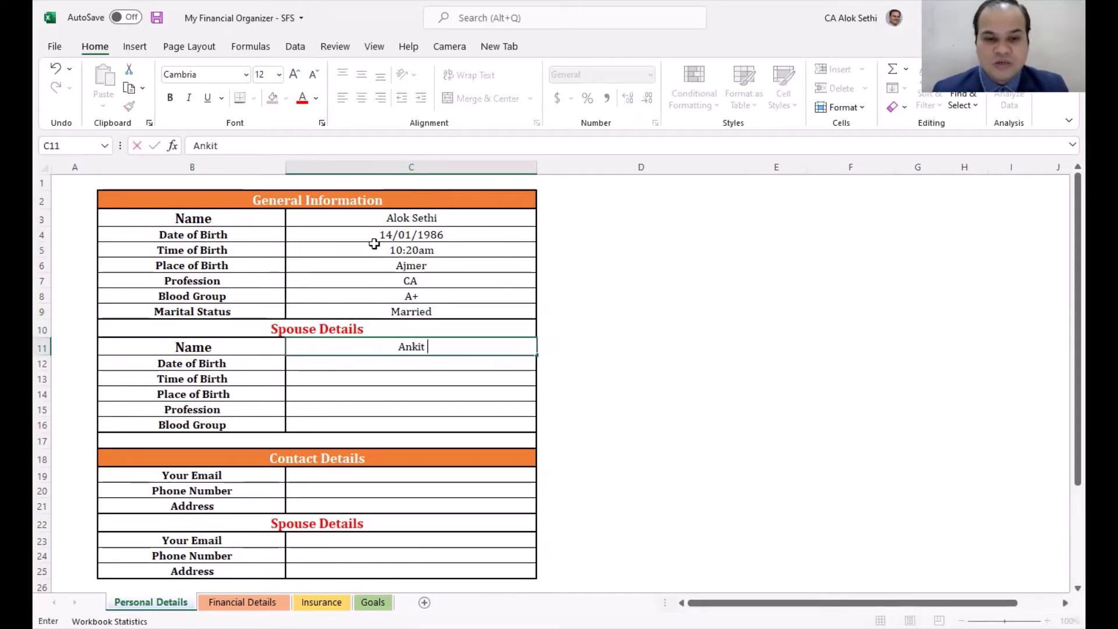
key(Return)
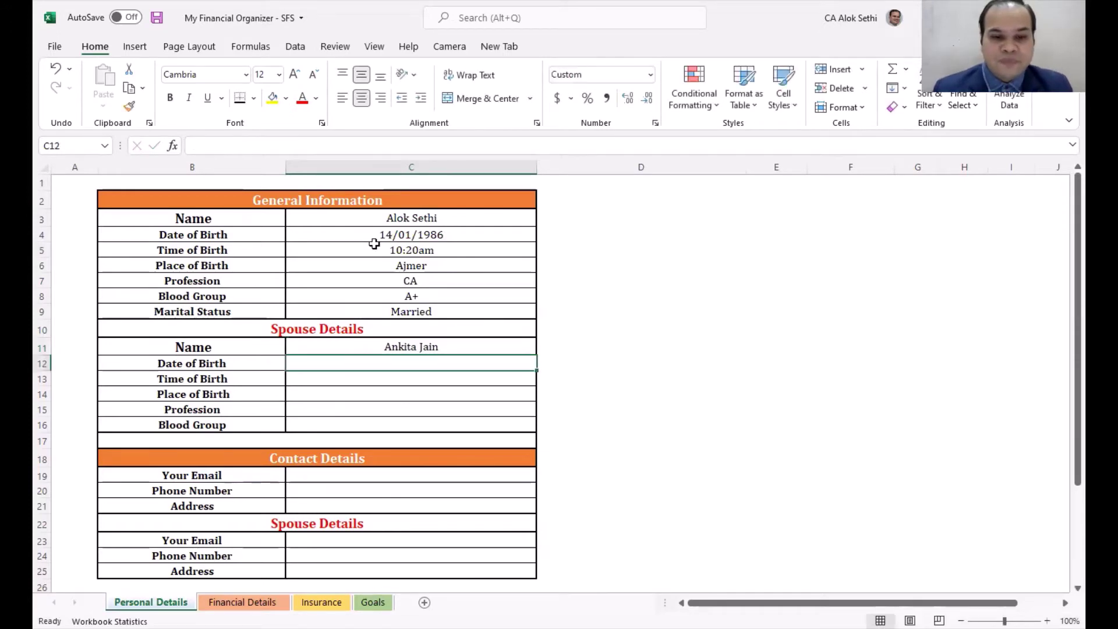
text(07/0)
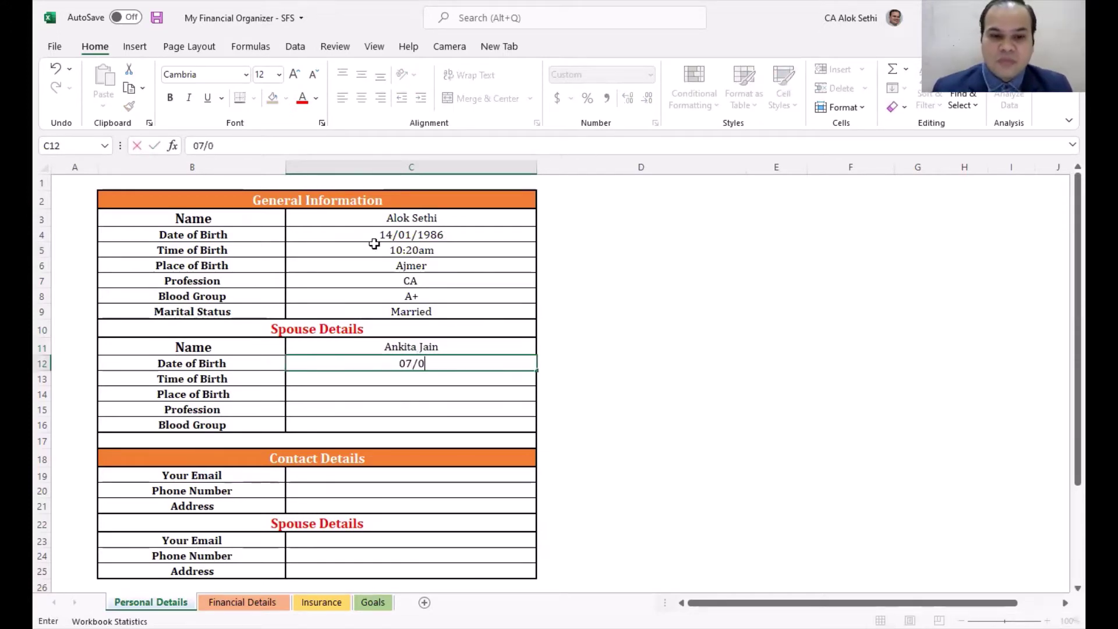
text(8/1986)
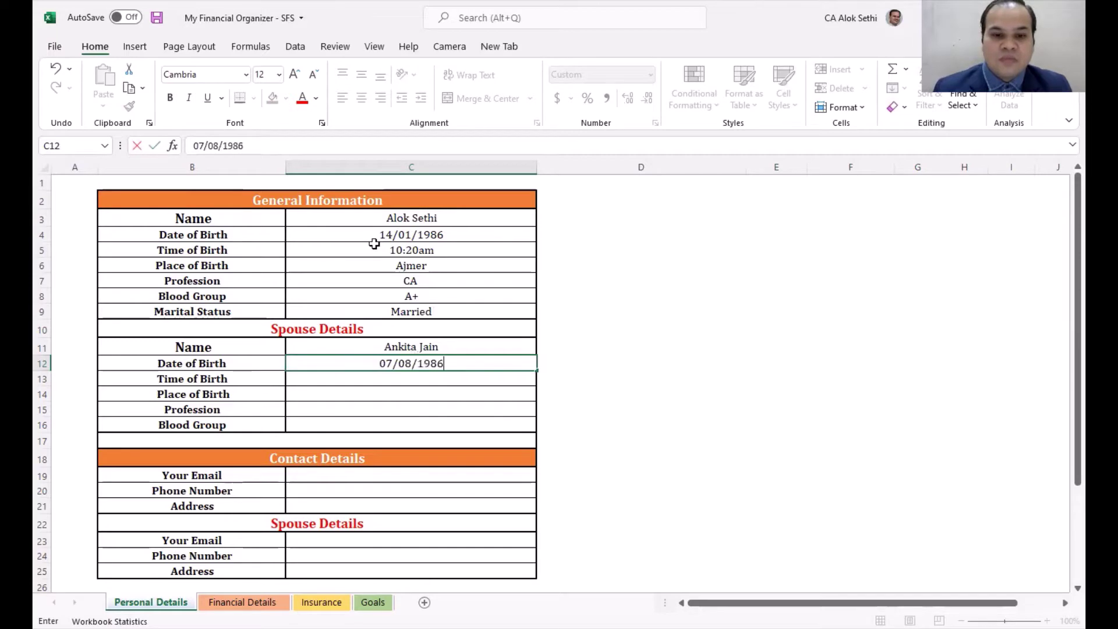
key(Return)
key(Up)
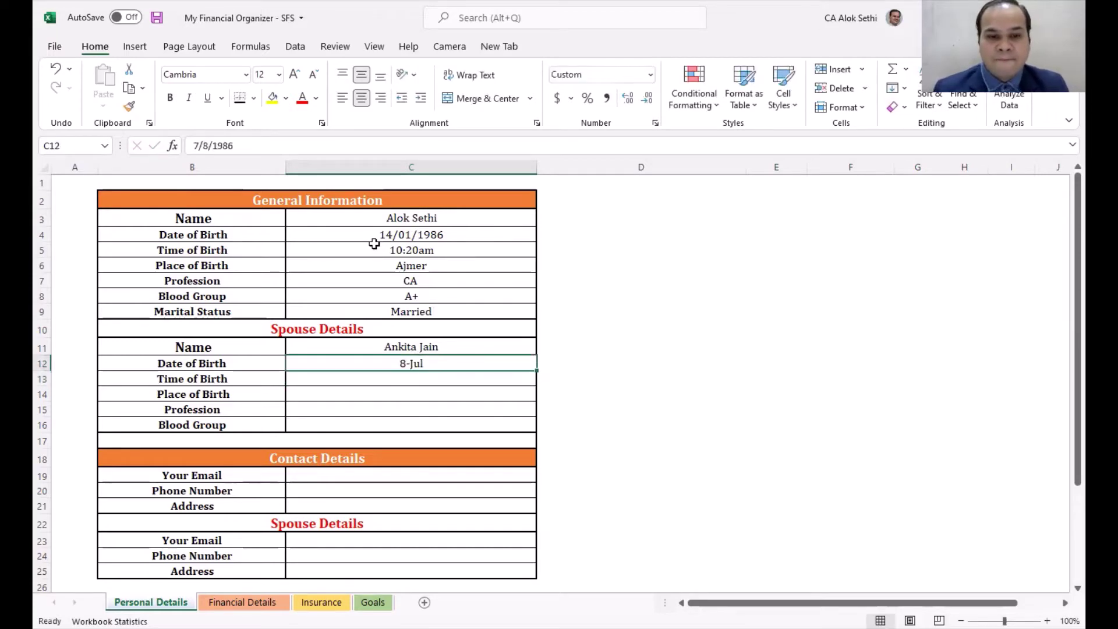
click(651, 76)
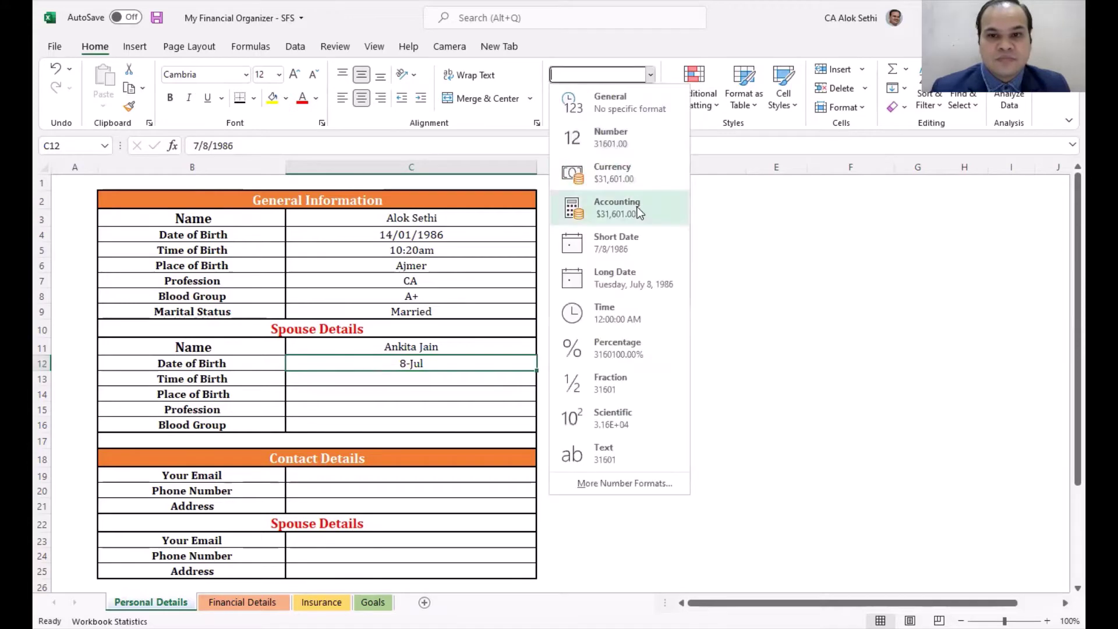
click(421, 385)
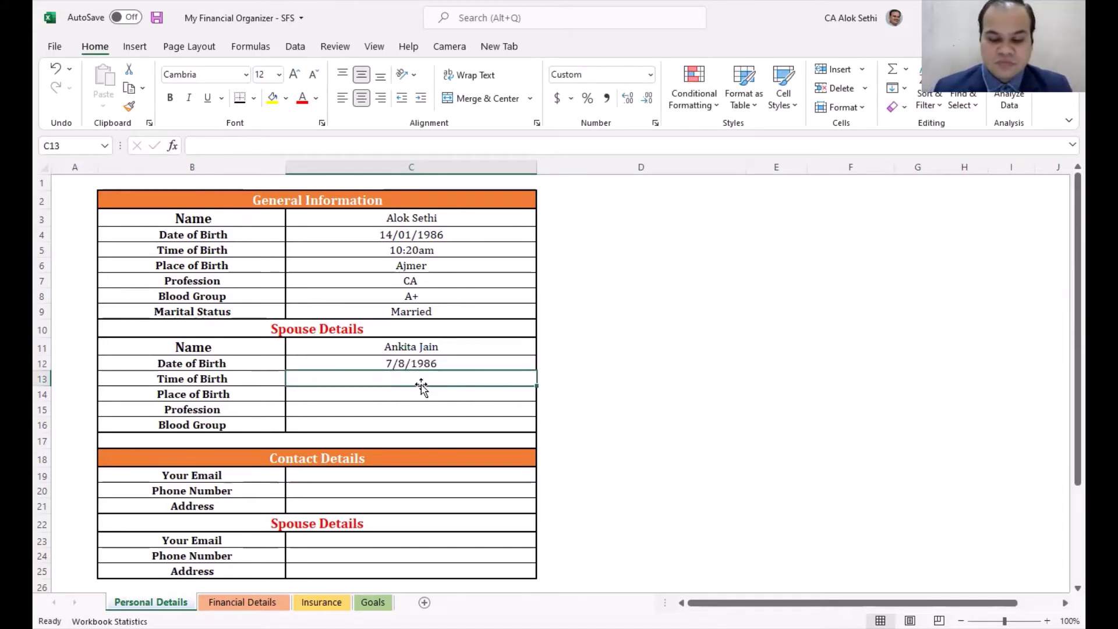
Step: Add the spouse's birth time 8:00am, birthplace Jaipur, profession CA and blood group B +ve
text(8:)
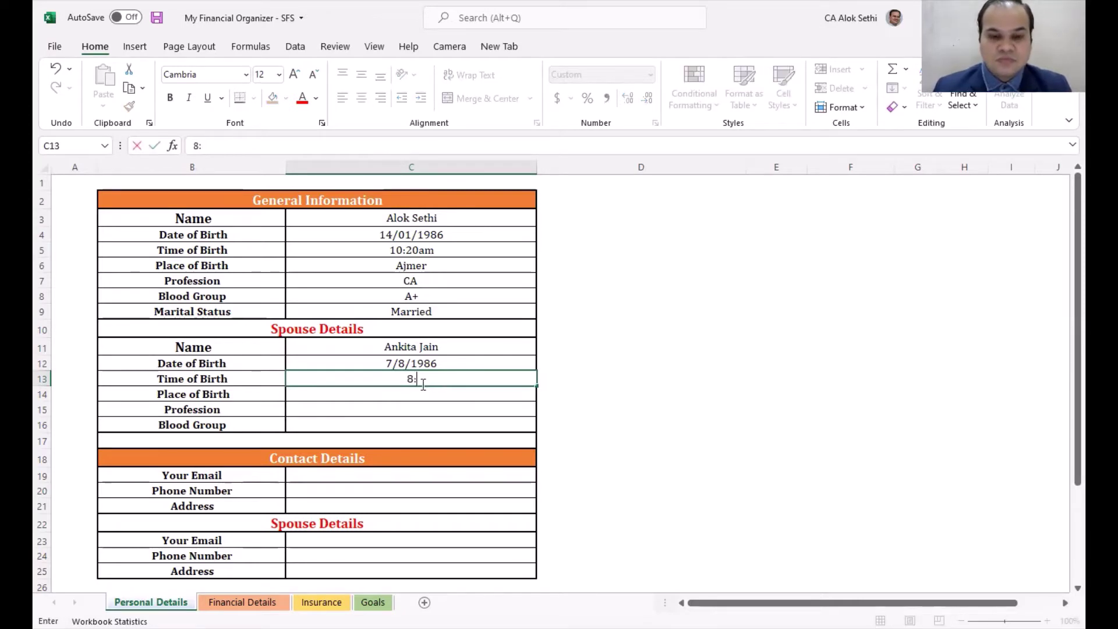
text(00am)
key(Return)
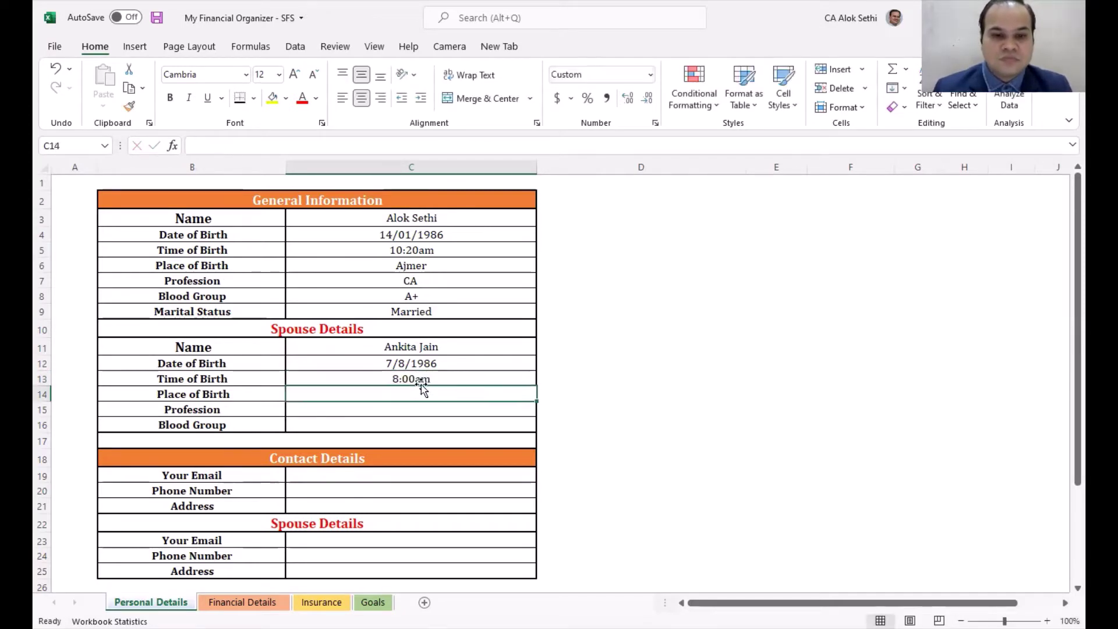
text(Jaipur)
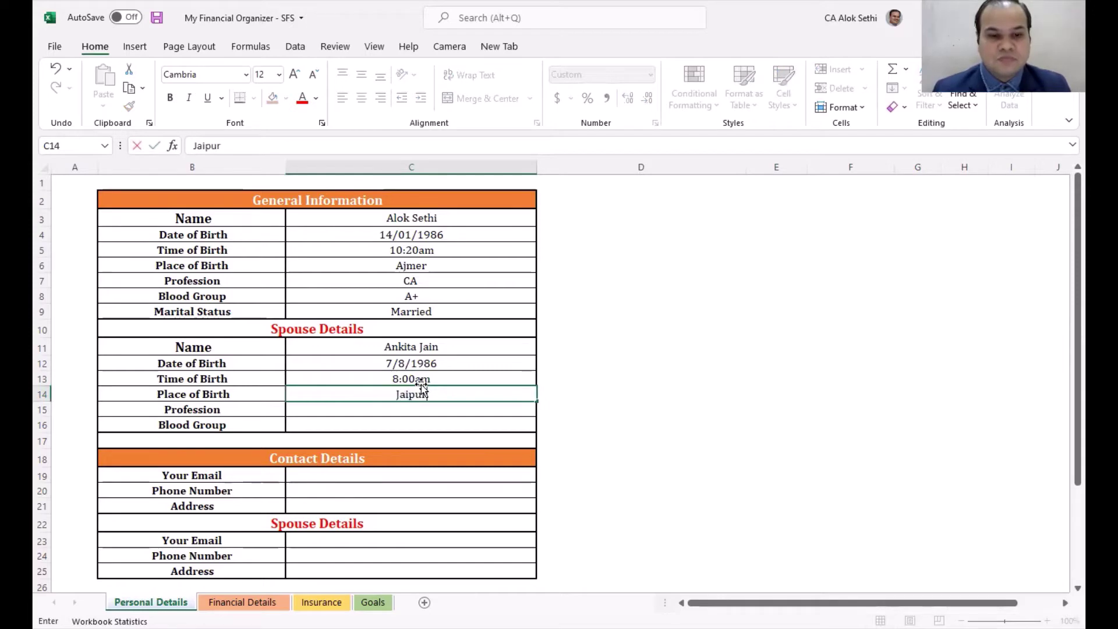
key(Return)
text(CA)
key(Return)
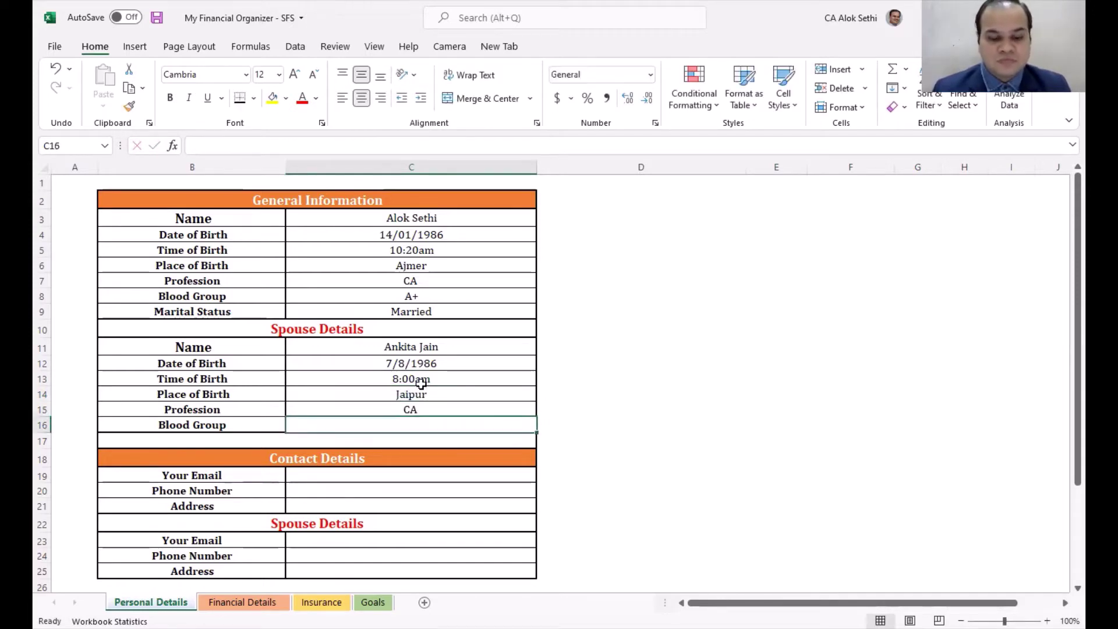
text(B)
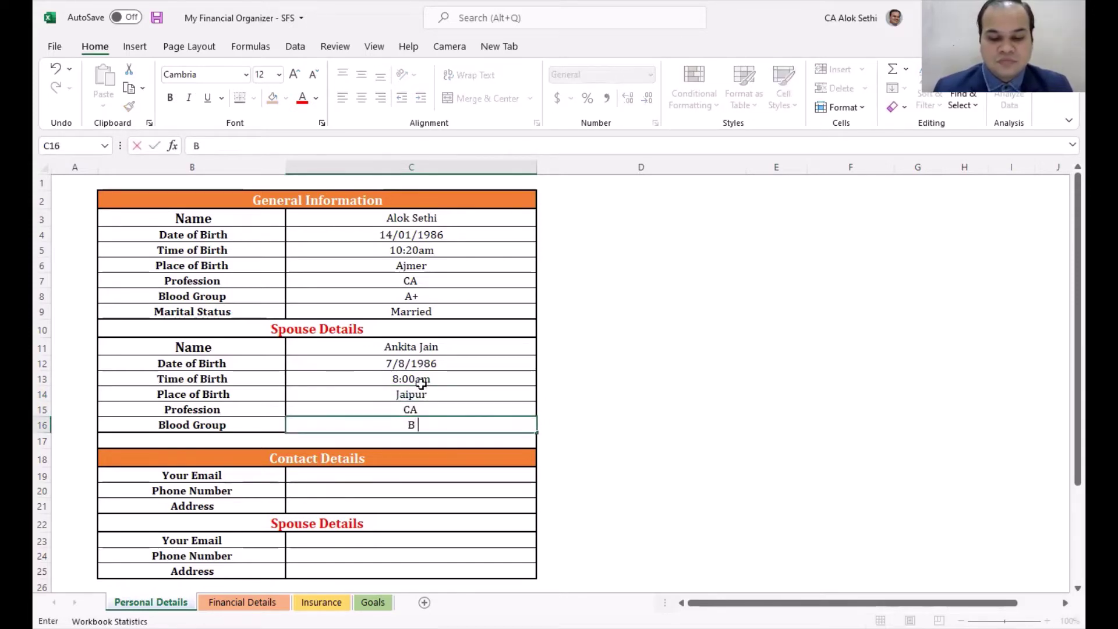
text( +v)
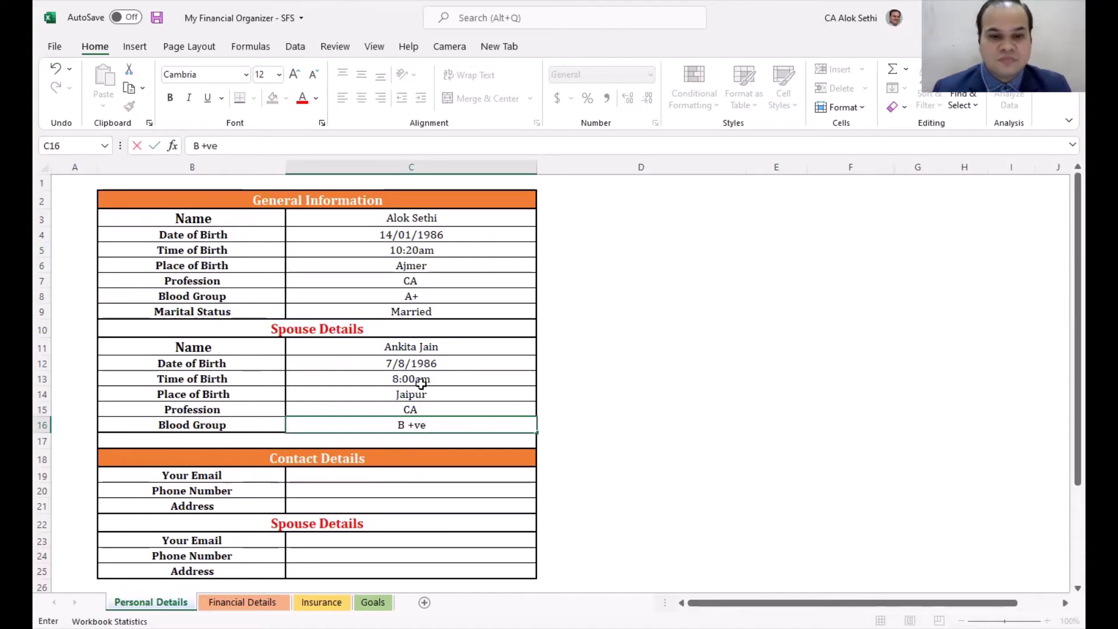
text(e)
key(Return)
key(Return)
key(Return)
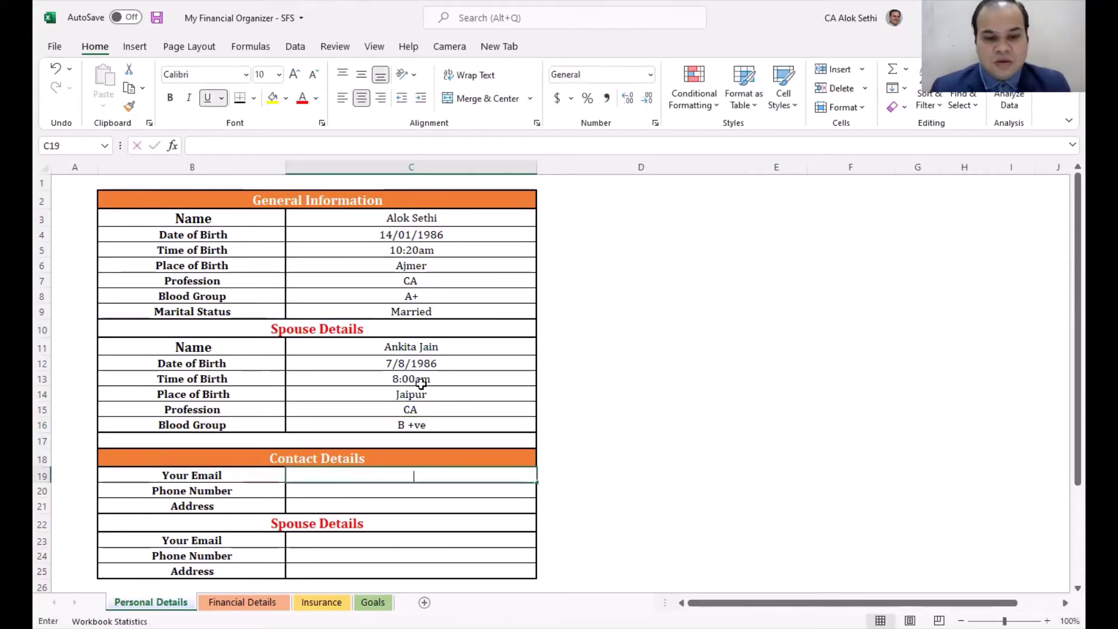
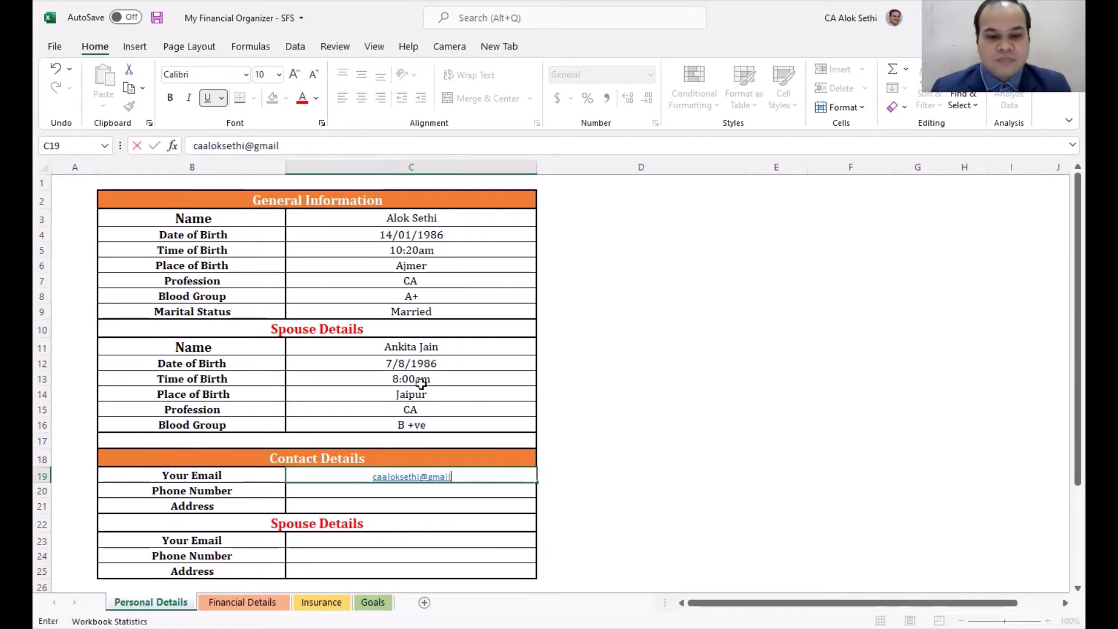
Step: Fill in the user's e-mail, phone number and postal address in Contact Details
text(.com)
key(Down)
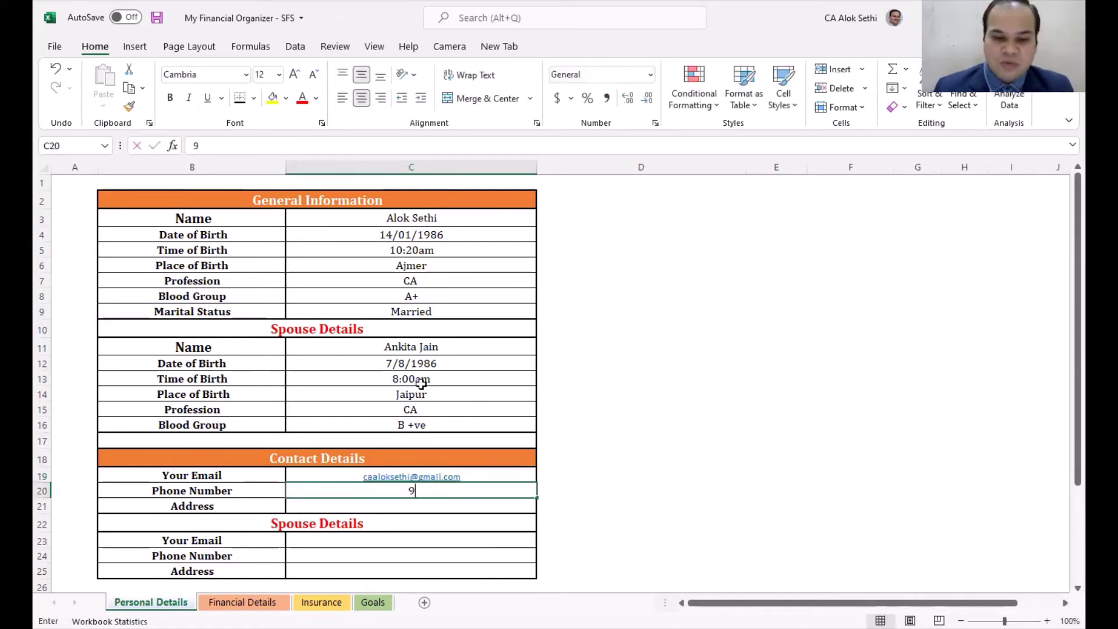
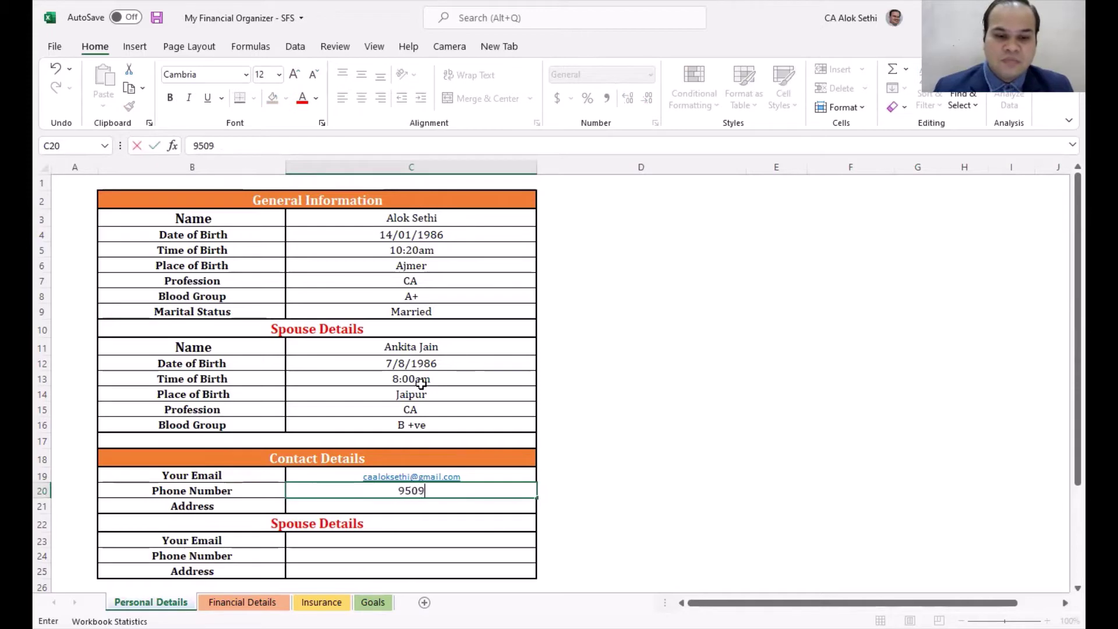
key(Return)
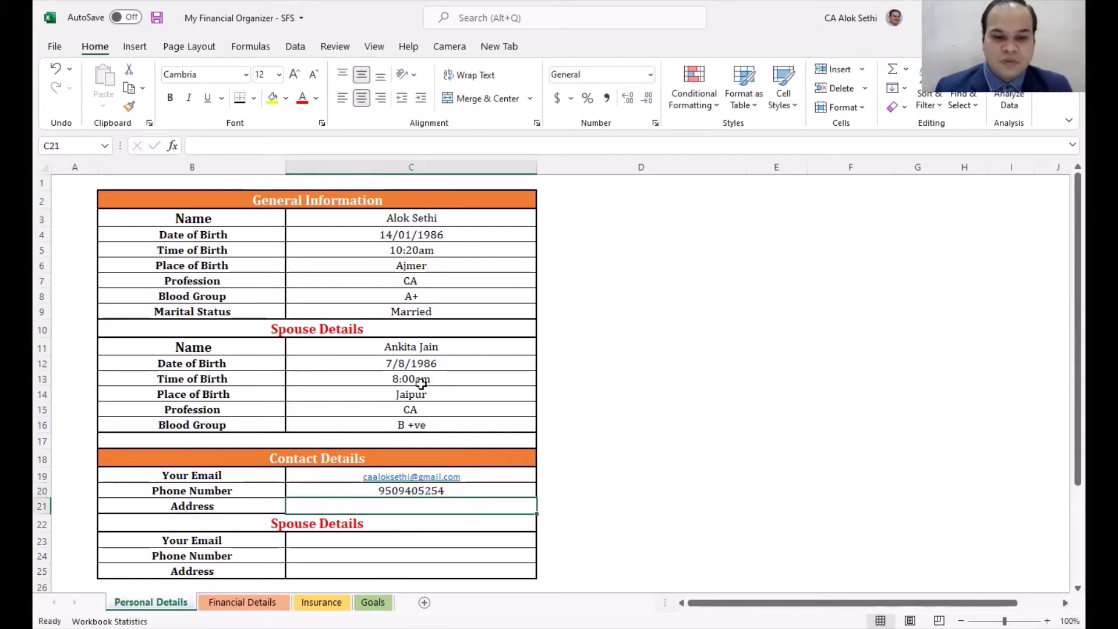
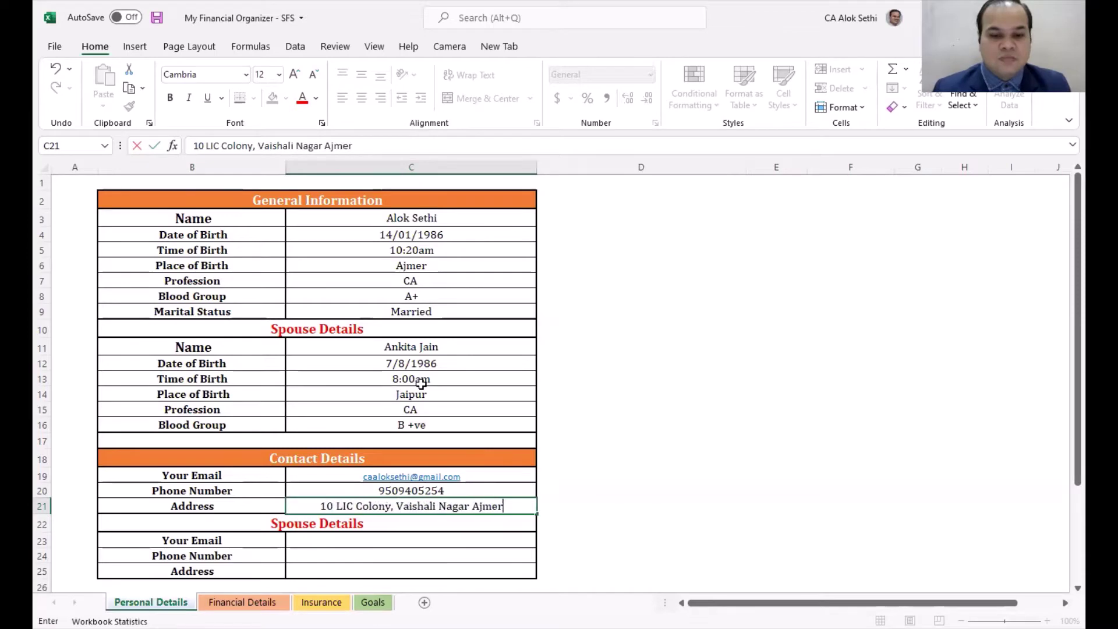
key(Return)
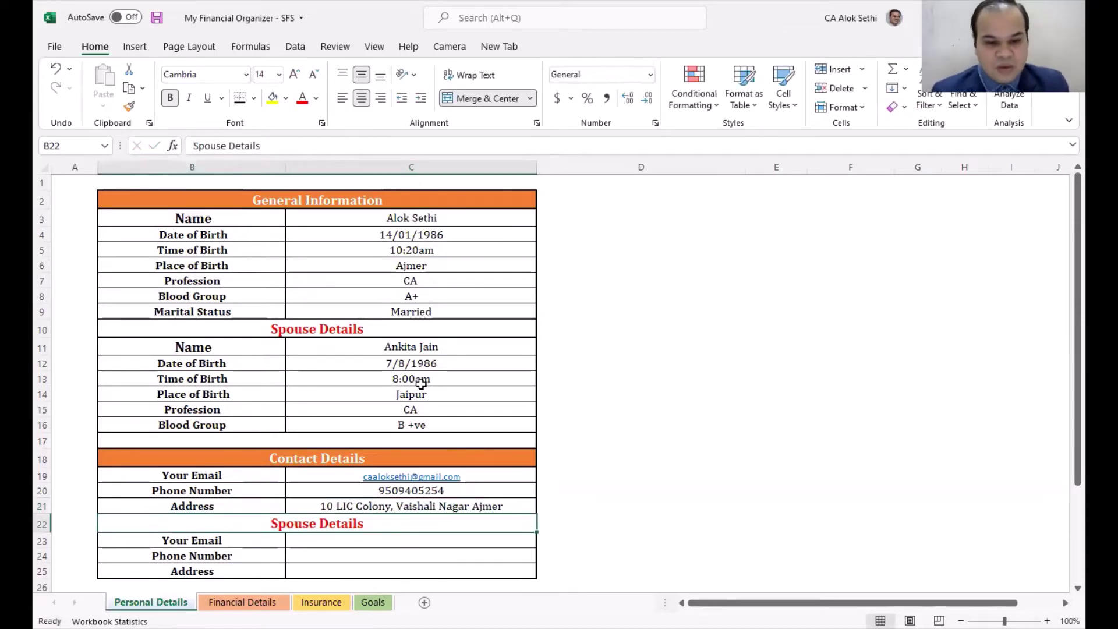
Step: Enter the spouse's e-mail address and phone number
key(Return)
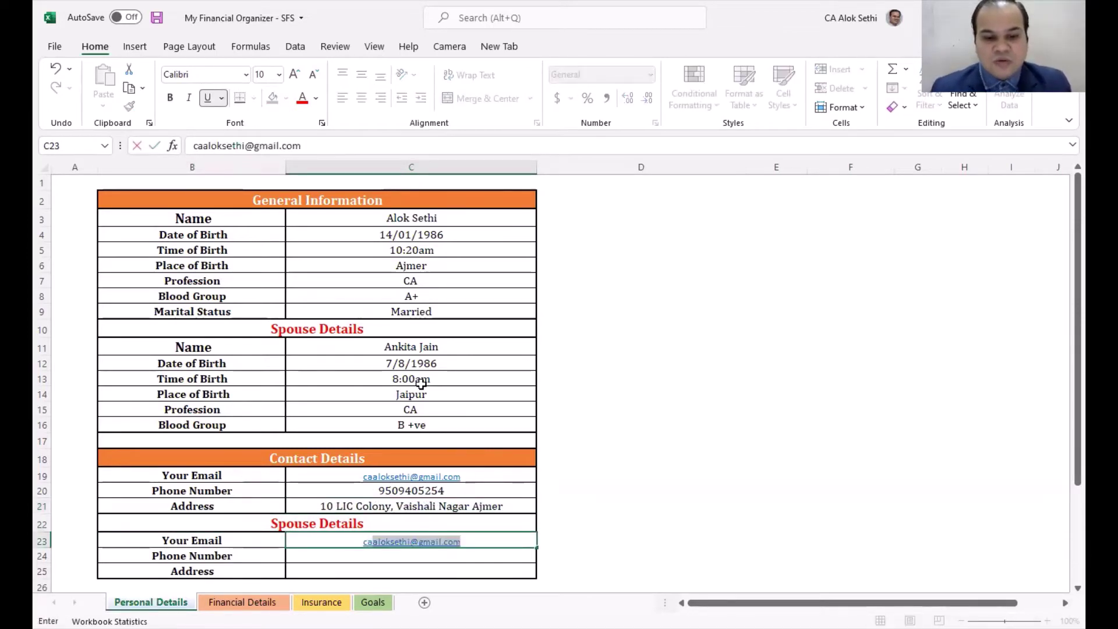
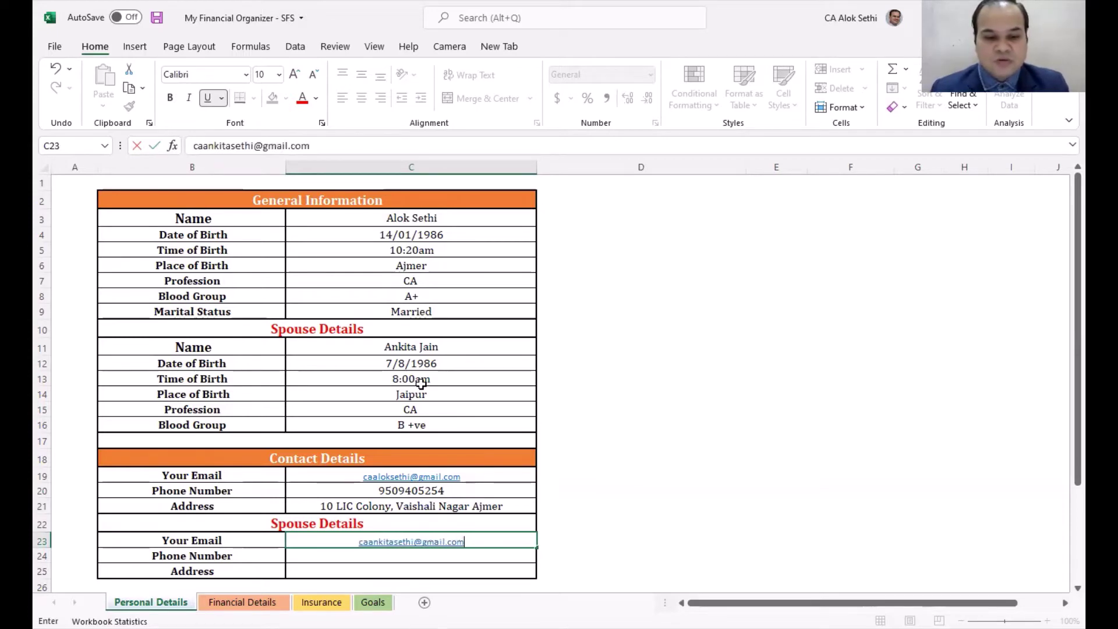
key(Tab)
key(Return)
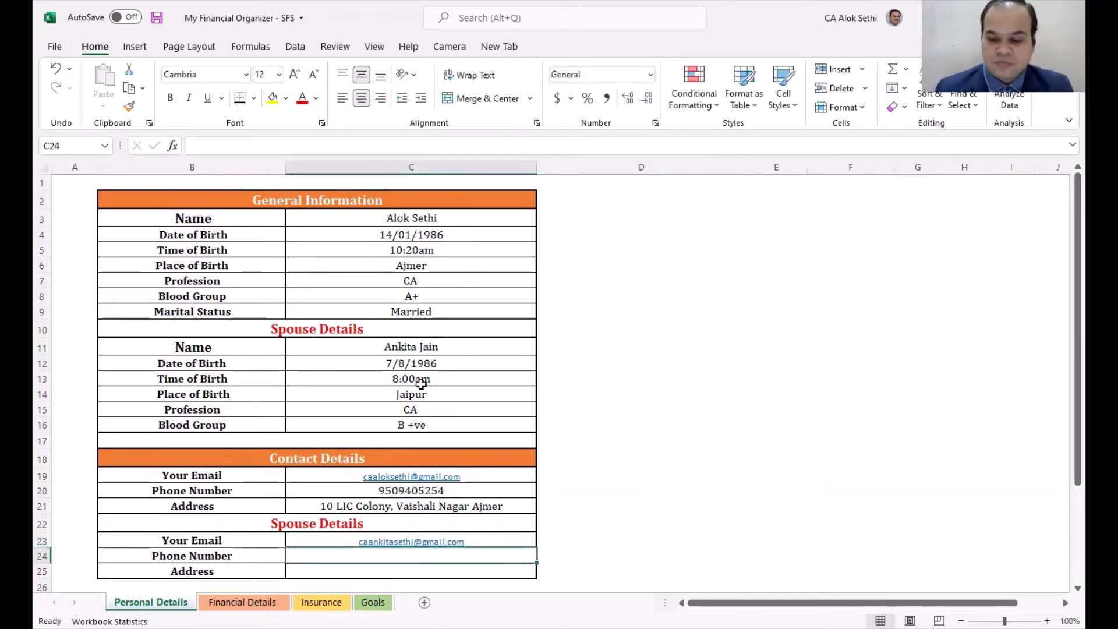
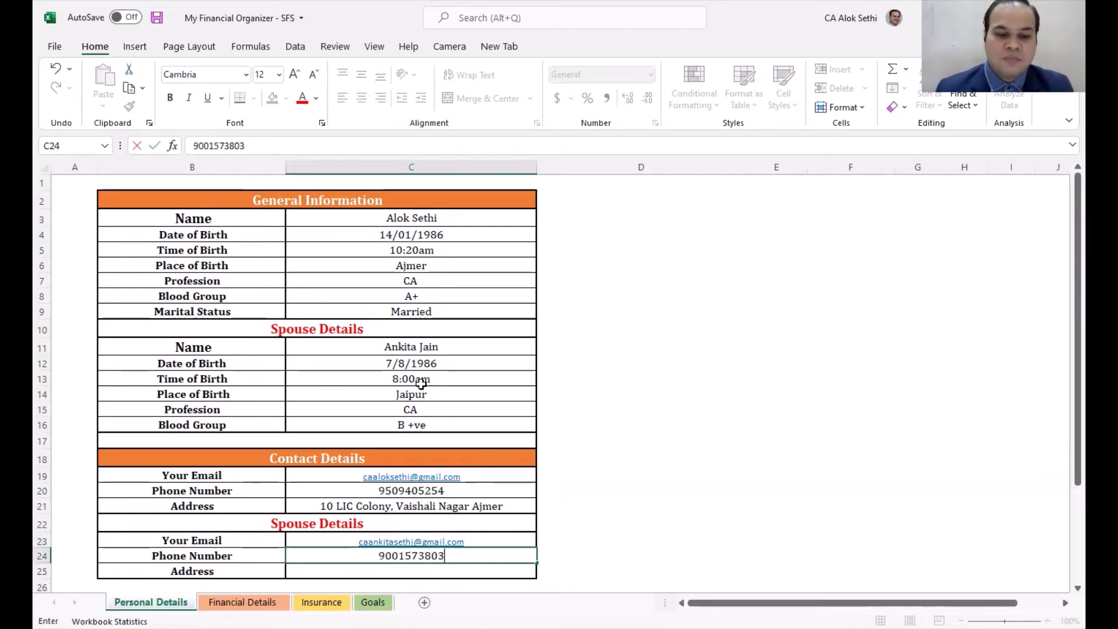
key(Return)
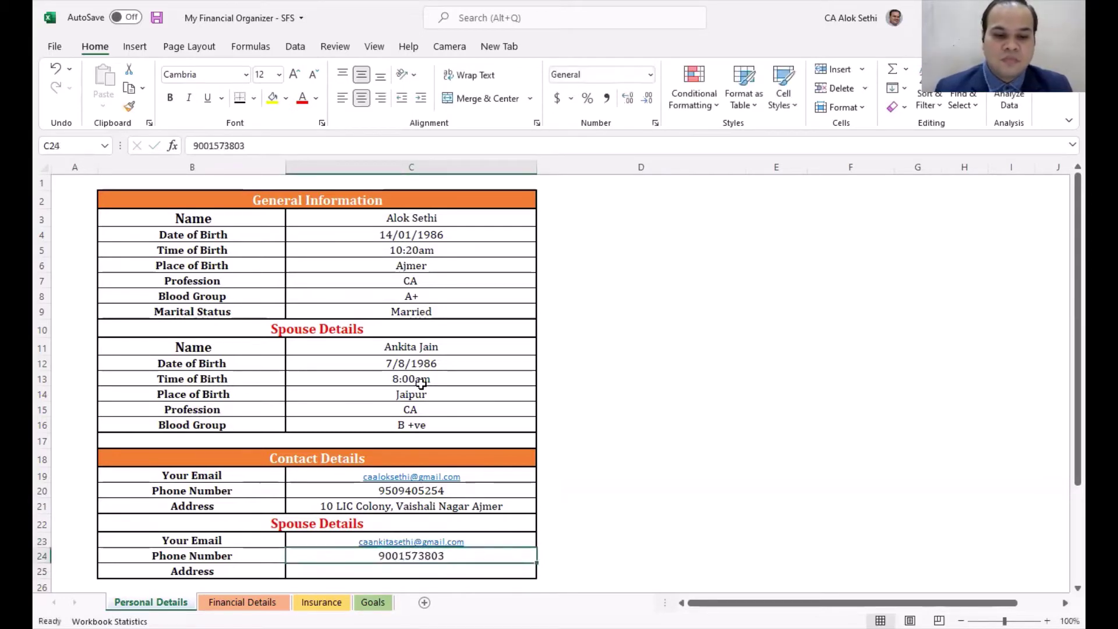
Step: Copy the user's address into the spouse's address entry
key(Up)
key(Up)
key(Up)
key(Up)
key(ctrl+c)
key(Down)
key(Down)
key(Down)
key(Down)
key(Right)
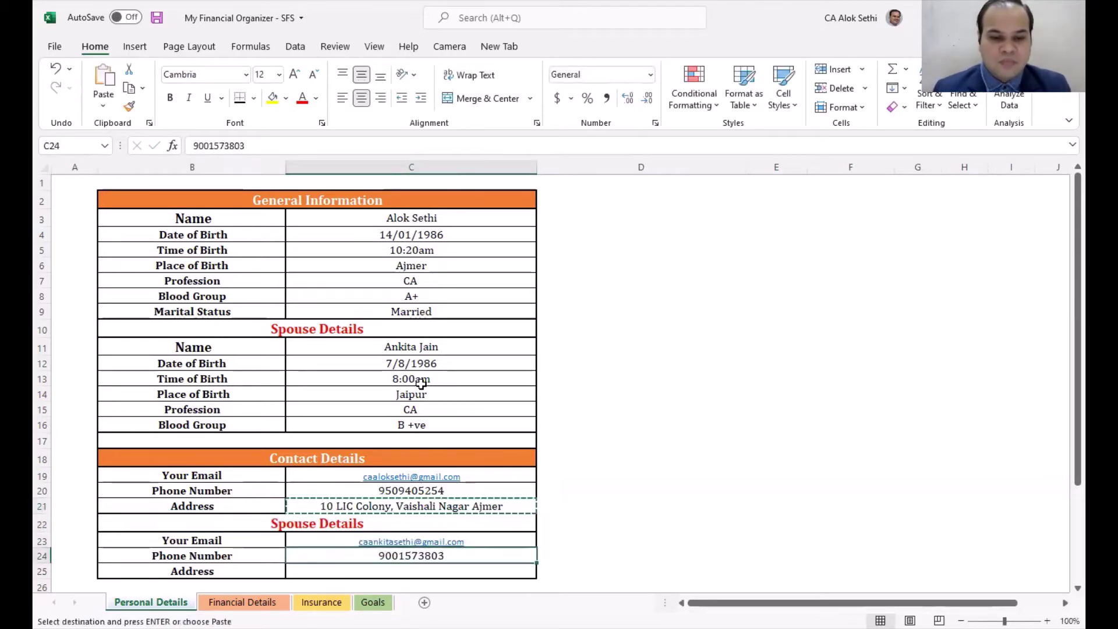
key(ctrl+v)
key(Escape)
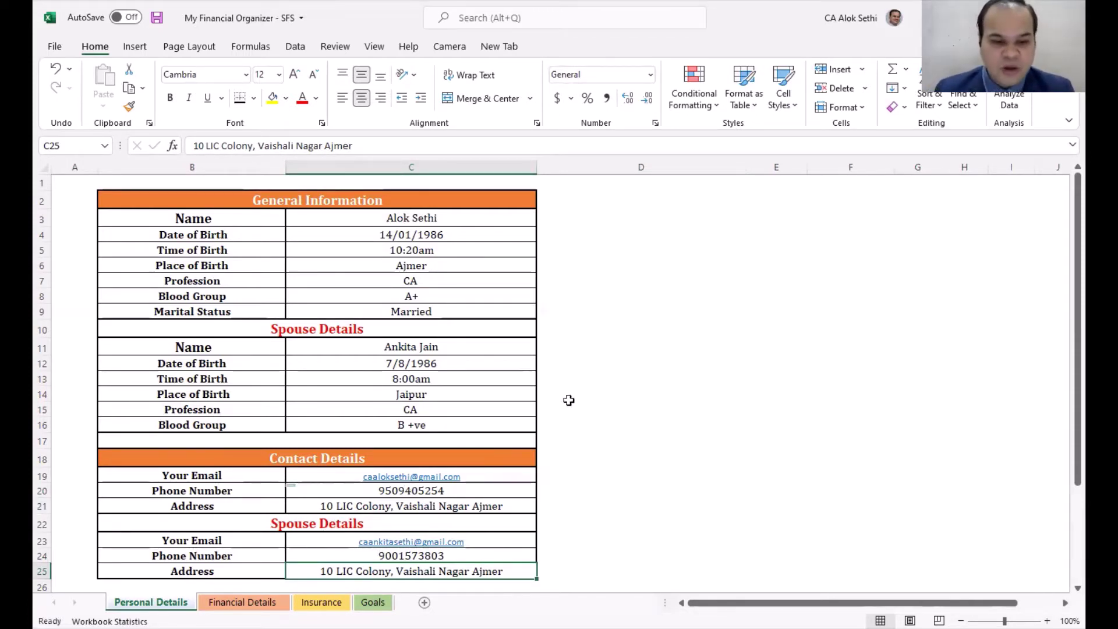
click(641, 360)
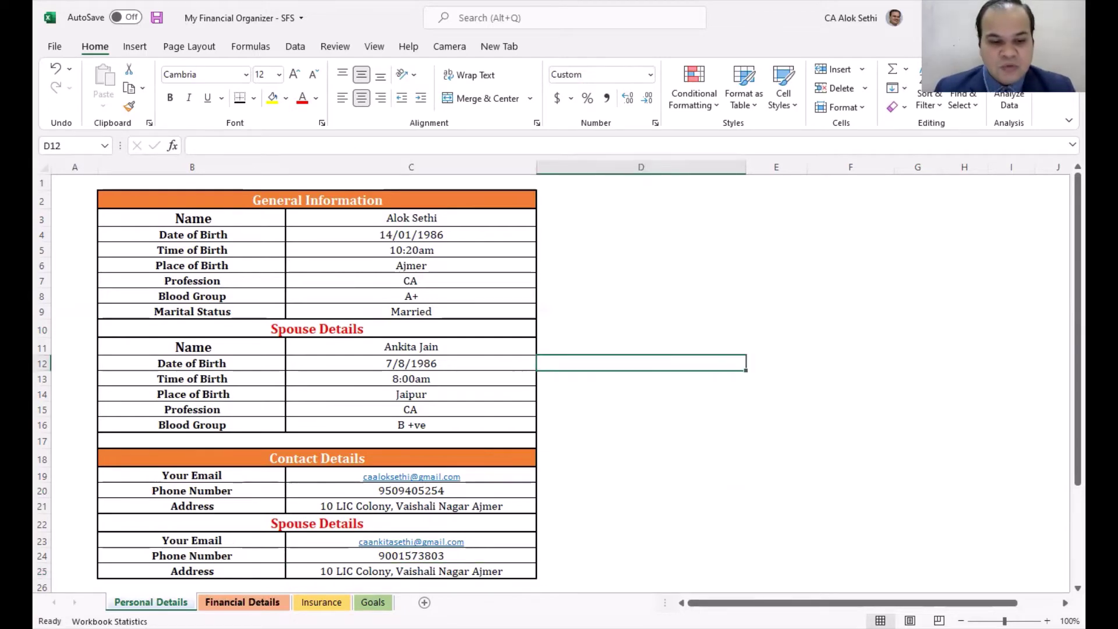
click(242, 603)
Step: On the Financial Details sheet, narrow the spacer columns E and A
click(421, 271)
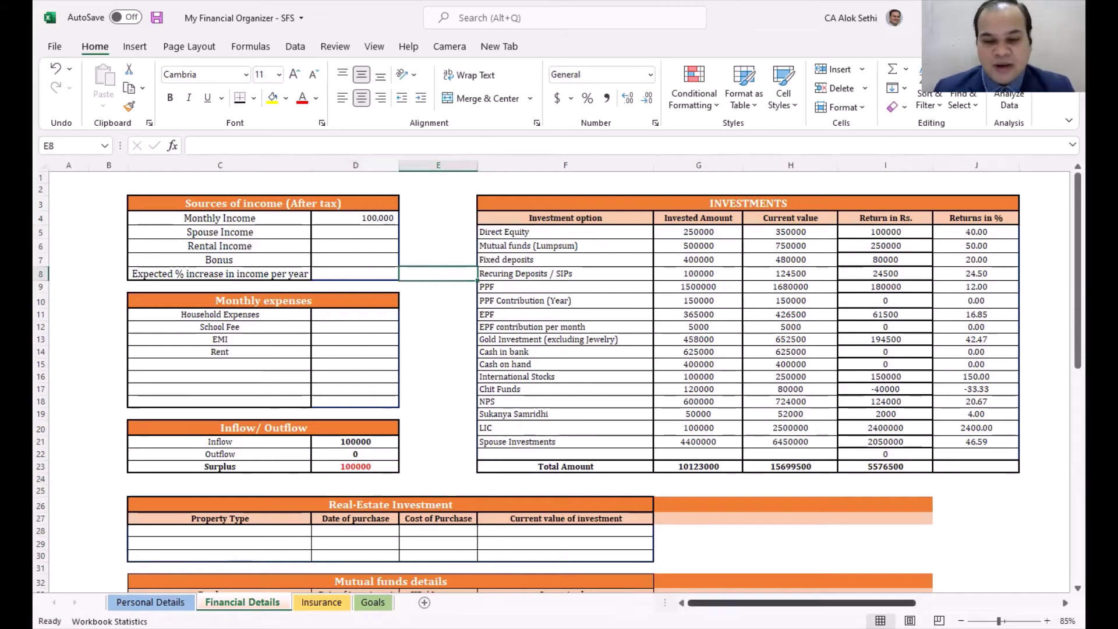
scroll(463, 243, right, 3)
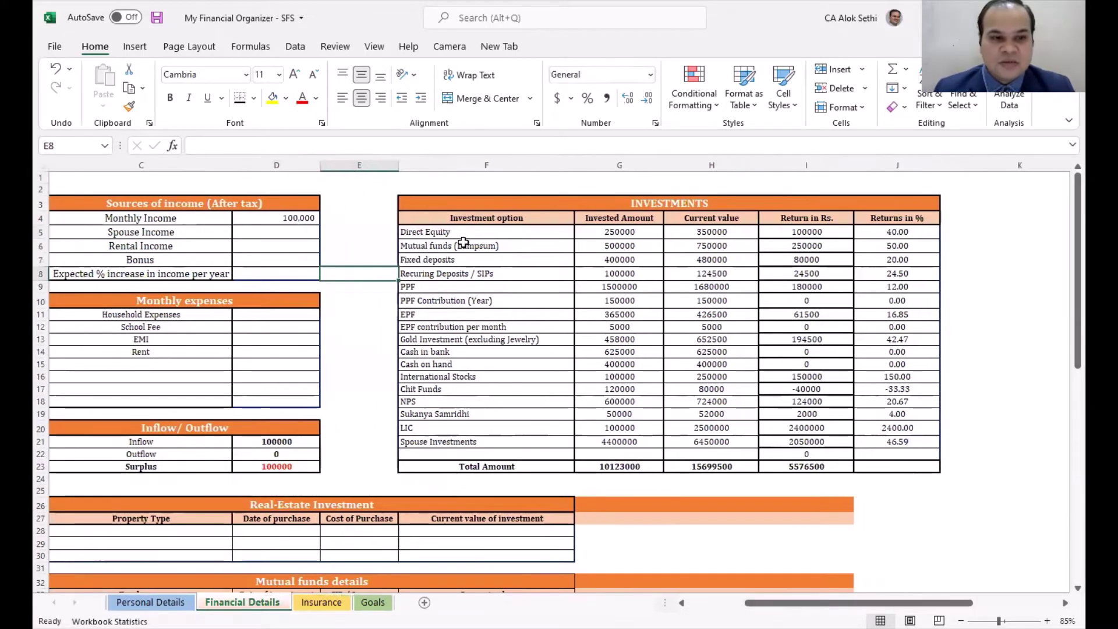
click(379, 258)
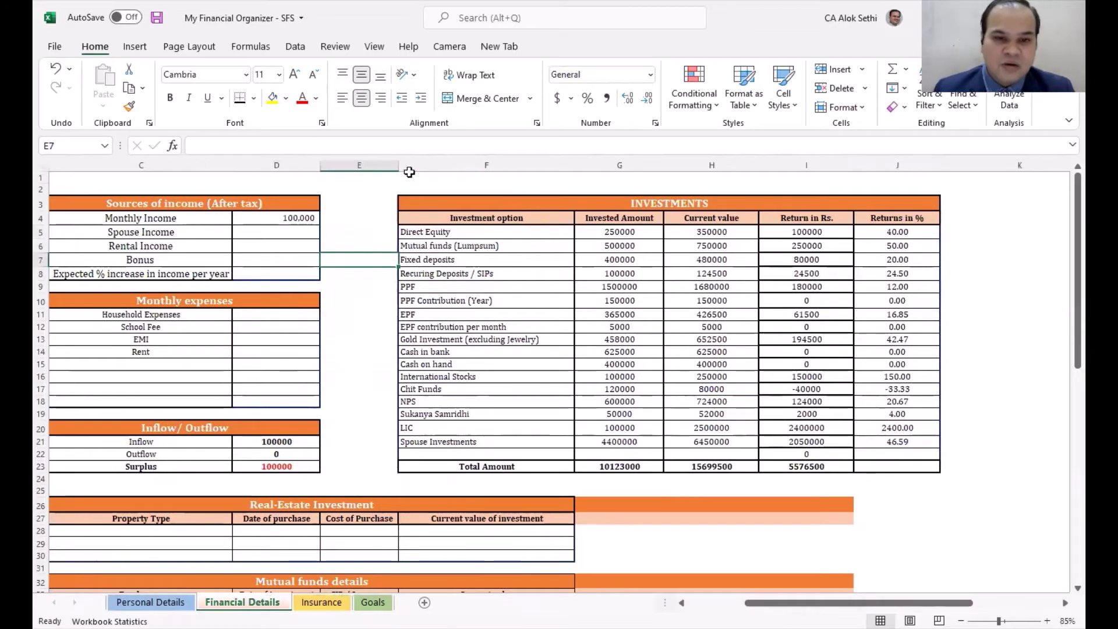
drag(397, 167, 379, 185)
key(Left)
key(Left)
key(Left)
key(Left)
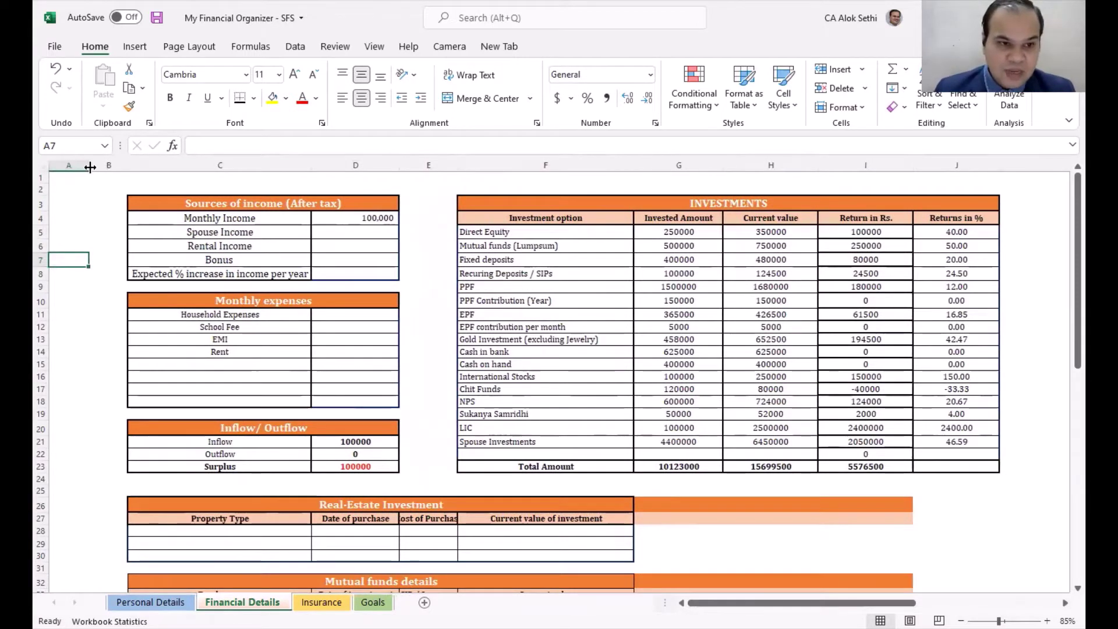
mouse_move(89, 167)
mouse_down()
mouse_move(63, 167)
mouse_move(82, 168)
mouse_up()
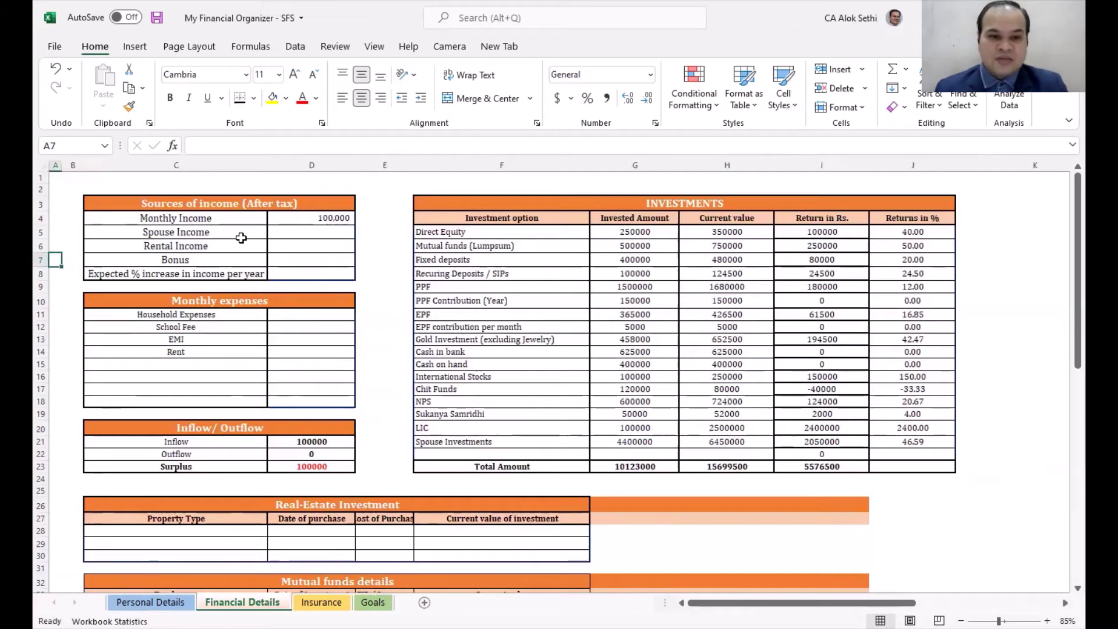
Step: Enter Spouse Income 75000, Rental Income 25000, Bonus 20000 and a +10% expected increase
click(297, 214)
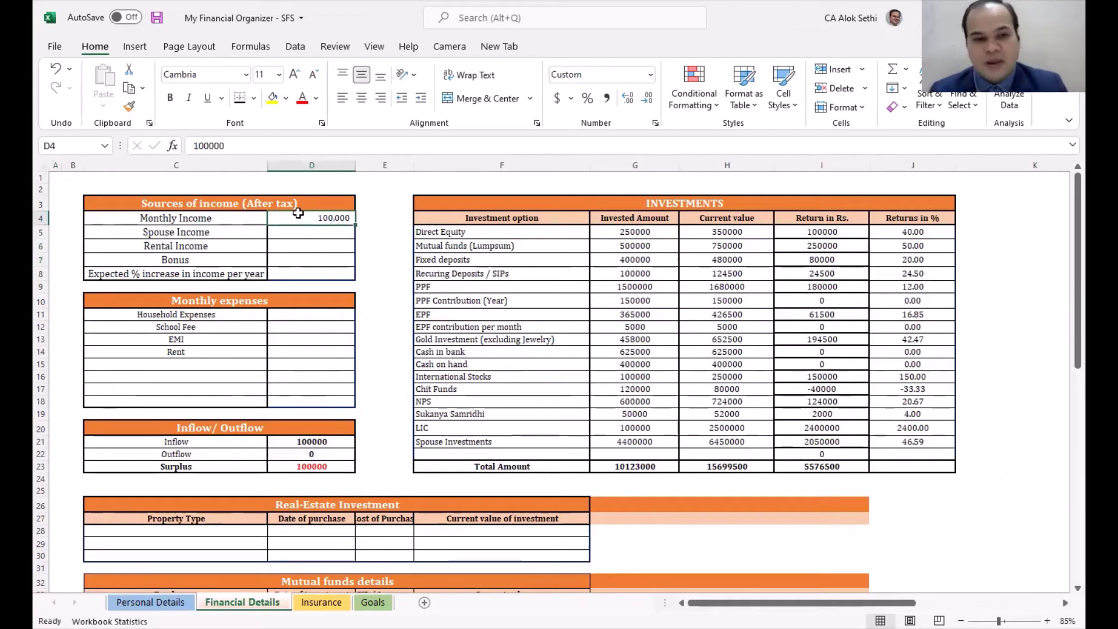
key(Return)
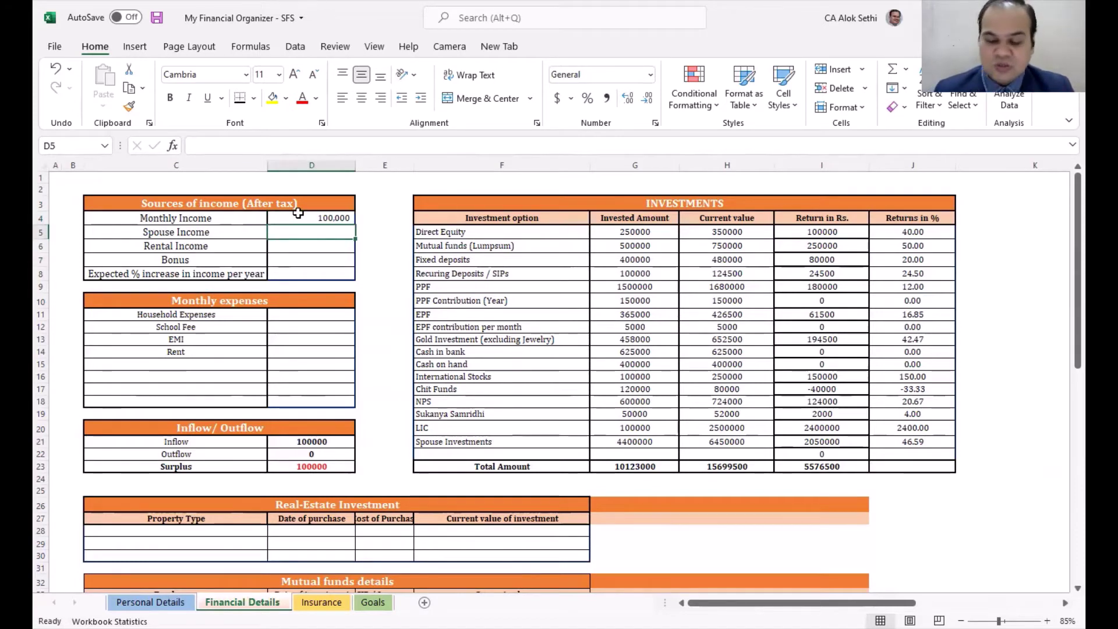
text(75000)
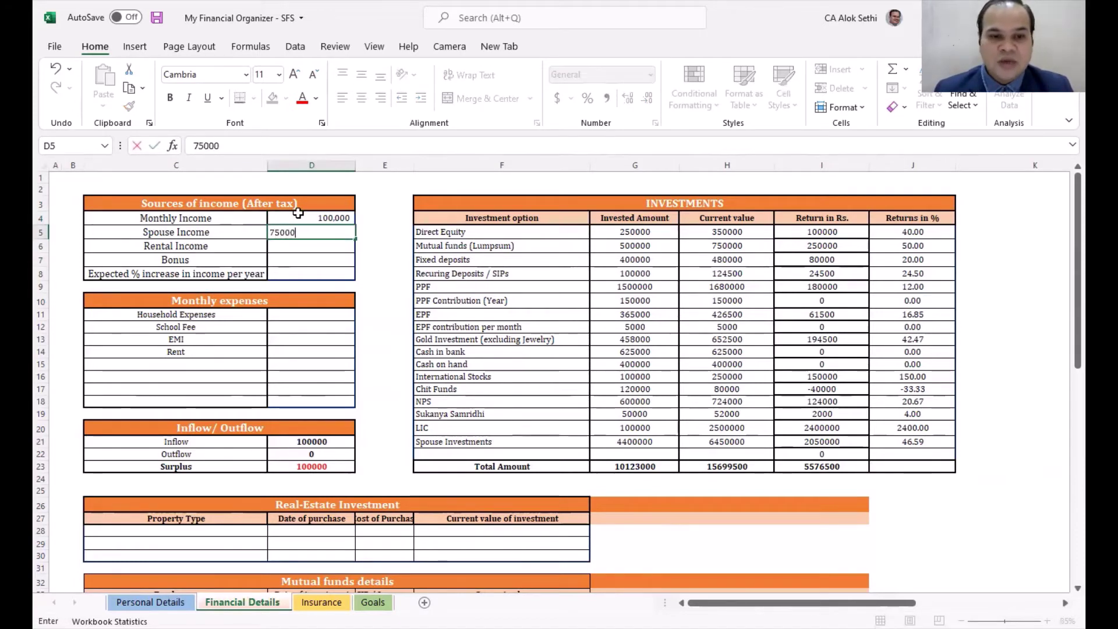
key(Return)
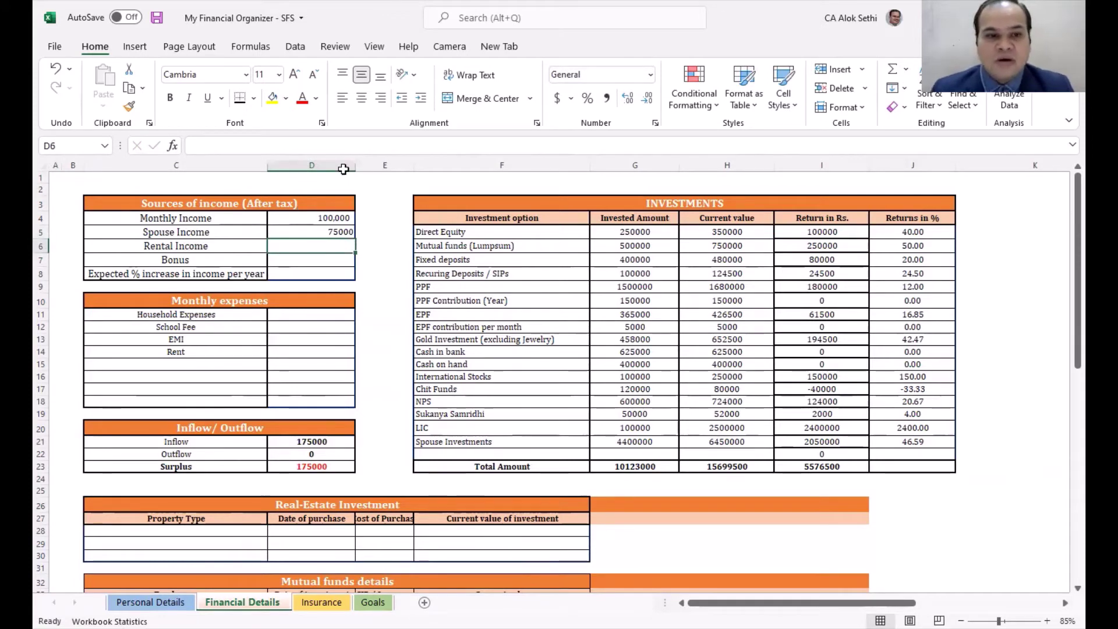
key(alt+Tab)
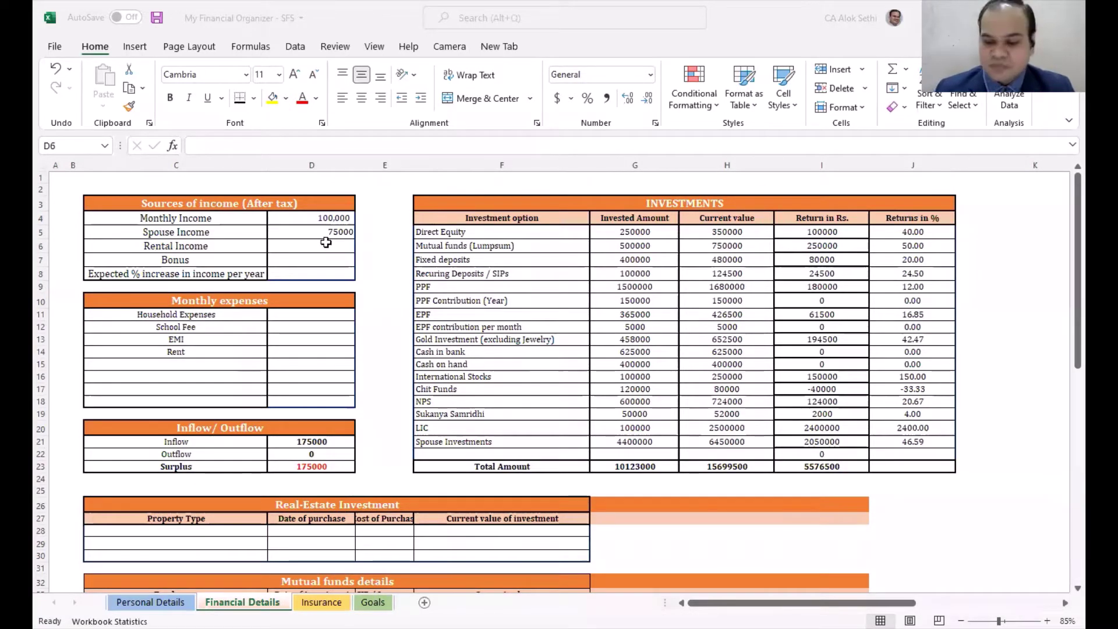
text(25000)
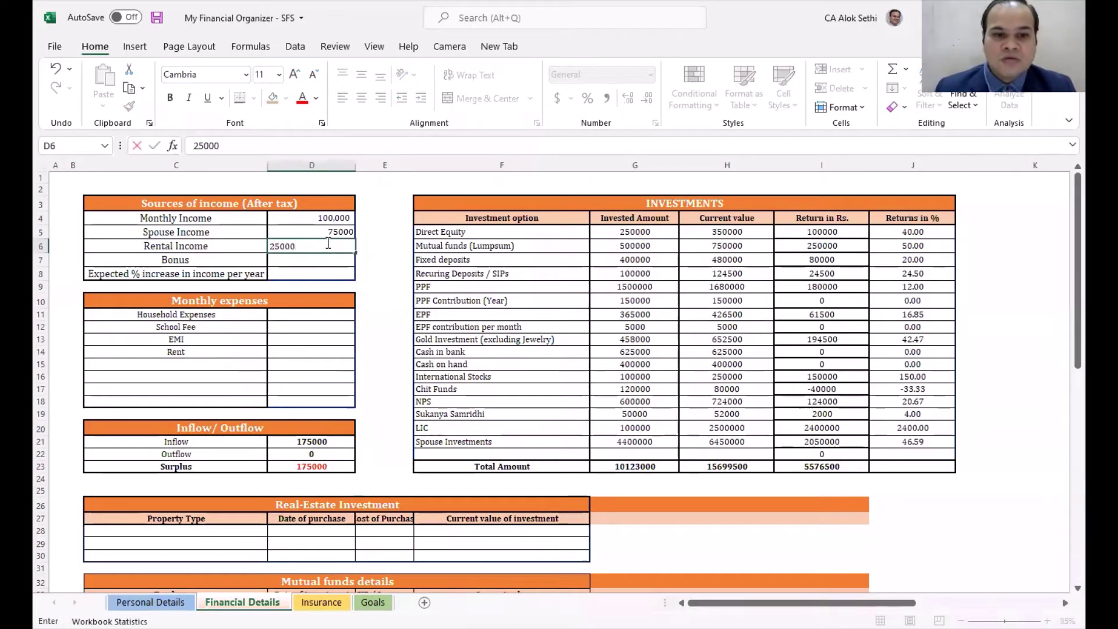
key(Return)
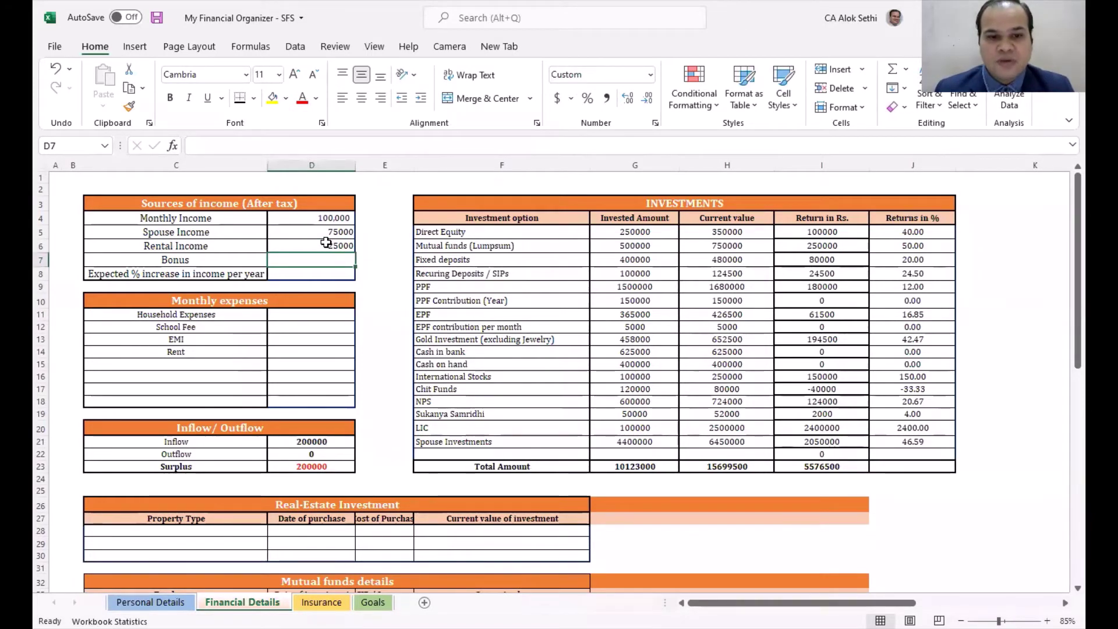
key(F2)
text(20000)
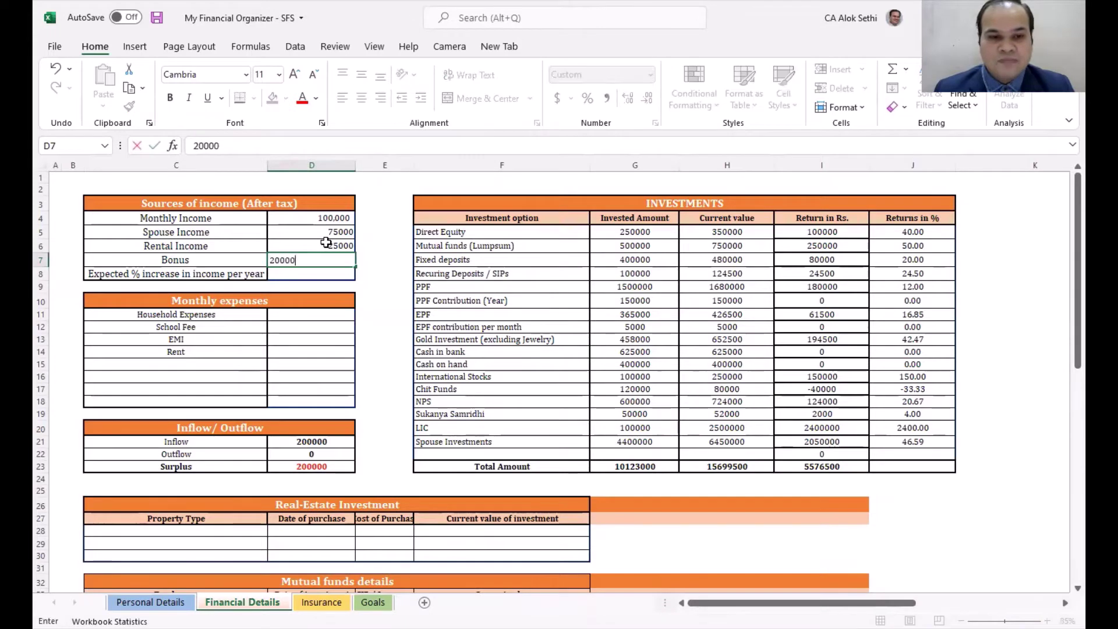
key(Return)
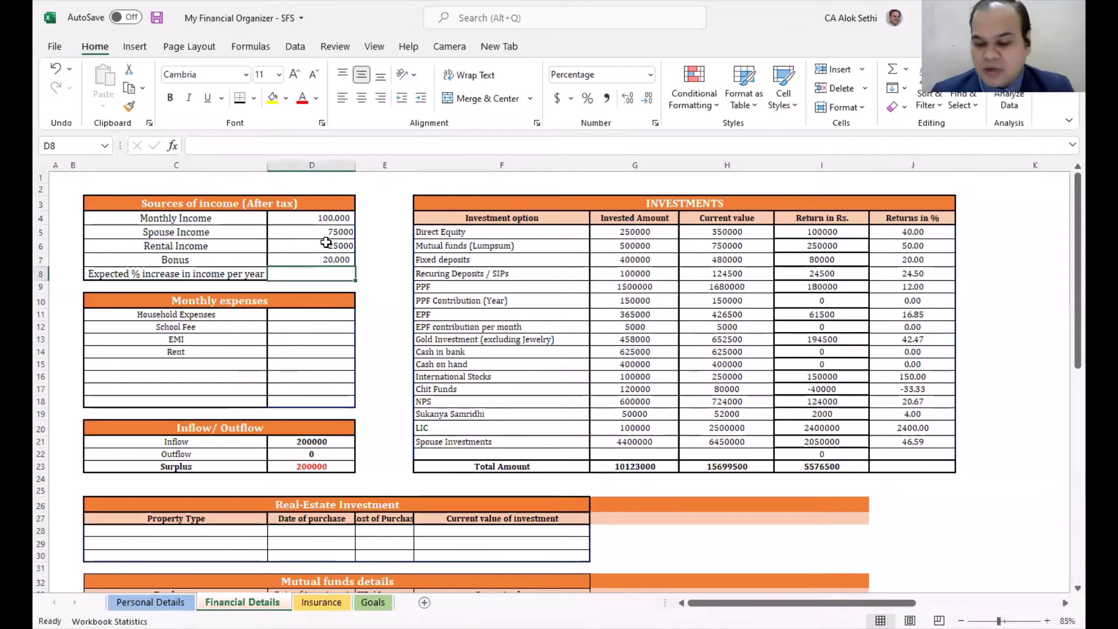
text(+10%)
key(Return)
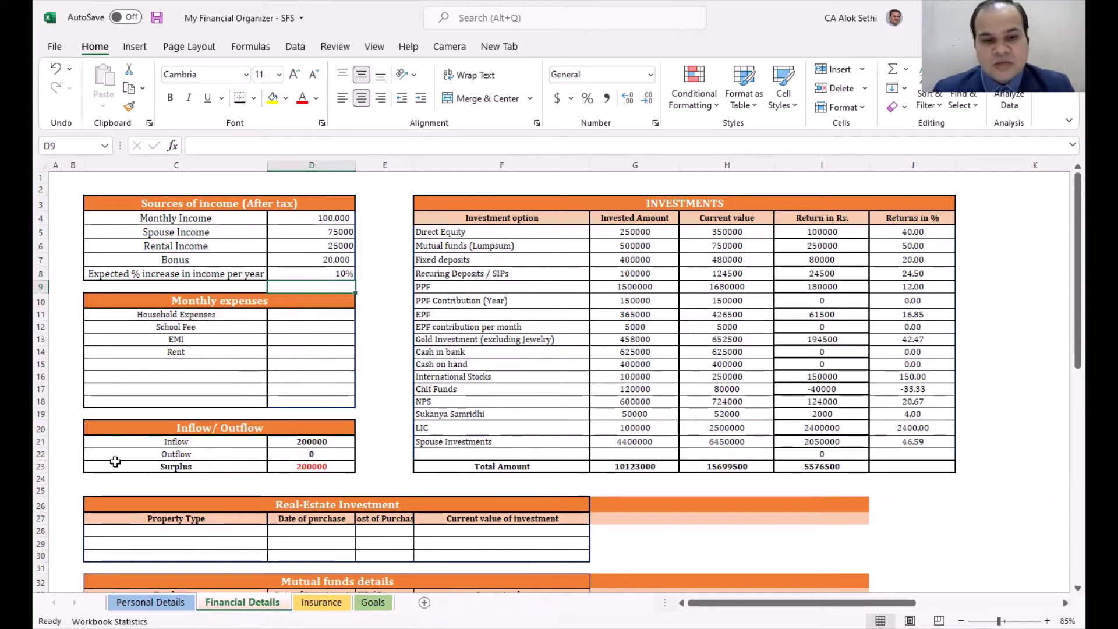
click(324, 446)
double_click(324, 447)
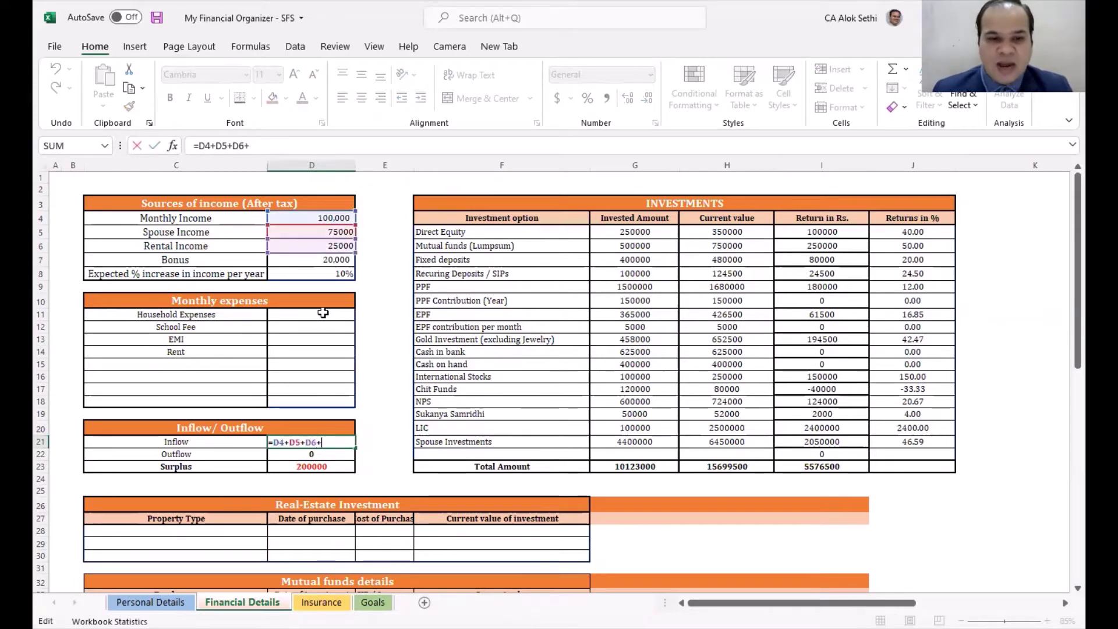
text(+)
click(327, 260)
key(Return)
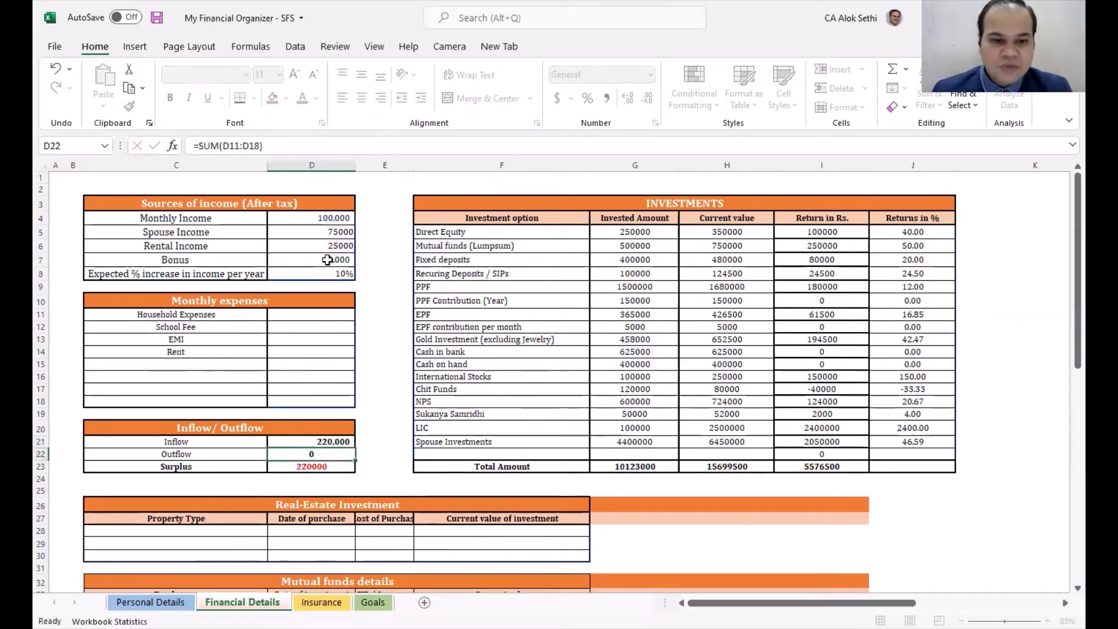
key(Up)
key(F2)
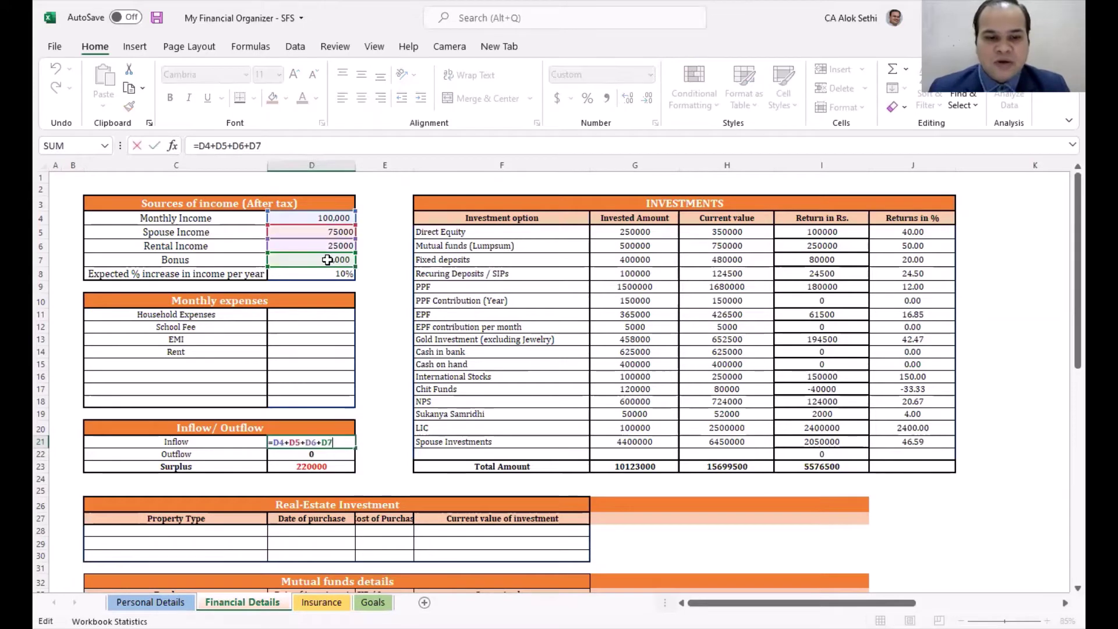
key(BackSpace)
key(BackSpace)
key(BackSpace)
key(Return)
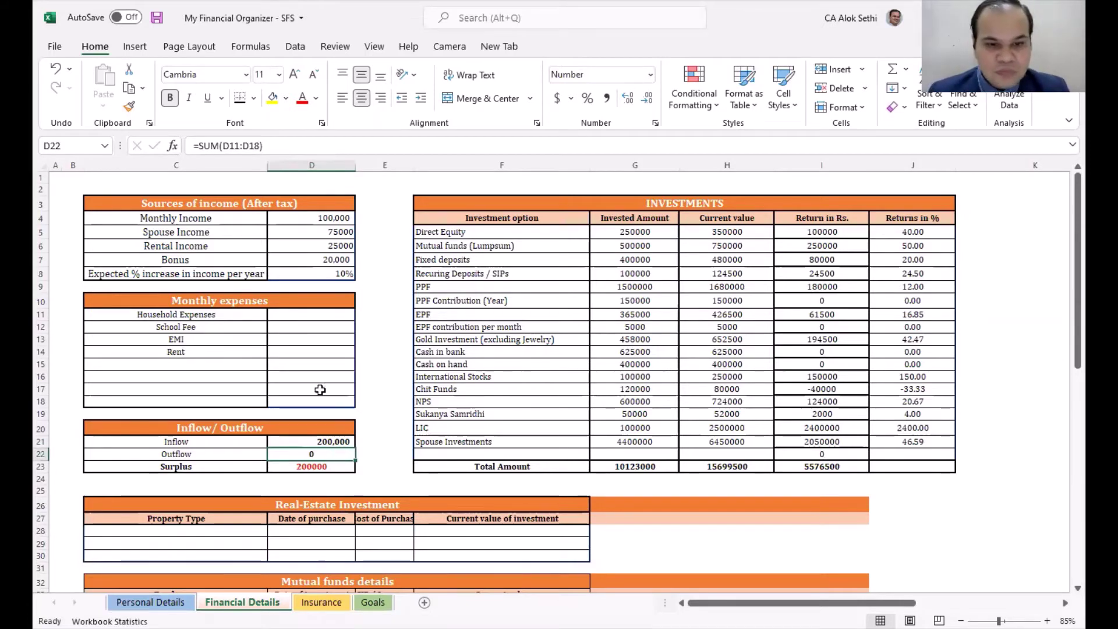
click(310, 313)
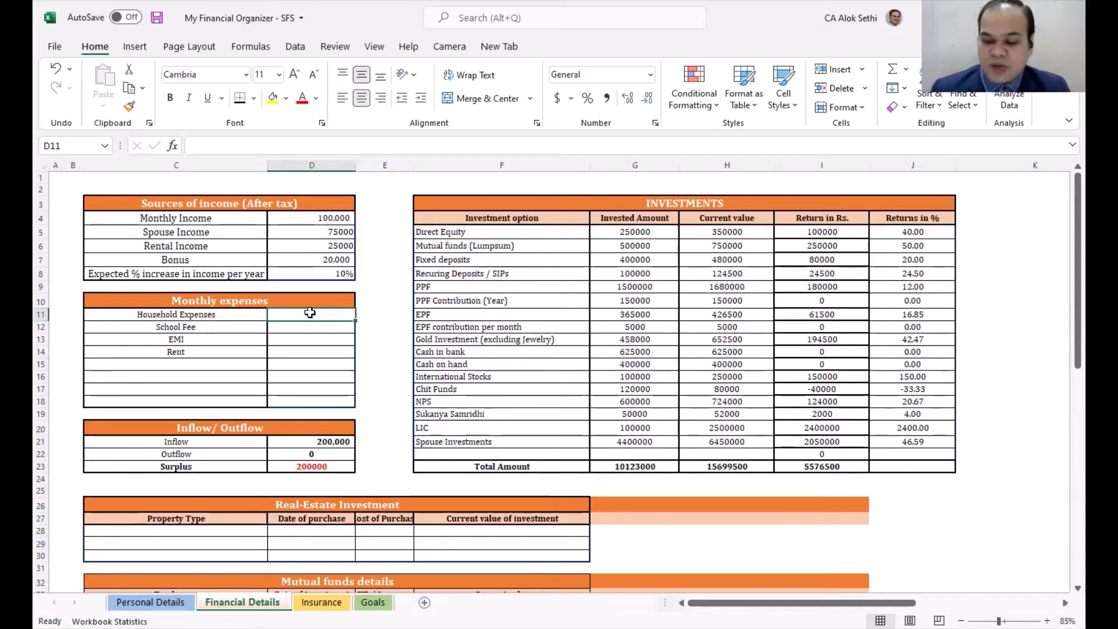
Step: Enter Household 50000, School Fee 10000, EMI 15000 and Rent 0 as monthly expenses
text(50000)
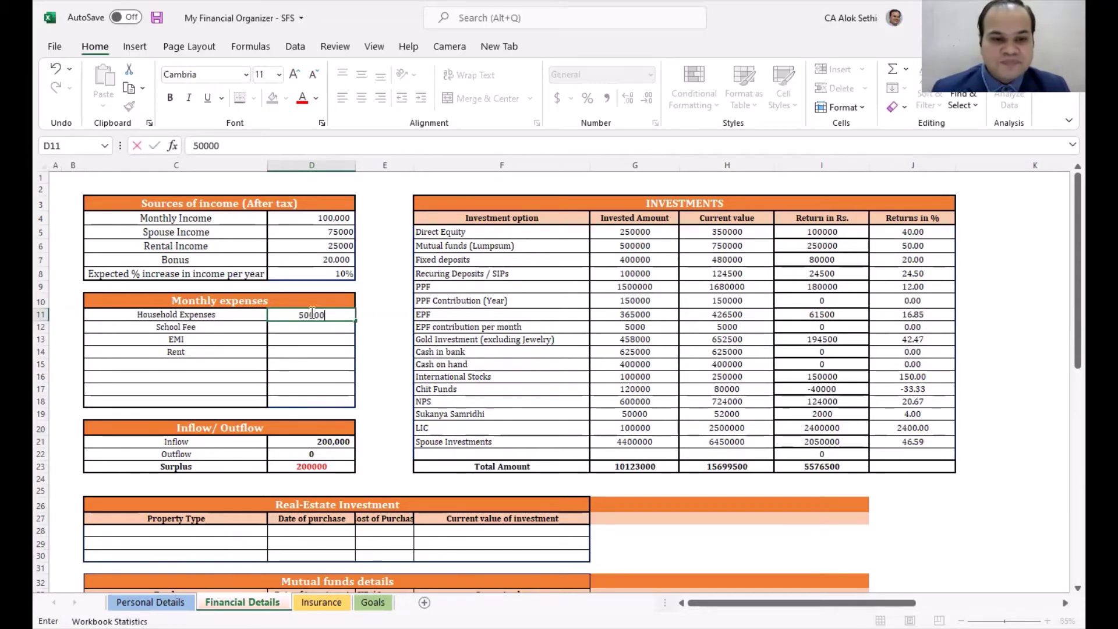
key(Return)
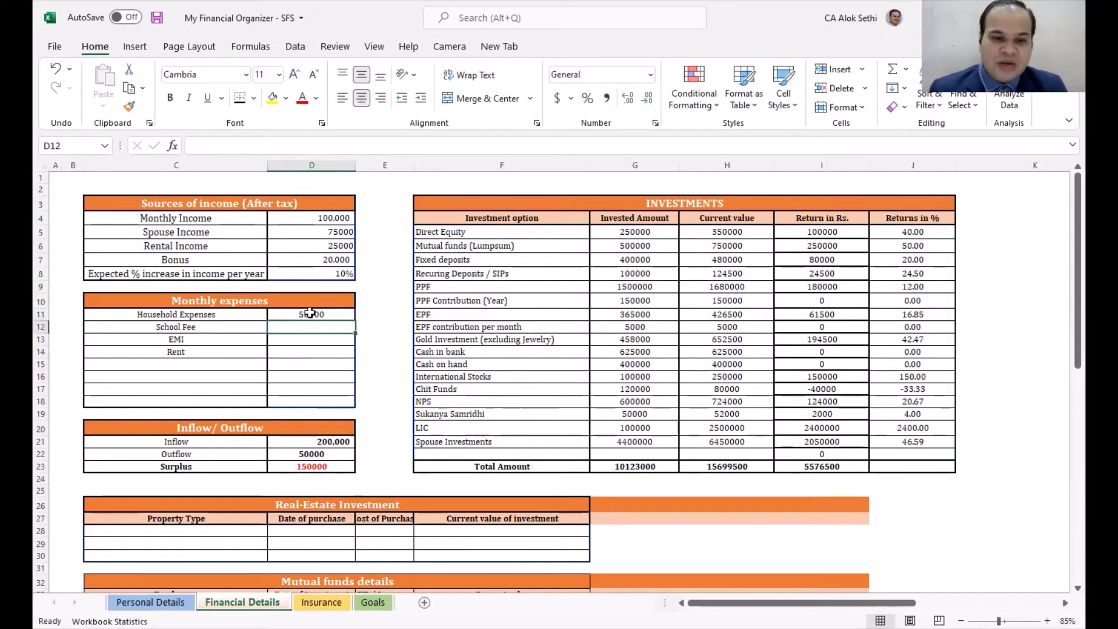
text(10000)
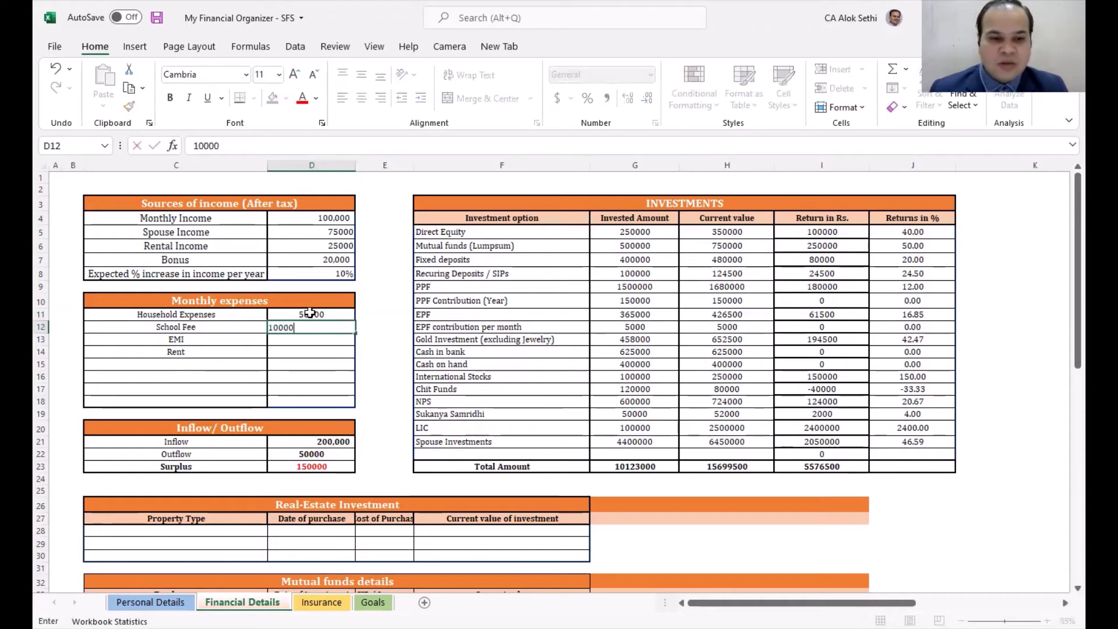
key(Return)
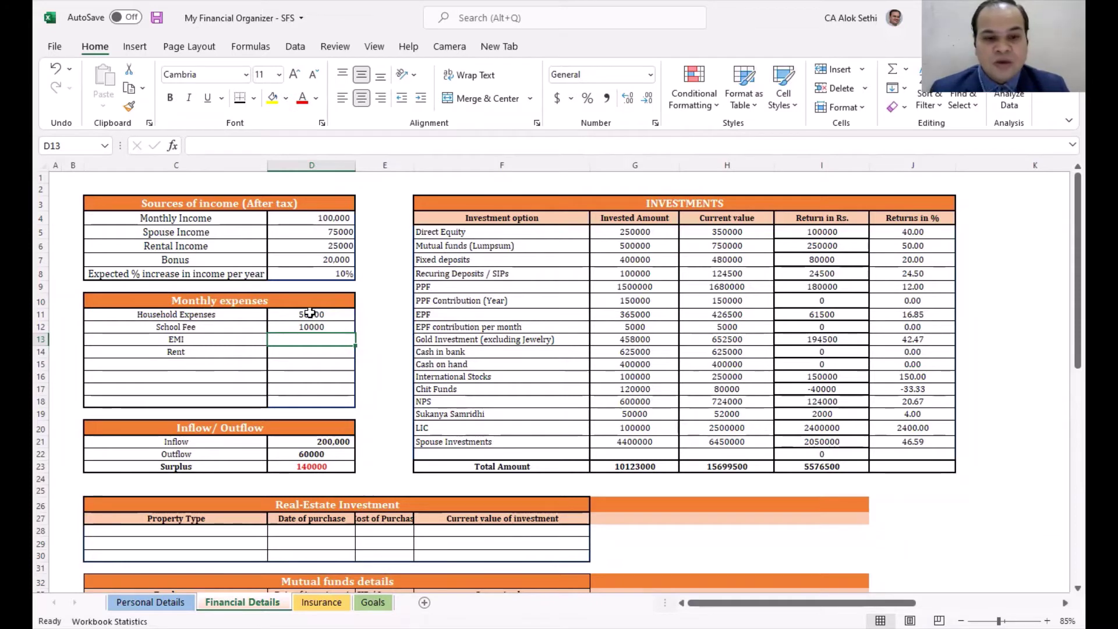
text(15000)
key(Return)
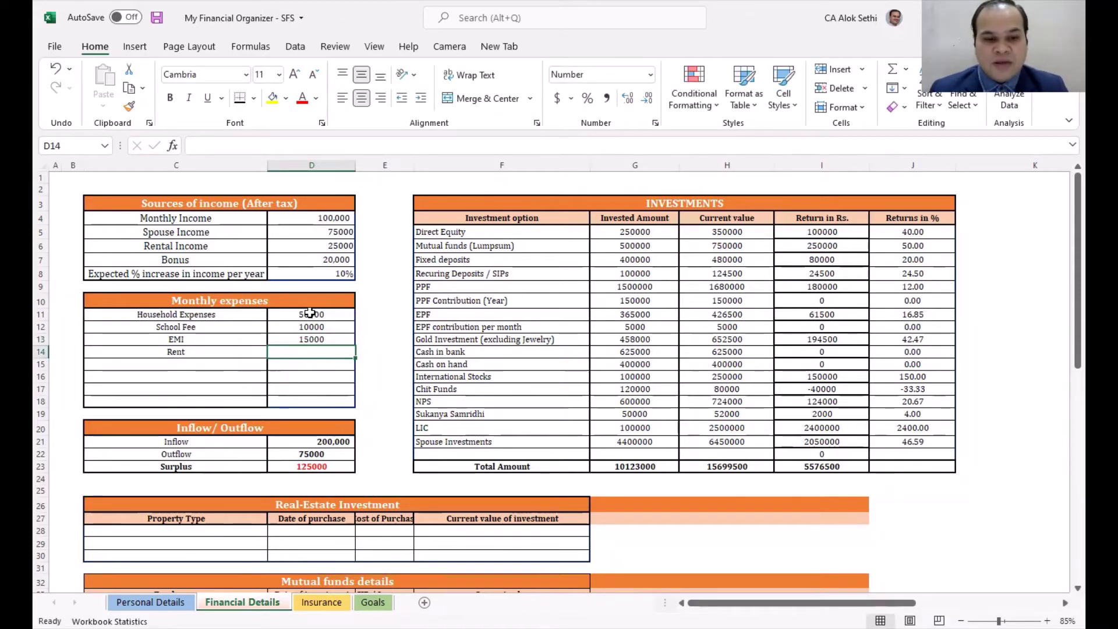
text(0)
key(Return)
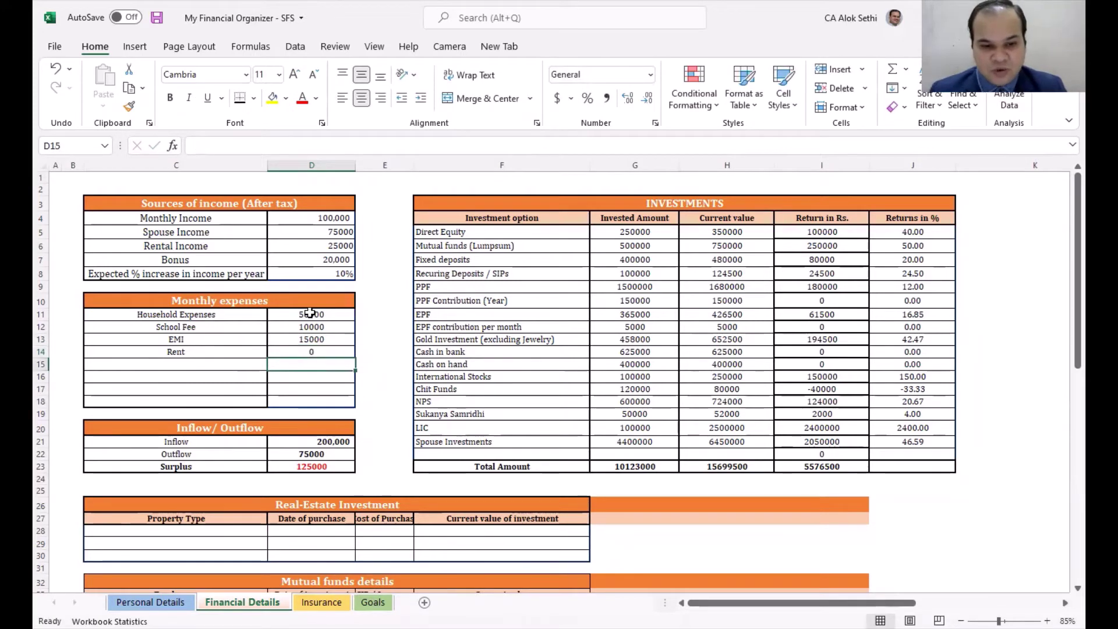
Step: Add a new Shopping Expenses row with an amount of 35000
key(Left)
key(Right)
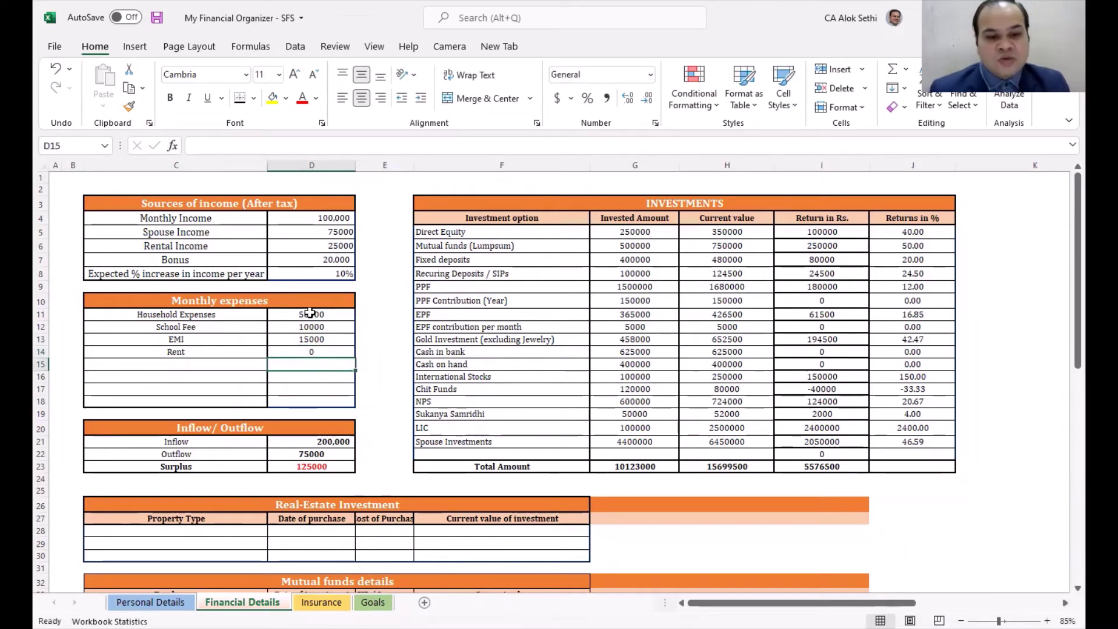
key(Down)
key(Down)
key(Down)
key(Down)
key(Down)
key(Down)
key(Down)
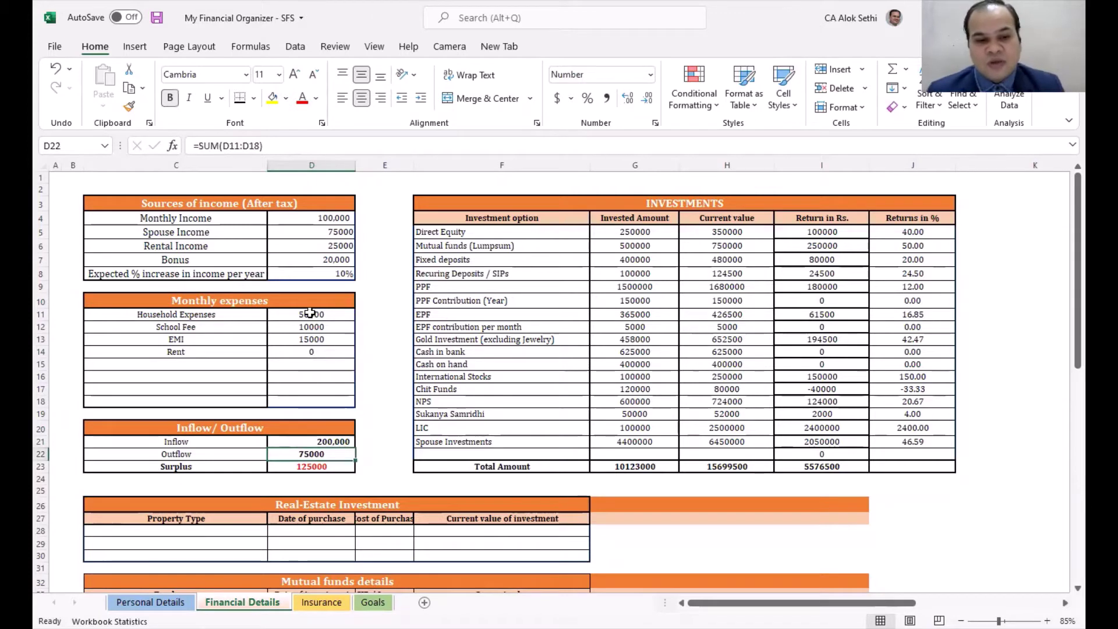
key(Up)
key(Up)
key(Up)
key(Up)
key(Up)
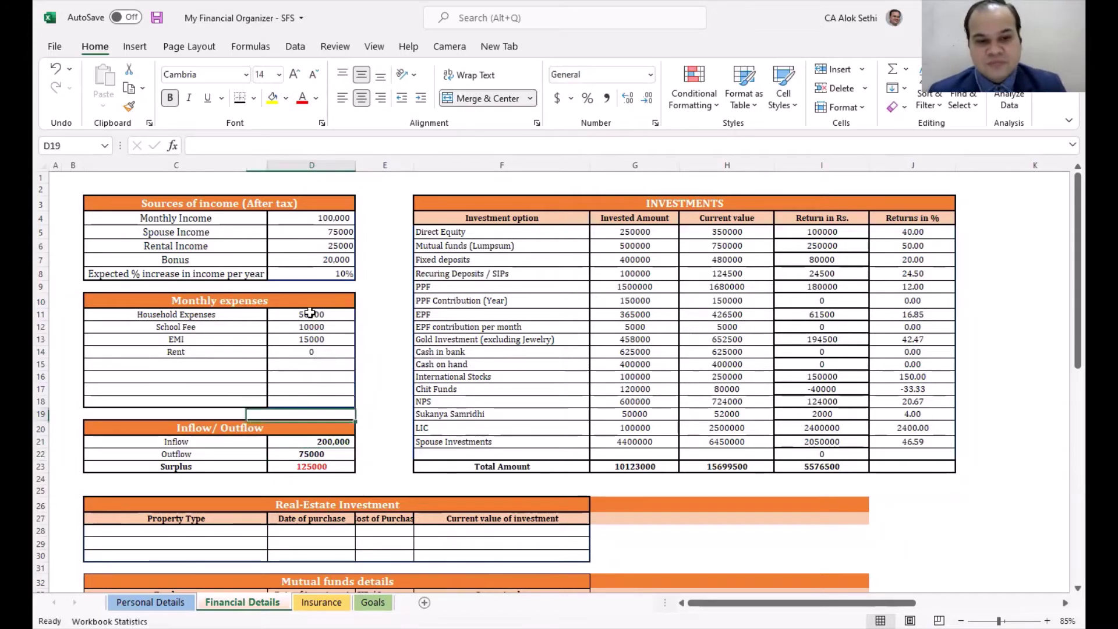
key(Up)
key(Left)
key(Up)
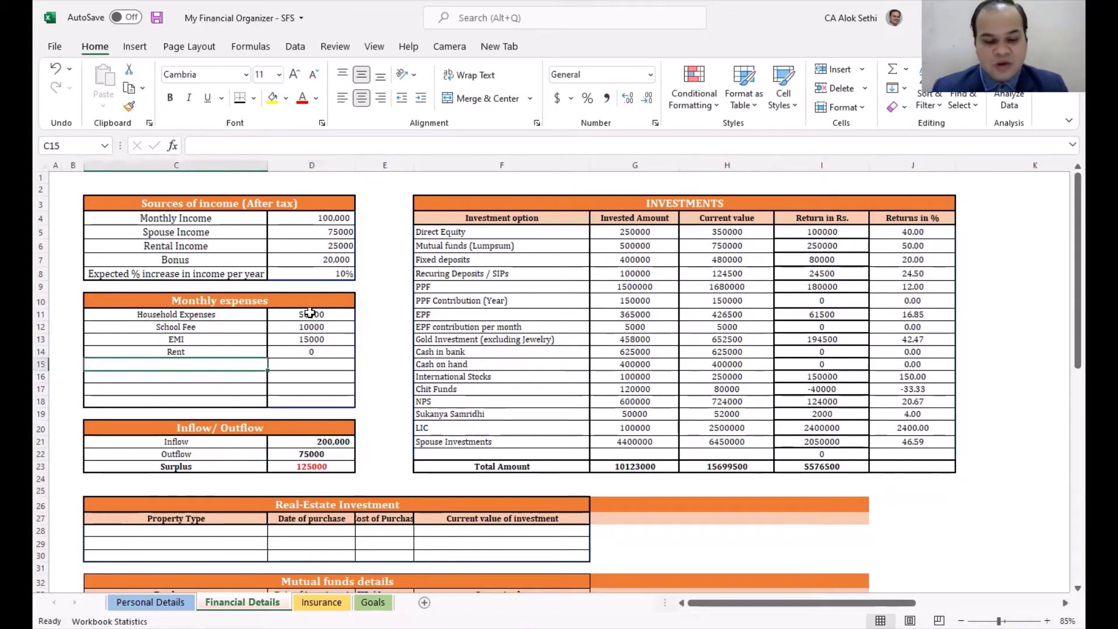
text(Shop)
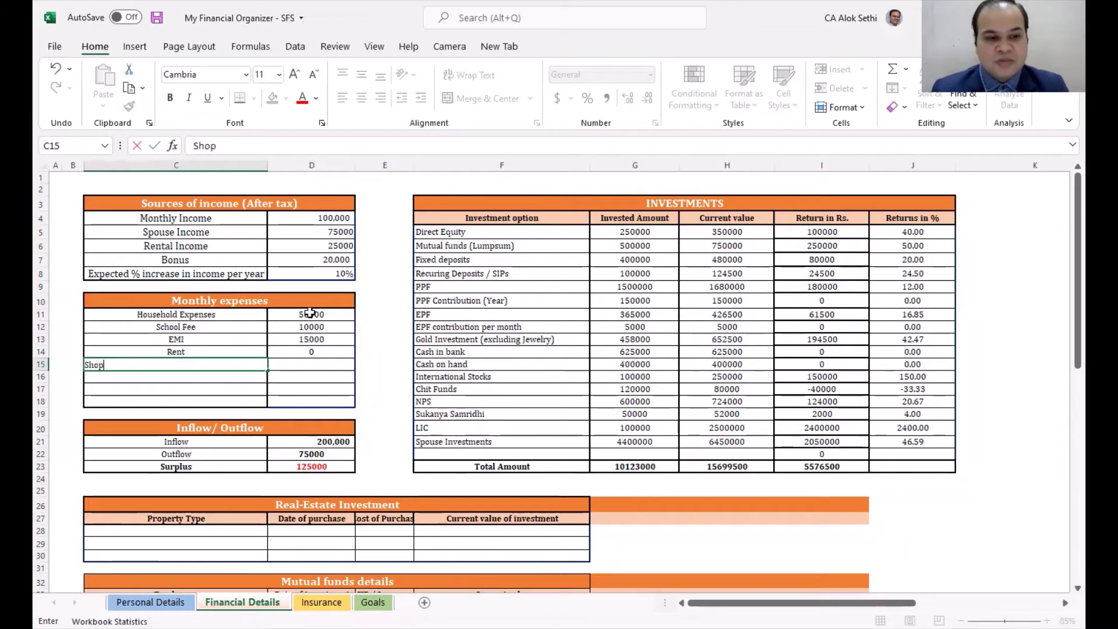
text(ping)
key(BackSpace)
text(ng)
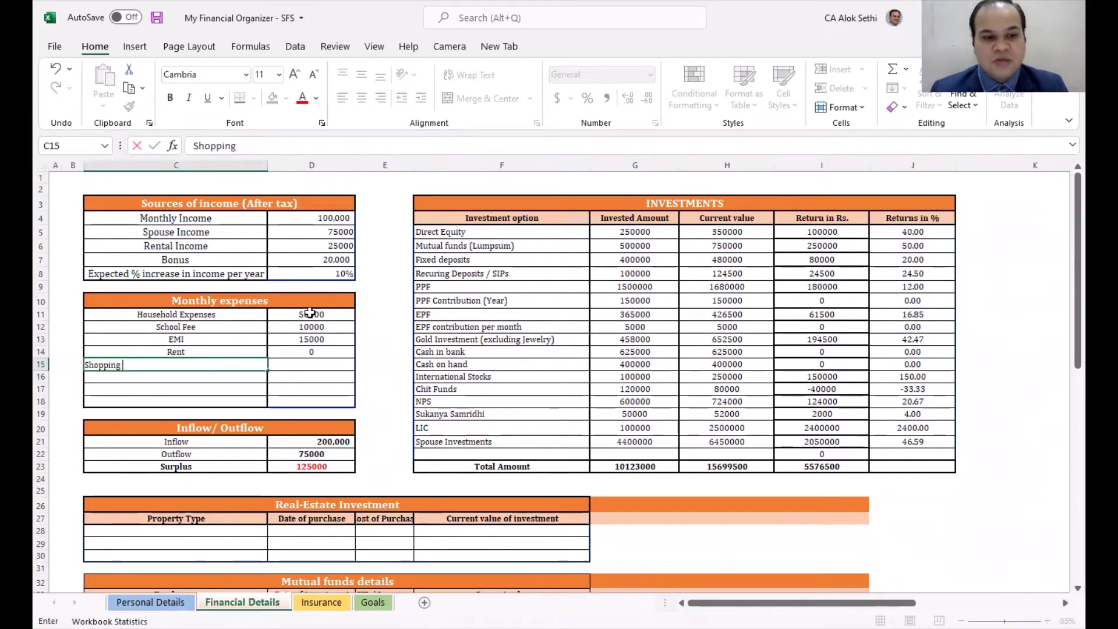
text( Expenses)
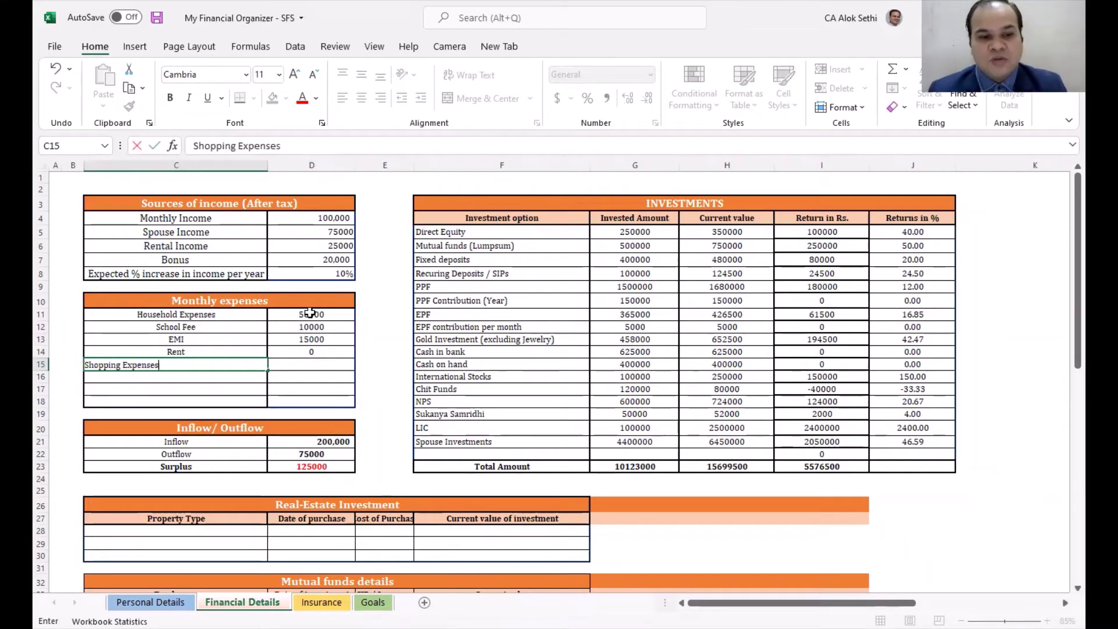
key(Tab)
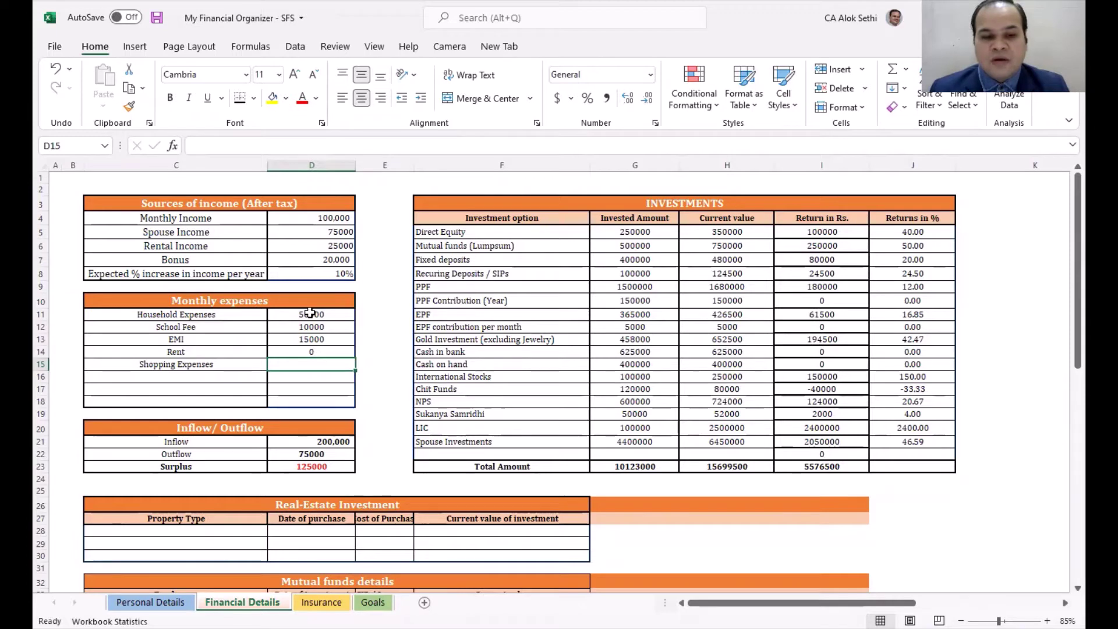
text(35000)
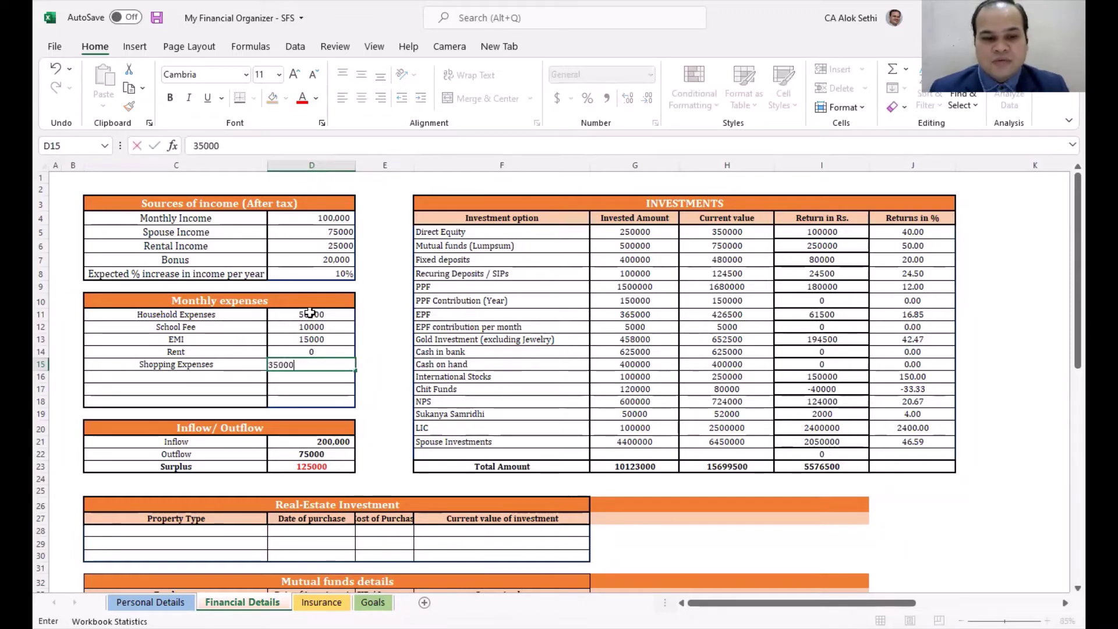
key(Return)
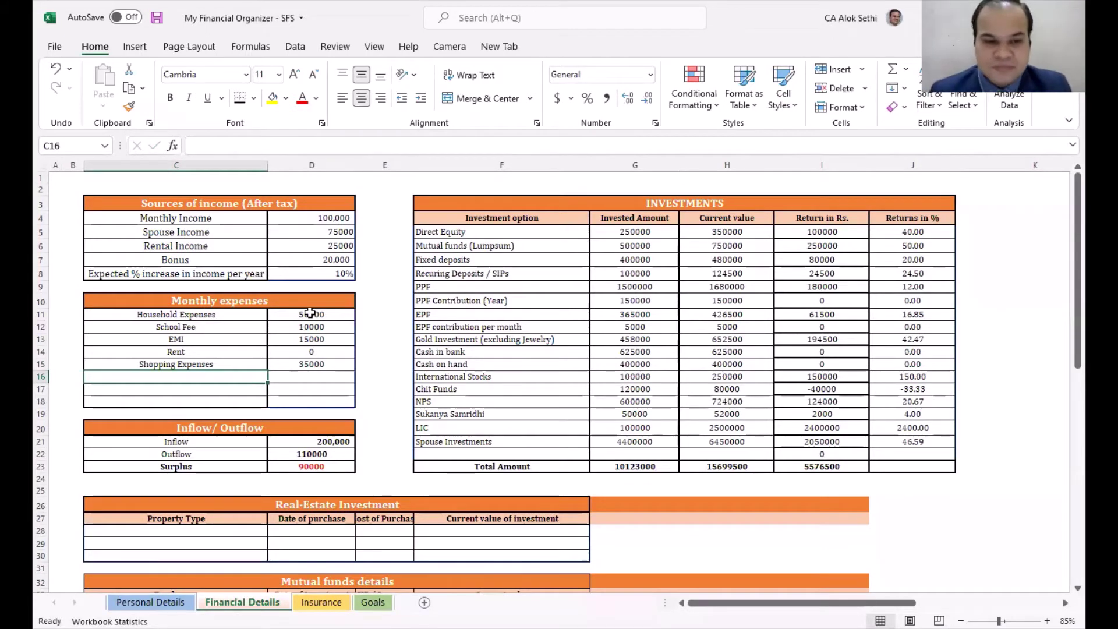
key(Down)
key(Down)
key(Down)
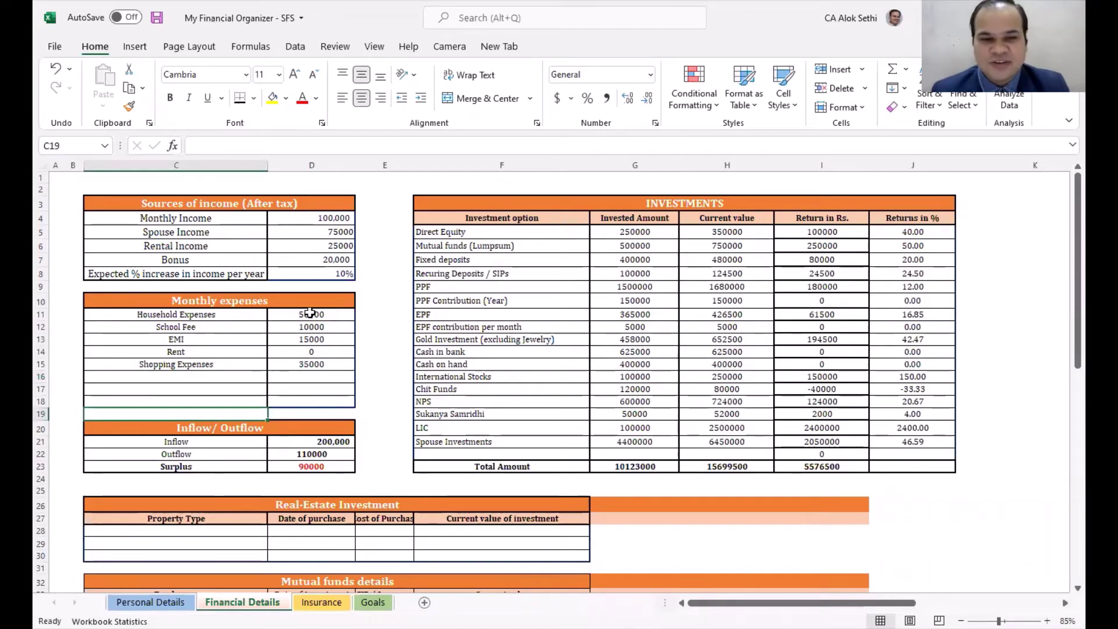
key(Right)
key(Up)
key(Up)
key(Up)
key(Up)
key(Up)
key(Up)
key(Up)
key(Up)
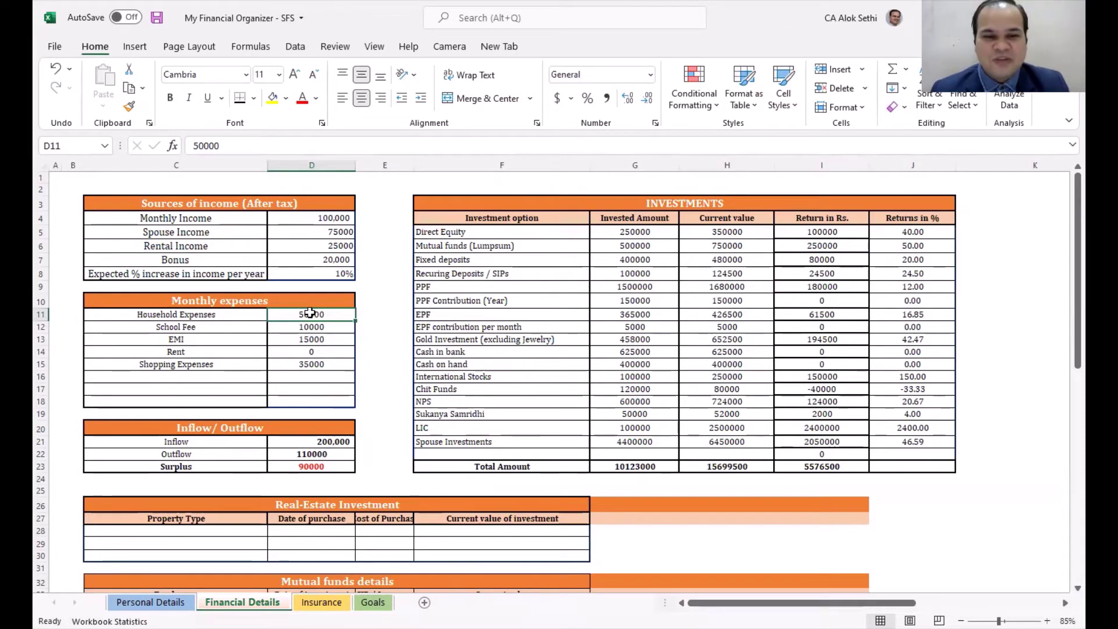
Step: Change the Household Expenses amount to 80000
key(Down)
key(Down)
key(Down)
key(Up)
key(Up)
key(Up)
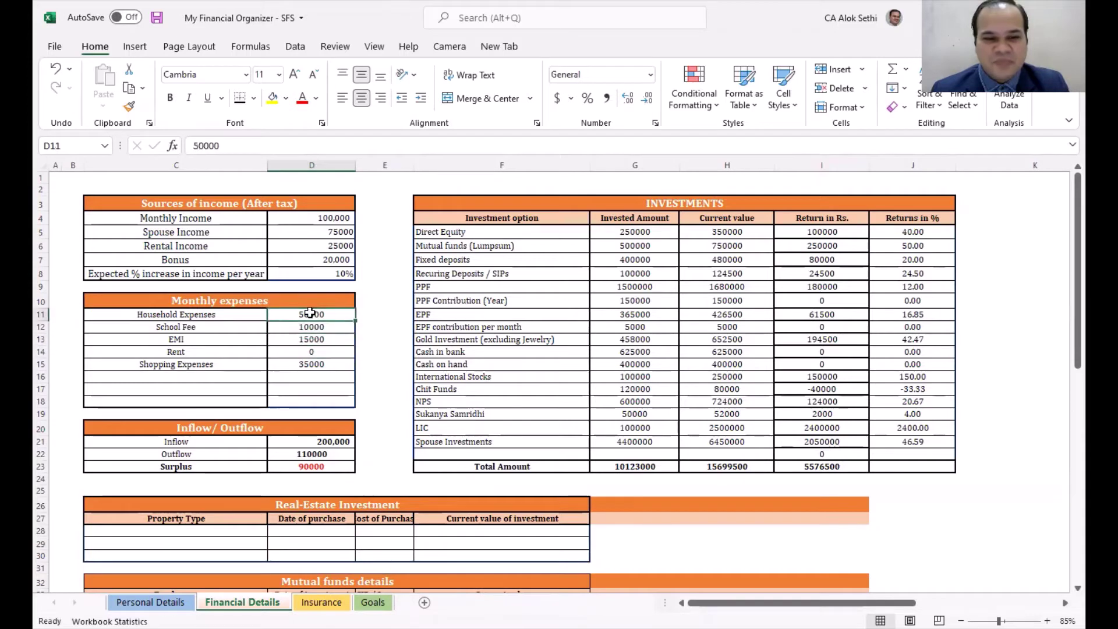
key(Down)
double_click(310, 313)
key(BackSpace)
key(BackSpace)
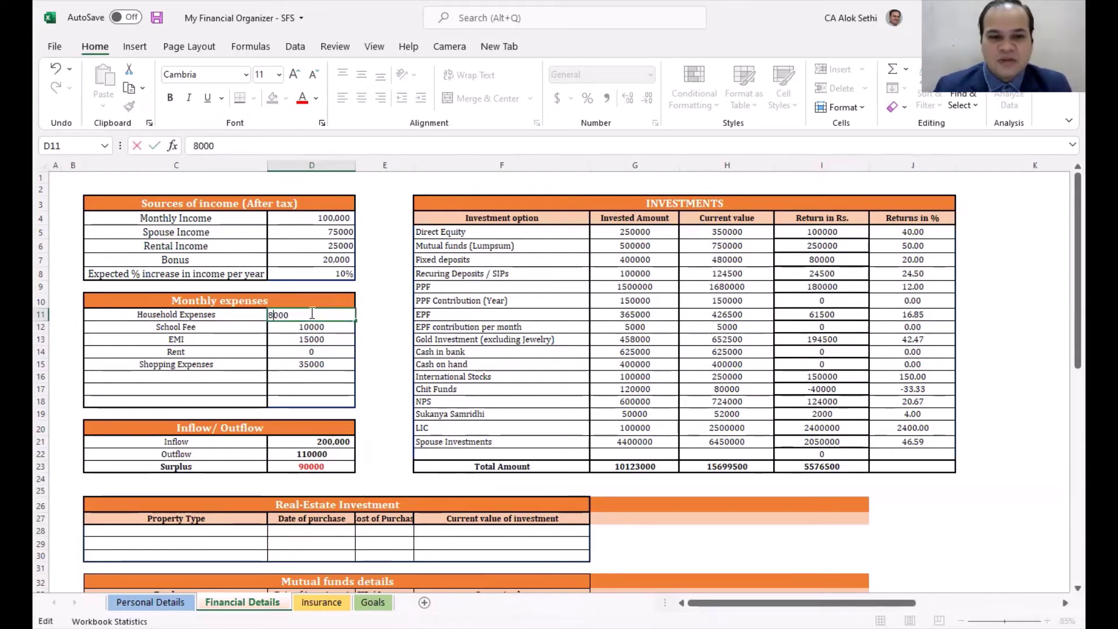
key(Return)
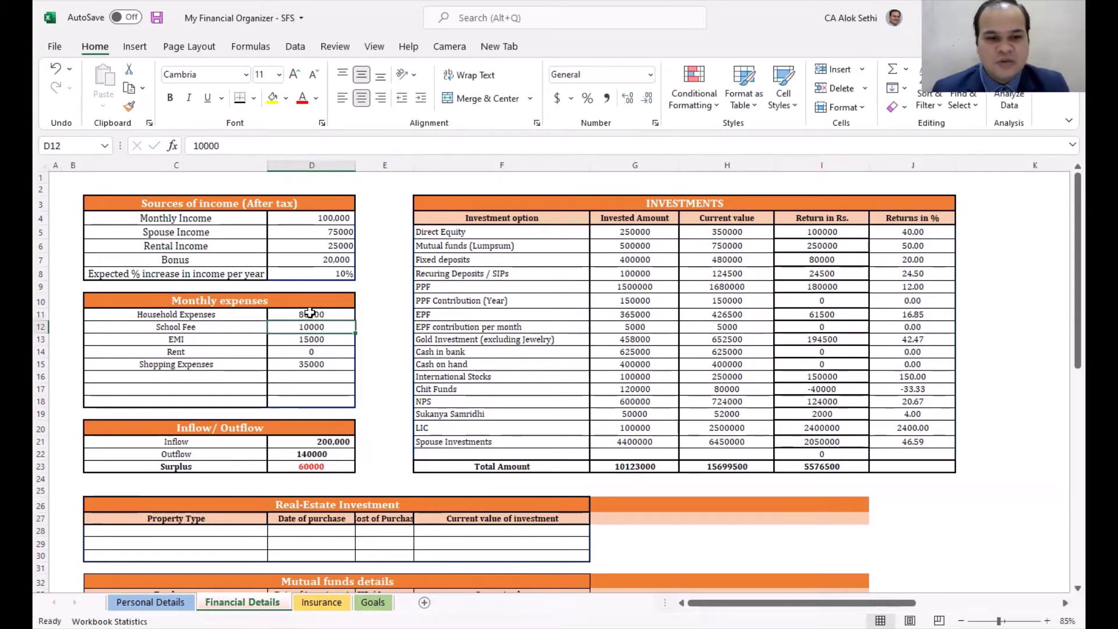
Step: Raise EMI to 25000 and right-align the Outflow and Surplus totals
key(Down)
key(F2)
key(Home)
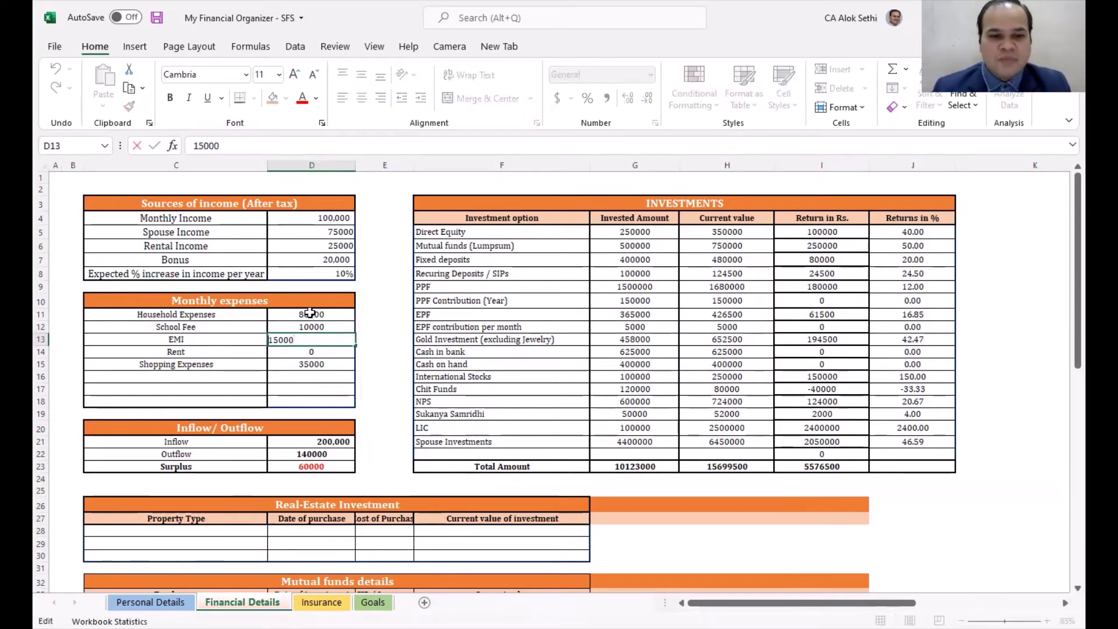
key(Delete)
text(2)
key(Return)
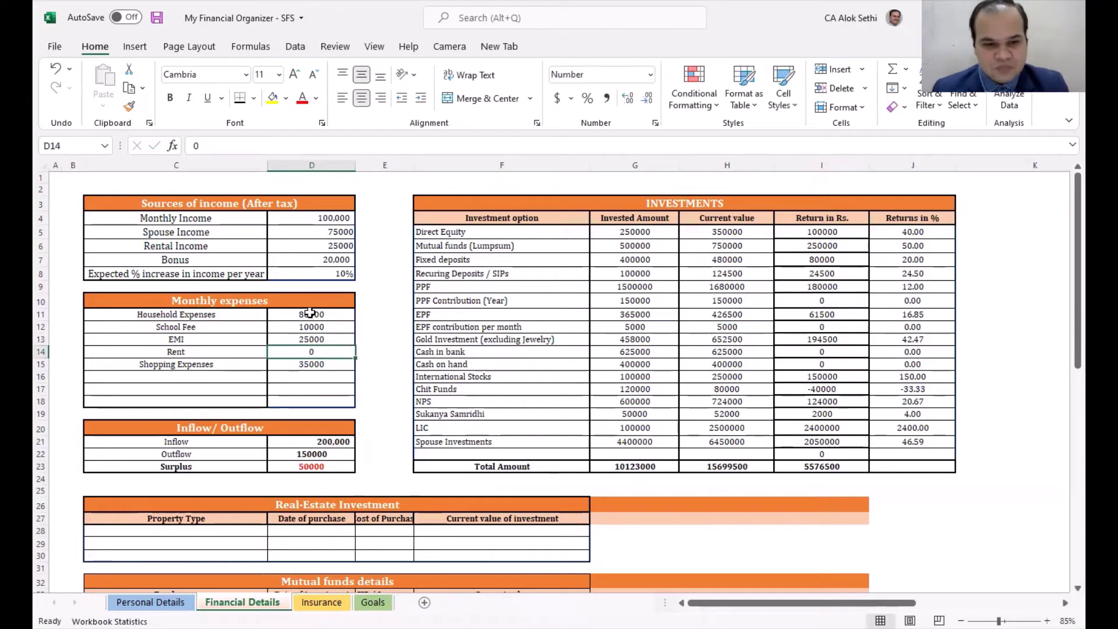
key(Down)
key(Down)
key(Down)
key(Down)
key(Down)
key(Down)
key(Down)
key(Down)
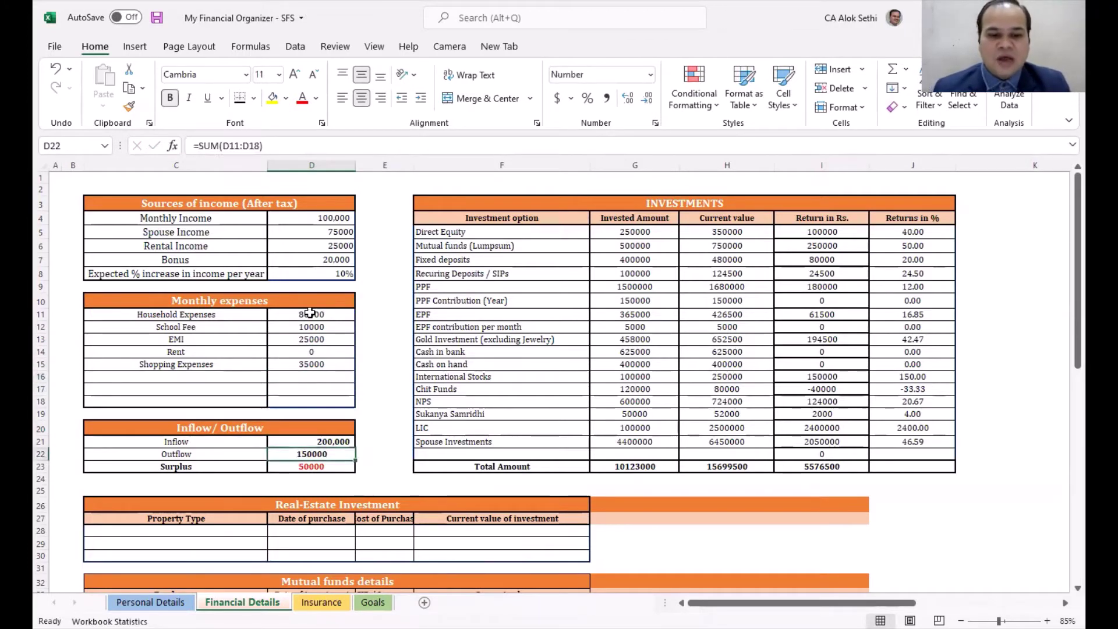
key(Up)
key(Down)
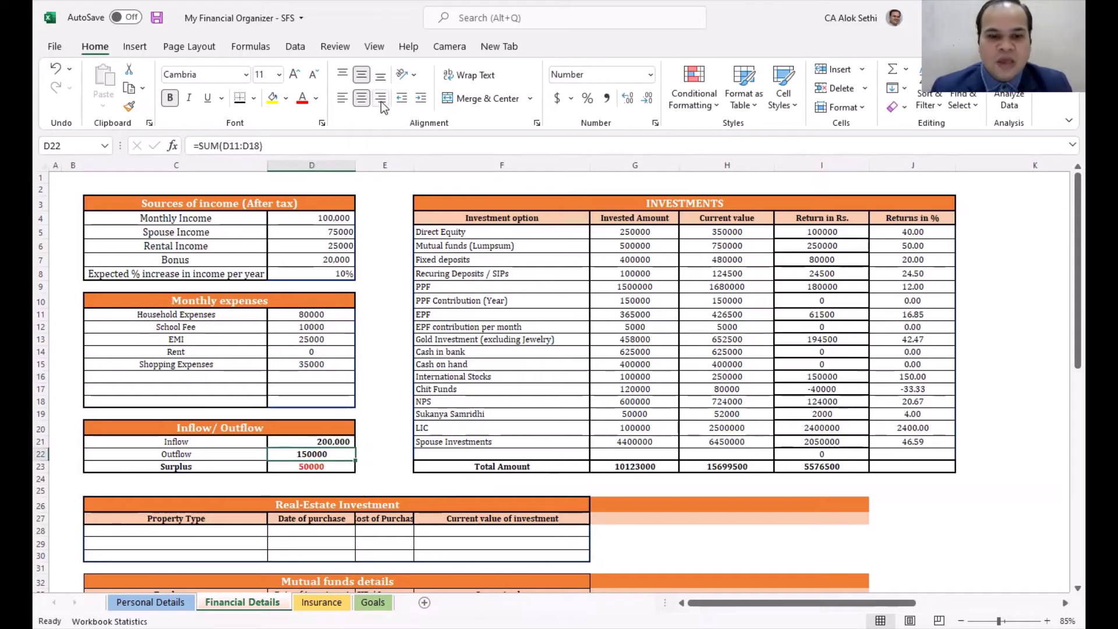
key(Down)
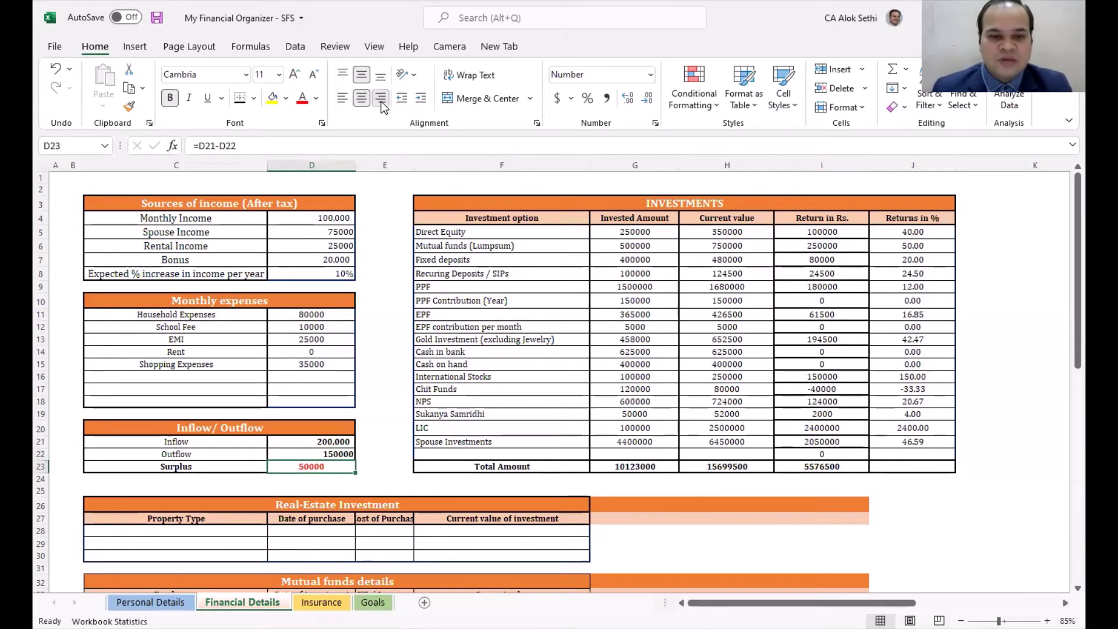
click(380, 99)
key(Down)
key(Down)
key(Down)
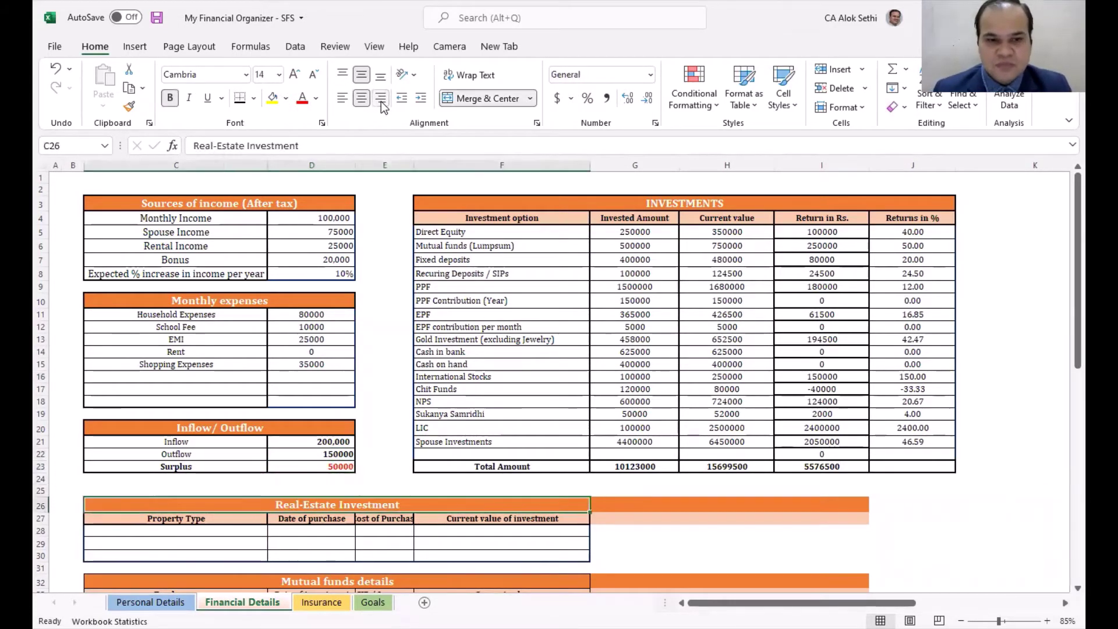
key(Up)
key(Up)
key(Up)
key(Up)
key(Up)
key(Up)
key(Up)
key(Up)
key(Up)
key(Up)
key(Up)
key(Up)
key(Up)
key(Up)
key(Up)
key(Up)
key(Up)
key(Up)
key(Up)
key(Up)
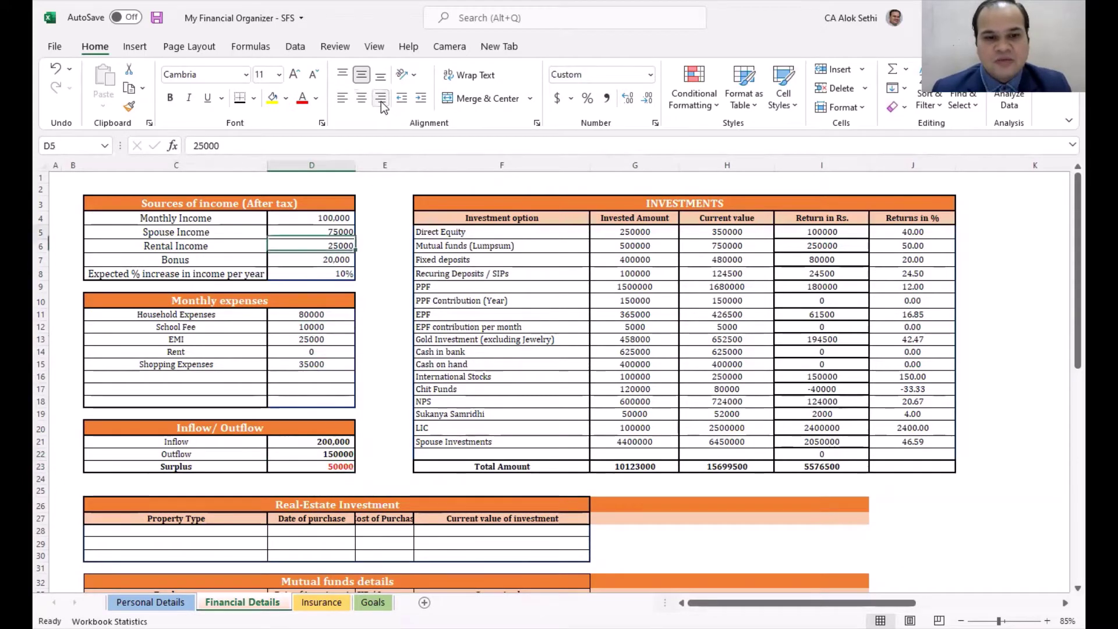
key(Up)
key(Up)
key(Down)
key(Down)
key(Down)
key(Down)
key(Down)
key(Down)
key(Down)
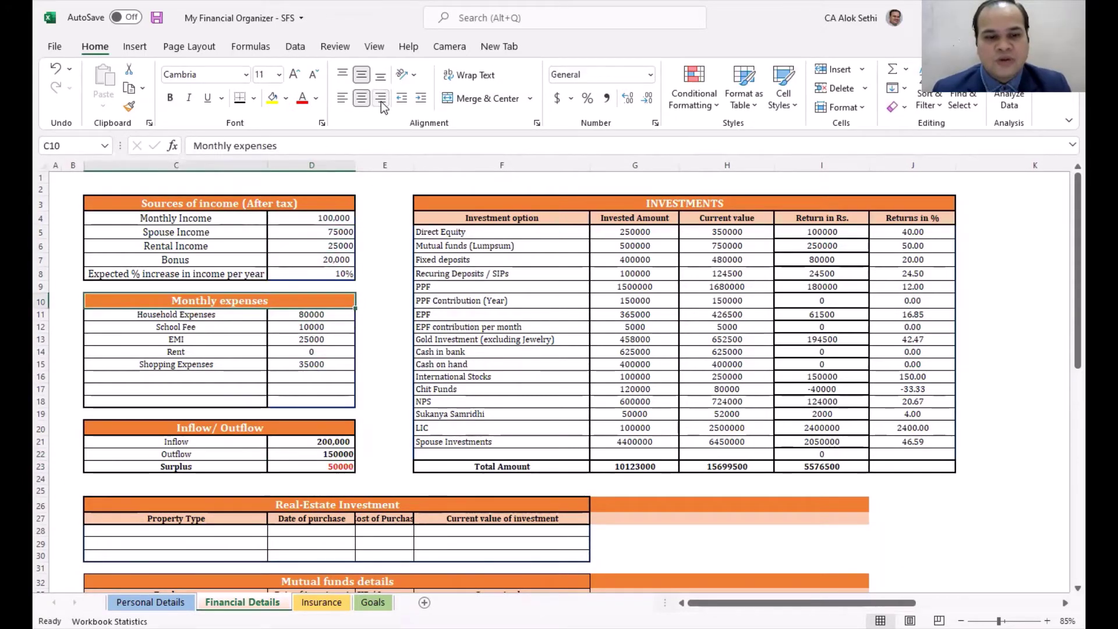
key(Down)
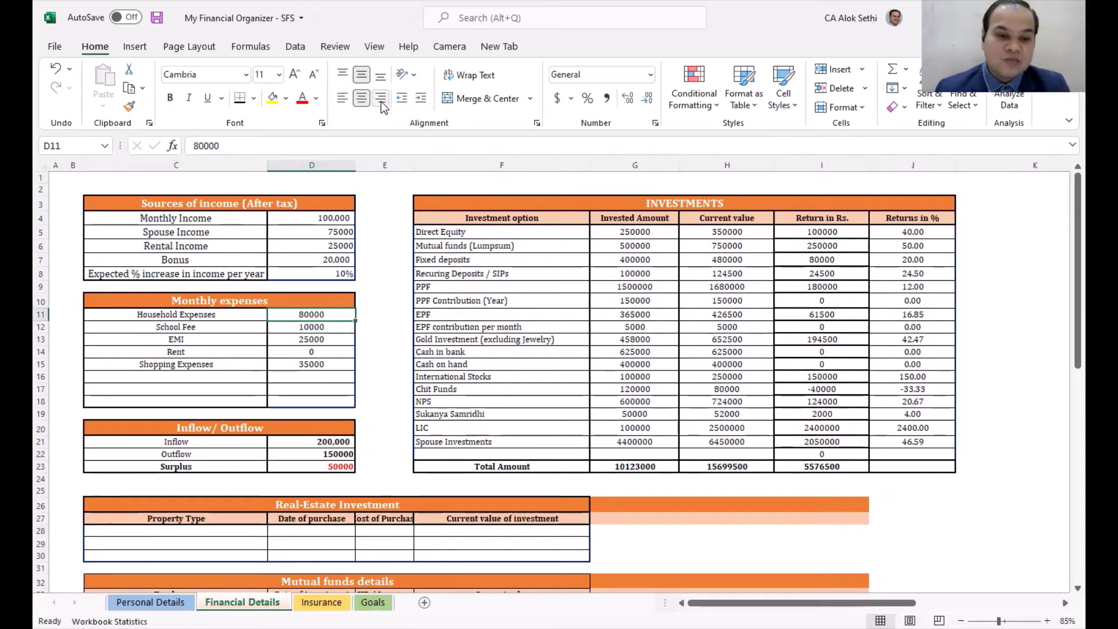
key(Down)
key(Down)
key(Down)
key(Down)
key(Down)
key(Down)
key(Down)
key(Down)
key(Down)
key(Down)
key(Down)
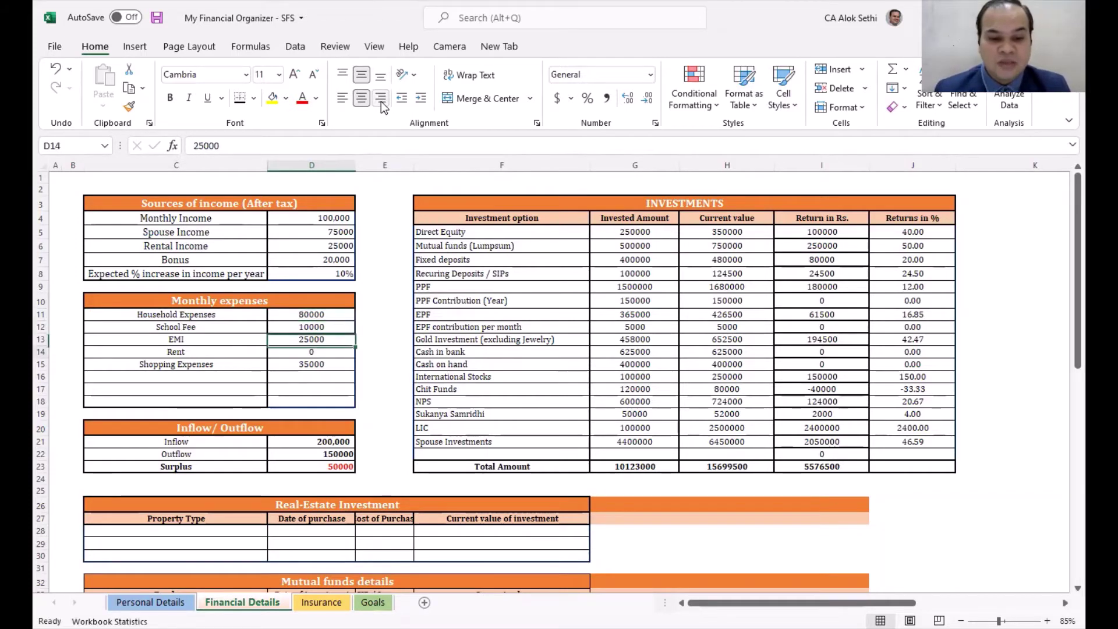
key(Down)
key(Down)
key(Down)
key(Down)
key(Down)
key(Down)
key(Down)
key(Down)
key(Down)
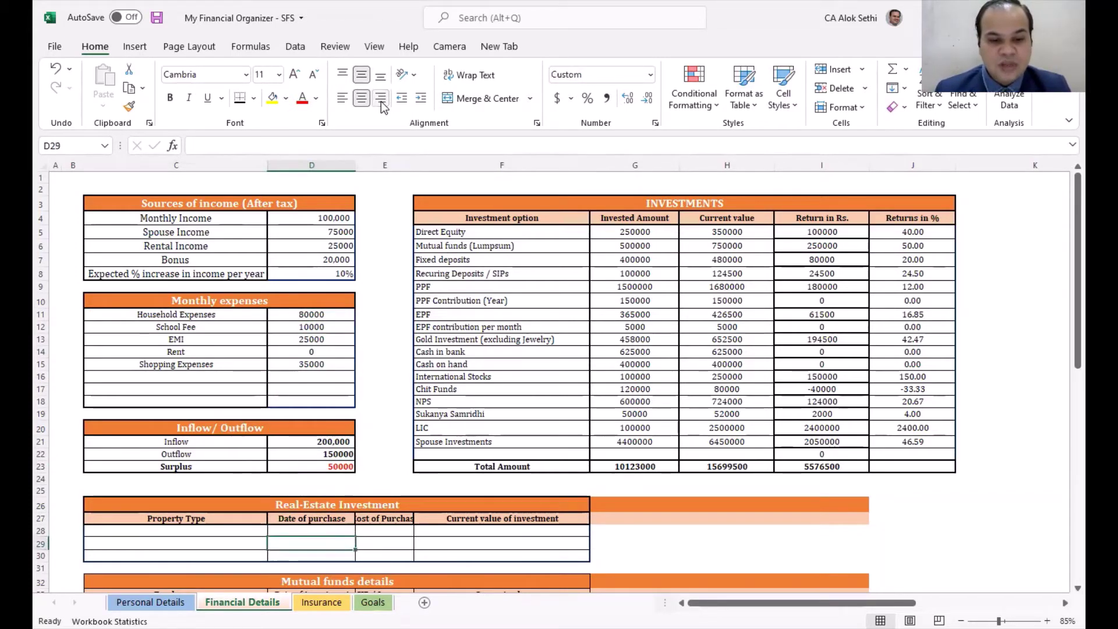
key(Down)
key(Down)
key(Down)
key(Down)
key(Down)
key(Down)
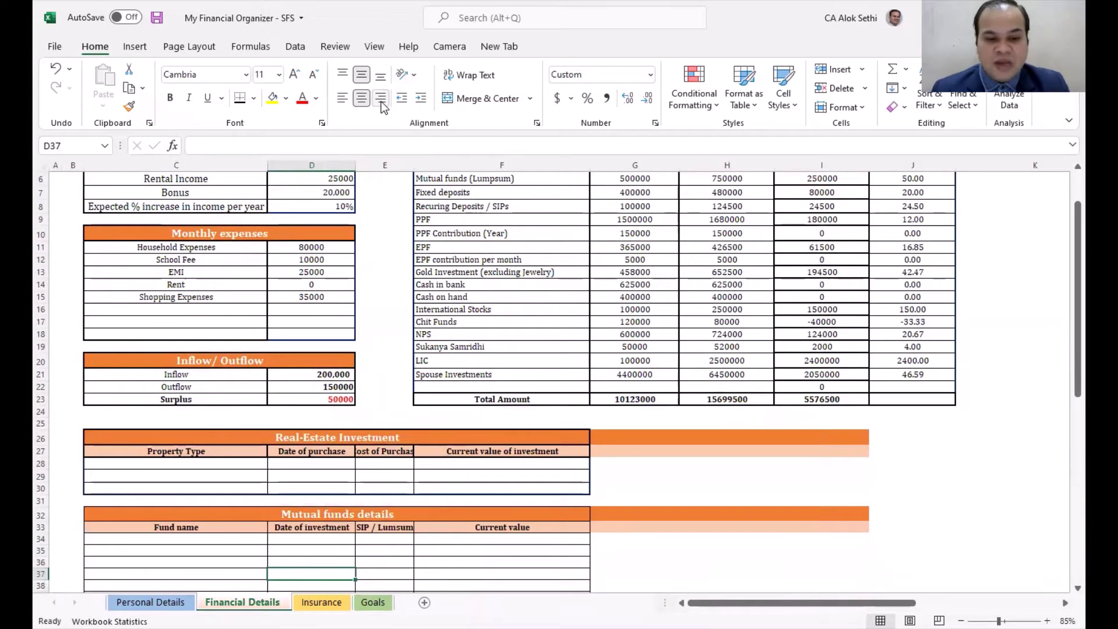
key(Up)
key(Up)
key(Up)
key(Up)
key(Up)
key(Up)
key(Up)
key(Up)
key(Up)
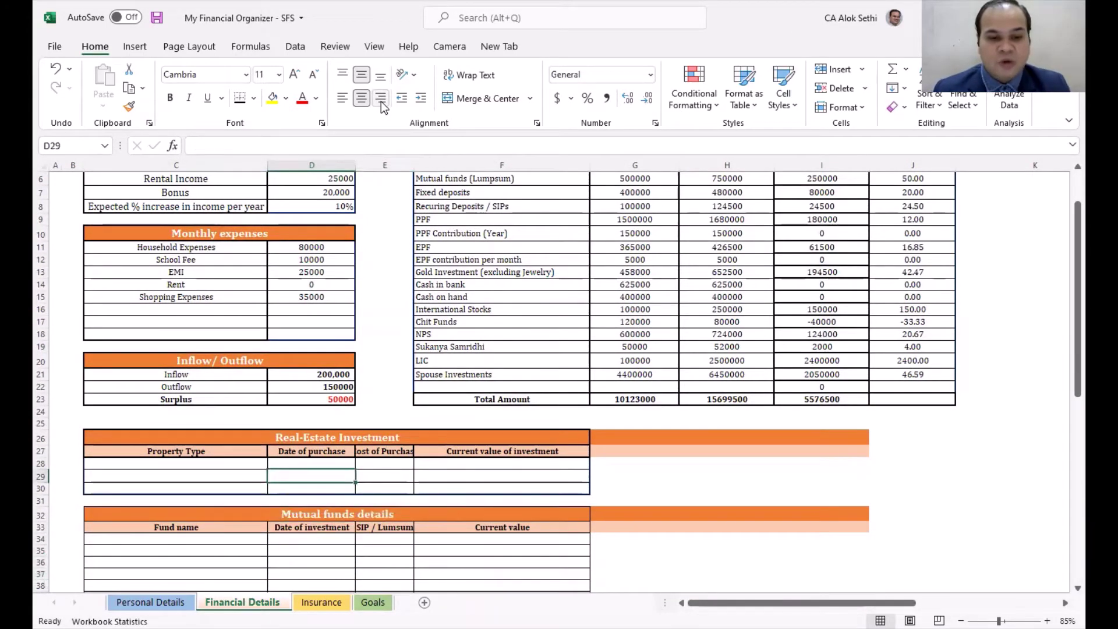
key(Left)
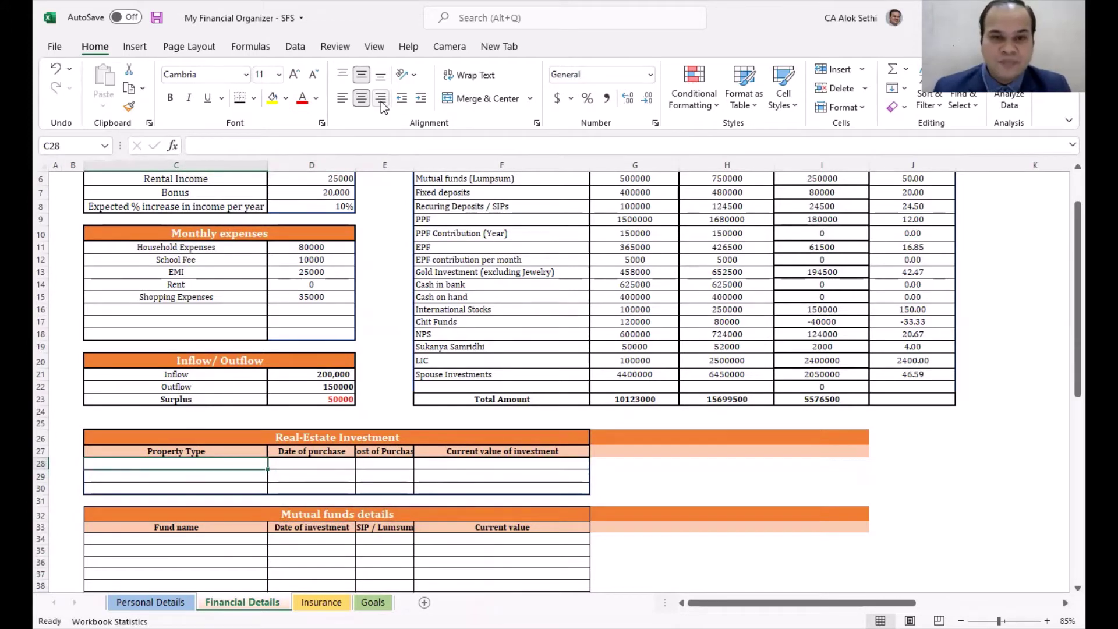
Step: Add Residential Property as the first Real-Estate row, entering 2020 as its purchase date
text(Real-Estate Investment)
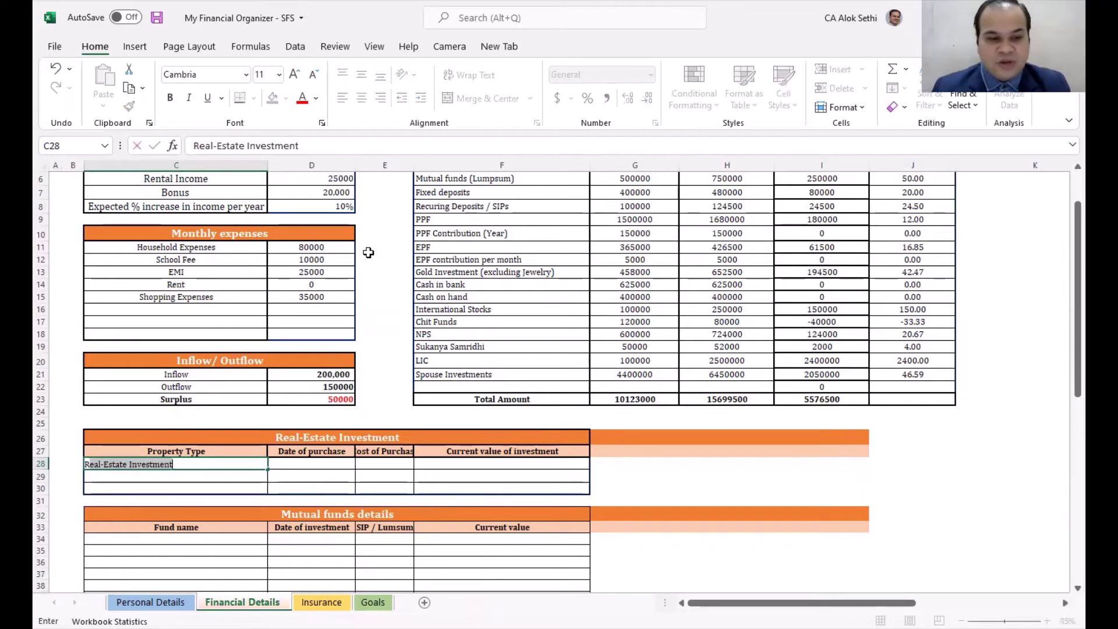
text(es)
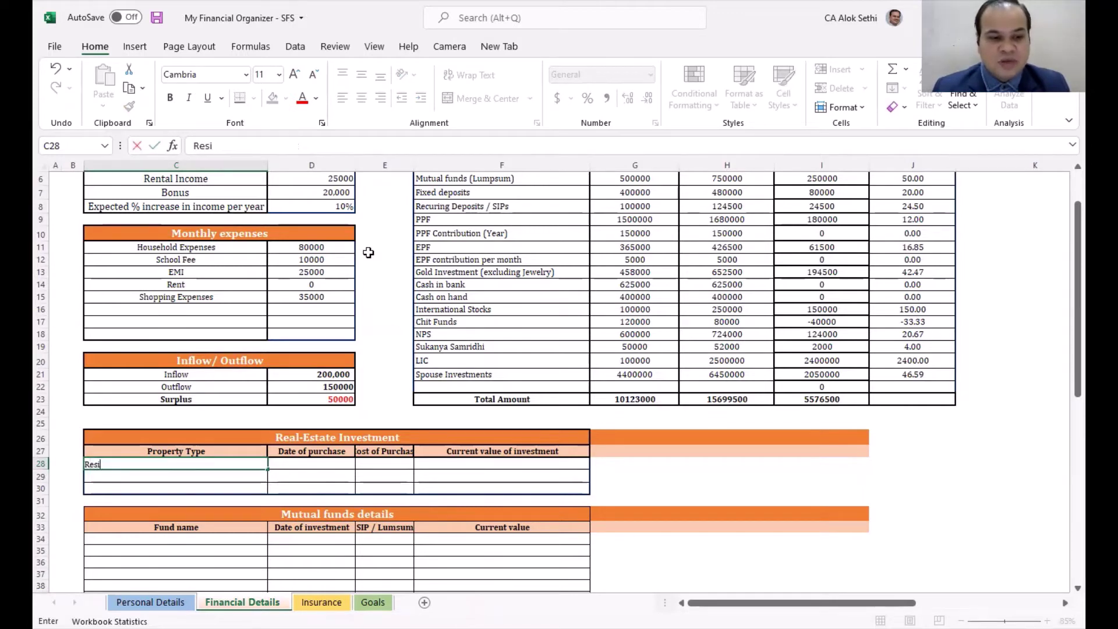
text(idne)
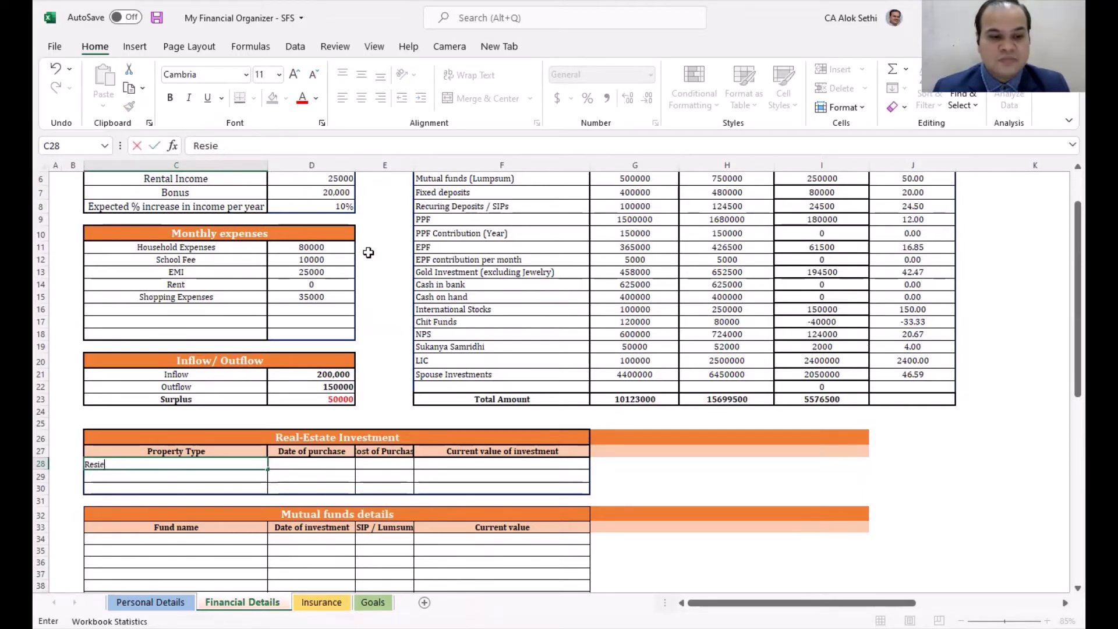
key(BackSpace)
text(denti)
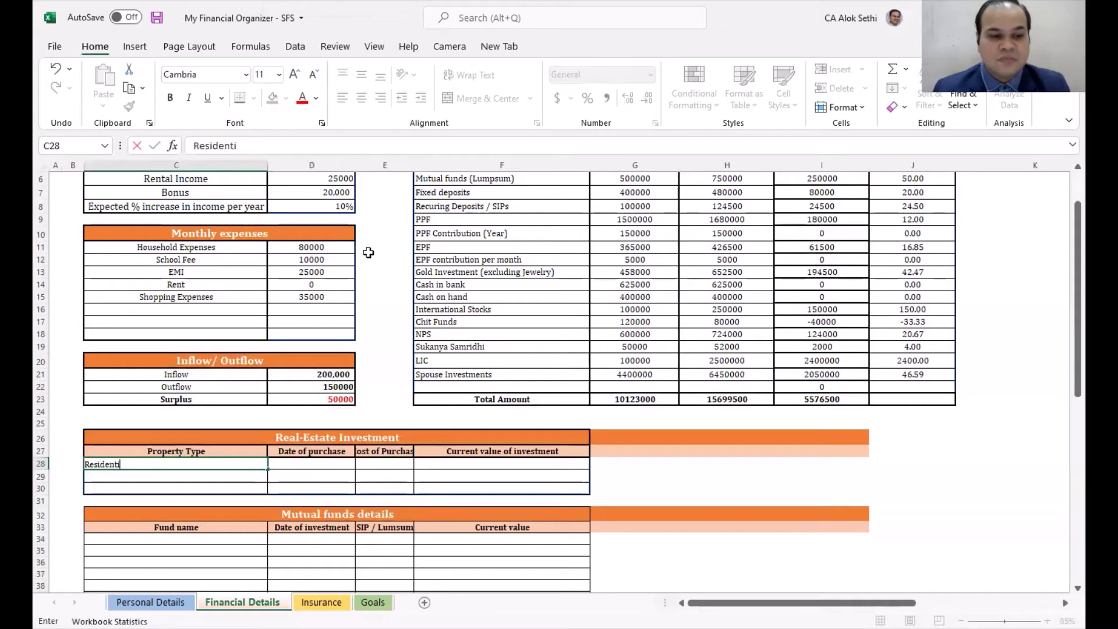
text(al Proper)
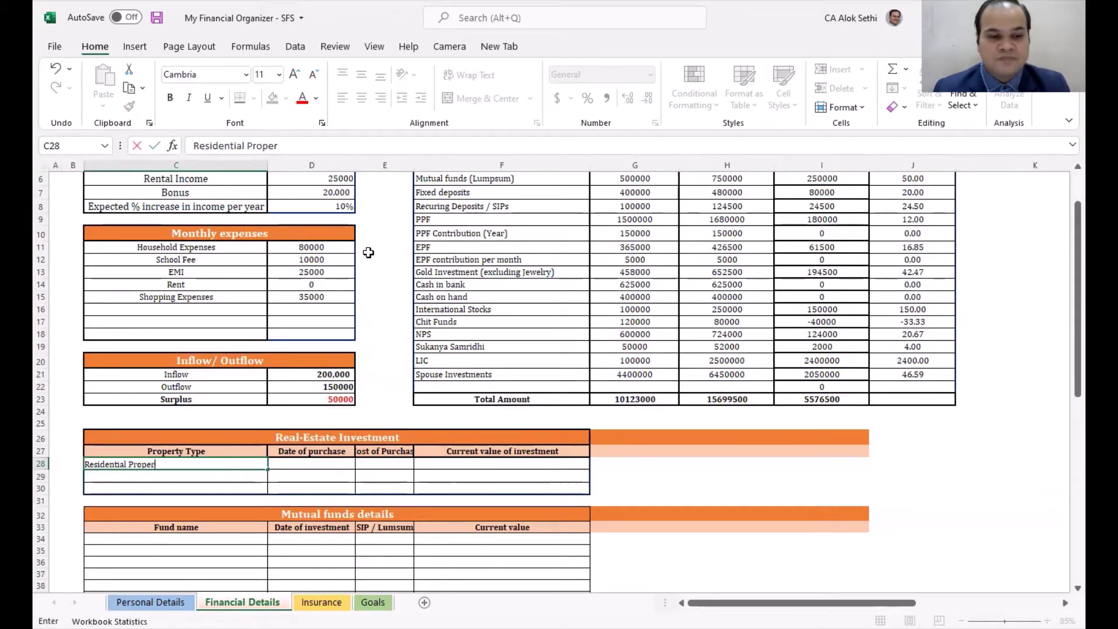
text(rty)
key(BackSpace)
key(BackSpace)
key(BackSpace)
text(ty)
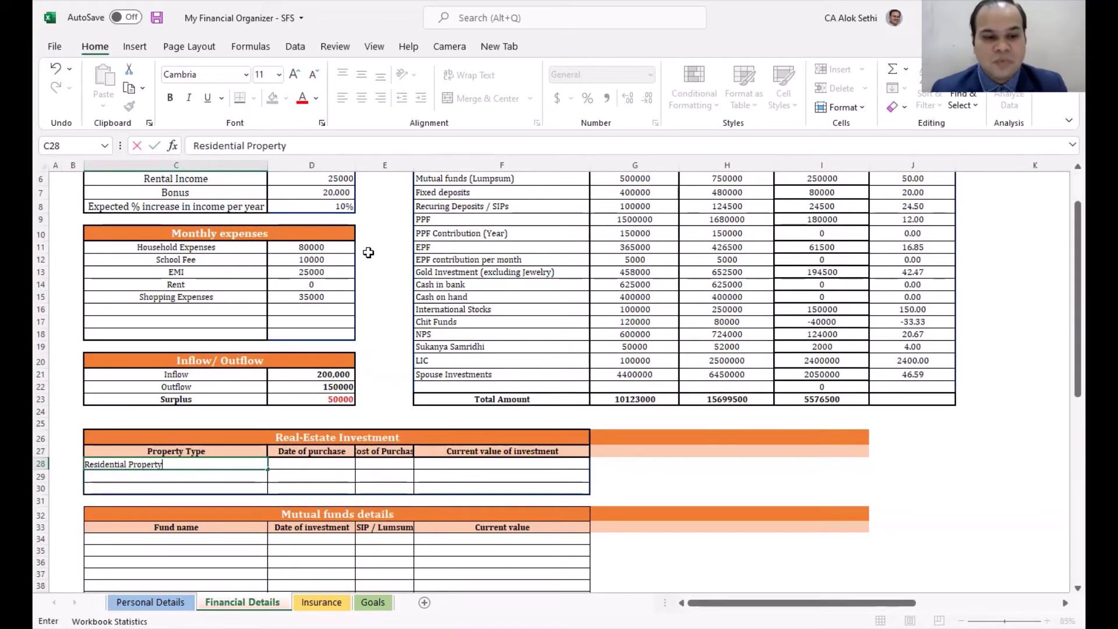
key(Tab)
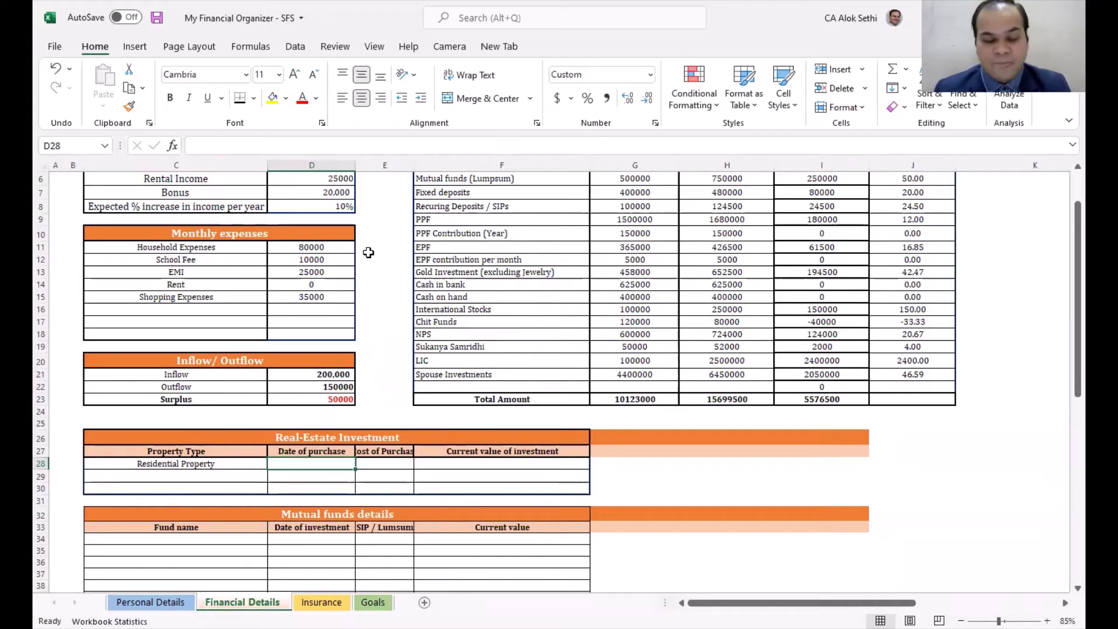
text(2020)
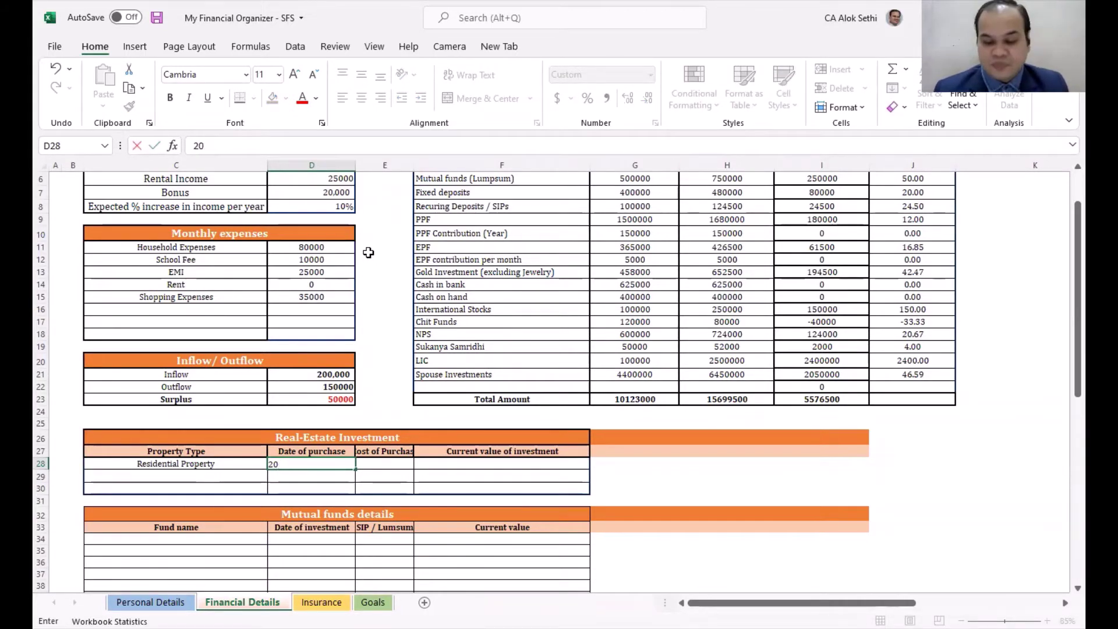
key(Tab)
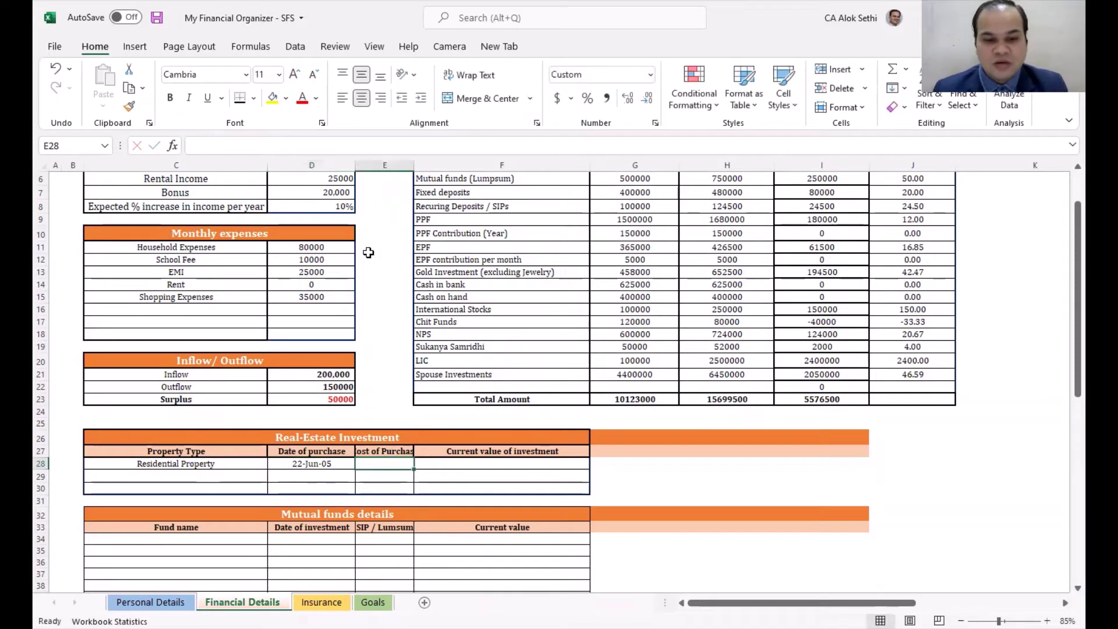
Step: Format D28 as Short Date and enter the purchase date 1/1/2000
key(Left)
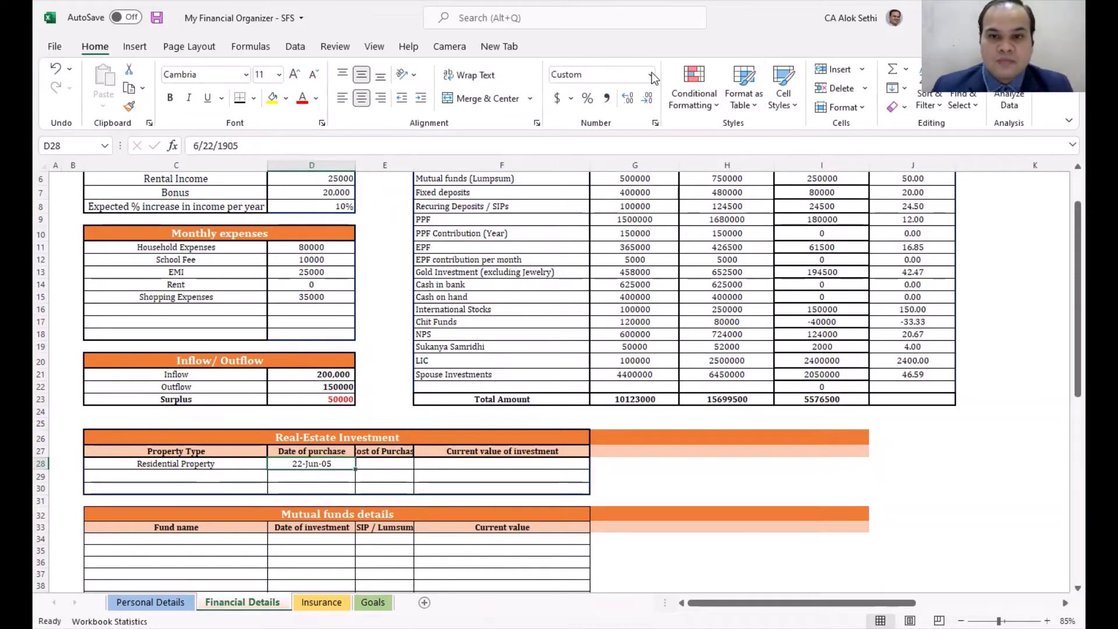
click(651, 74)
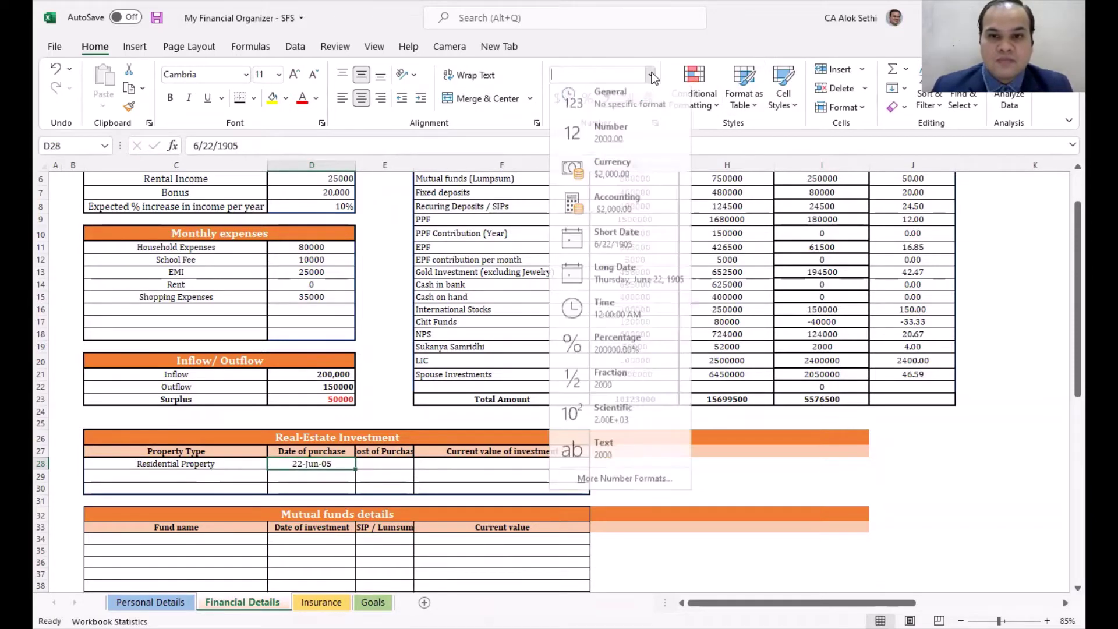
click(626, 251)
text(2000)
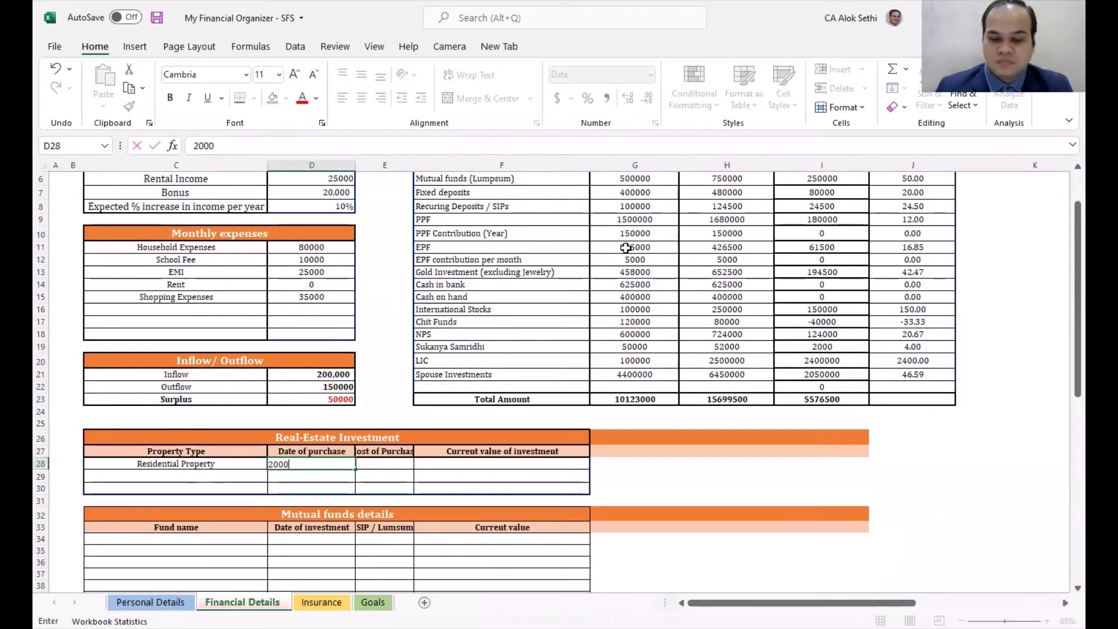
key(BackSpace)
key(Escape)
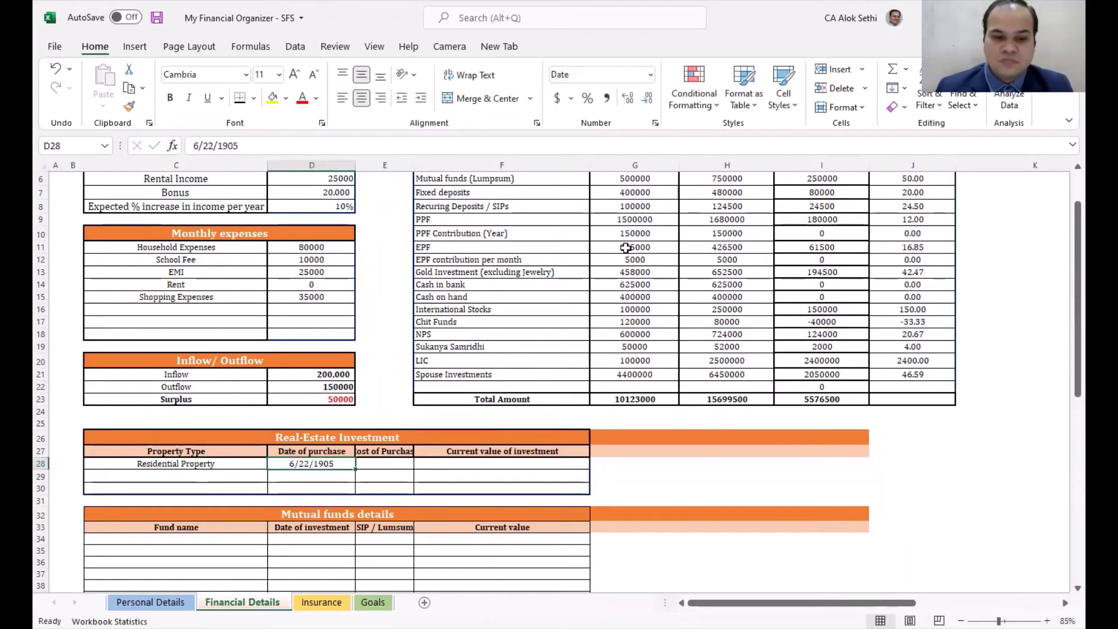
text(1/1/2)
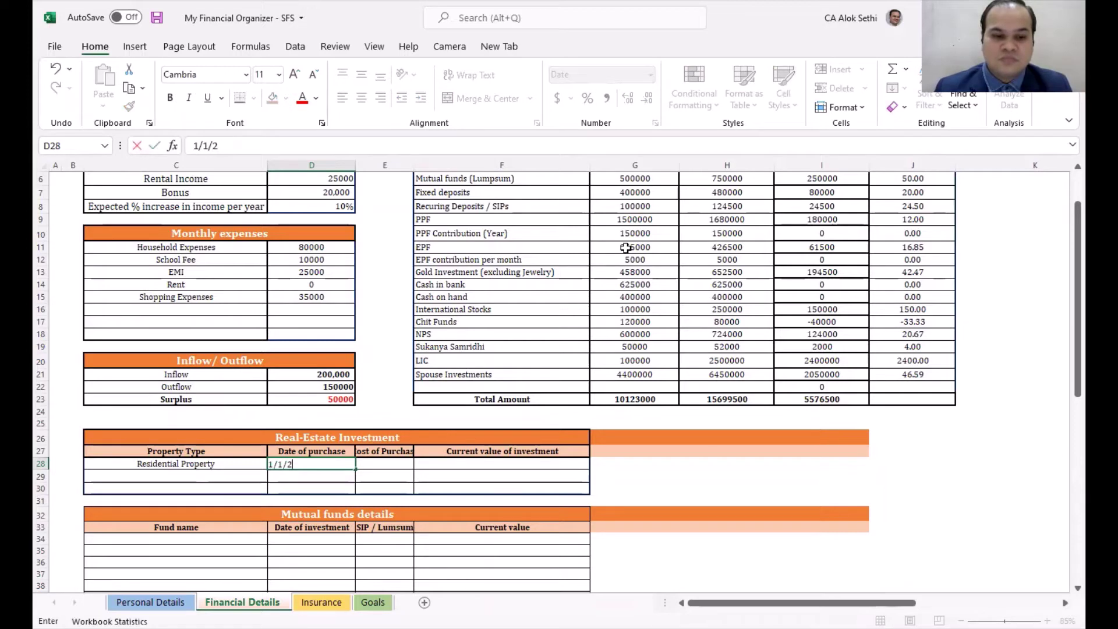
text(000)
key(Tab)
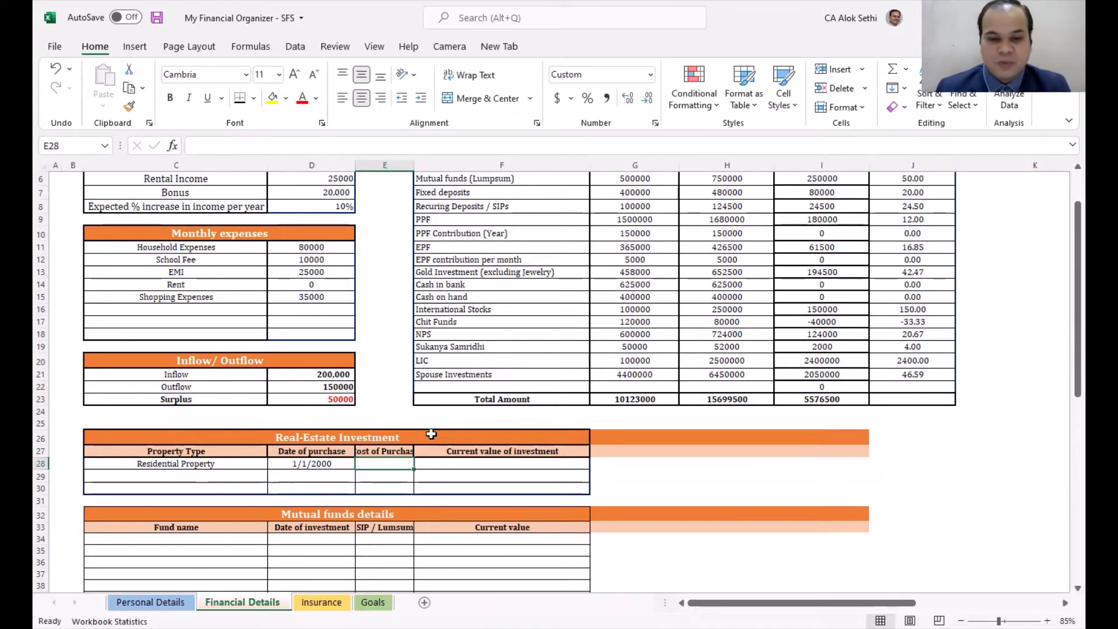
Step: Enter purchase cost 2,500,000 and current value 10,000,000 for Residential Property
text(2,5)
text(00)
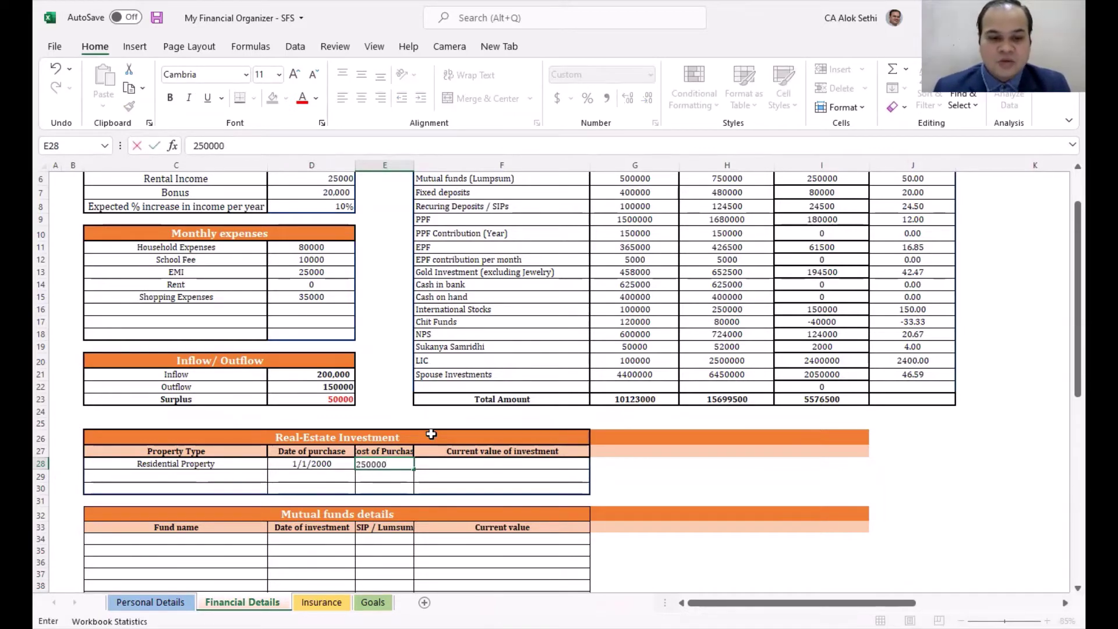
text(,000)
key(Tab)
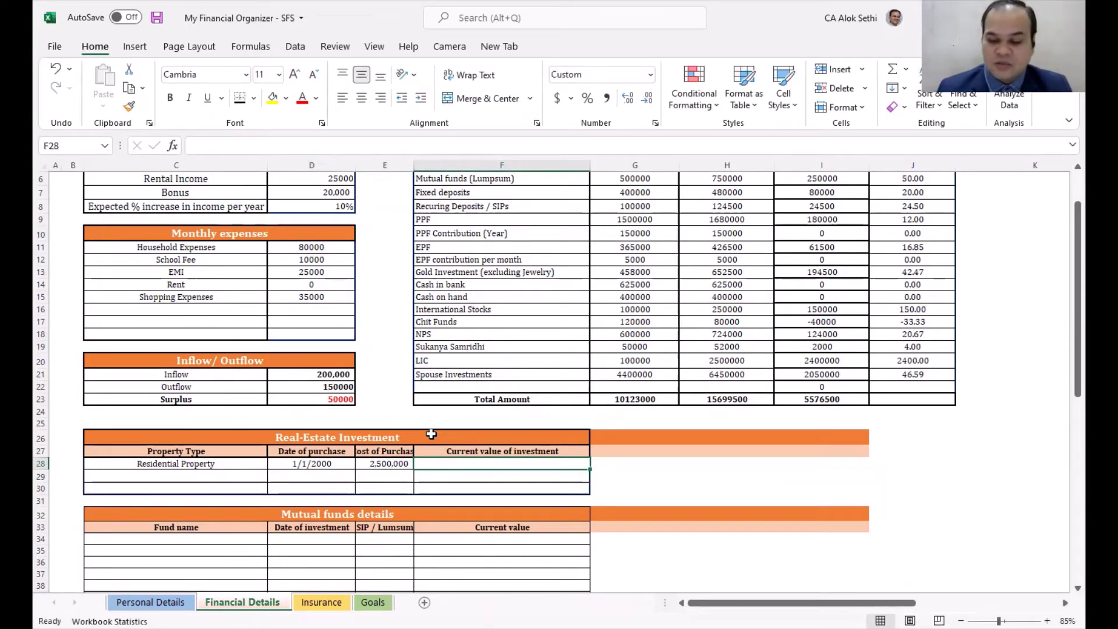
text(100000)
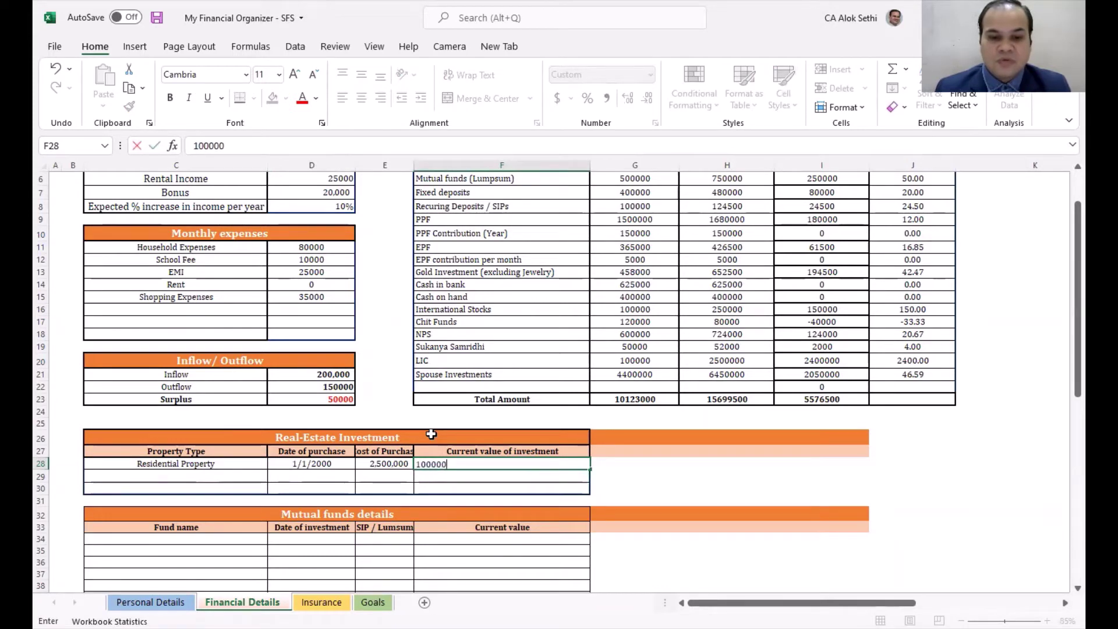
text(,000,000)
key(Return)
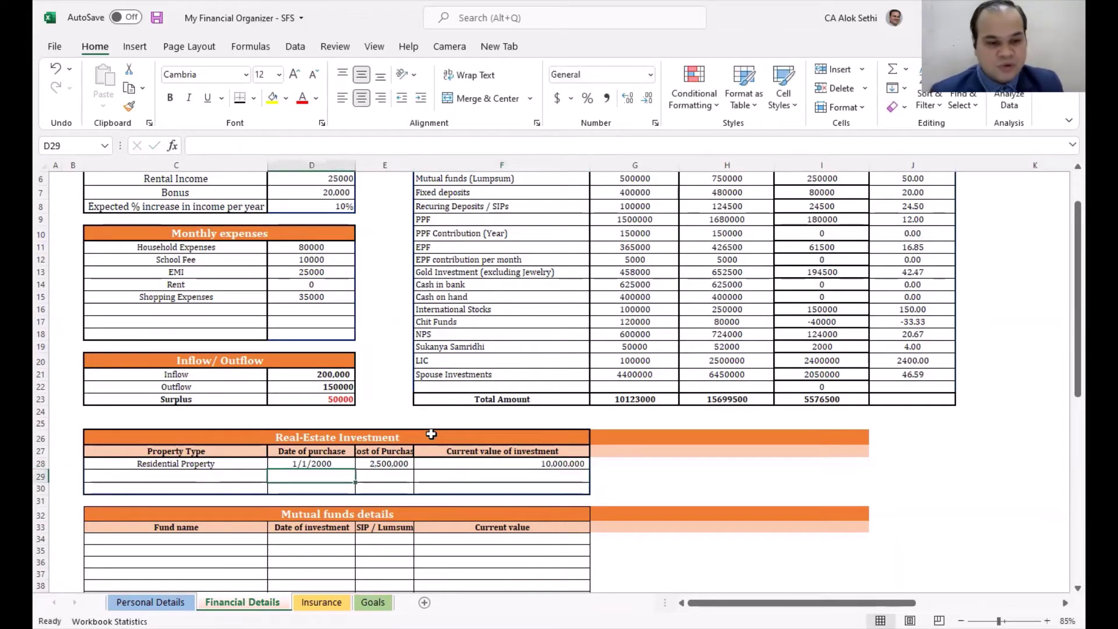
Step: Enter 'Commercial Property' as the property type in row 29
key(Left)
text(C)
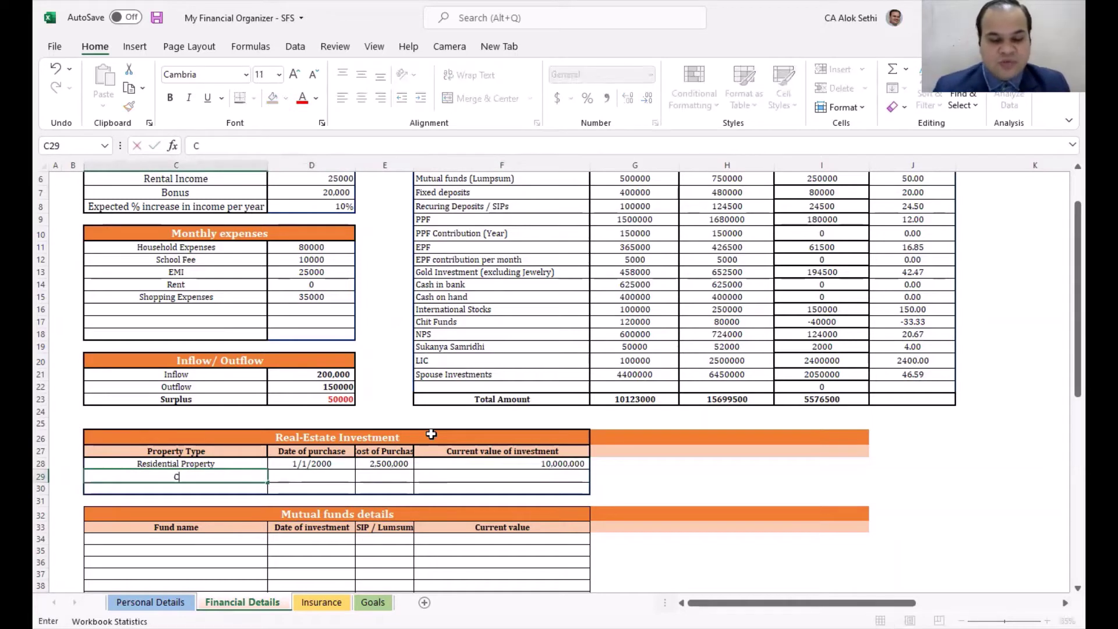
text(ommeria)
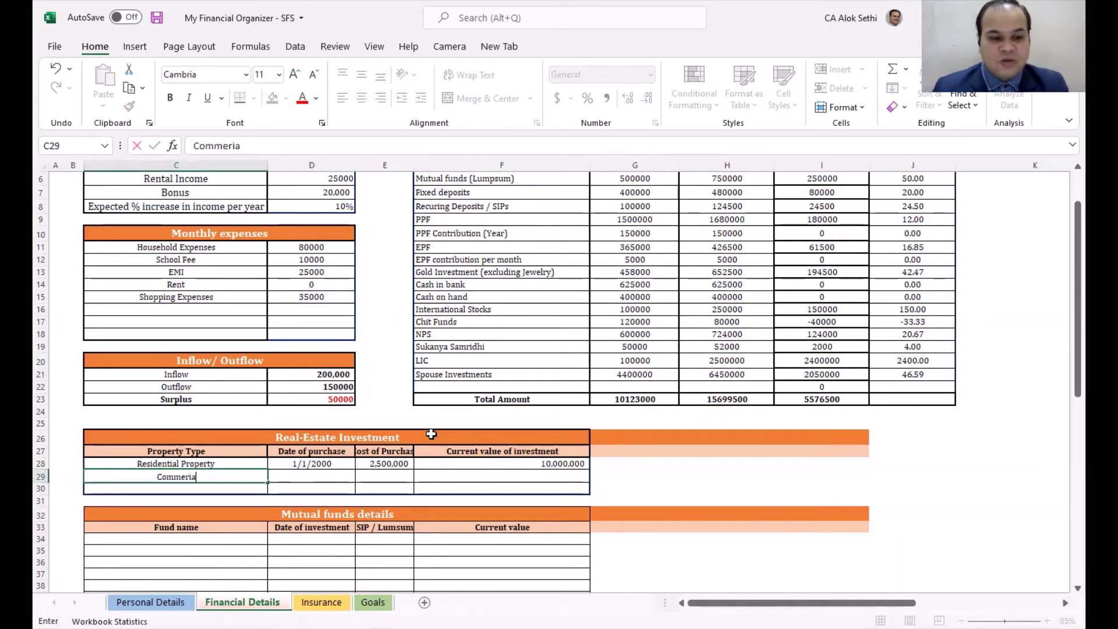
text(l)
key(BackSpace)
key(BackSpace)
key(BackSpace)
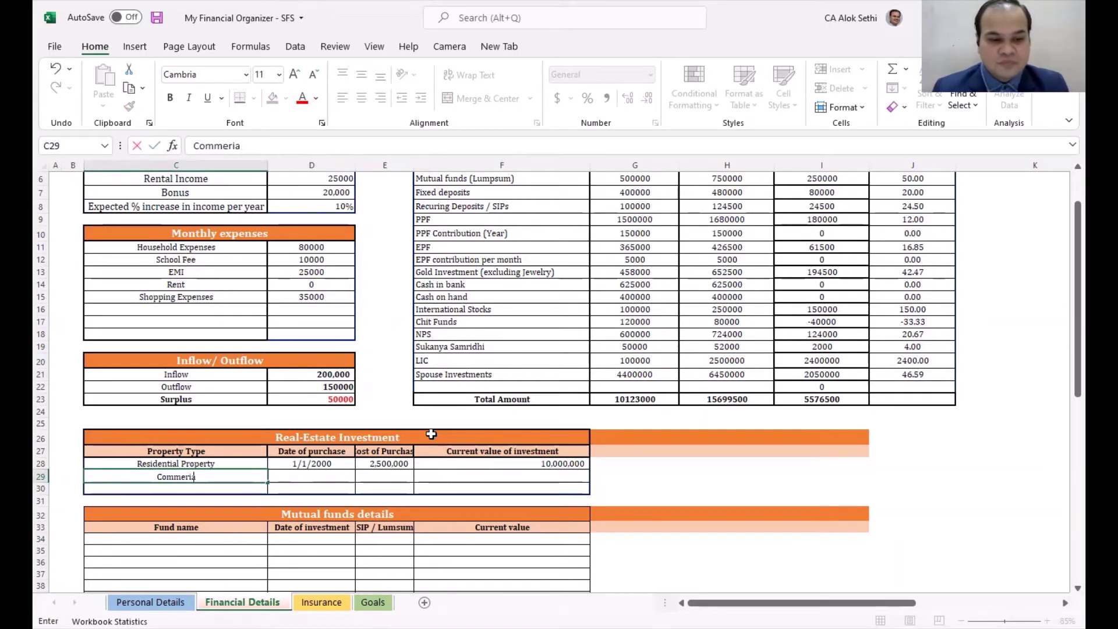
text(cia)
key(BackSpace)
key(BackSpace)
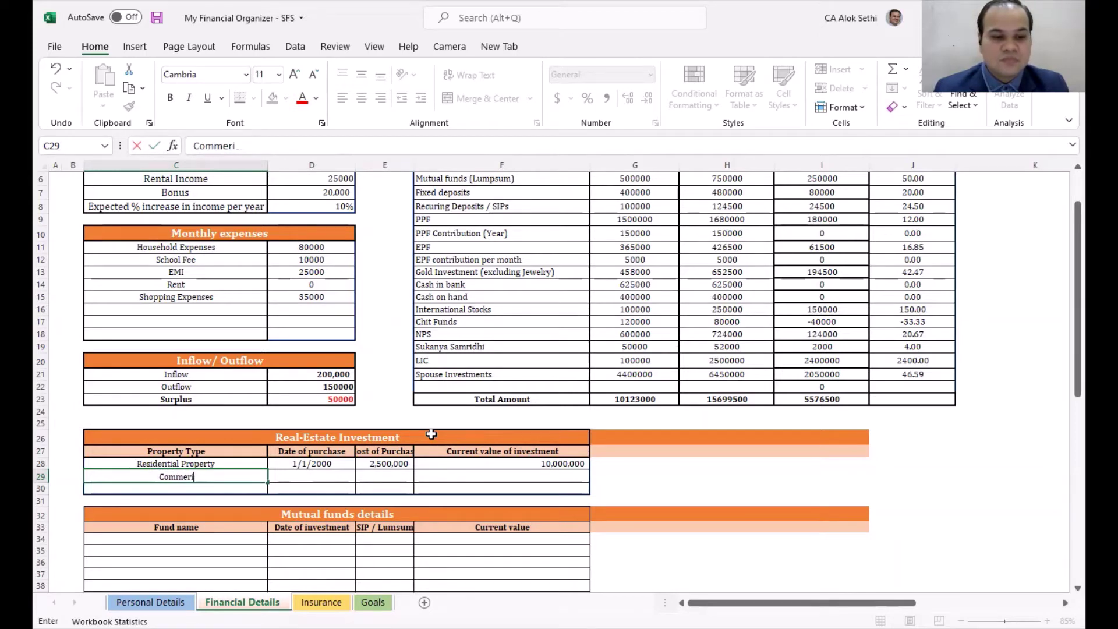
text(ial PR)
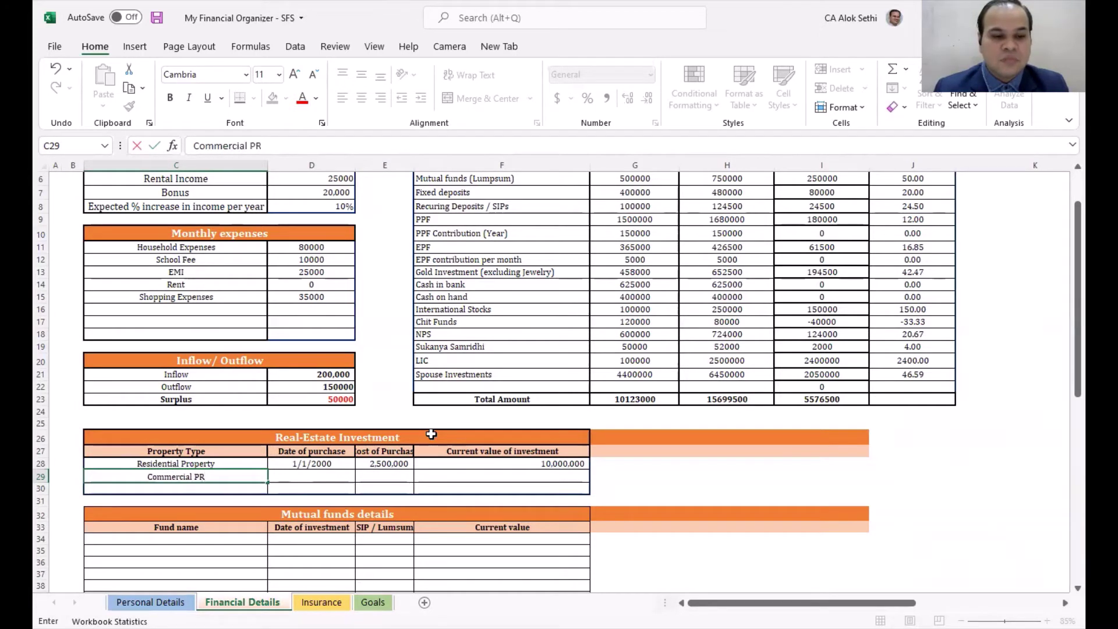
key(BackSpace)
text(roperty)
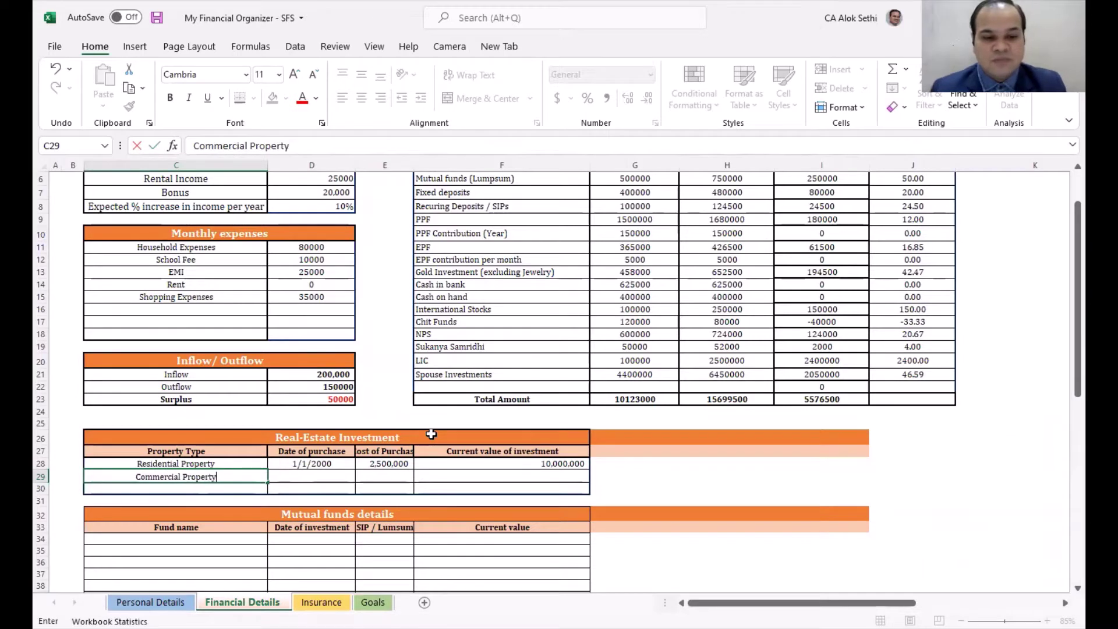
key(Tab)
Step: Enter purchase date 1/1/2010, cost 1500000 and current value 7500000
text(1/1)
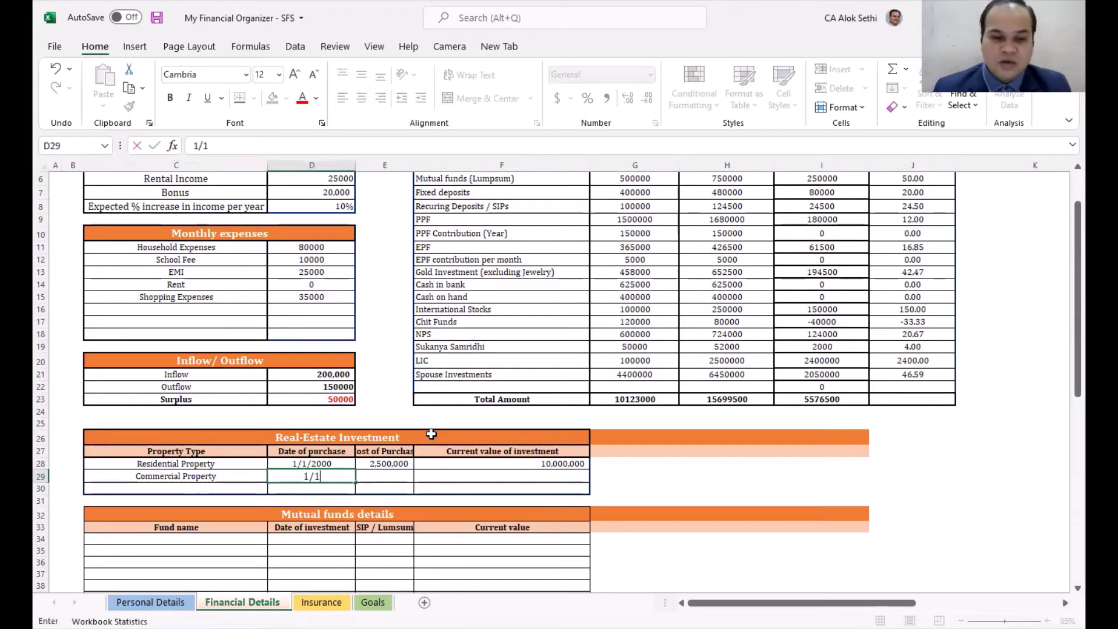
text(/2010)
key(Tab)
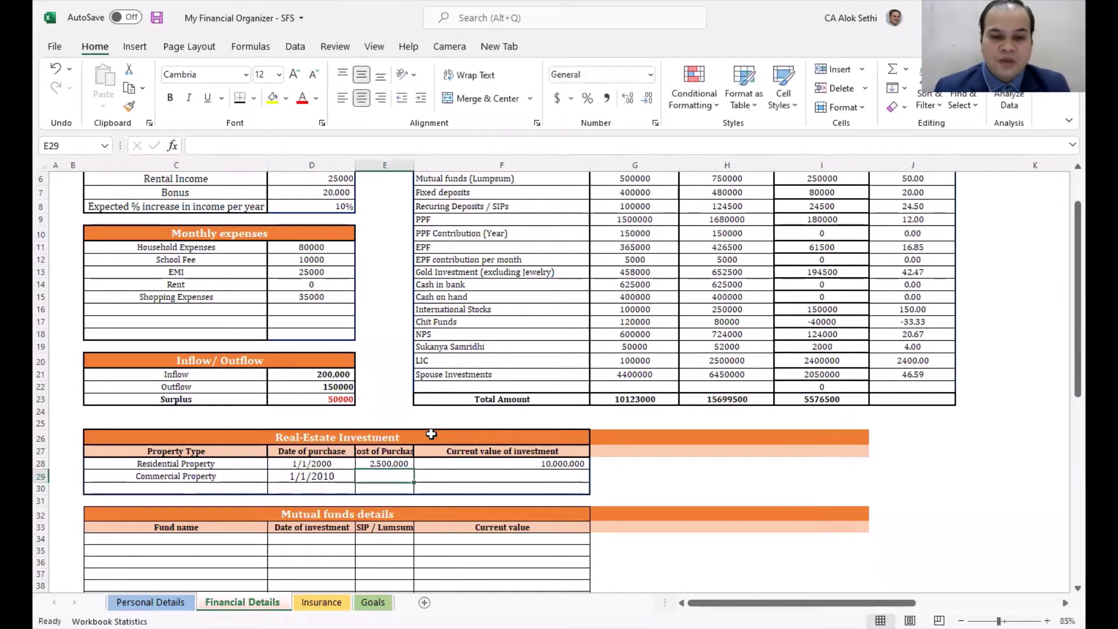
text(1500000)
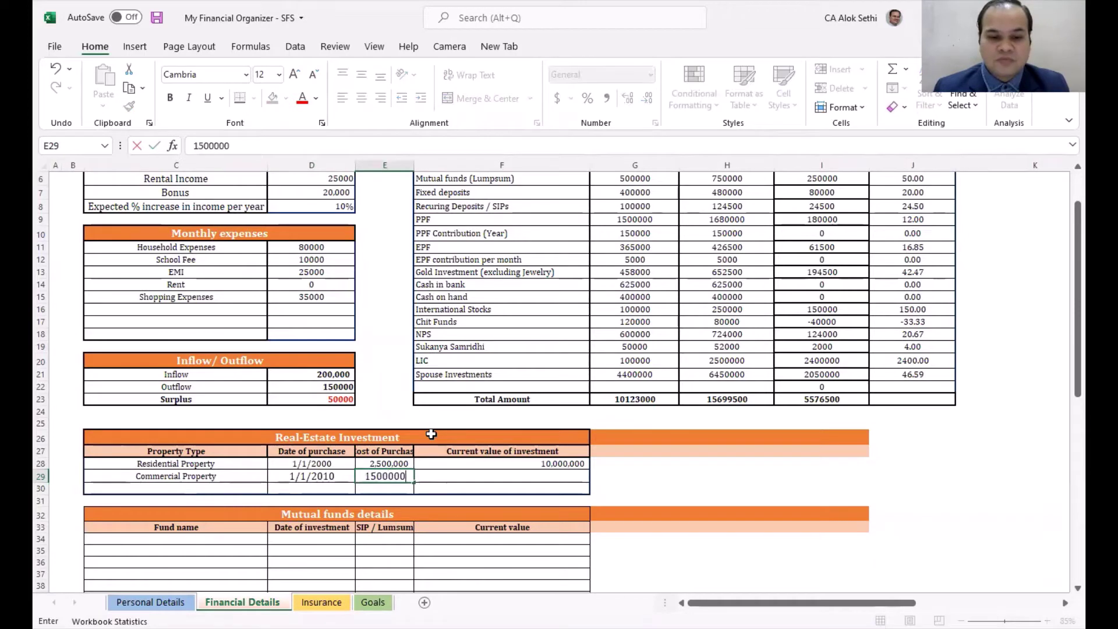
key(Tab)
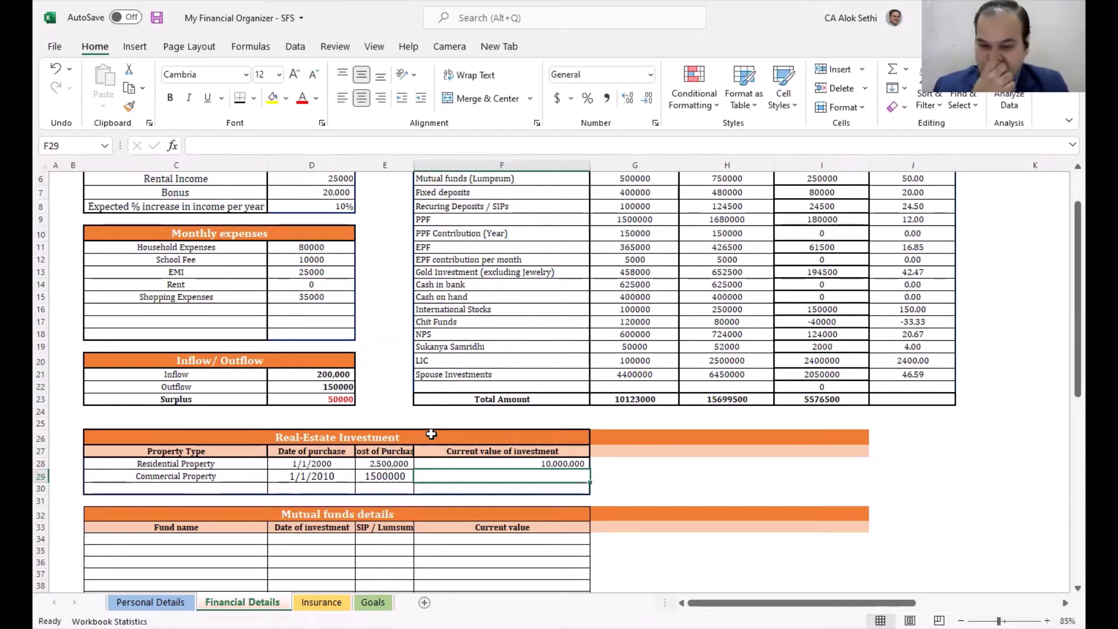
text(7)
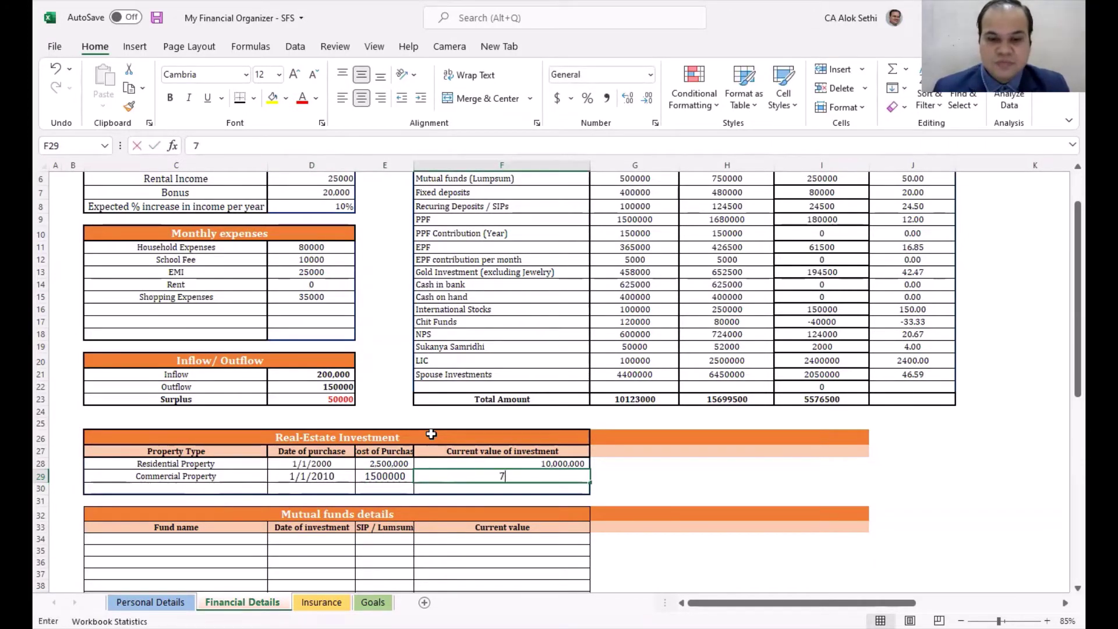
text(500000)
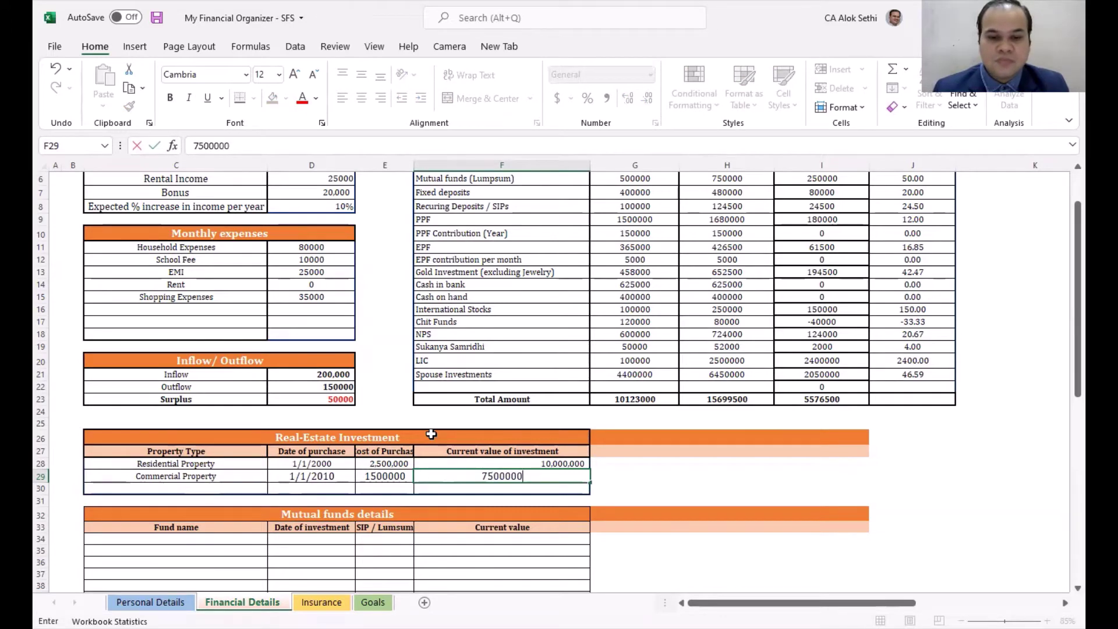
key(Return)
key(Down)
key(Left)
key(Left)
key(Down)
key(Down)
key(Down)
key(Down)
key(Down)
key(Down)
key(Down)
key(Down)
key(Down)
key(Down)
key(Down)
key(Down)
key(Down)
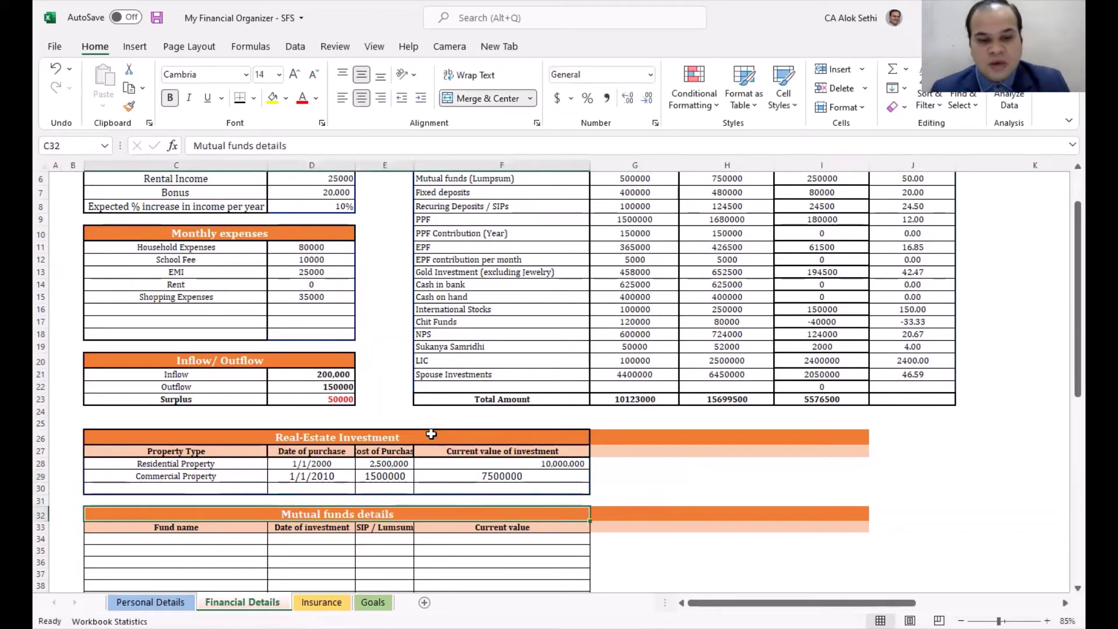
Step: Move down past the Stocks and Liabilities tables, then back to the sheet top
key(Down)
key(Down)
key(Down)
key(Down)
key(Down)
key(Down)
key(Down)
key(Down)
key(Down)
key(Down)
key(Down)
key(Down)
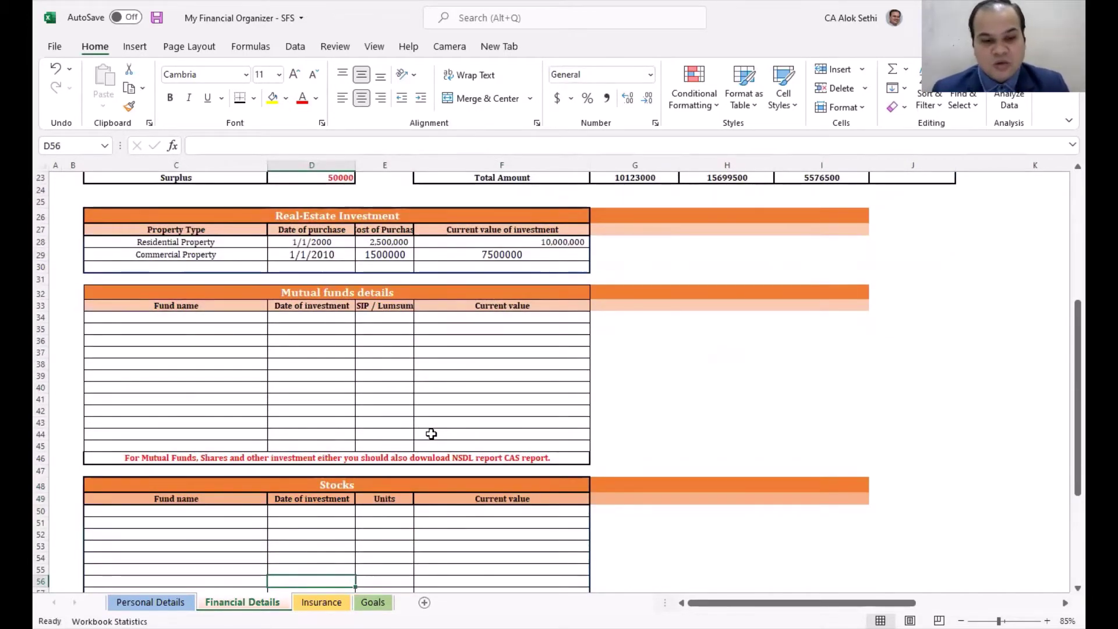
key(Down)
key(Down)
key(Down)
key(Down)
key(Down)
key(Down)
key(Down)
key(Down)
key(Down)
key(Down)
key(Down)
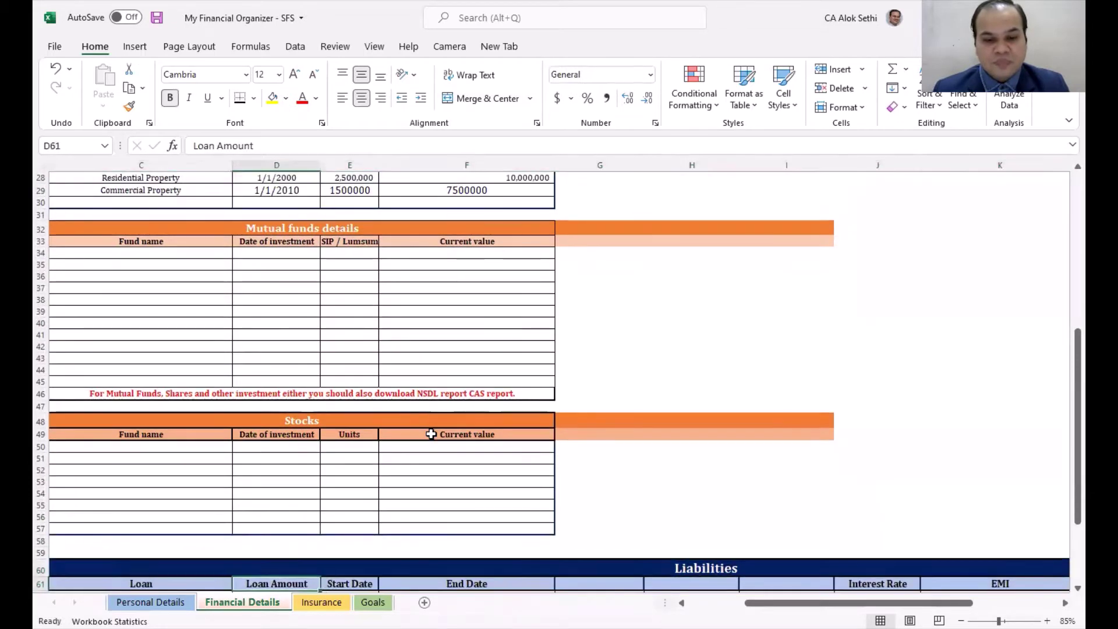
key(Down)
key(Down)
key(Down)
key(Down)
key(Down)
key(Down)
key(Down)
key(Down)
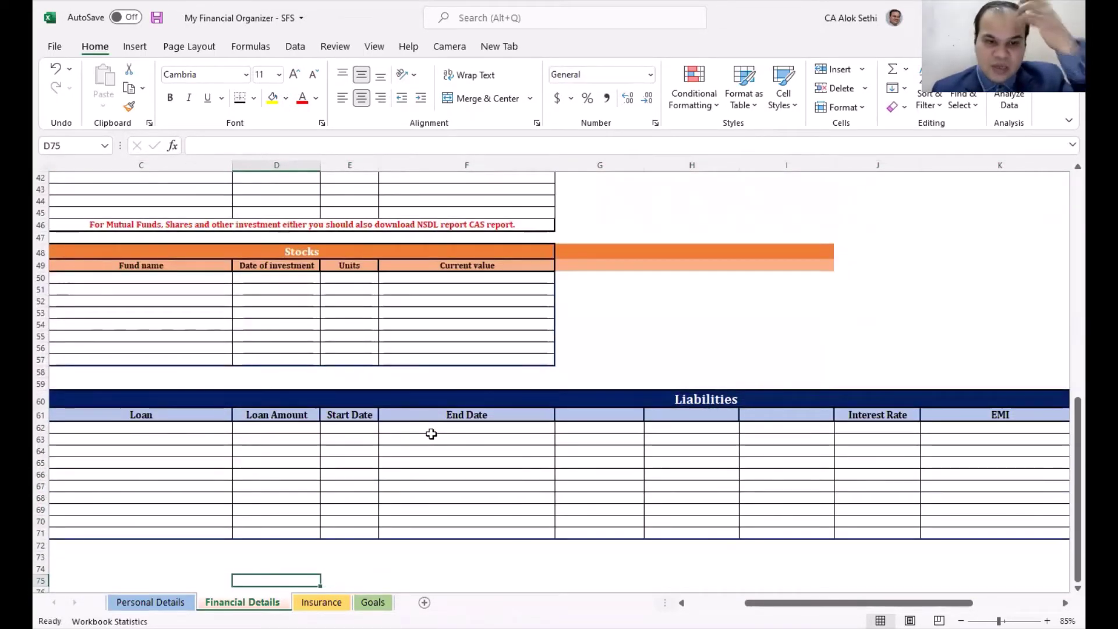
key(Up)
key(Up)
key(Up)
key(Up)
key(Up)
key(Up)
key(Up)
key(Up)
key(Up)
key(Up)
key(Up)
key(Up)
key(Up)
key(Up)
key(Up)
key(Up)
key(Up)
key(Up)
key(Up)
key(Up)
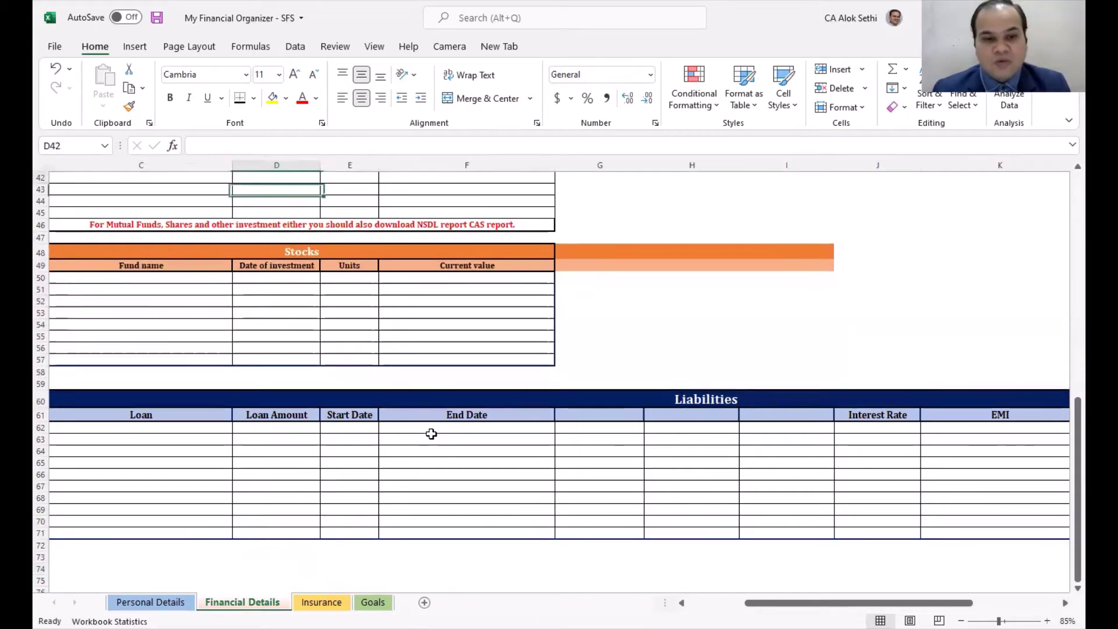
key(Up)
key(Up)
key(Up)
key(Up)
key(Up)
key(Up)
key(Up)
key(Up)
key(Up)
key(Up)
key(Up)
key(Up)
key(Up)
key(Up)
key(Up)
key(Up)
key(Up)
key(Up)
key(Up)
key(Up)
Step: Step down column B to bring the Liabilities table and its first loan row into view
key(Left)
key(Left)
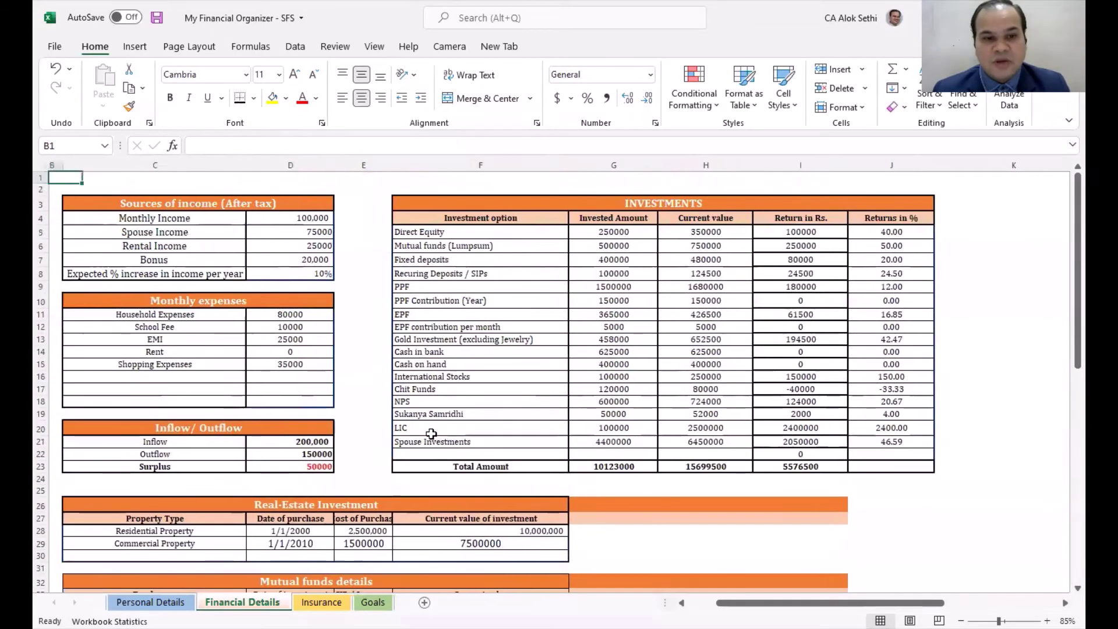
key(Down)
key(Down)
key(Down)
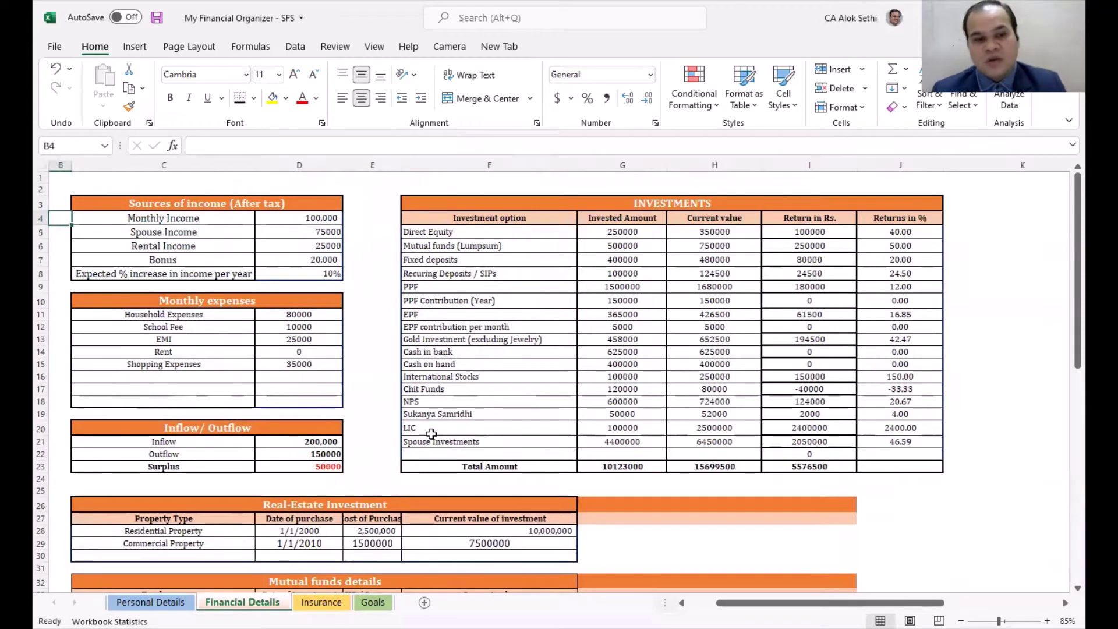
key(Down)
key(Down)
key(Down)
key(Down)
key(Down)
key(Down)
key(Down)
key(Down)
key(Down)
key(Down)
key(Down)
key(Down)
key(Down)
key(Down)
key(Down)
key(Down)
key(Down)
key(Down)
key(Down)
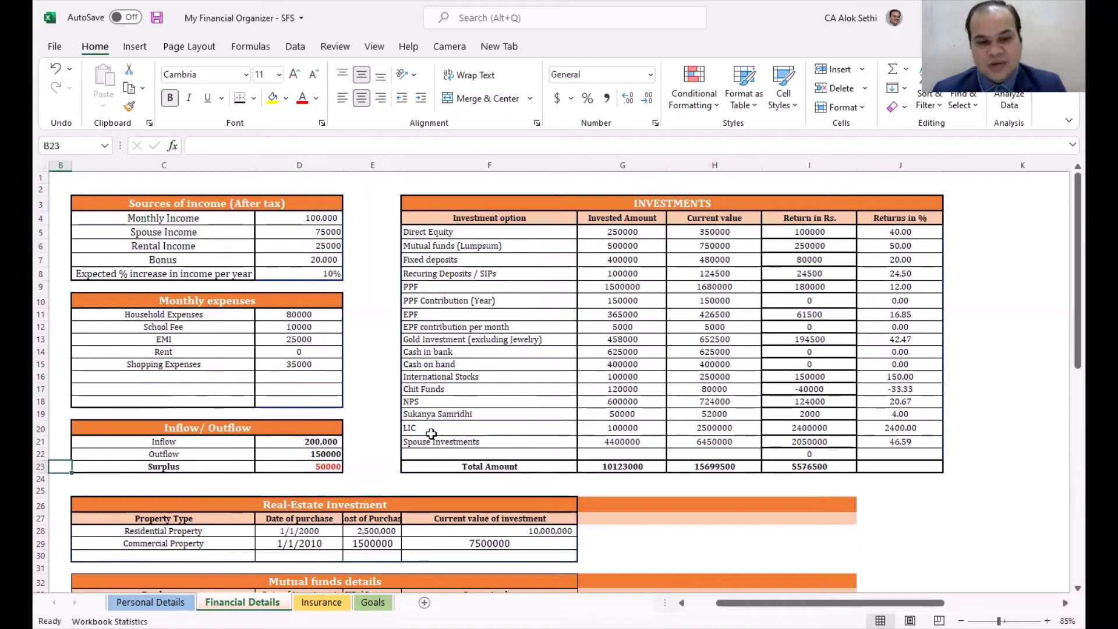
key(Down)
key(Down)
key(Down)
key(Down)
key(Down)
key(Down)
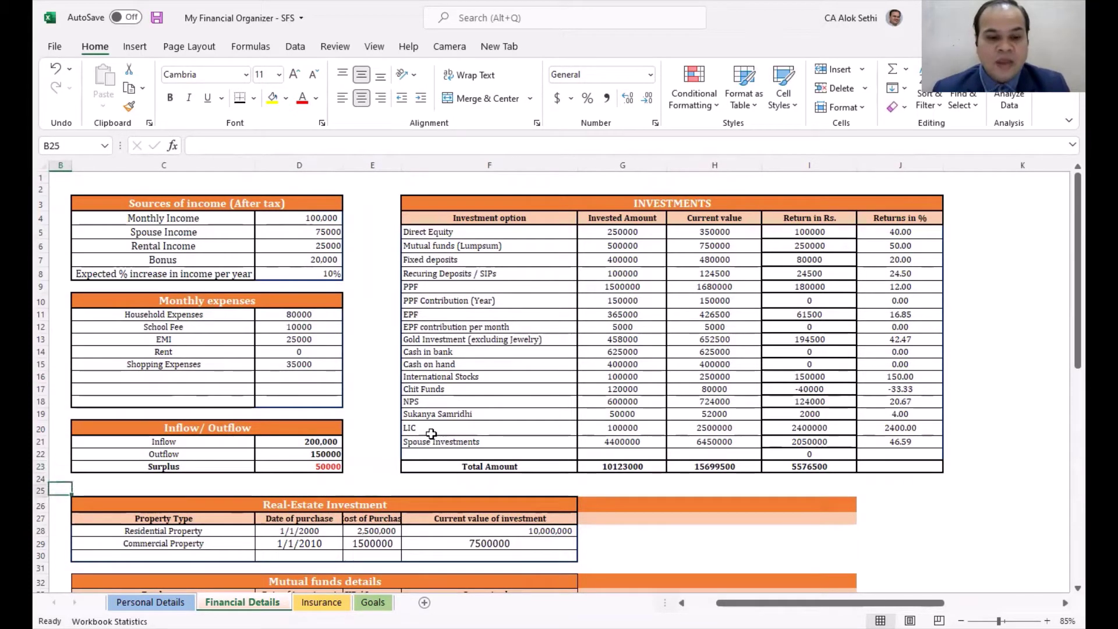
key(Down)
key(Down)
key(Down)
key(Down)
key(Down)
key(Down)
key(Down)
key(Down)
key(Down)
key(Down)
key(Down)
key(Down)
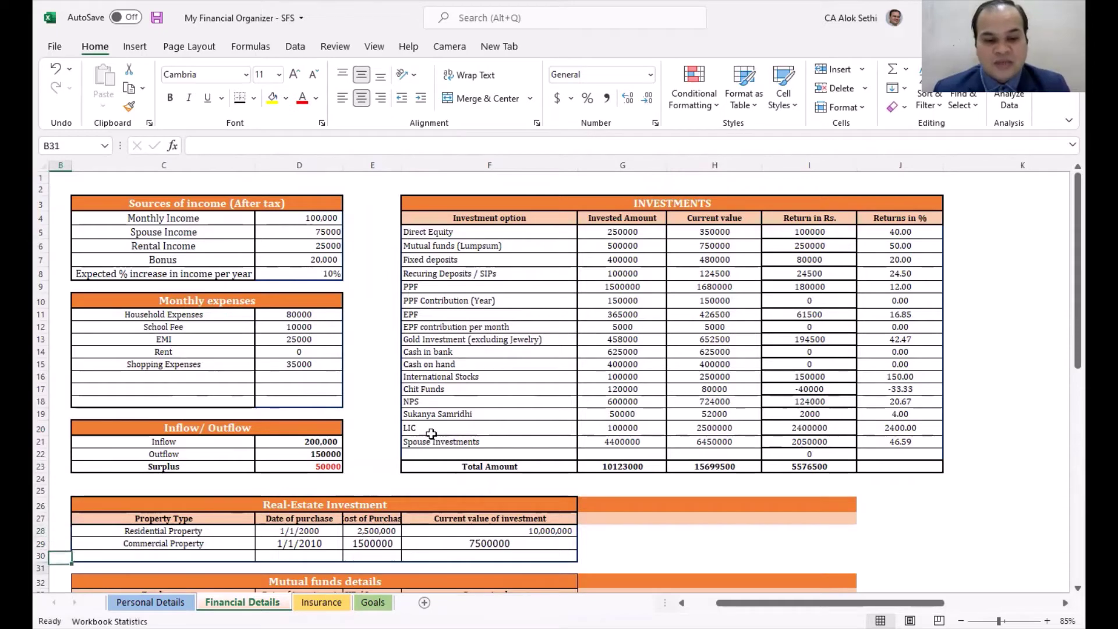
key(Down)
key(Down)
key(Down)
key(Down)
key(Down)
key(Down)
key(Down)
key(Down)
key(Down)
key(Down)
key(Down)
key(Down)
key(Down)
key(Down)
key(Down)
key(Down)
key(Down)
key(Down)
key(Down)
key(Down)
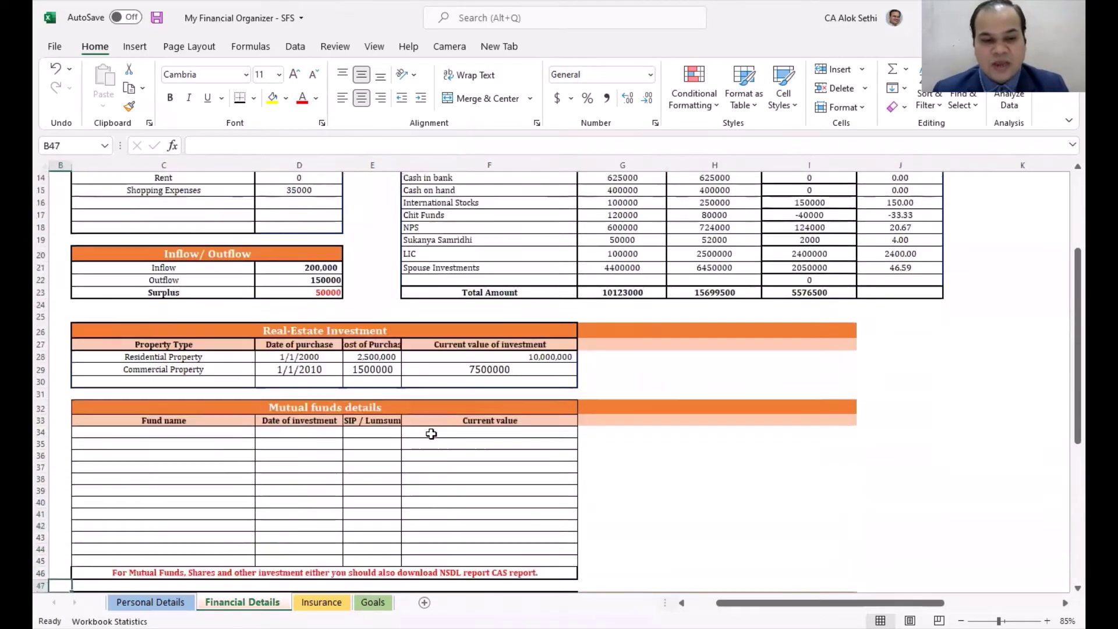
key(Down)
key(Down)
key(Down)
key(Down)
key(Down)
key(Down)
key(Down)
key(Down)
key(Down)
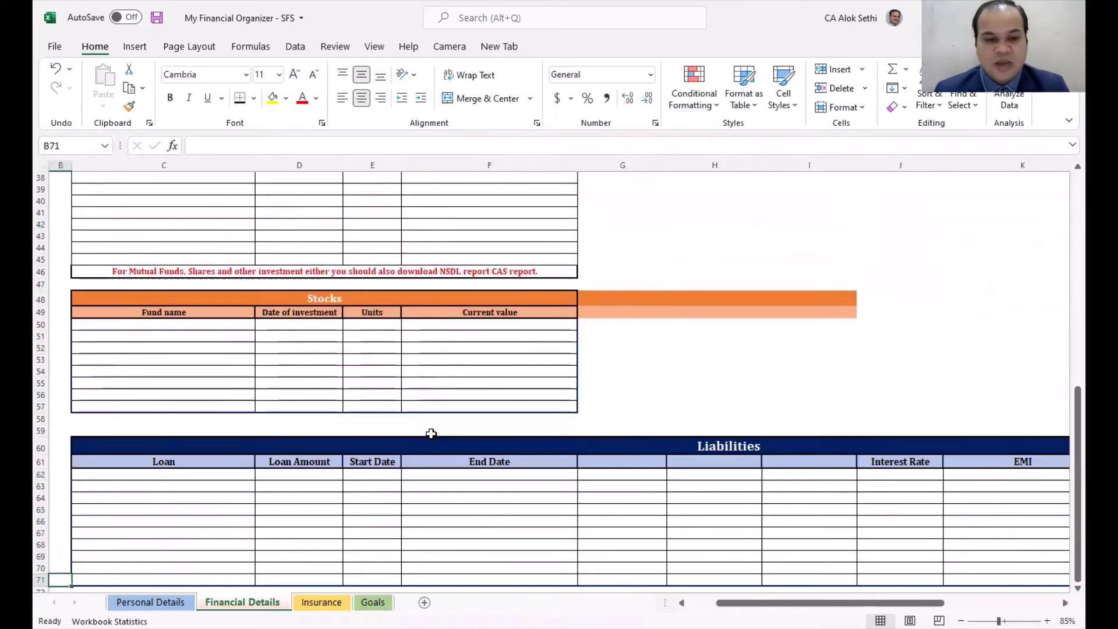
key(Right)
key(Right)
key(Up)
key(Up)
key(Up)
key(Up)
key(Up)
key(Up)
key(Up)
key(Up)
key(Up)
key(Up)
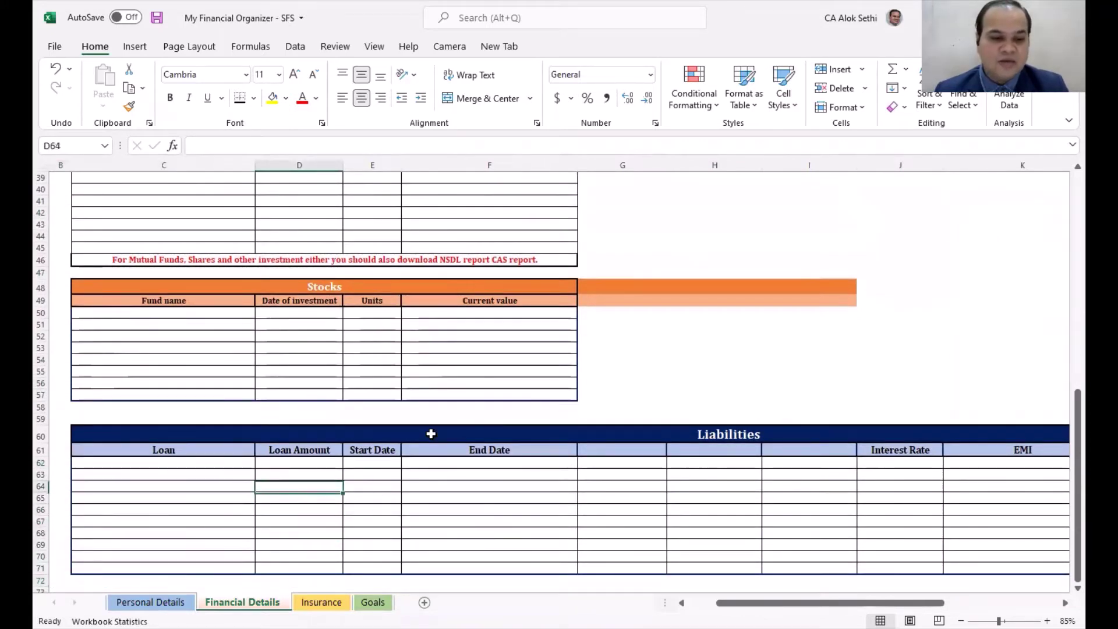
key(Left)
key(Up)
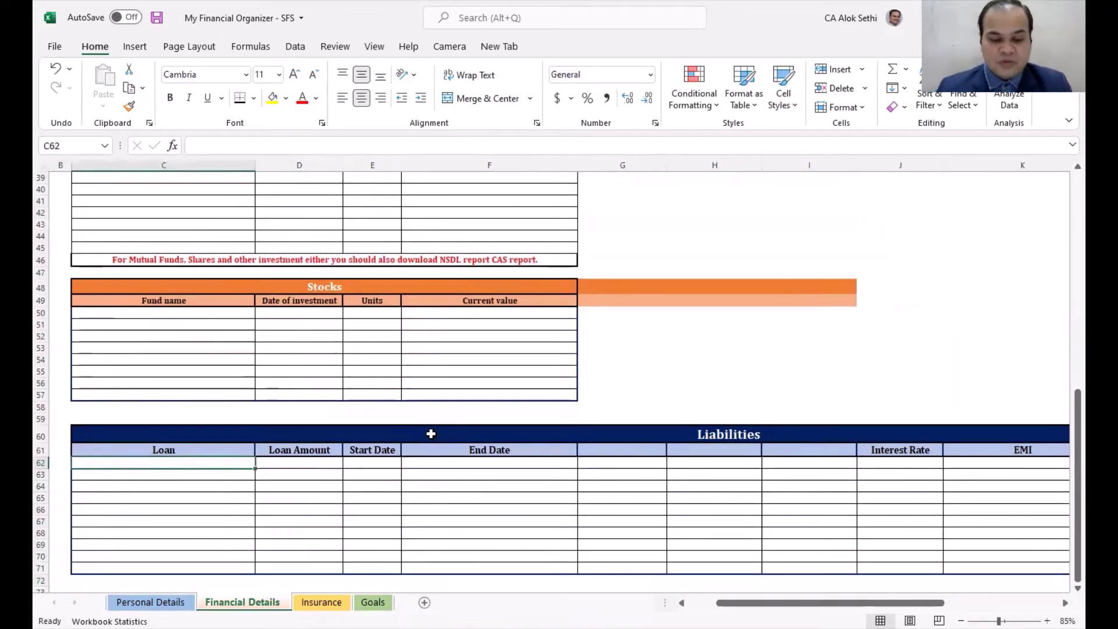
Step: Enter the loan names Housing Loan and Car Loan in the Liabilities table
text(Housei)
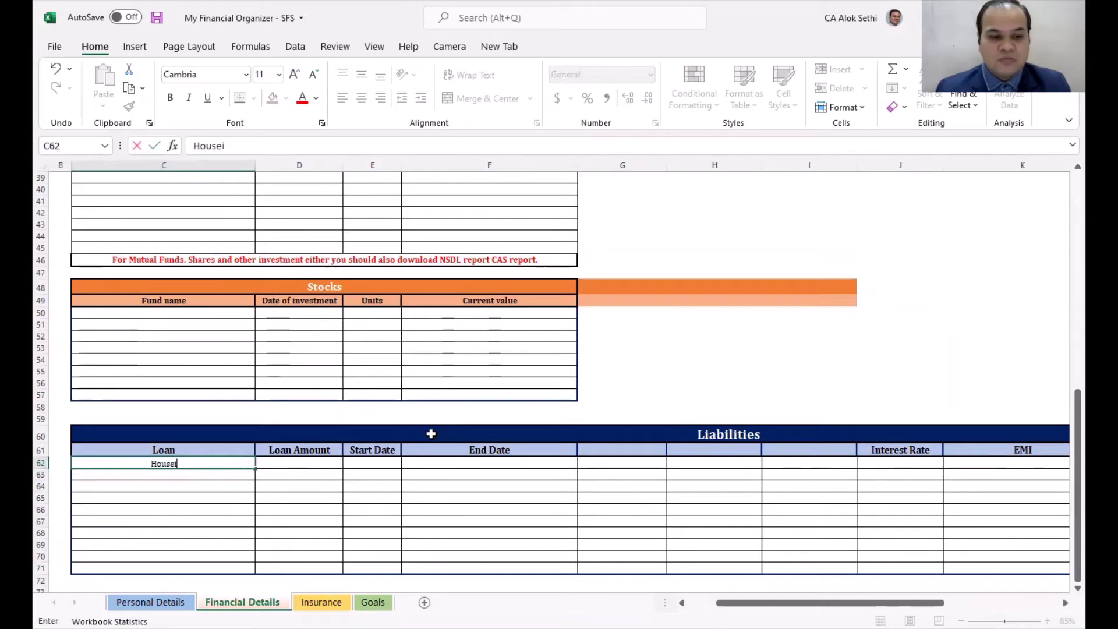
key(BackSpace)
key(BackSpace)
text(ing Loan)
key(ctrl+Return)
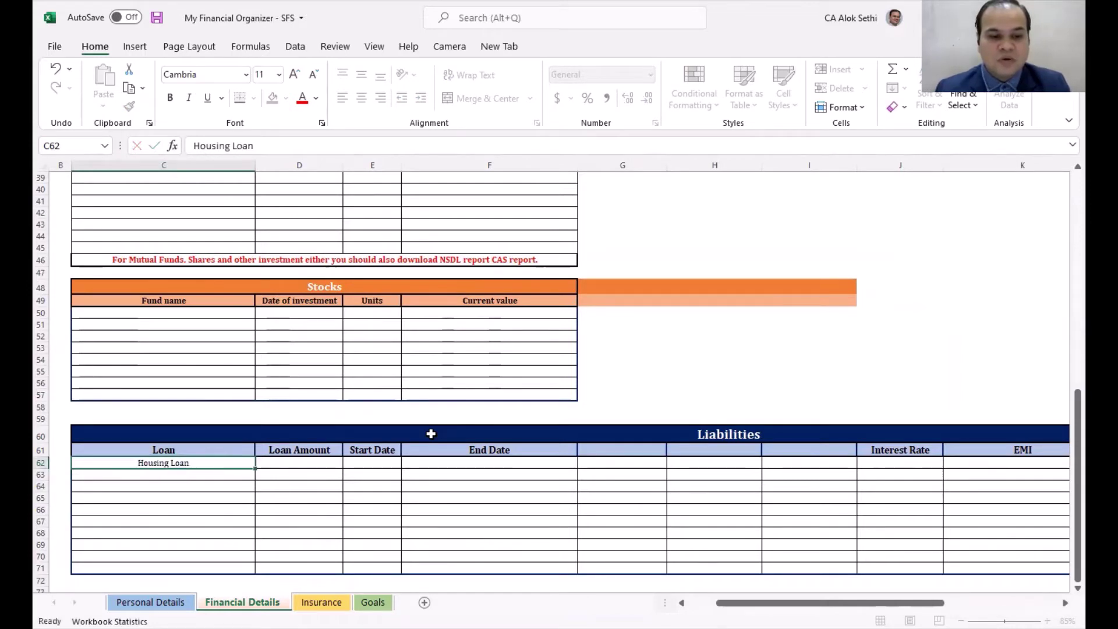
key(Down)
text(Car L)
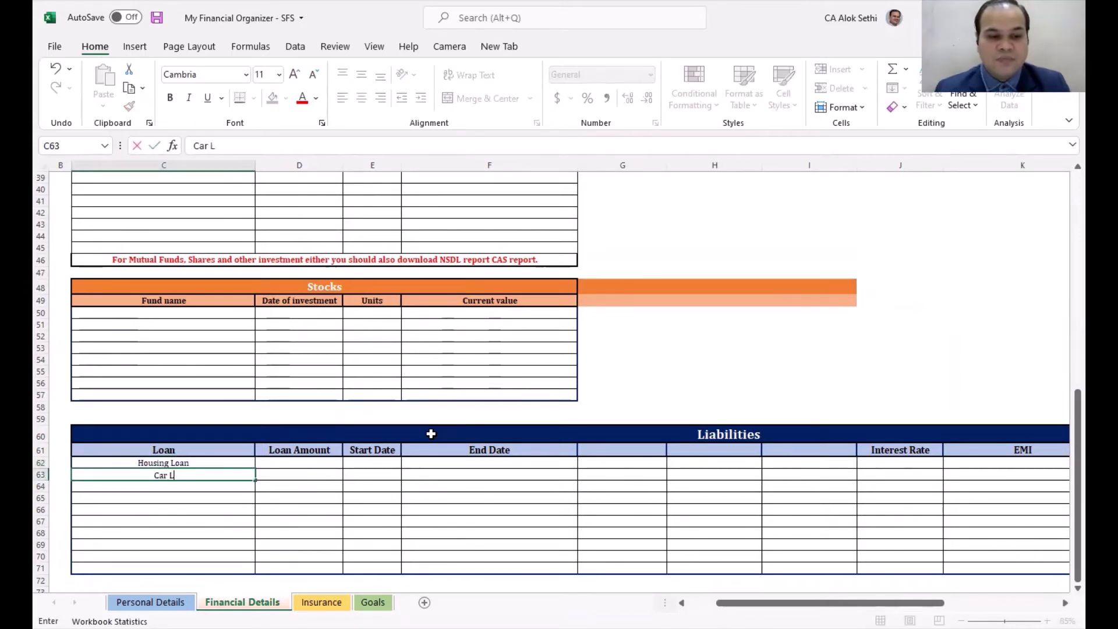
text(oan)
key(Tab)
Step: Enter loan amounts 5,000,000 for Housing Loan and 2000000 for Car Loan
key(Up)
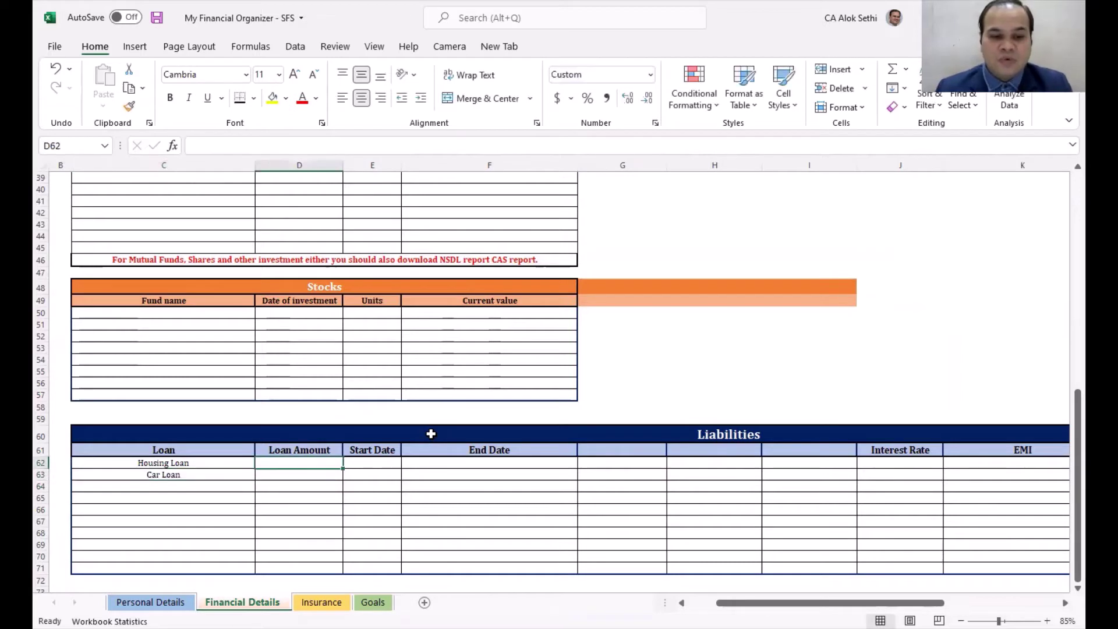
text(5,0)
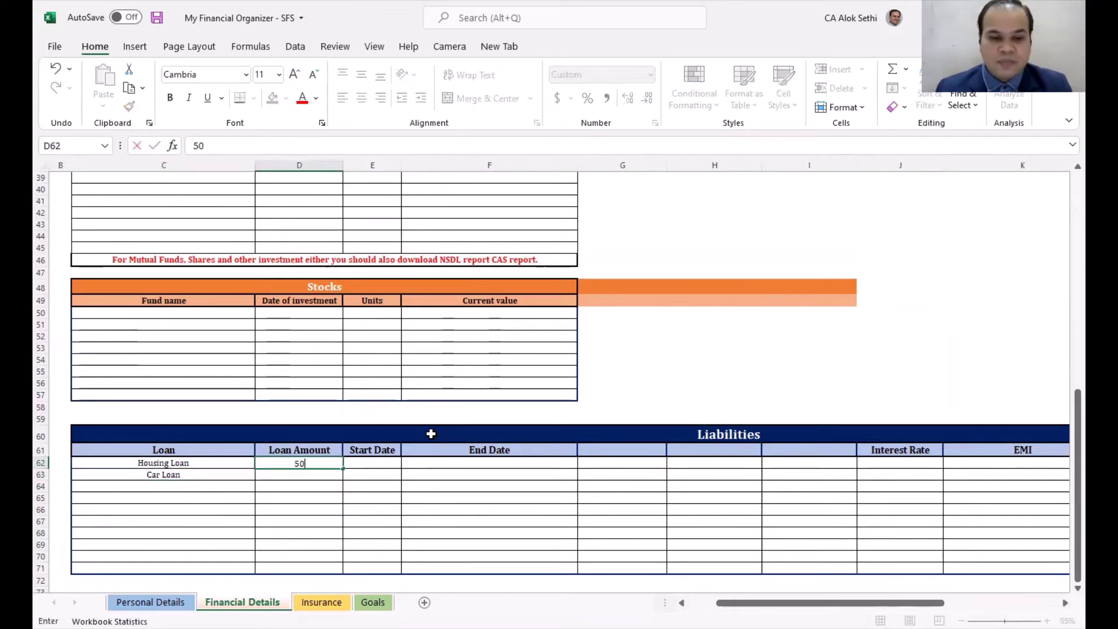
text(00,000)
key(Return)
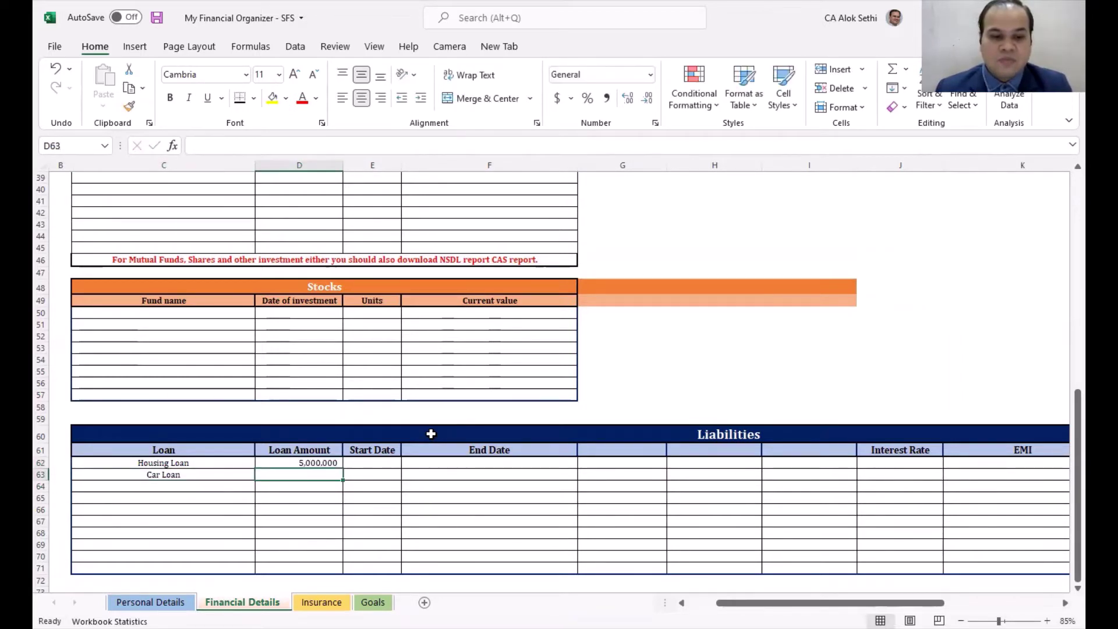
text(2)
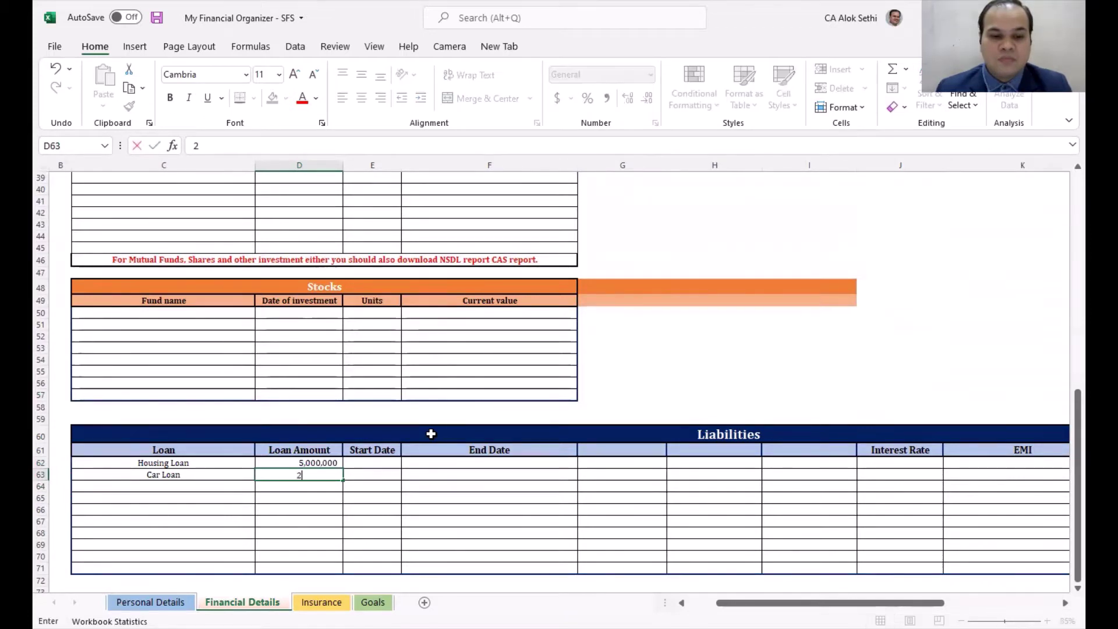
text(00000)
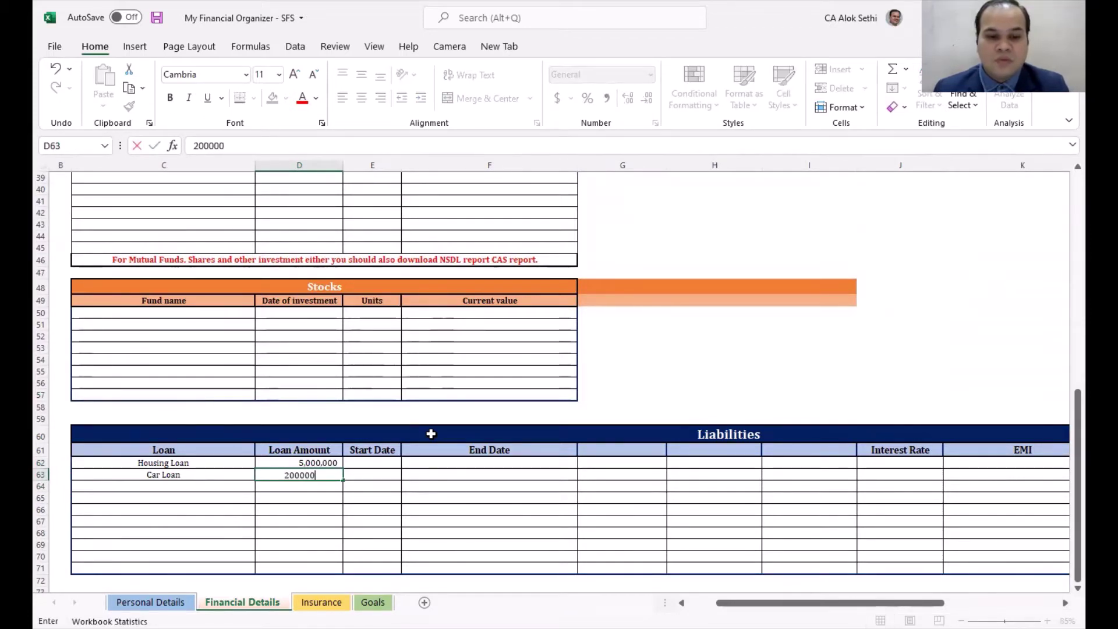
key(Tab)
key(shift+Tab)
key(F2)
text(0)
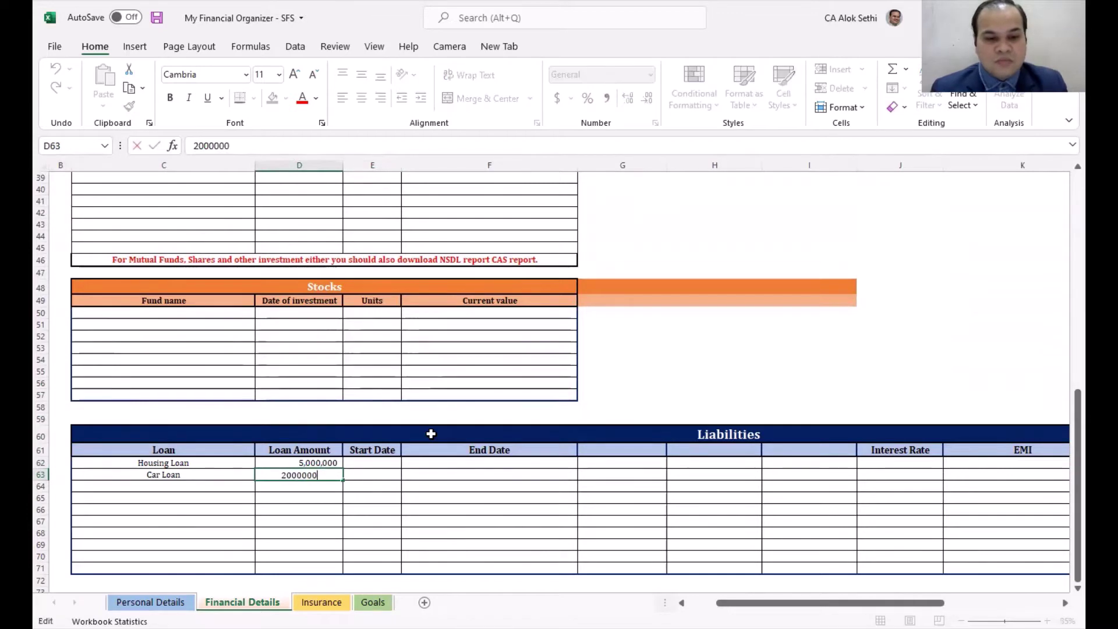
key(Return)
Step: Apply Comma Style to the car loan amount and remove its decimals
key(Up)
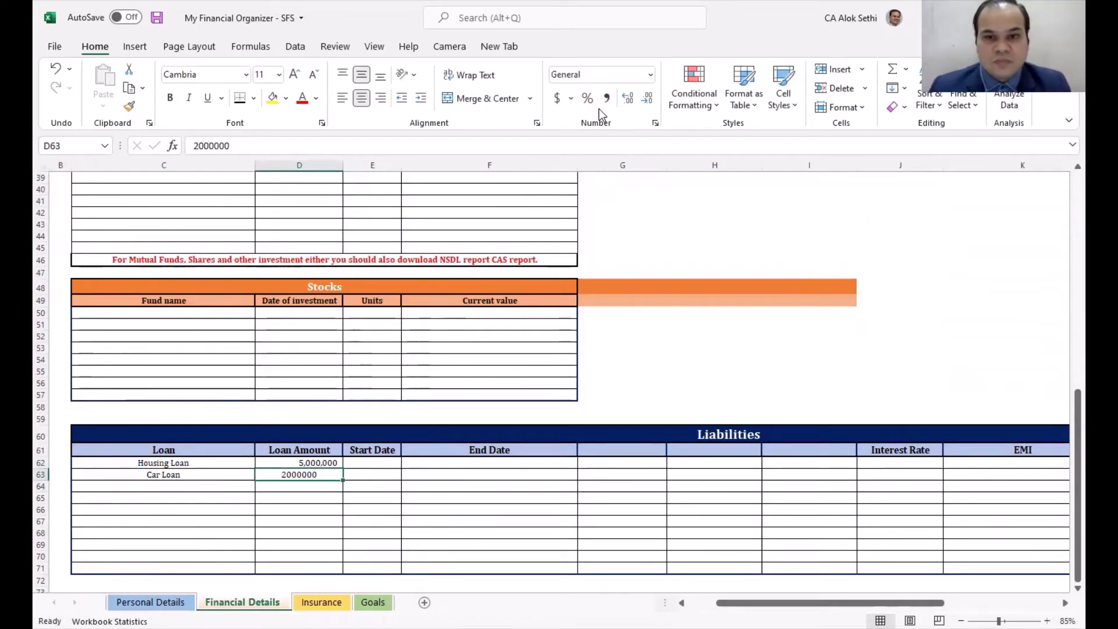
click(607, 98)
click(649, 102)
click(649, 102)
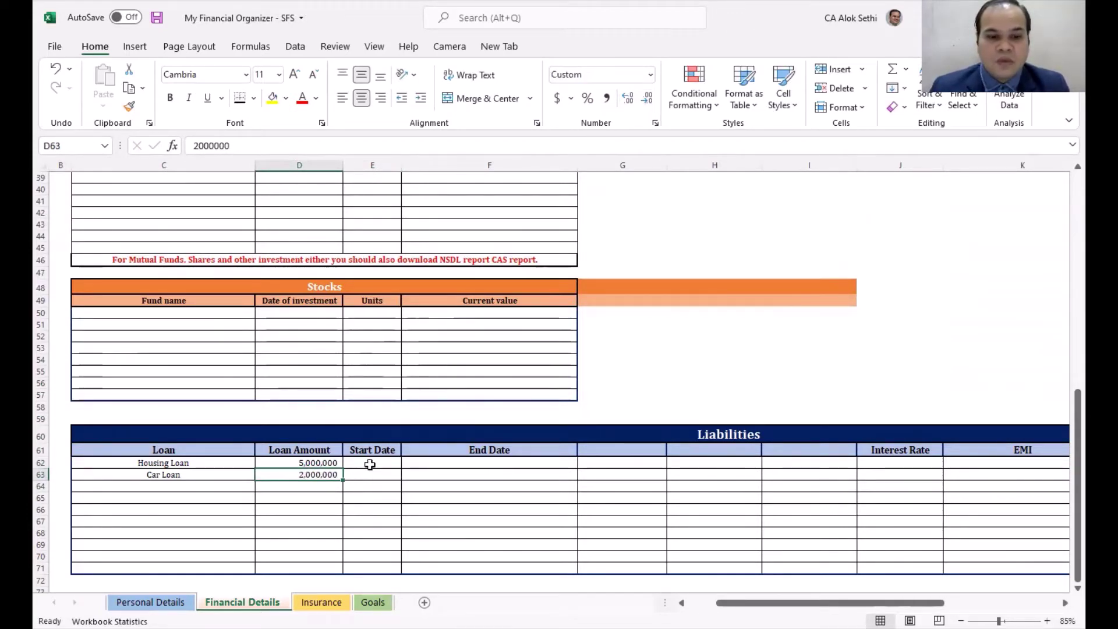
click(370, 463)
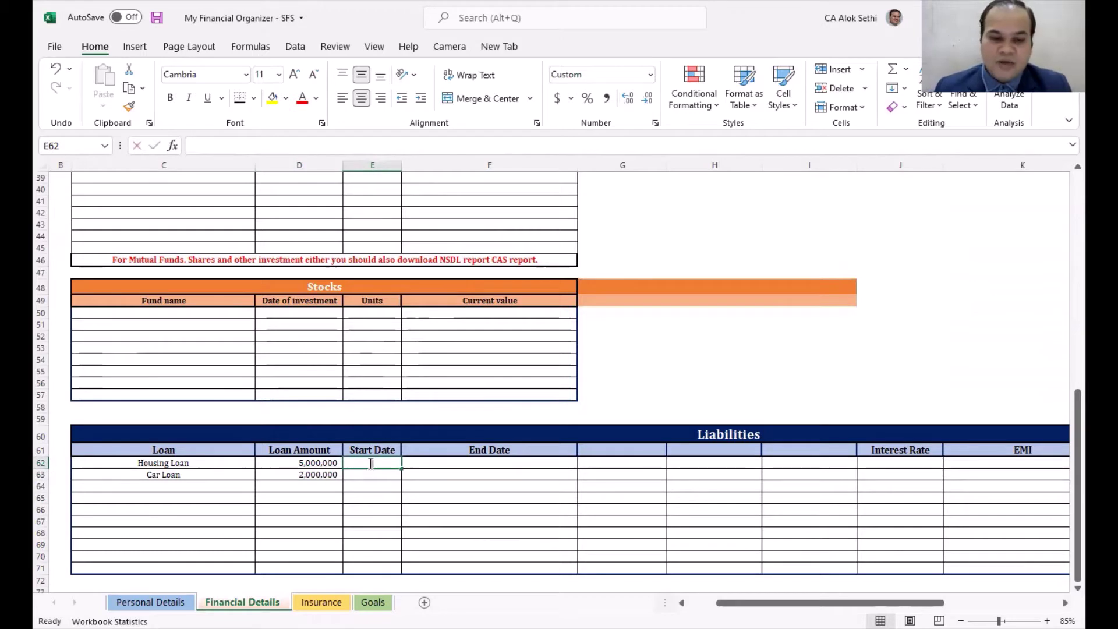
Step: Enter the housing loan's start year in the Liabilities table
text(2005)
key(Return)
text(02)
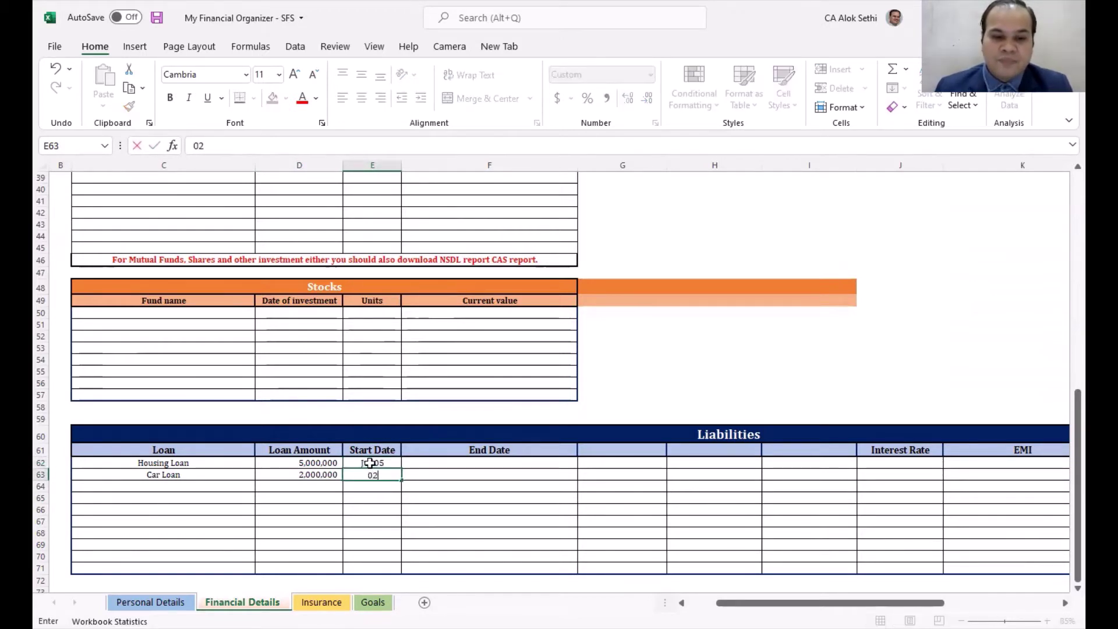
key(BackSpace)
key(BackSpace)
Step: Enter car loan start year 2020 and format both start years as Number
text(2020)
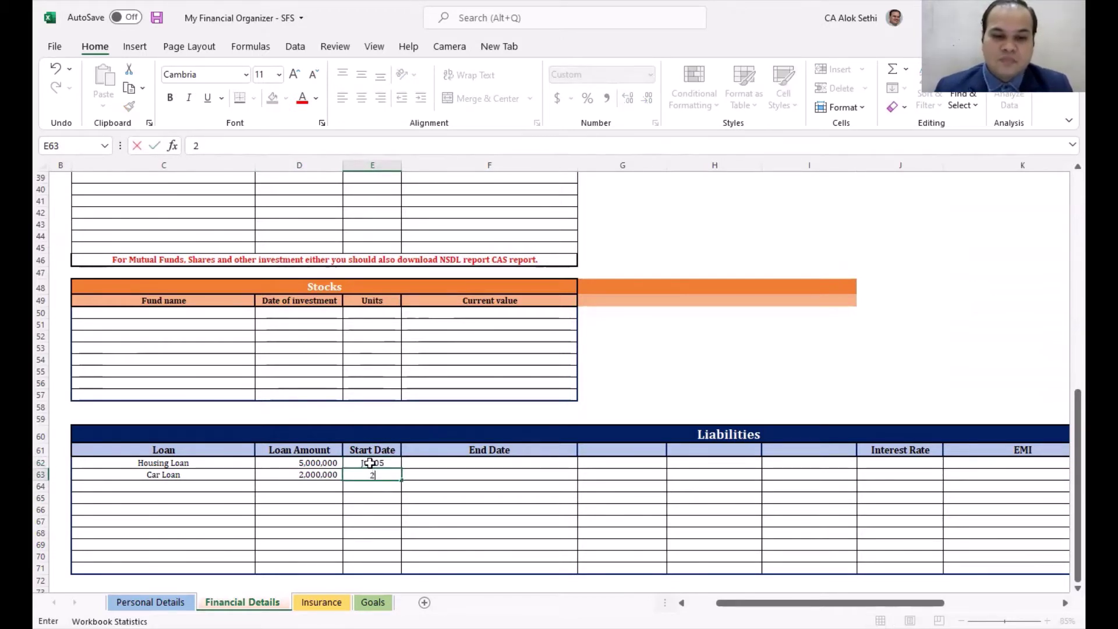
key(ctrl+Return)
drag(370, 463, 370, 475)
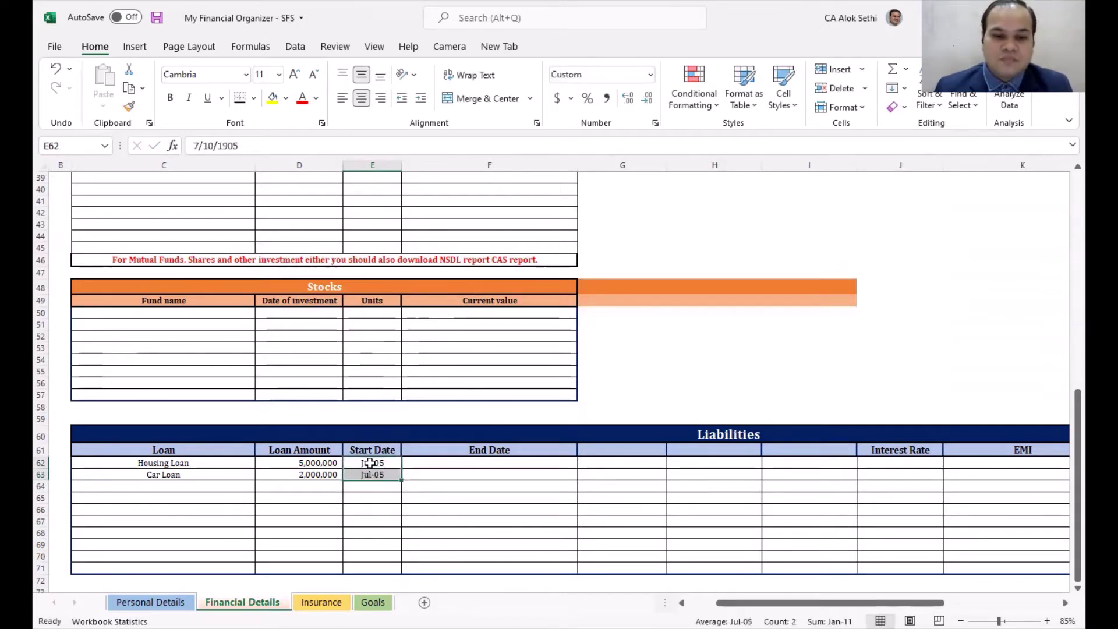
click(651, 74)
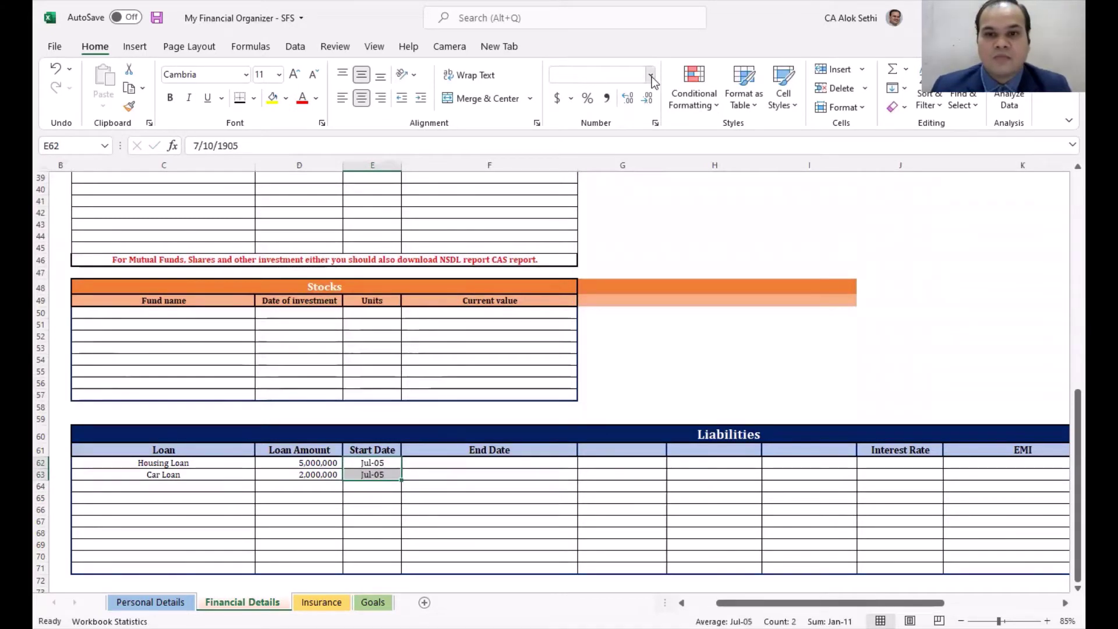
click(621, 138)
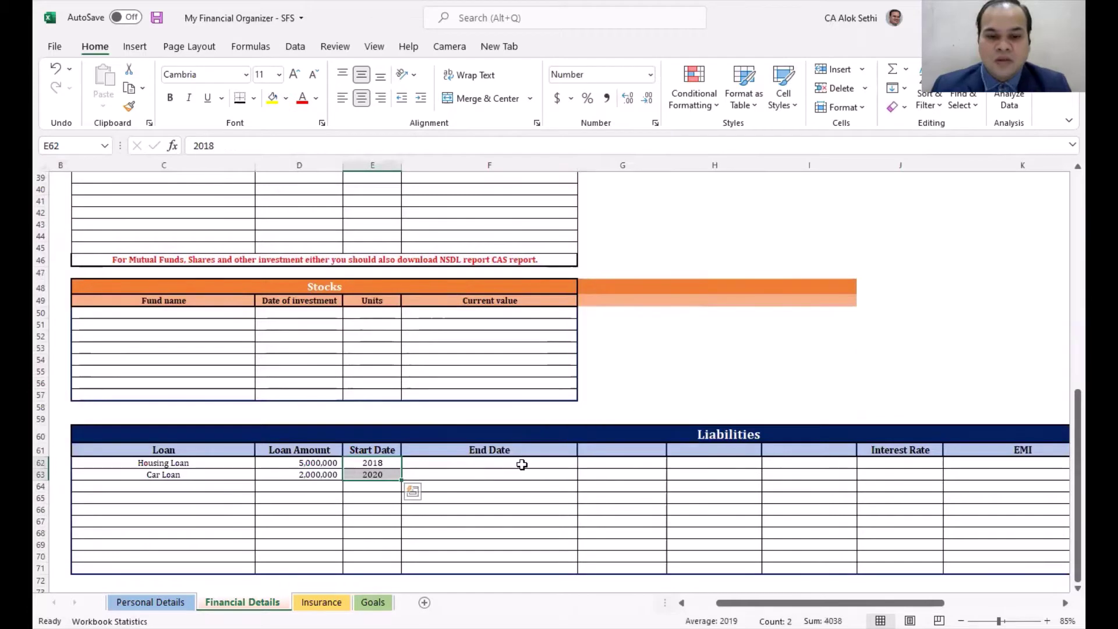
Step: Set the housing loan end year to start plus 20, shown as 2038 without decimals
click(522, 464)
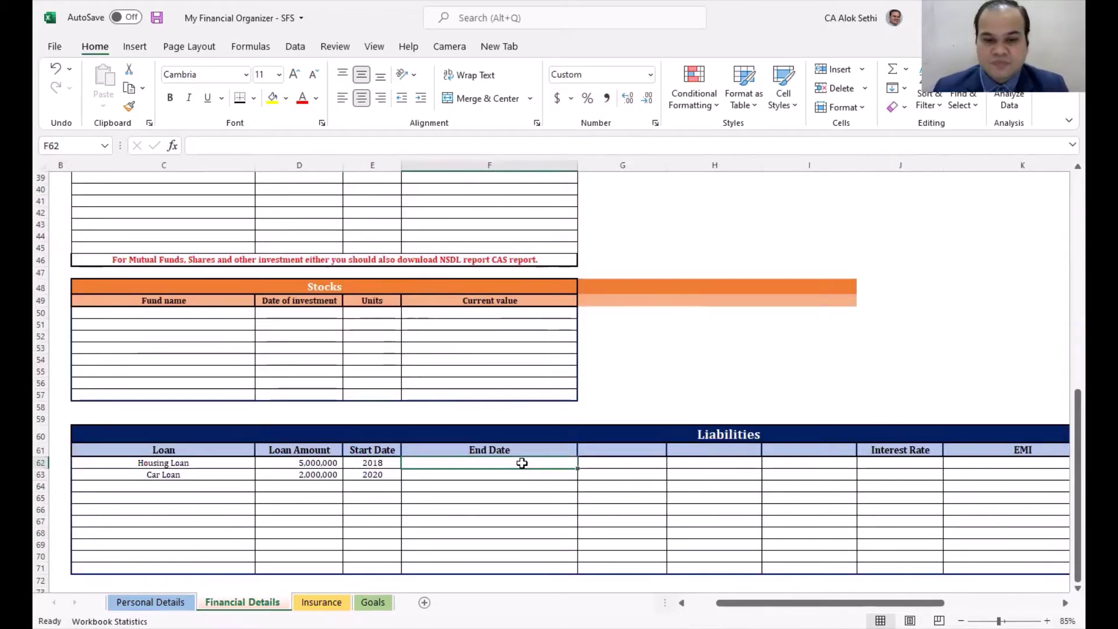
text(+)
key(Left)
text(+20)
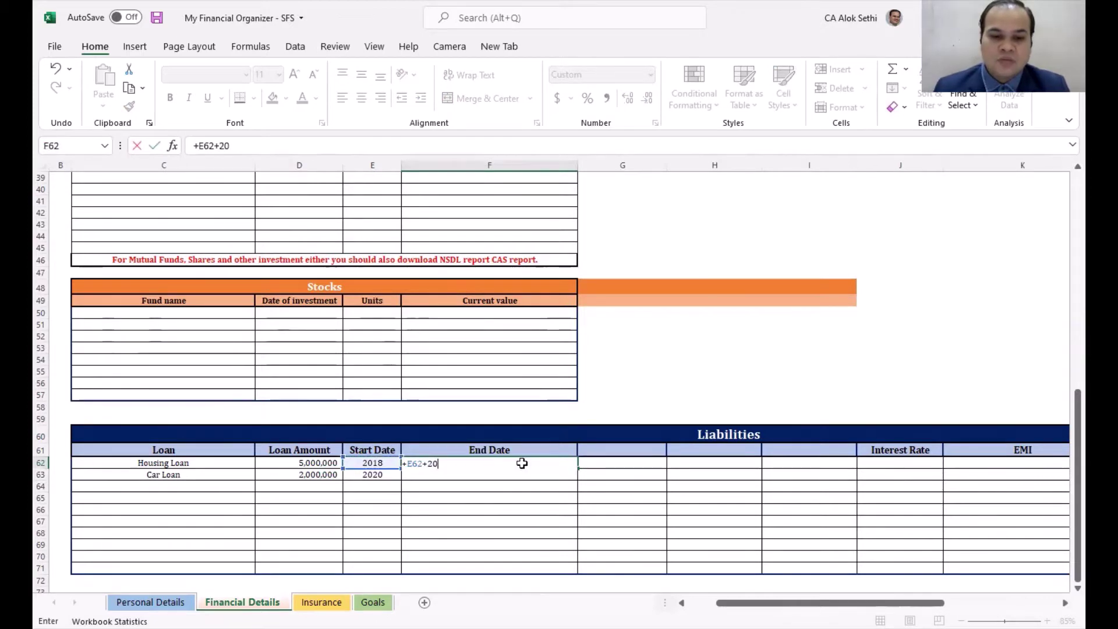
key(ctrl+Return)
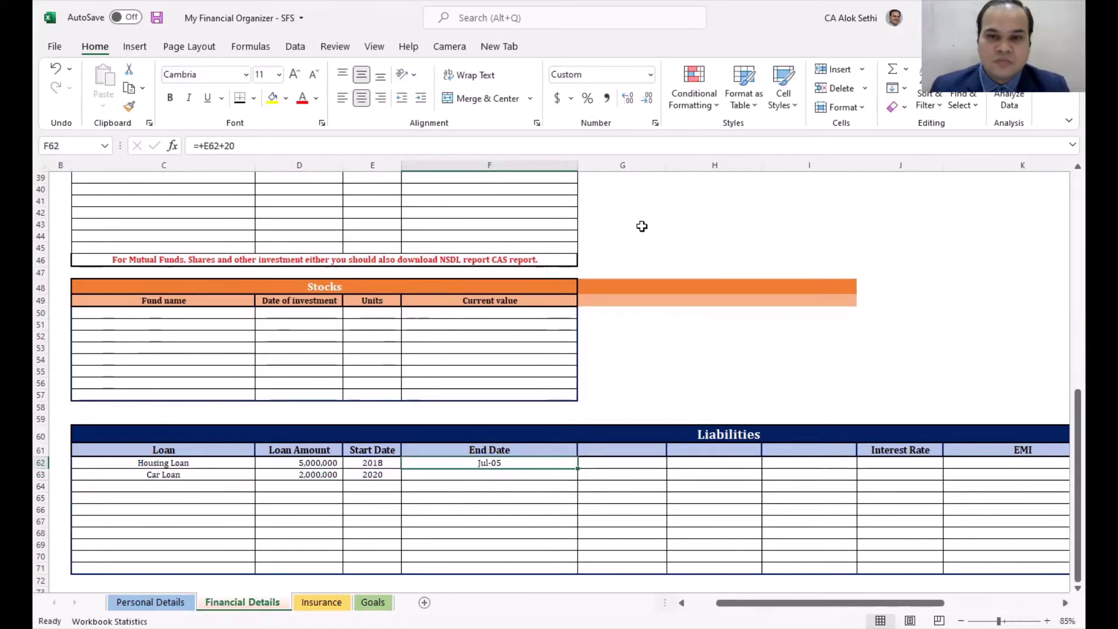
click(651, 74)
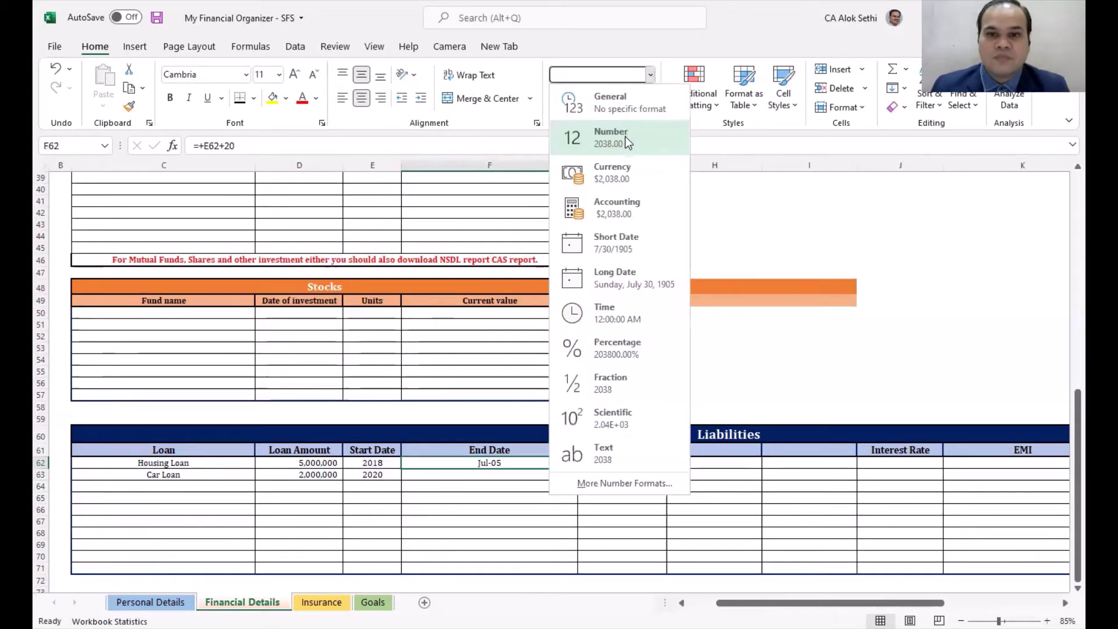
click(624, 137)
click(647, 98)
click(646, 98)
click(458, 481)
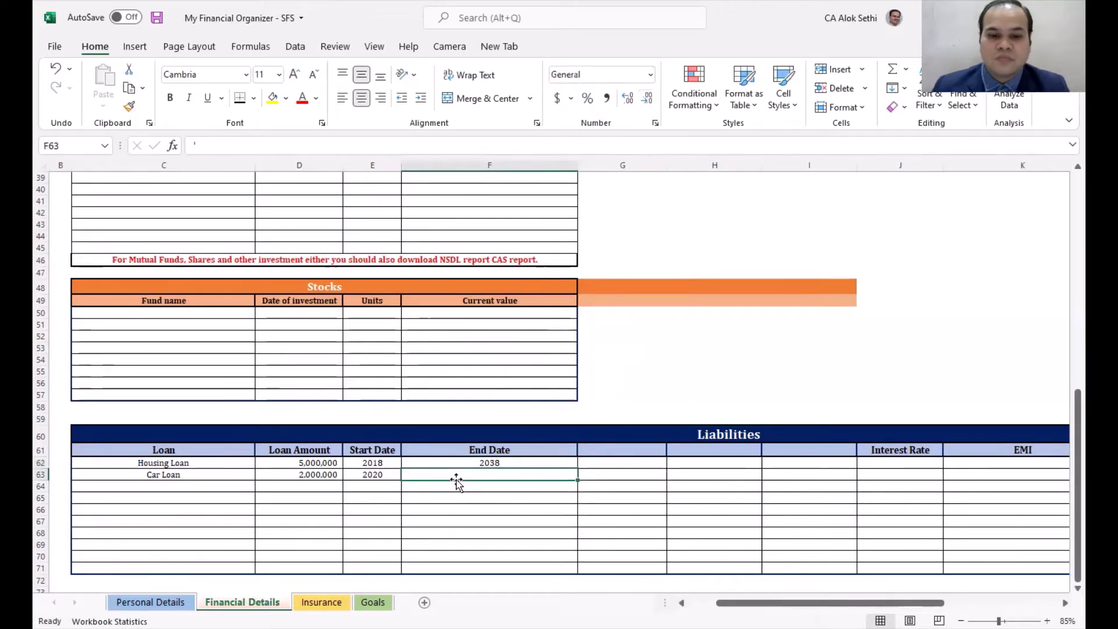
Step: Enter 2025 as the car loan's end year
text(20)
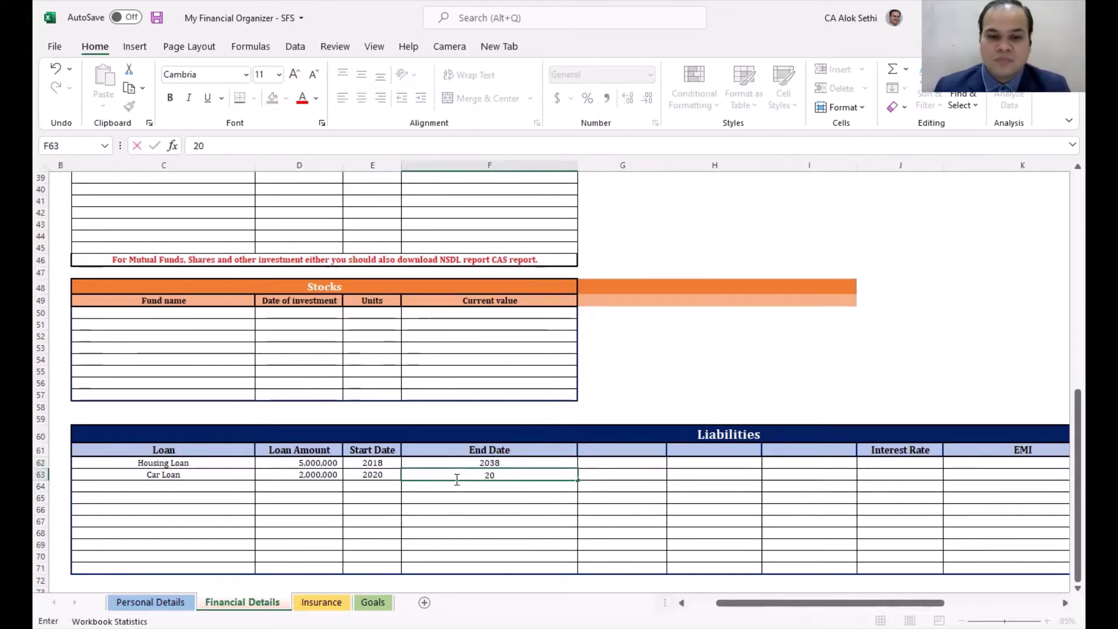
text(25)
key(Return)
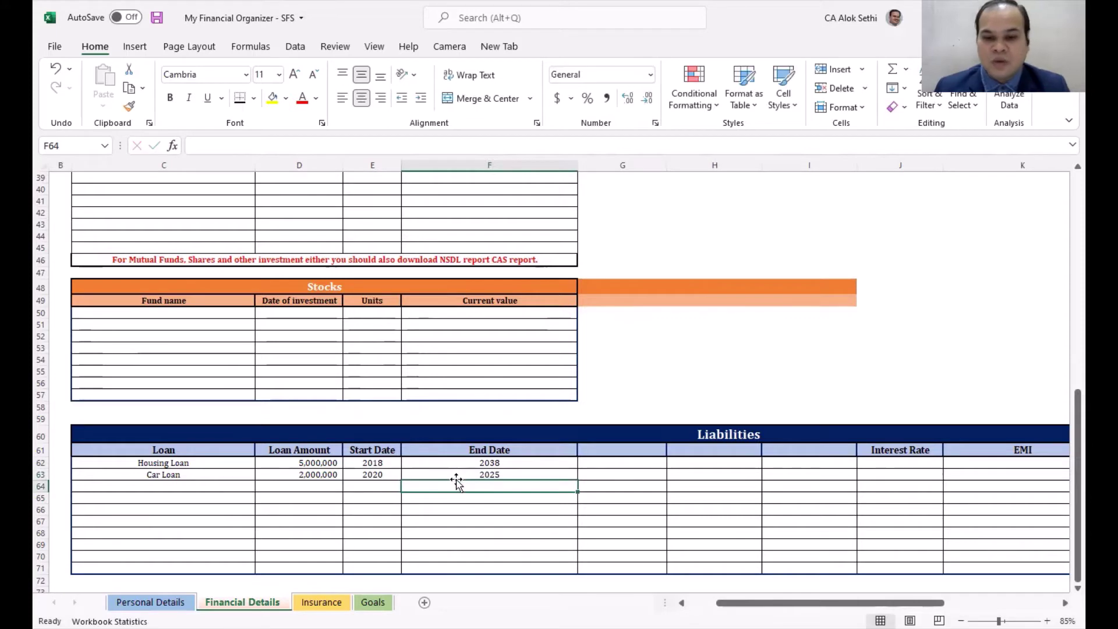
key(Right)
key(Right)
key(Right)
key(Right)
key(Right)
key(Right)
key(Right)
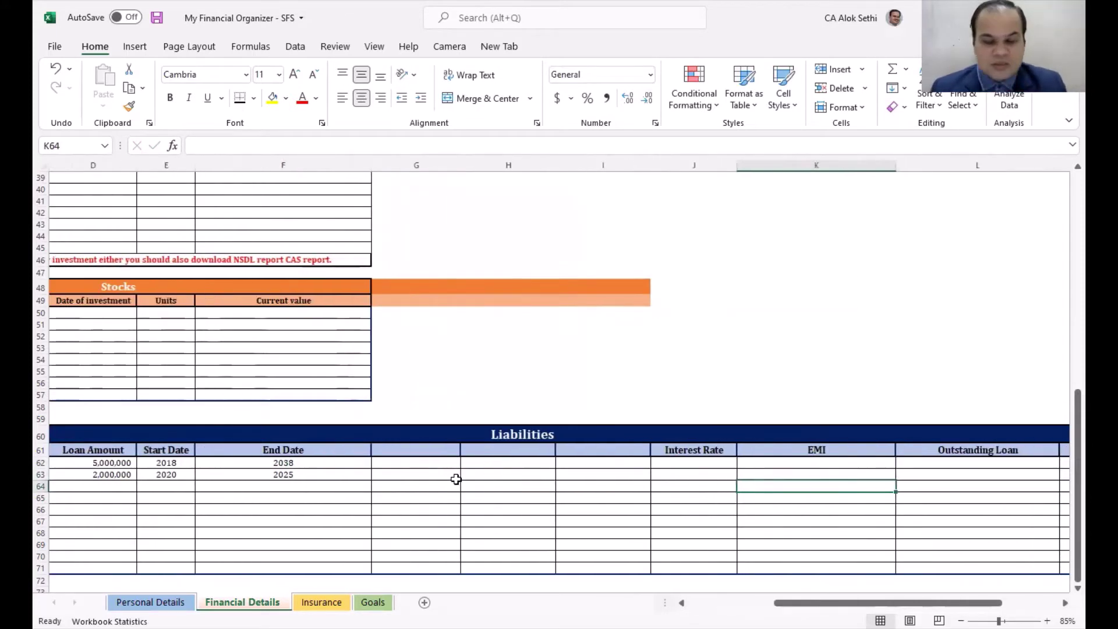
Step: Enter a 13% interest rate for the Housing Loan
key(Right)
key(Left)
key(Left)
key(Left)
key(Left)
key(Up)
key(Up)
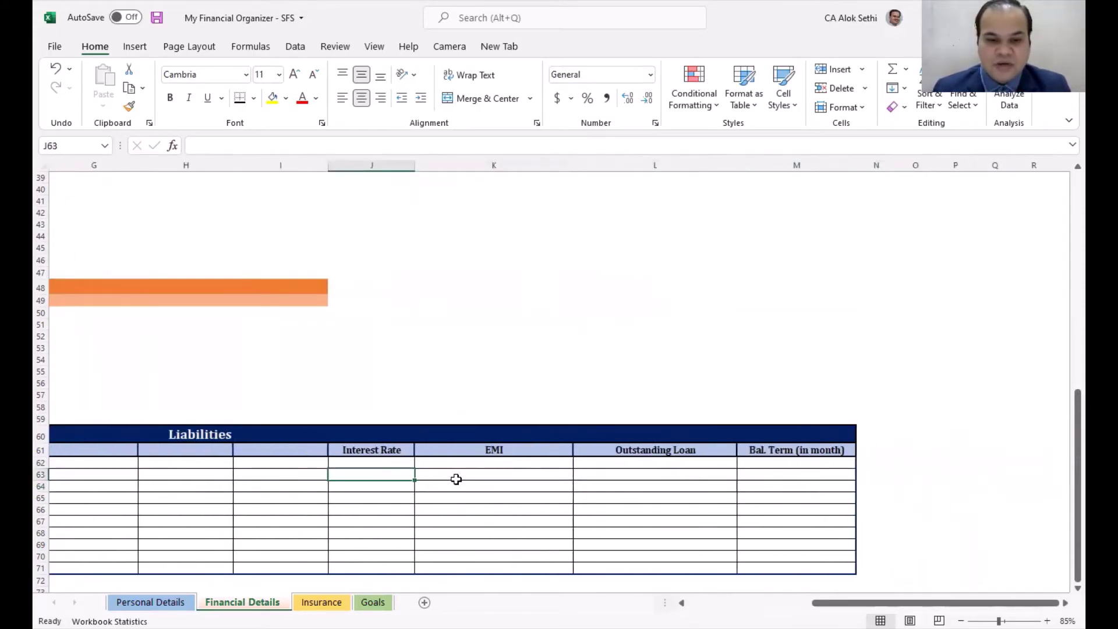
key(Right)
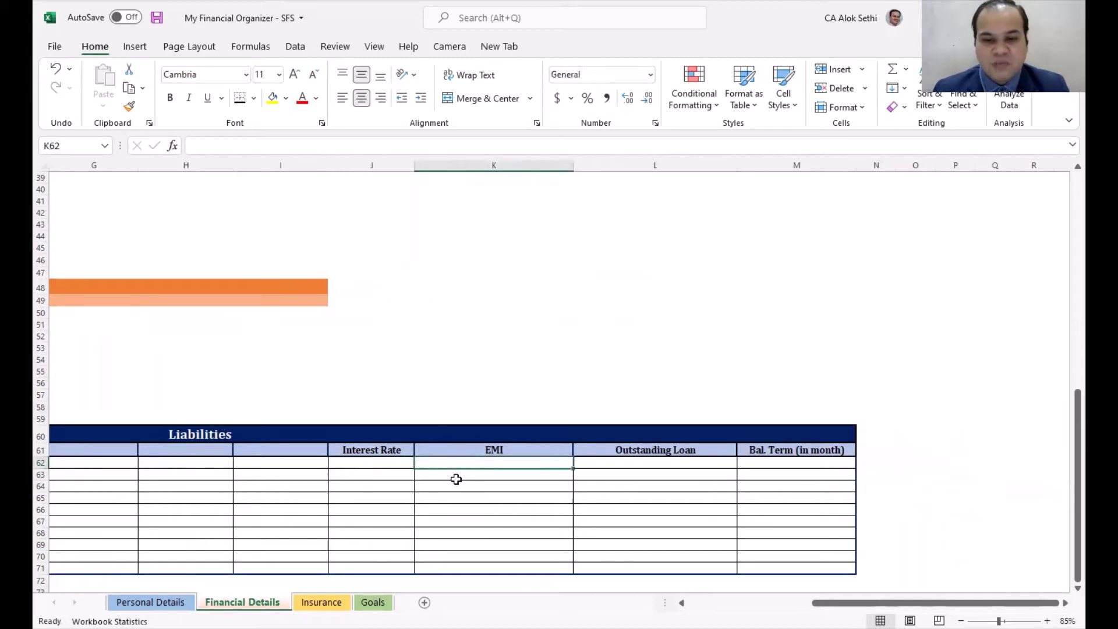
key(Right)
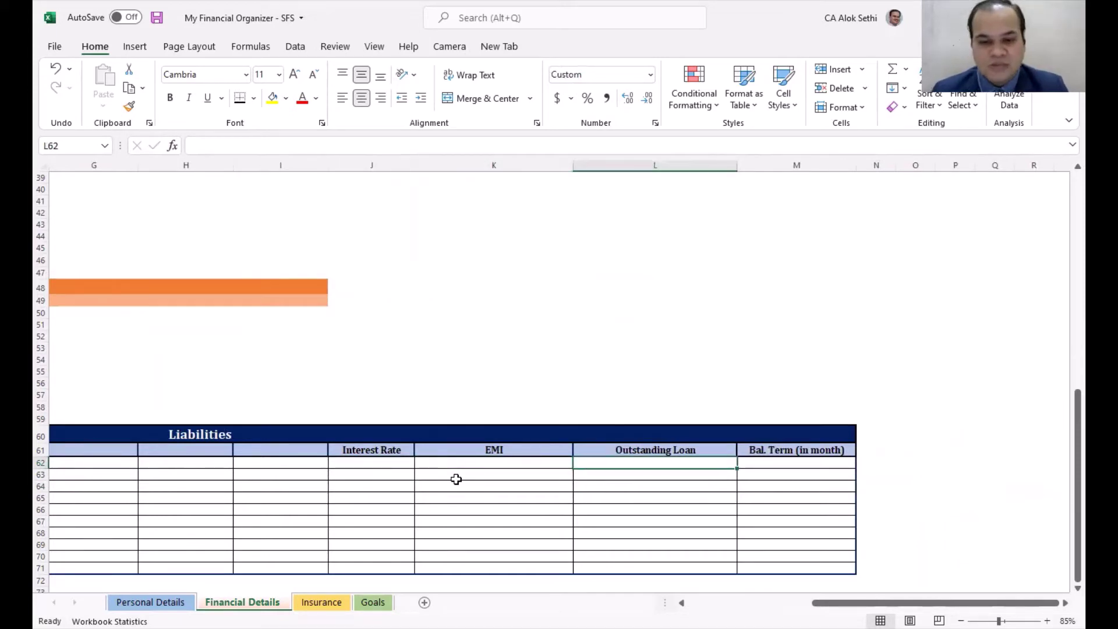
key(Left)
key(Left)
key(Left)
key(Left)
key(Left)
key(Left)
key(Left)
key(Left)
key(Left)
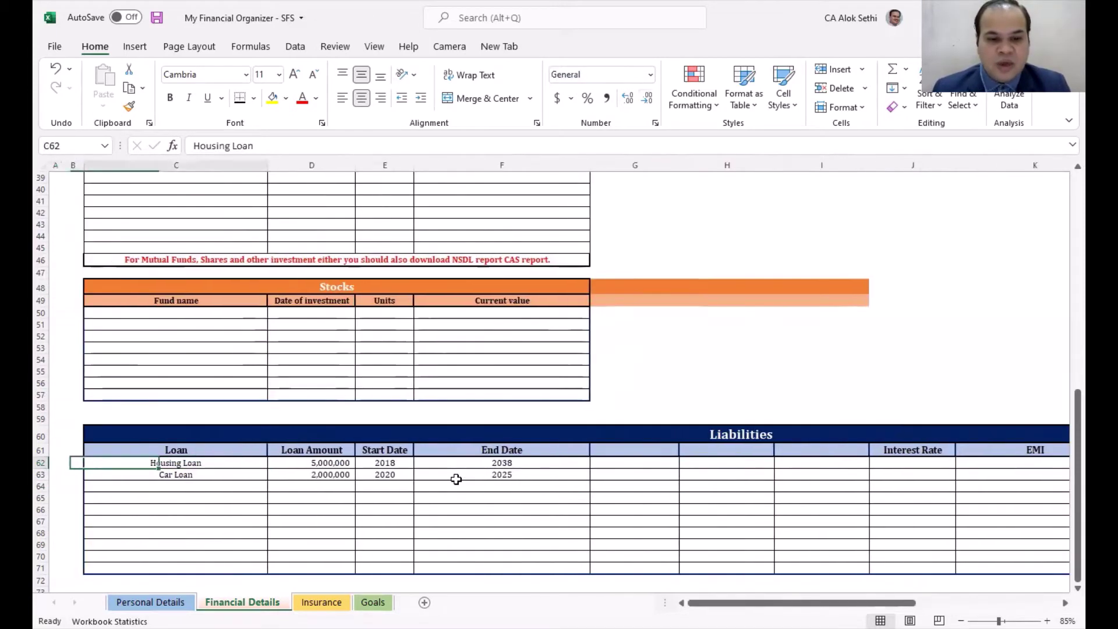
key(Right)
key(Right)
key(Right)
key(Right)
key(Right)
key(Right)
key(Right)
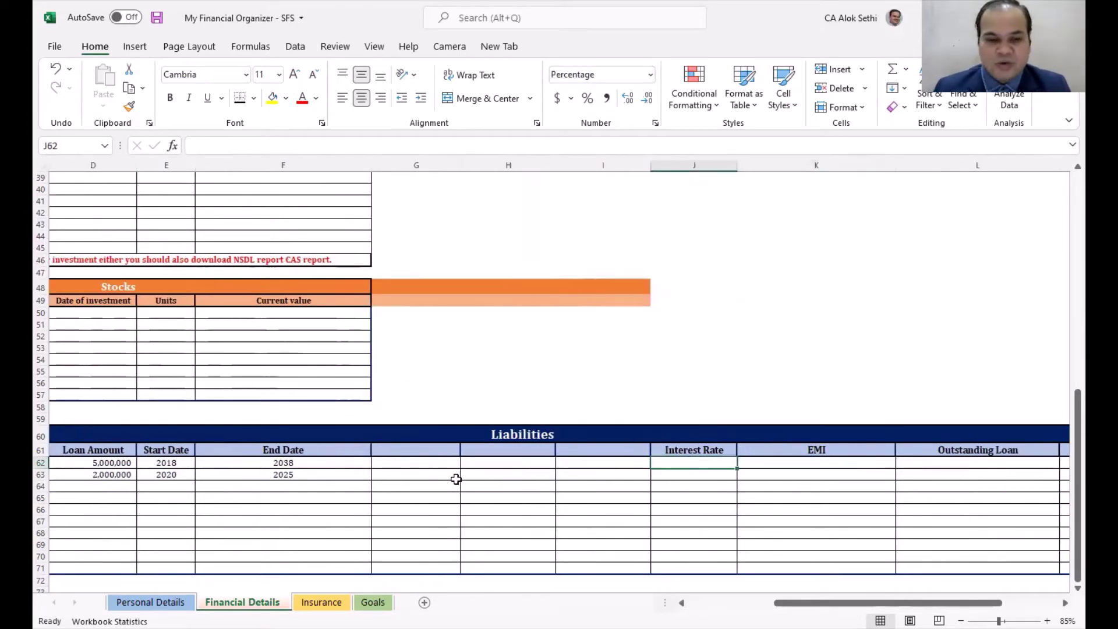
text(133)
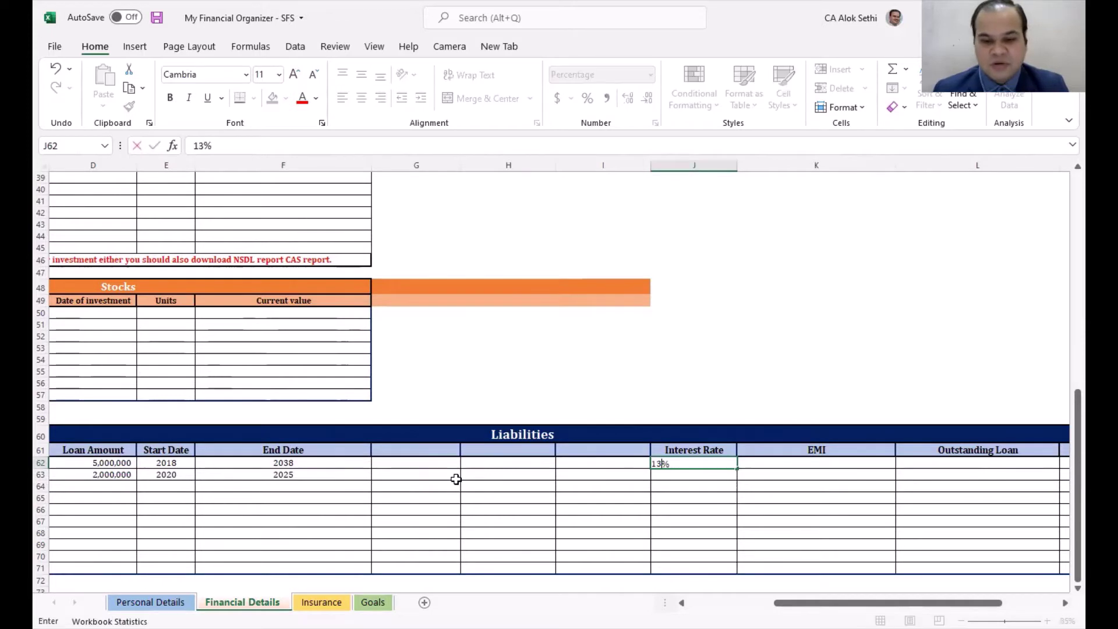
key(BackSpace)
key(Return)
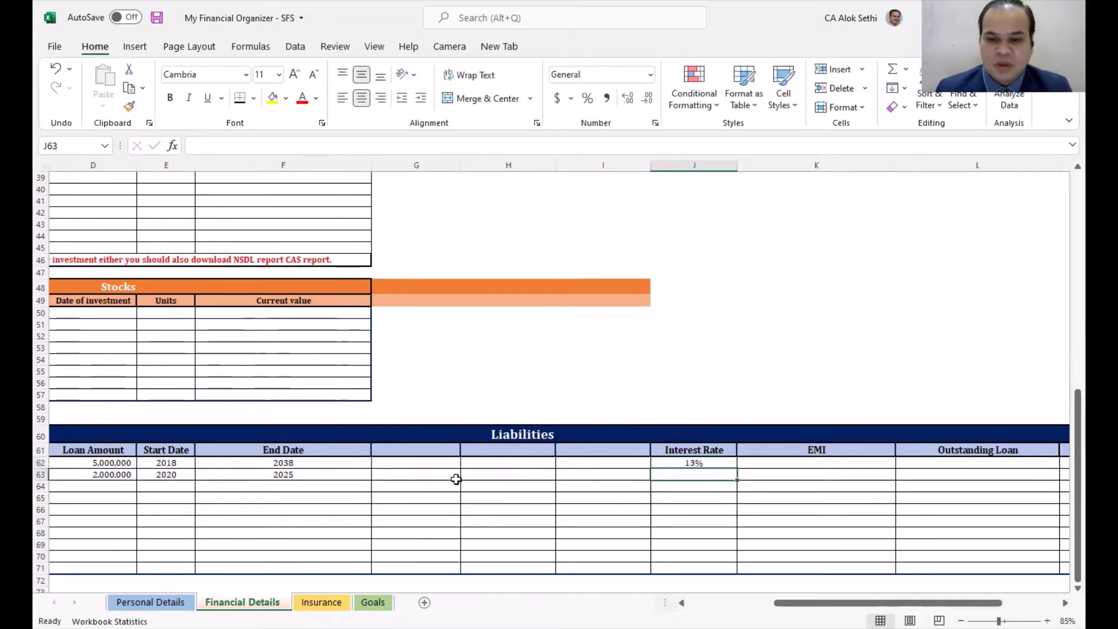
Step: Enter the housing loan EMI of 33000 and outstanding loan of 4,500,000
key(Up)
key(Right)
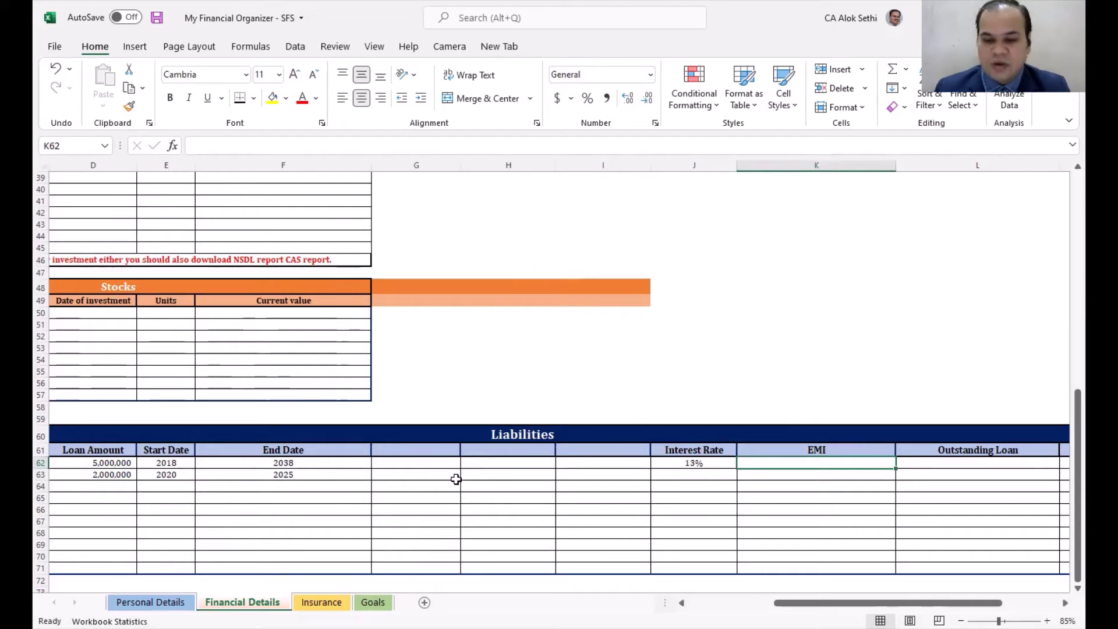
text(33000)
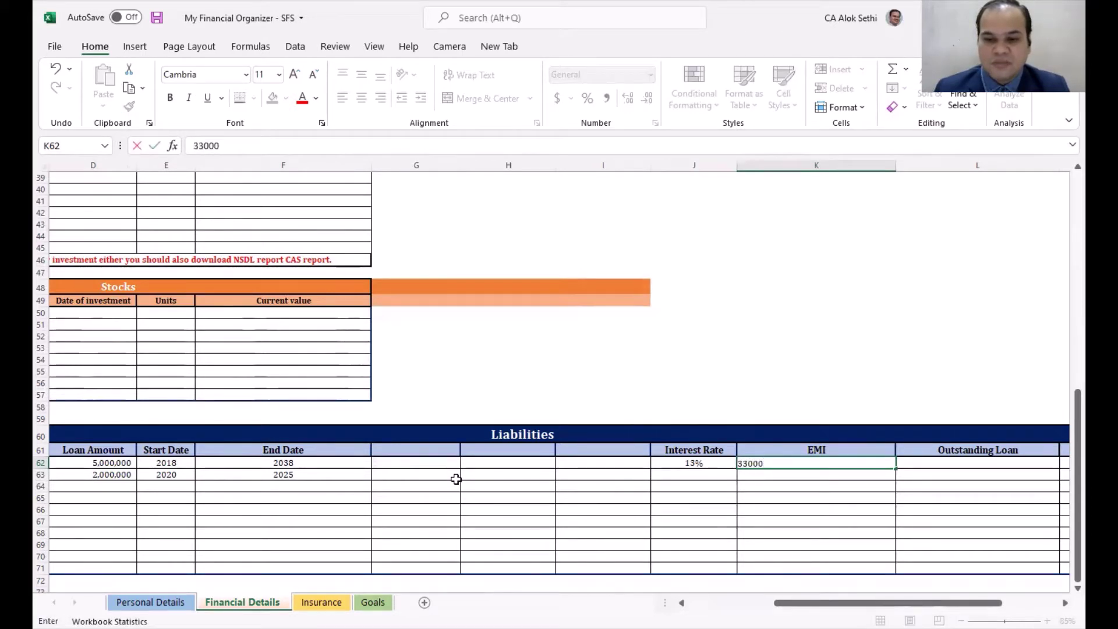
key(Tab)
key(Tab)
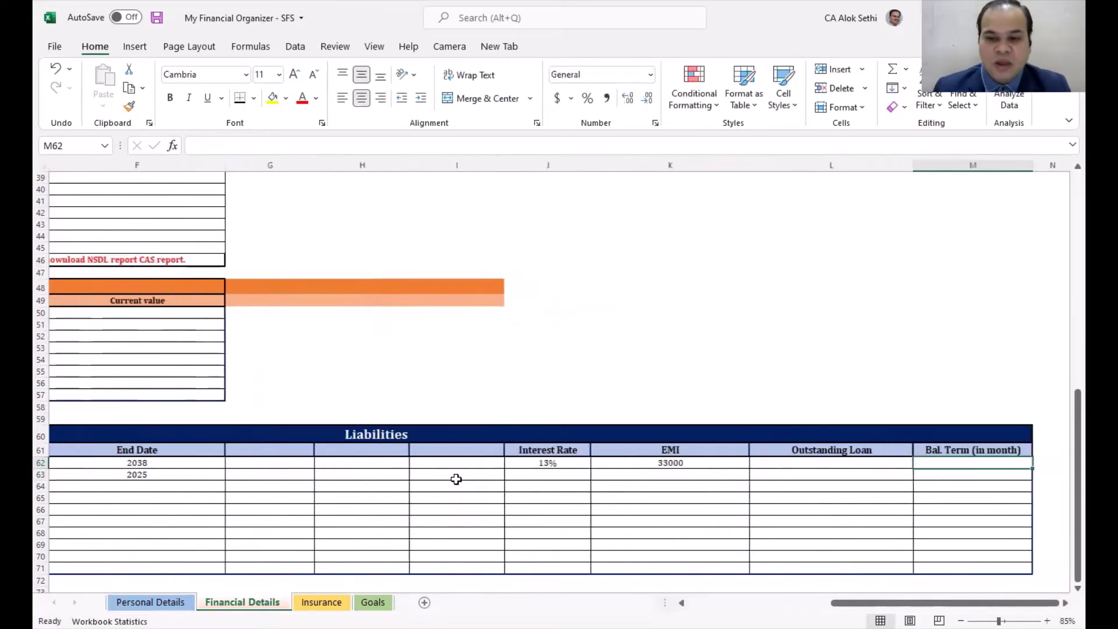
key(Left)
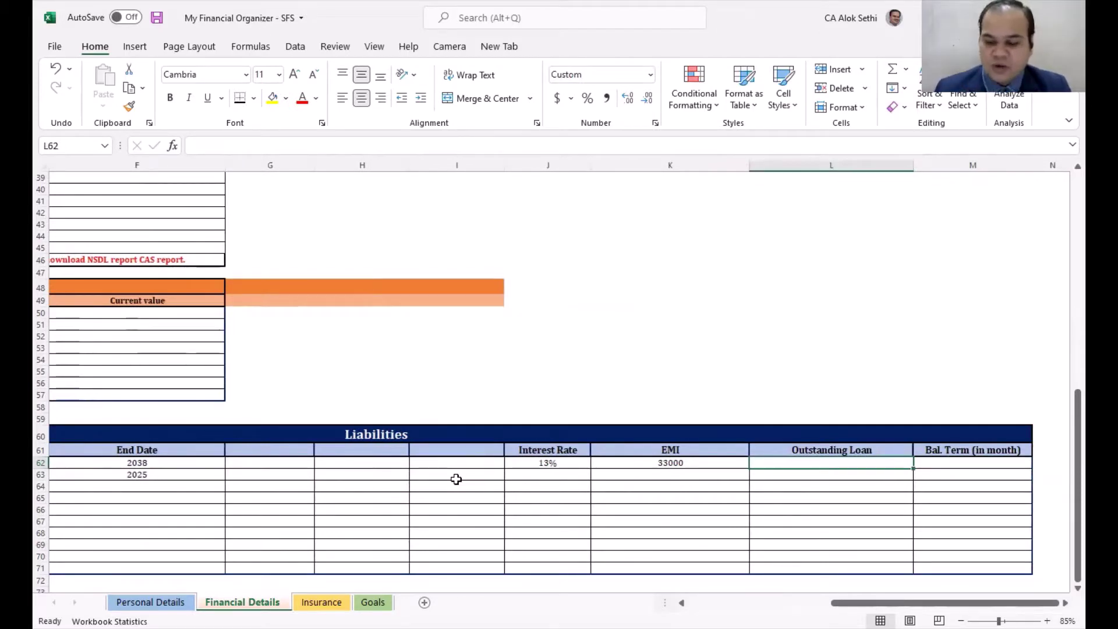
text(4500000)
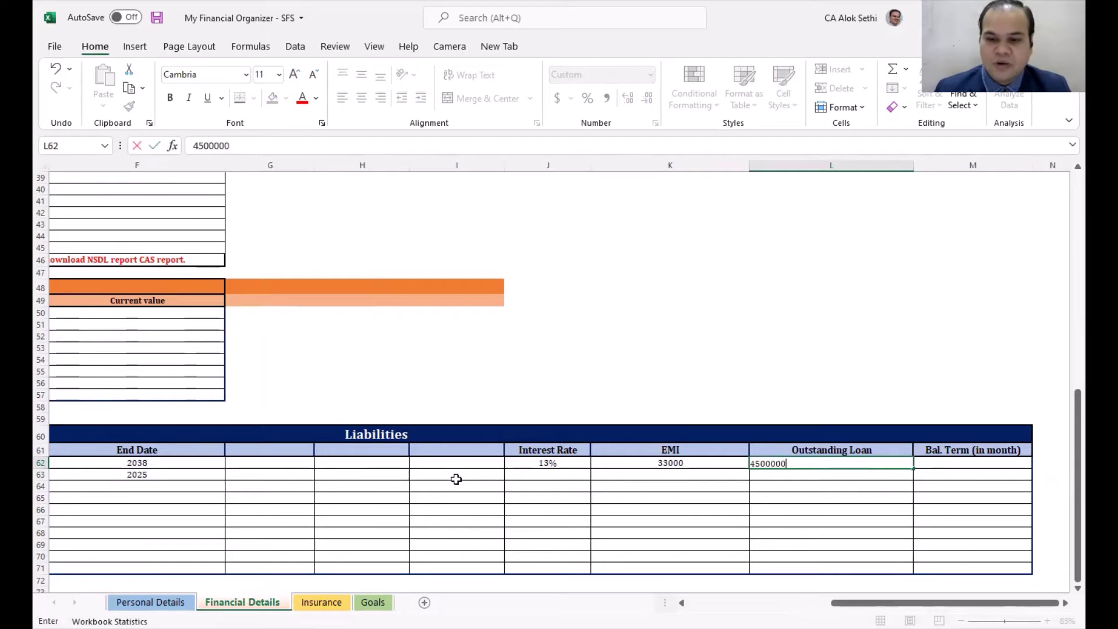
key(Return)
key(Left)
key(Left)
key(Left)
key(Left)
key(Left)
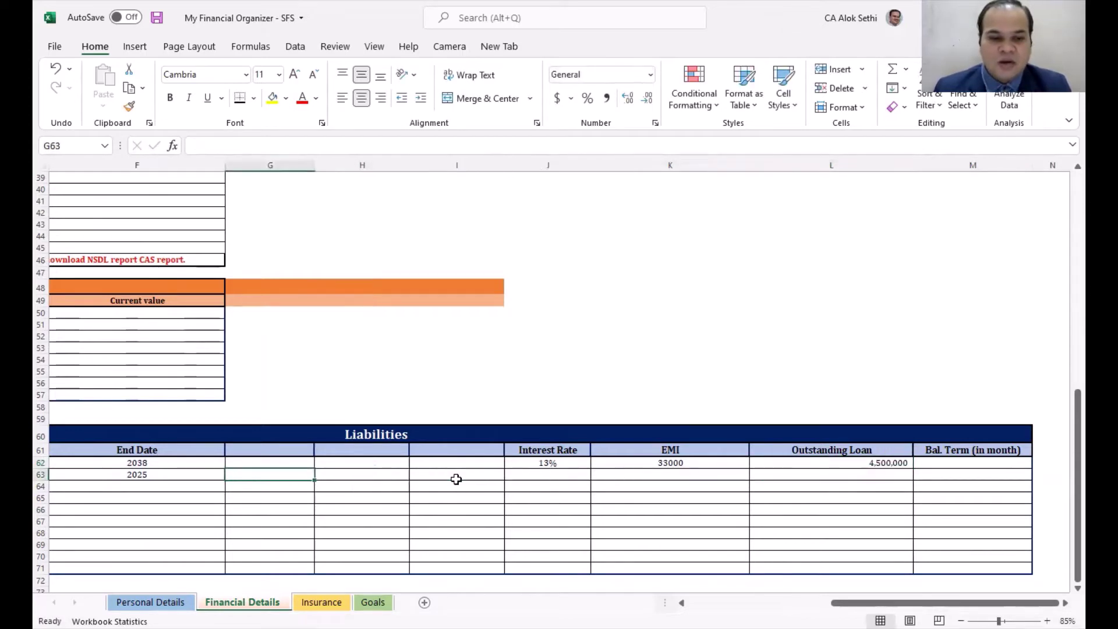
key(Right)
key(Right)
key(Right)
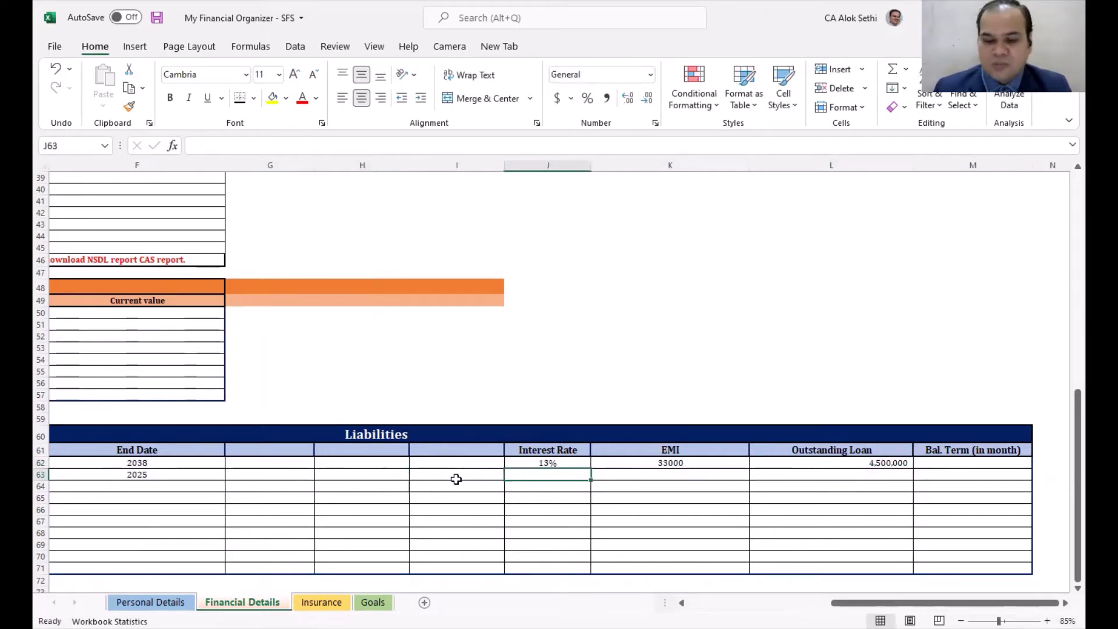
Step: Enter a car loan interest rate of 9 and an EMI of 14000
text(14)
key(BackSpace)
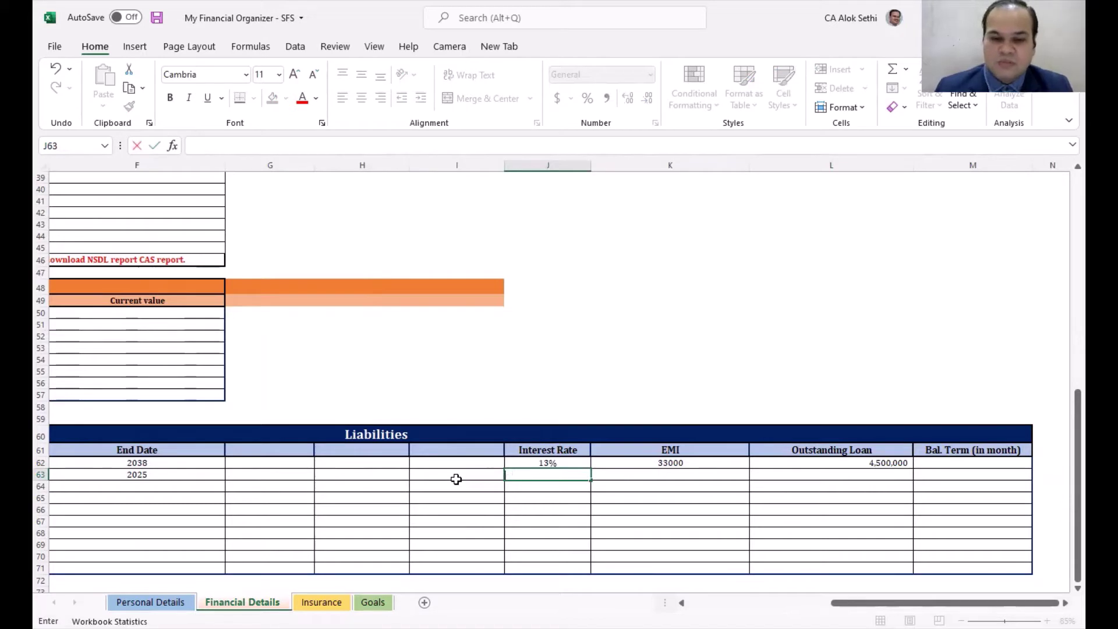
text(9)
key(Tab)
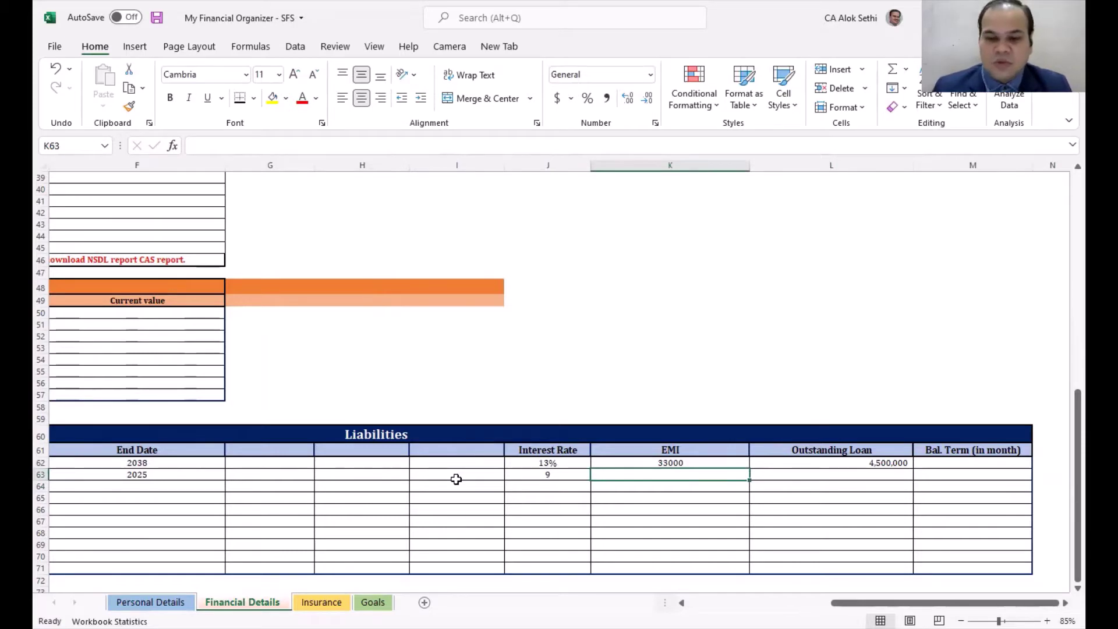
text(18000)
key(BackSpace)
key(BackSpace)
key(BackSpace)
key(BackSpace)
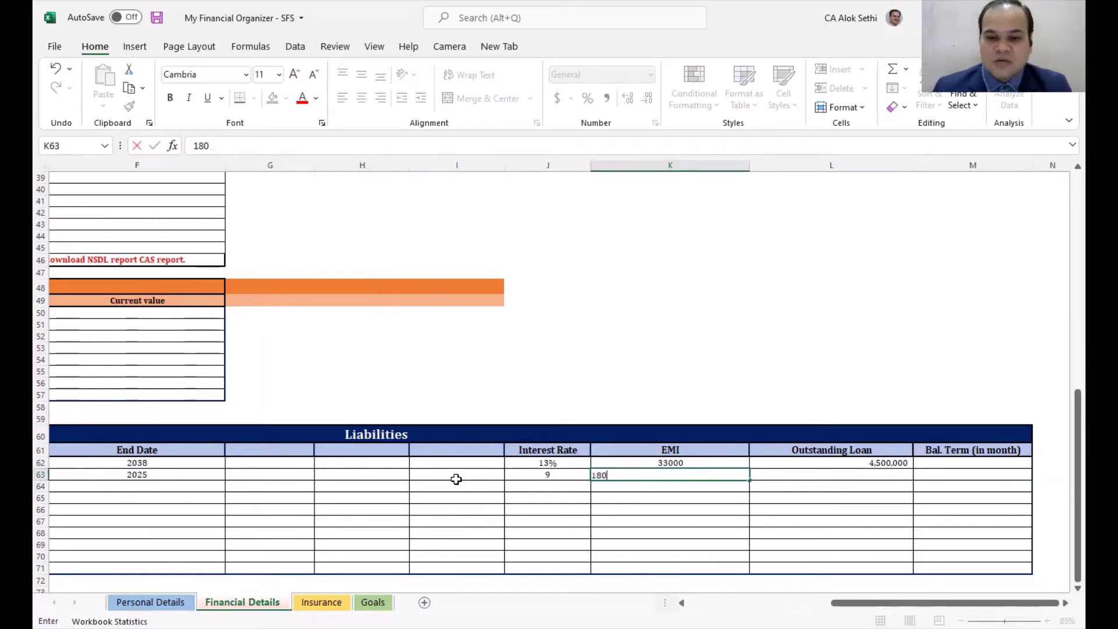
text(4000)
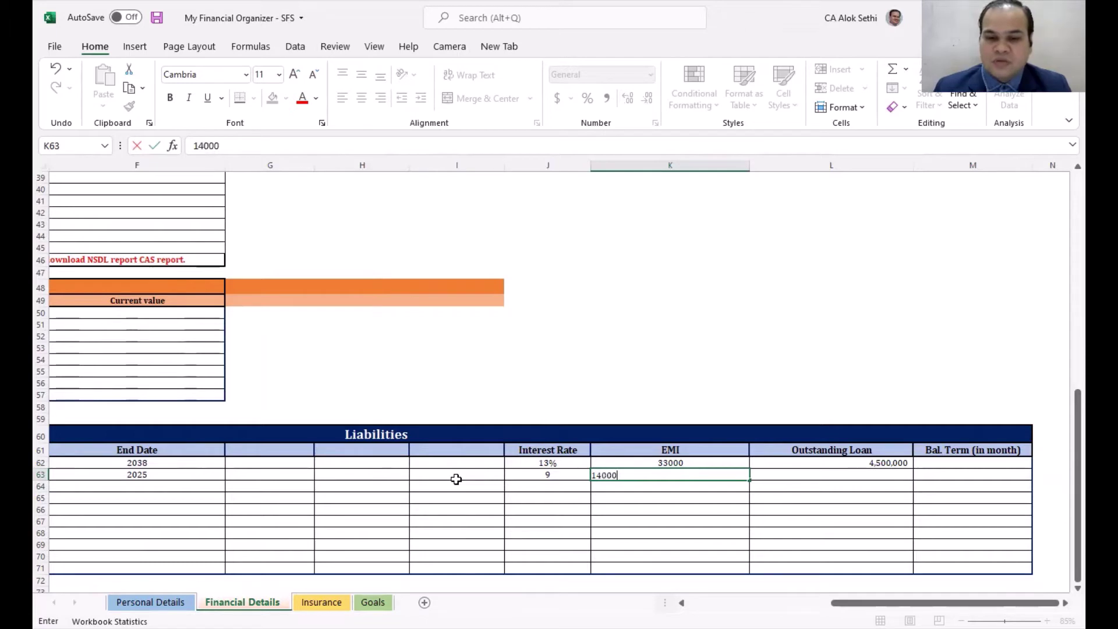
key(Tab)
Step: Enter the car loan's outstanding amount of 1800000
text(1800)
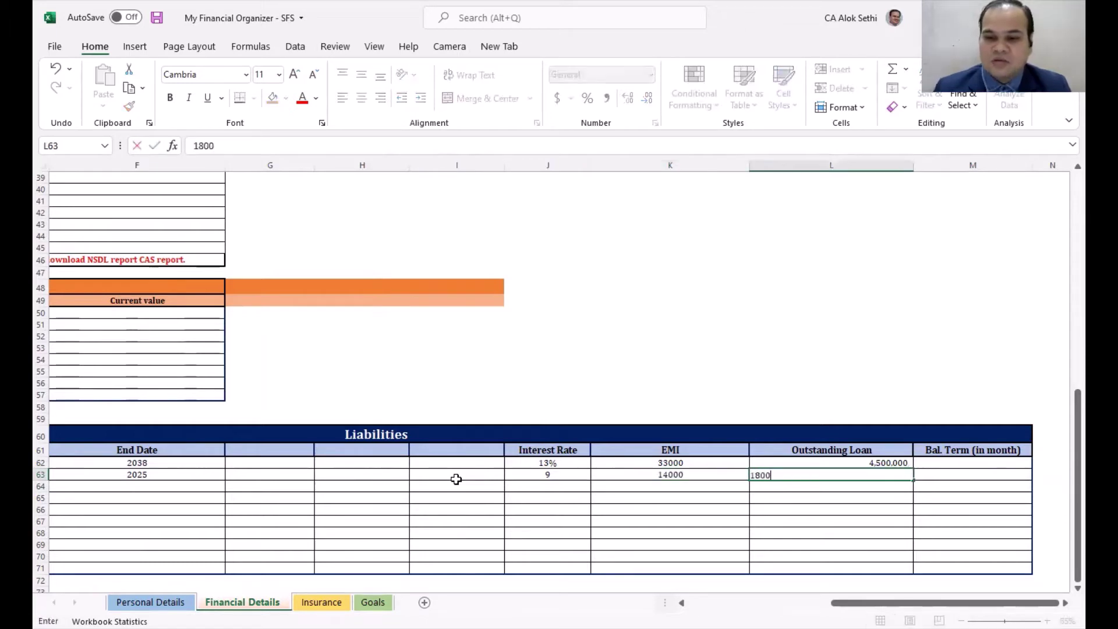
key(Return)
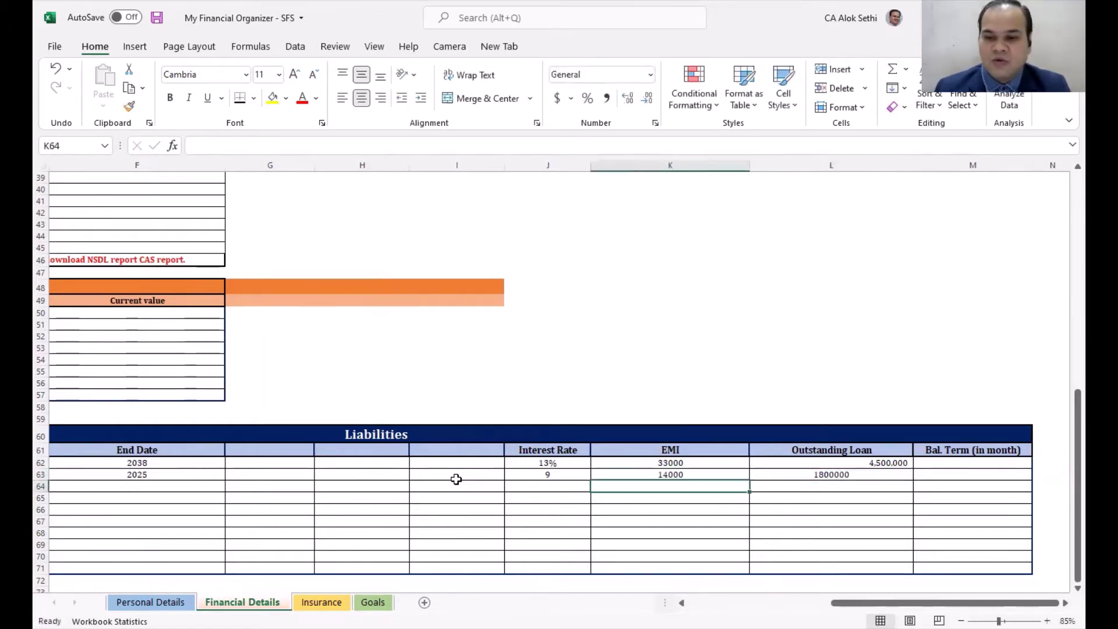
key(Right)
key(Up)
key(Right)
scroll(456, 479, right, 3)
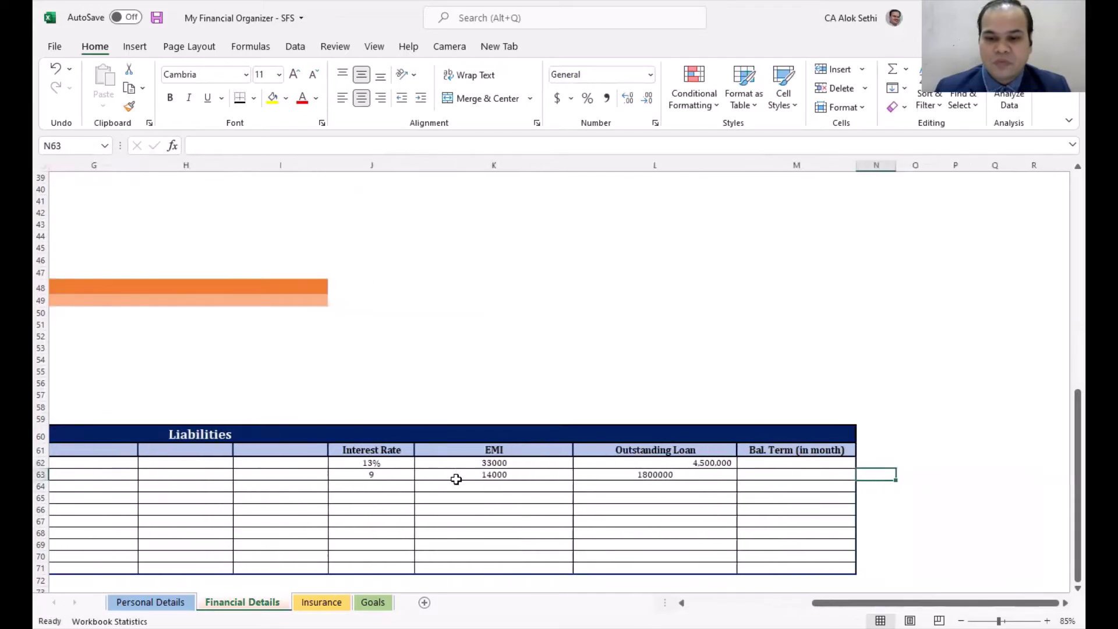
key(Up)
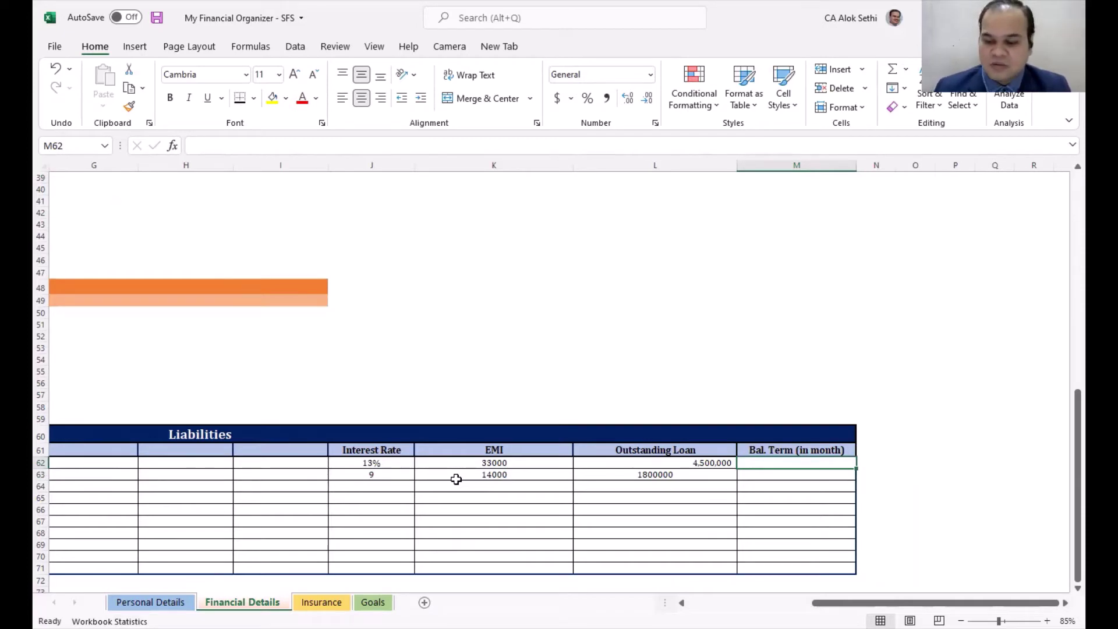
Step: Enter balance terms of 220 months for the housing loan and 84 for the car loan
key(Left)
key(Left)
key(Left)
key(Left)
key(Left)
key(Left)
key(Left)
key(Left)
key(Left)
key(Left)
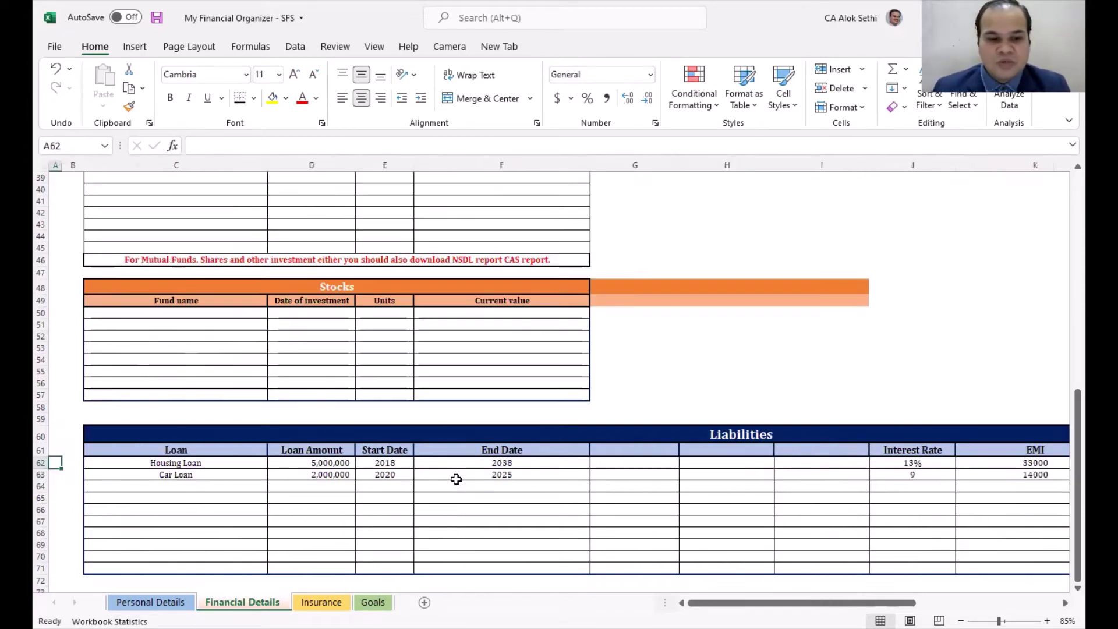
key(Right)
key(Right)
key(Right)
key(Right)
key(Right)
key(Right)
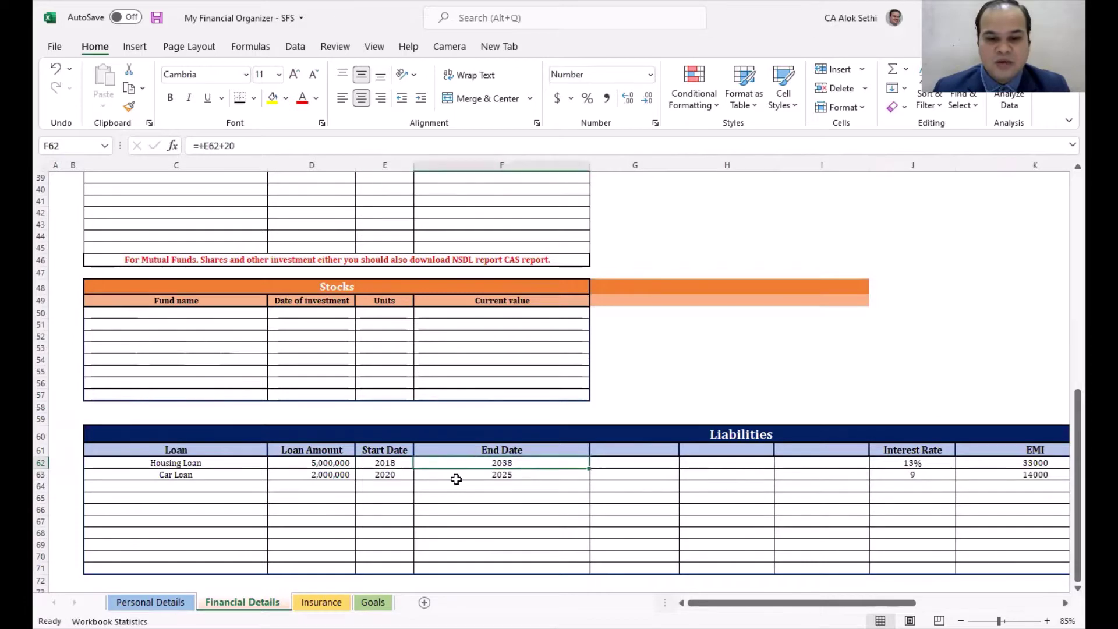
key(Right)
key(Right)
key(Right)
key(Right)
key(Right)
key(Left)
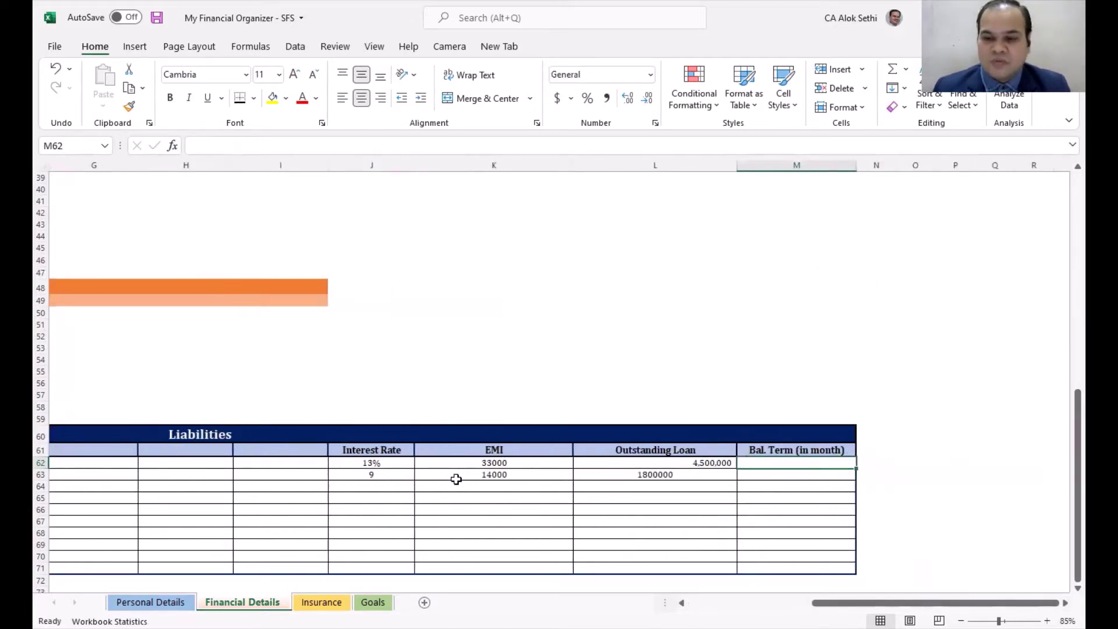
text(2)
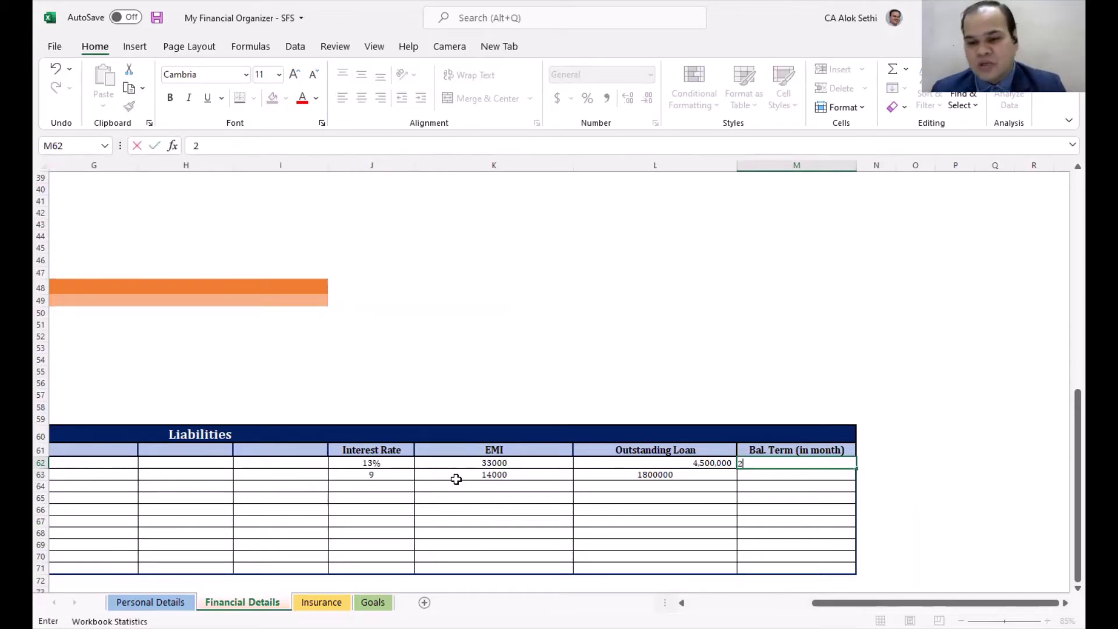
text(20)
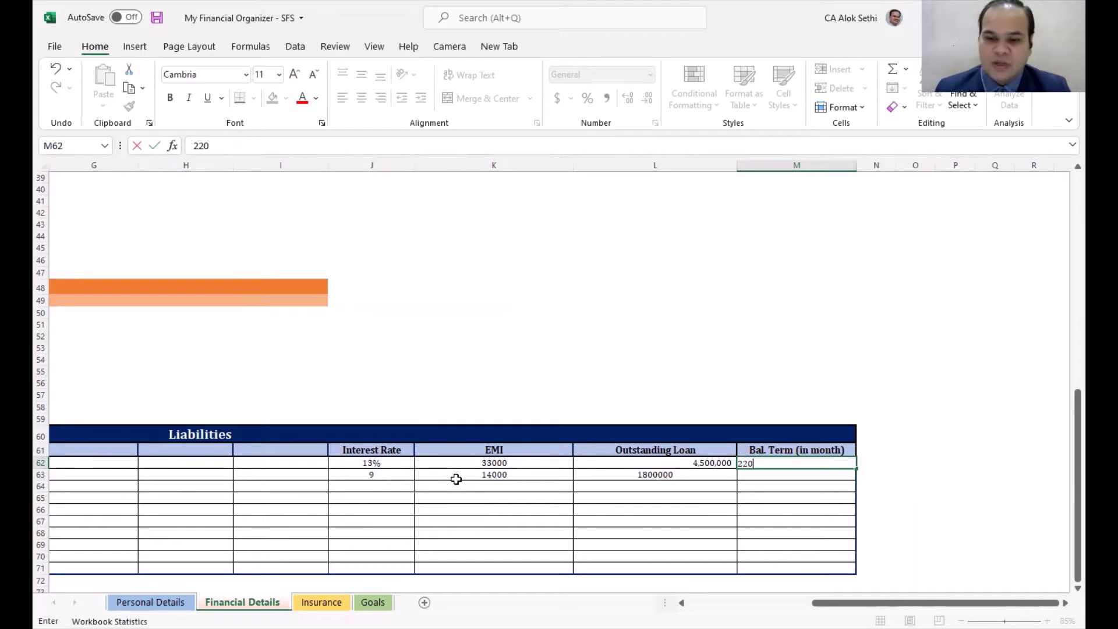
key(Return)
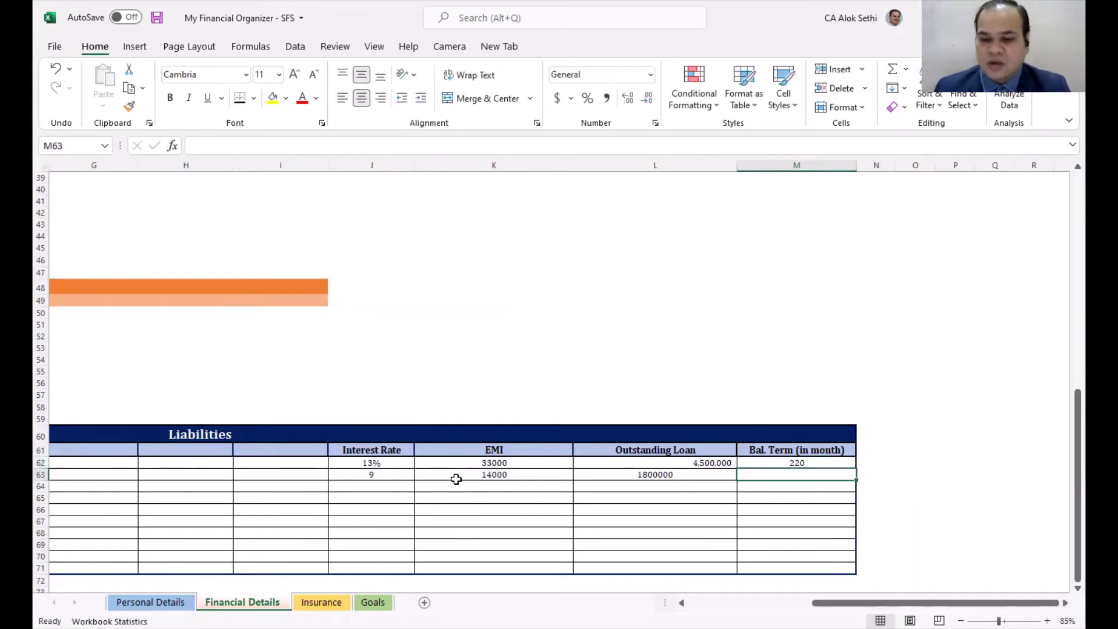
text(84)
key(Return)
Step: Scroll back up and select a cell beside the Investments table
scroll(421, 530, up, 10)
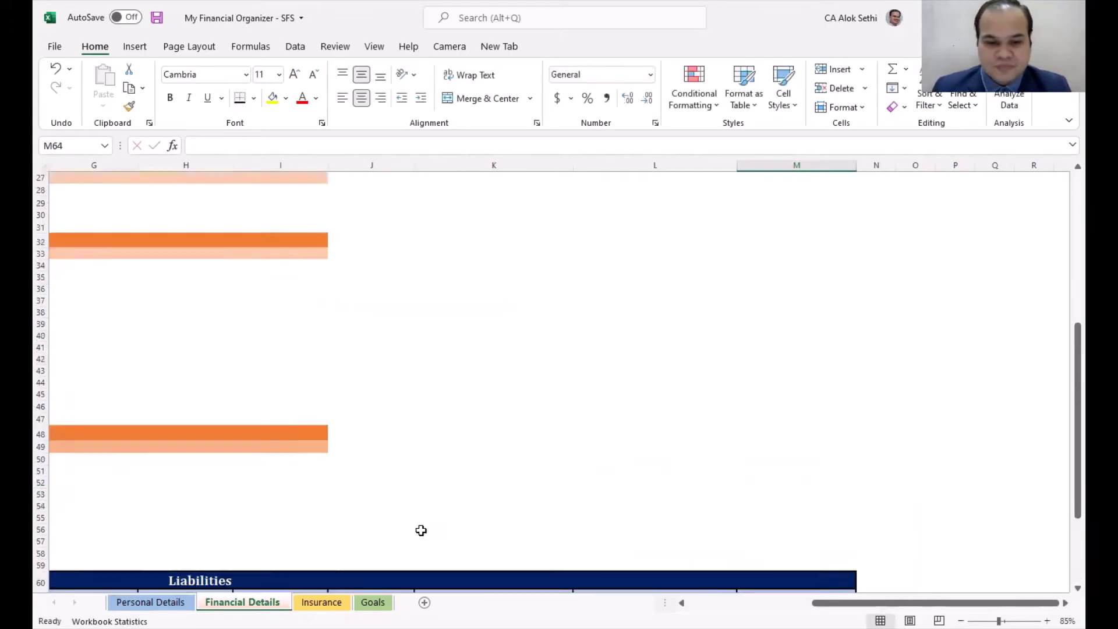
scroll(421, 531, up, 3)
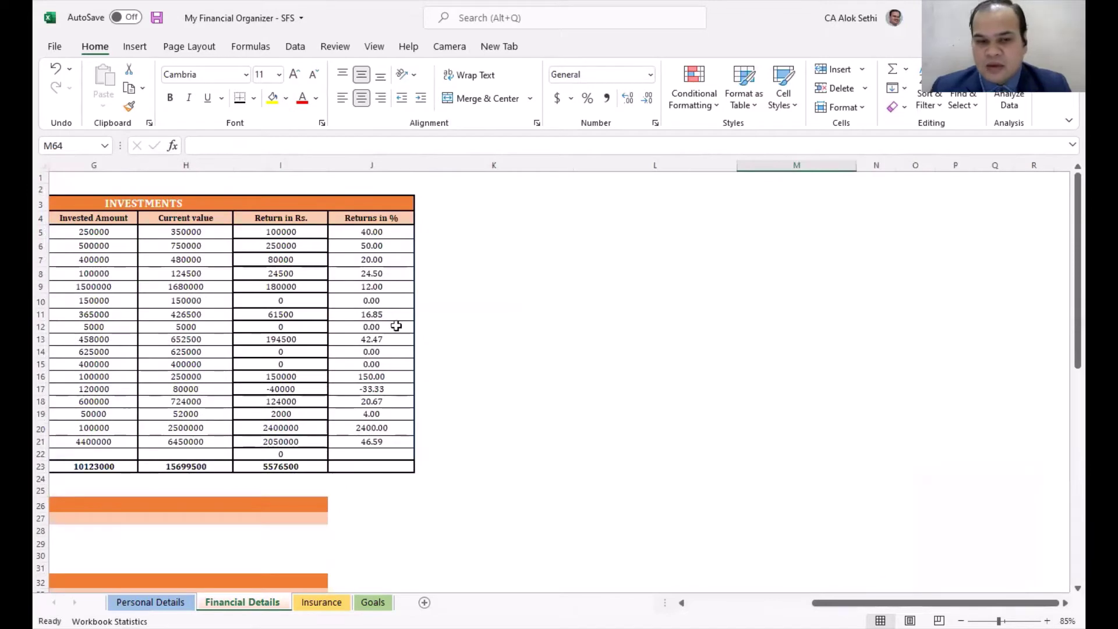
click(460, 301)
click(493, 411)
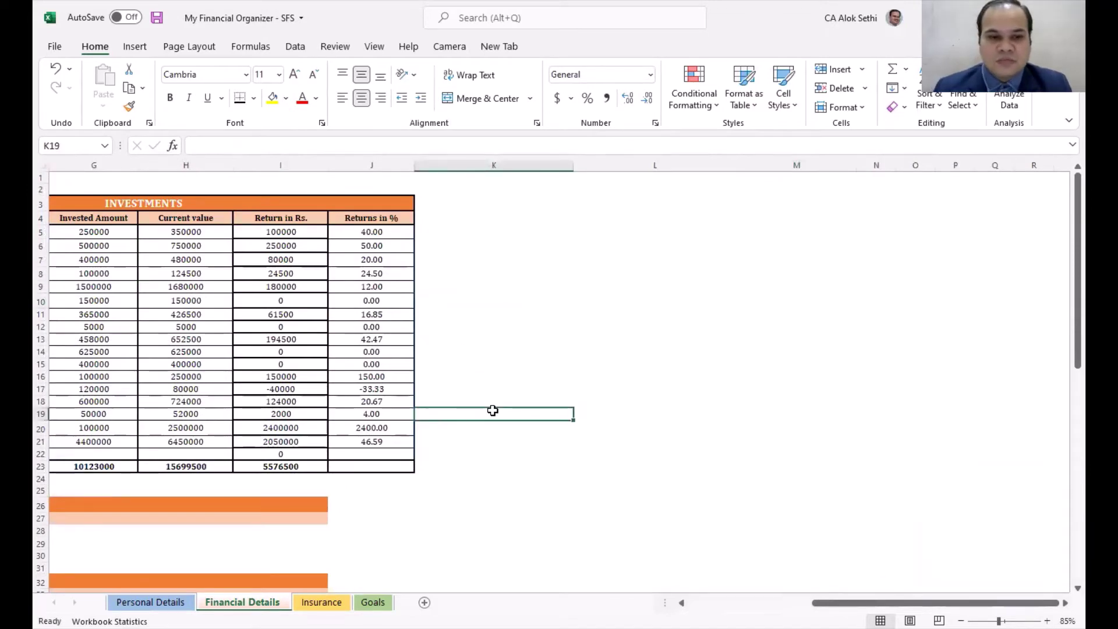
key(Left)
key(Left)
key(Left)
key(Left)
key(Left)
key(Left)
key(Left)
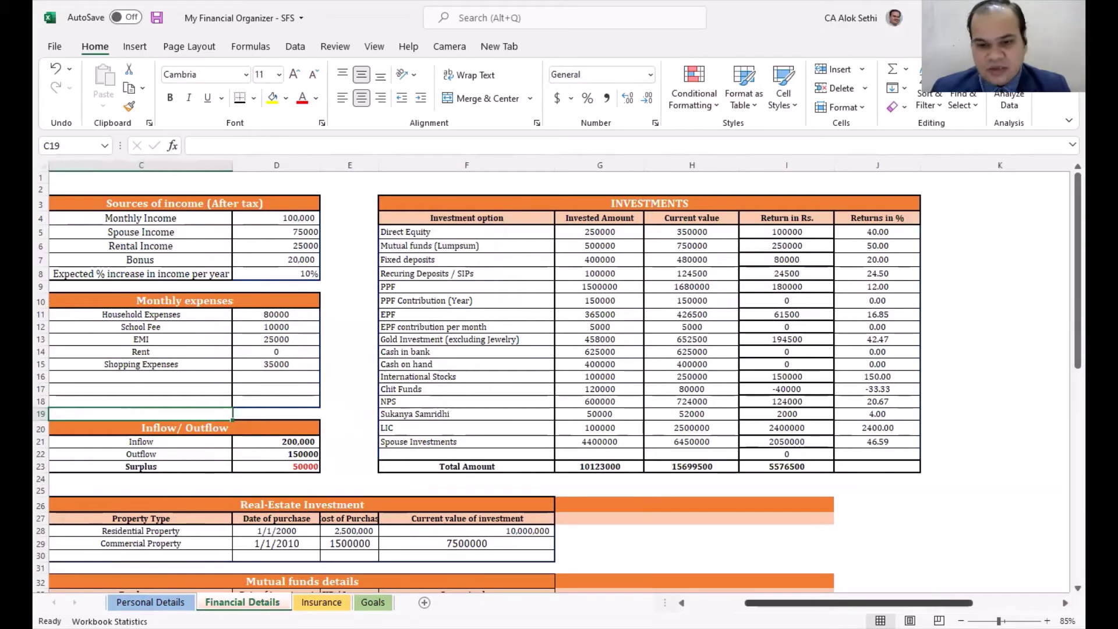
ctrl+scroll(466, 410, up, 2)
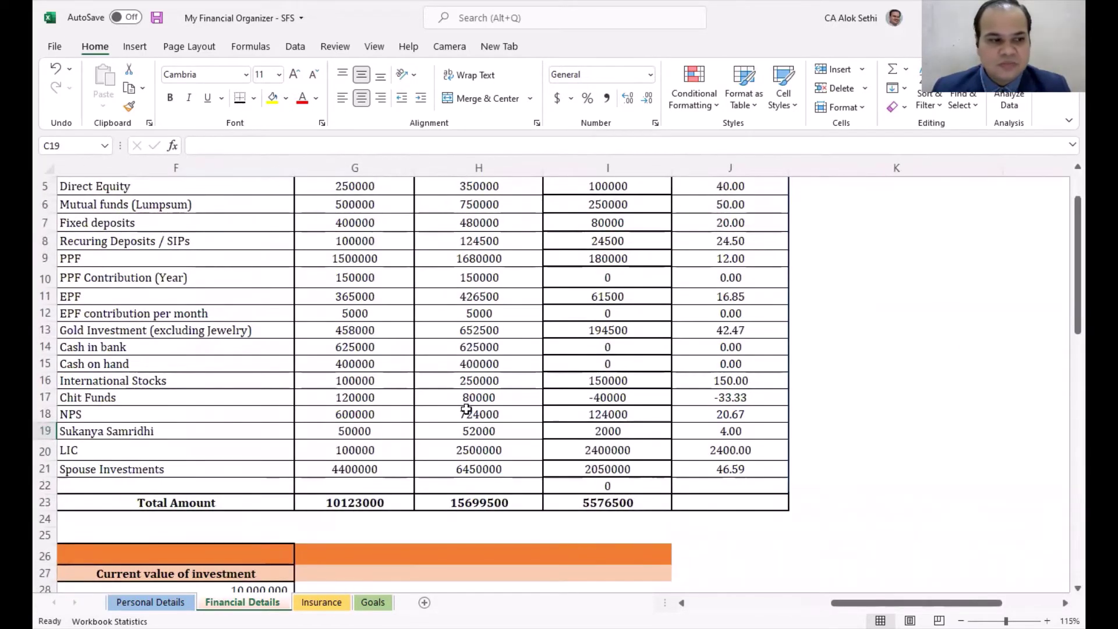
scroll(466, 410, up, 1)
click(307, 367)
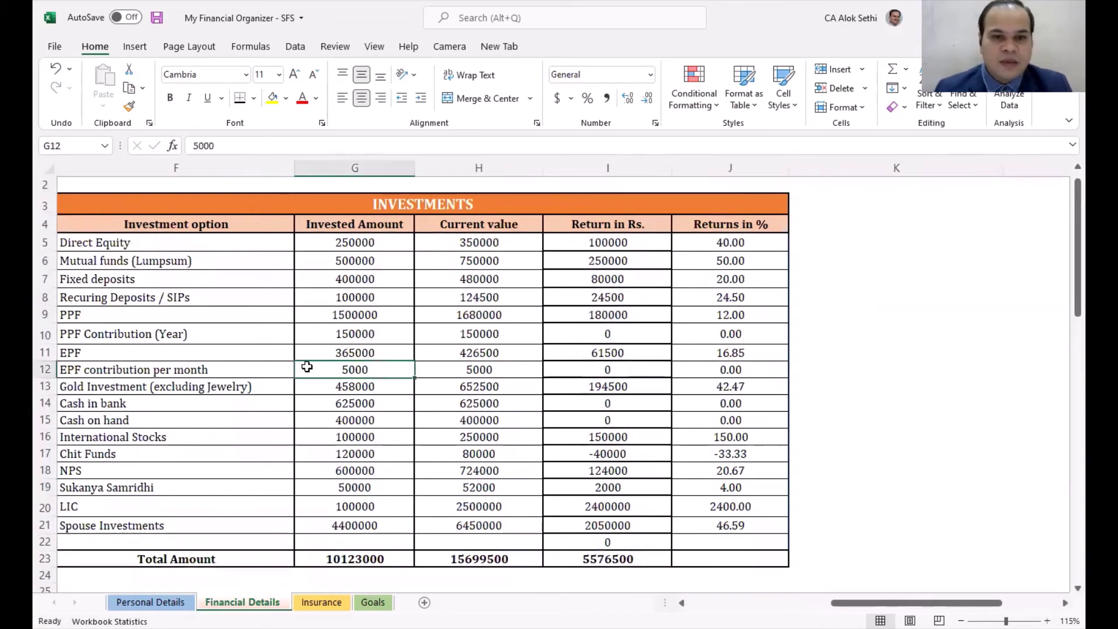
key(Left)
key(Left)
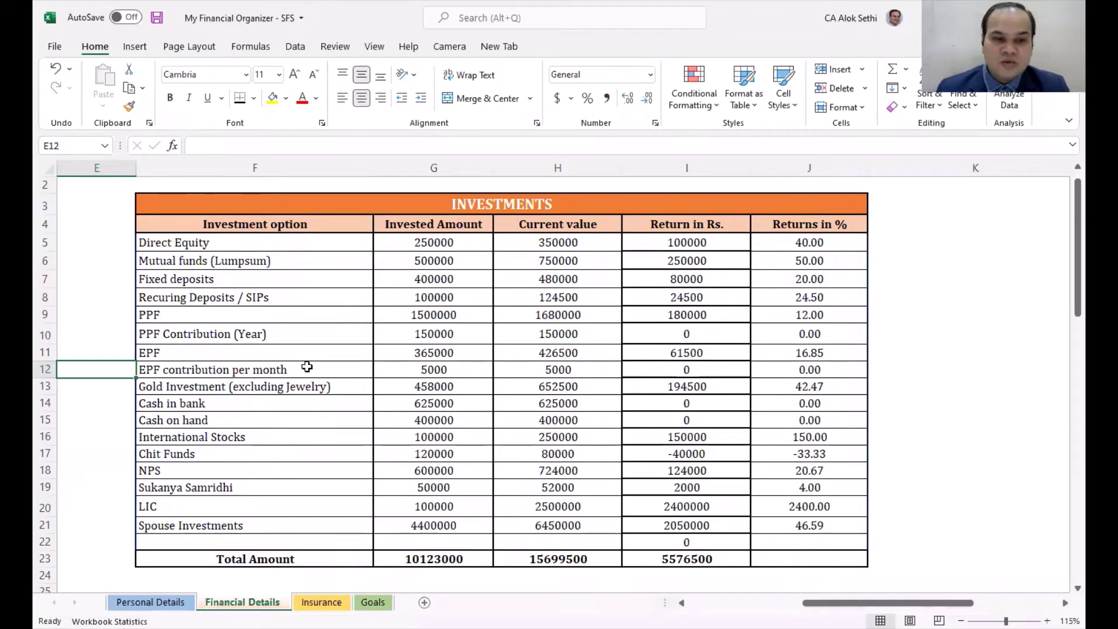
click(281, 243)
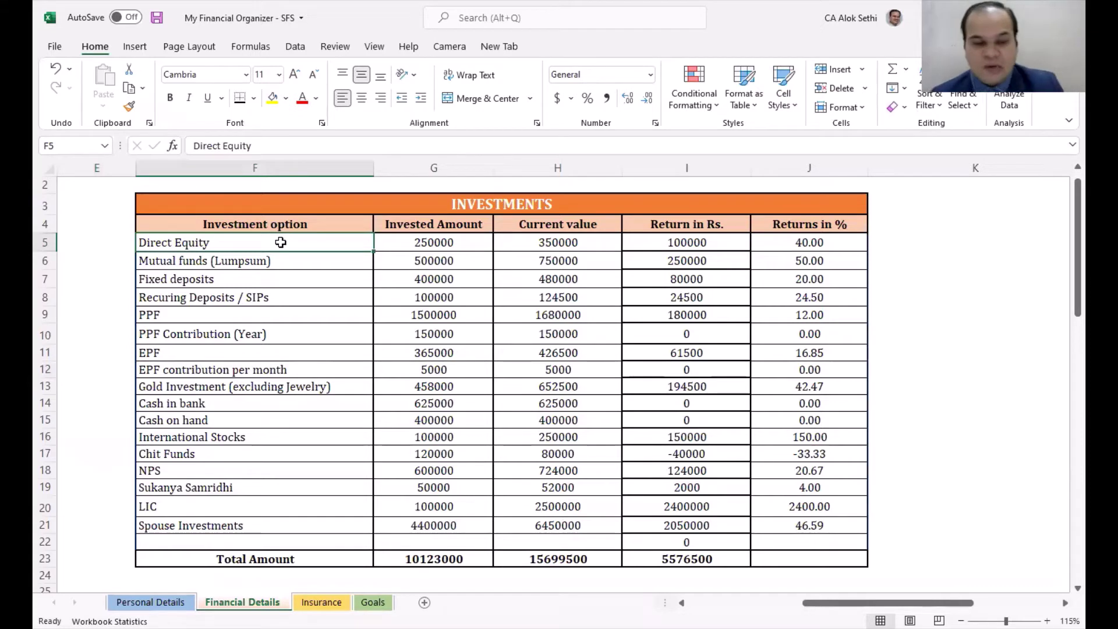
key(Down)
key(Down)
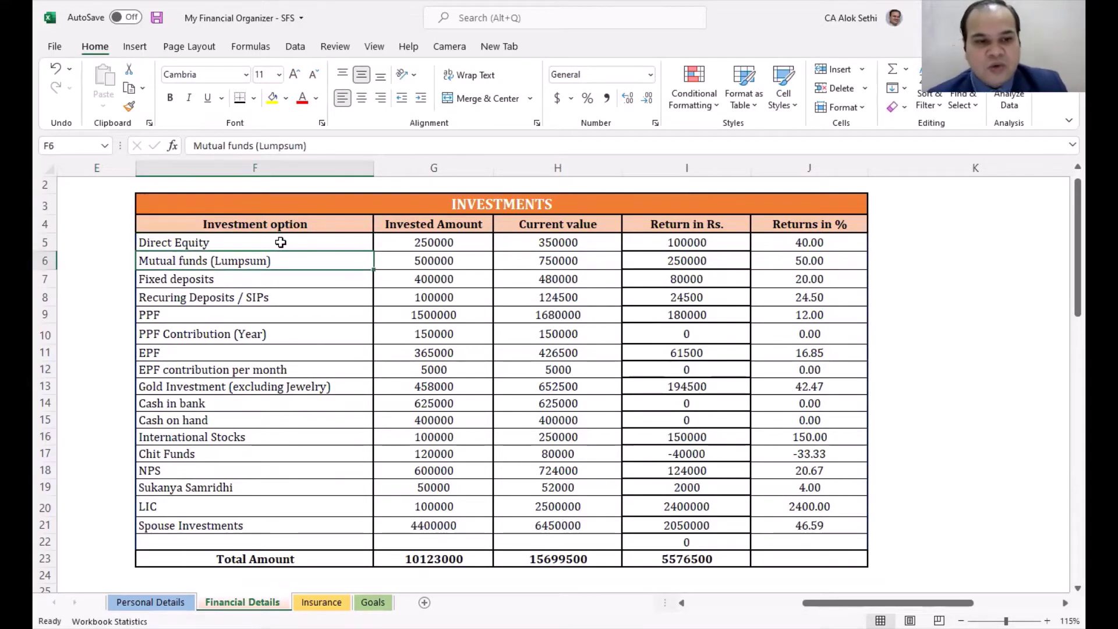
key(Down)
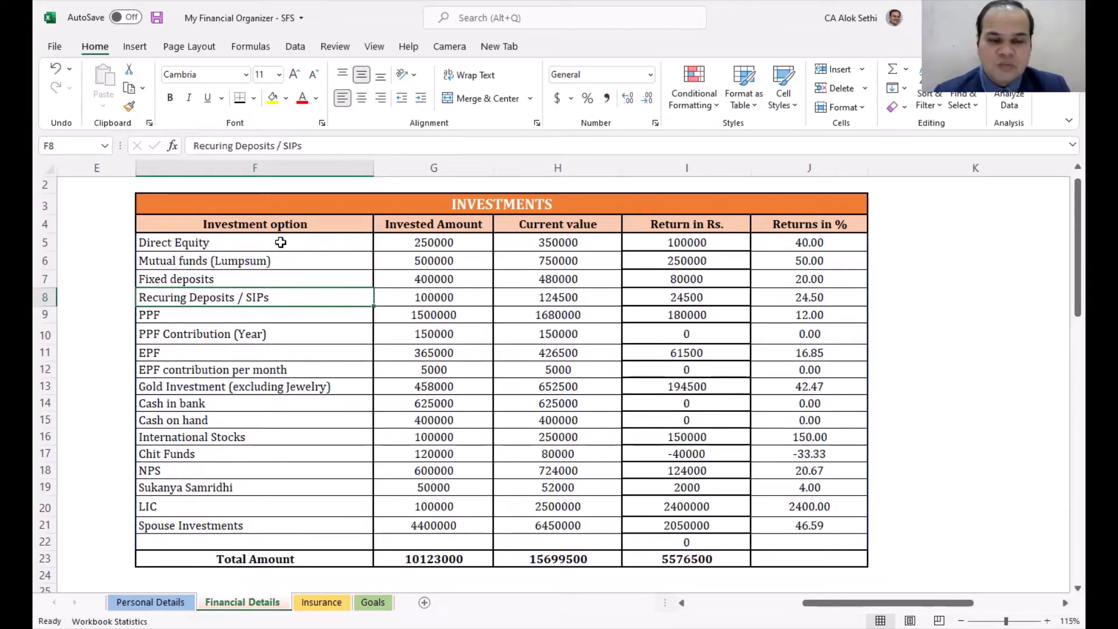
key(Down)
key(Down)
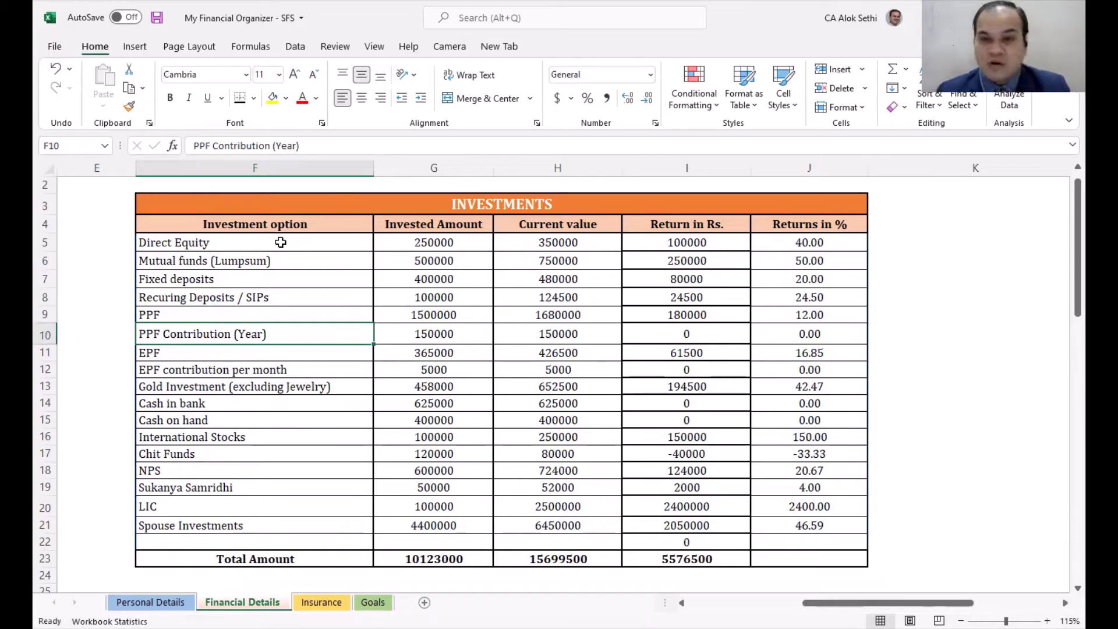
key(Down)
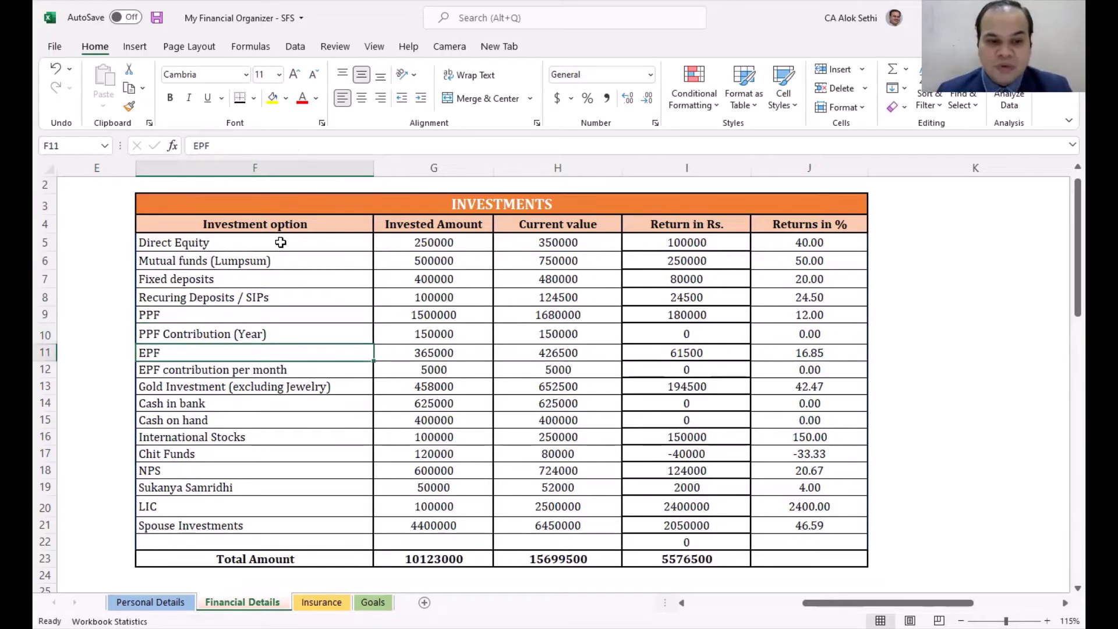
key(Down)
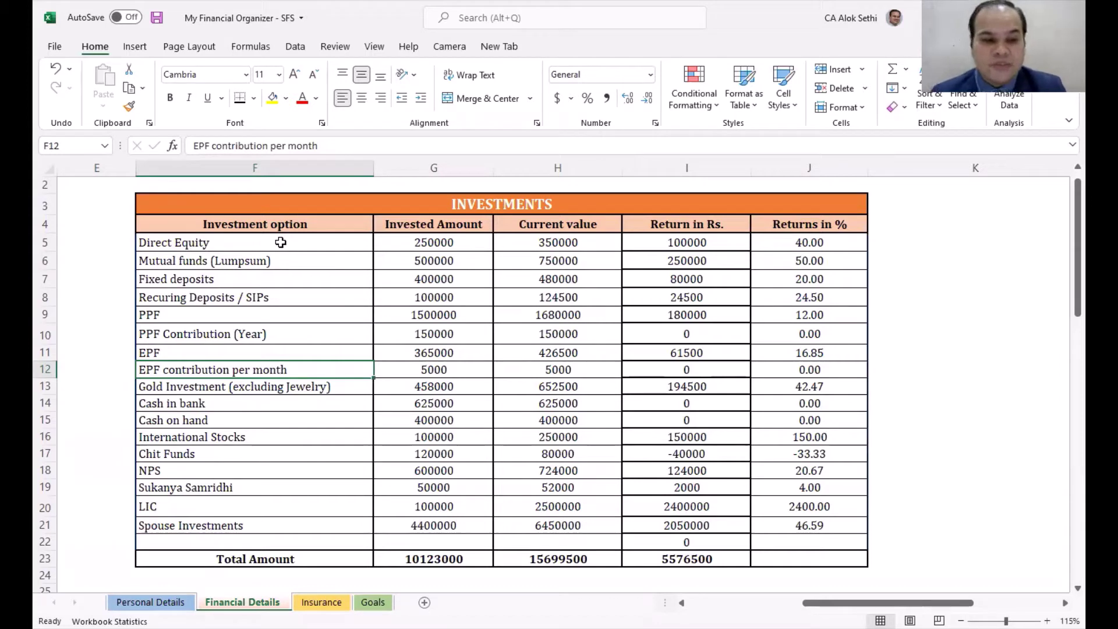
key(Down)
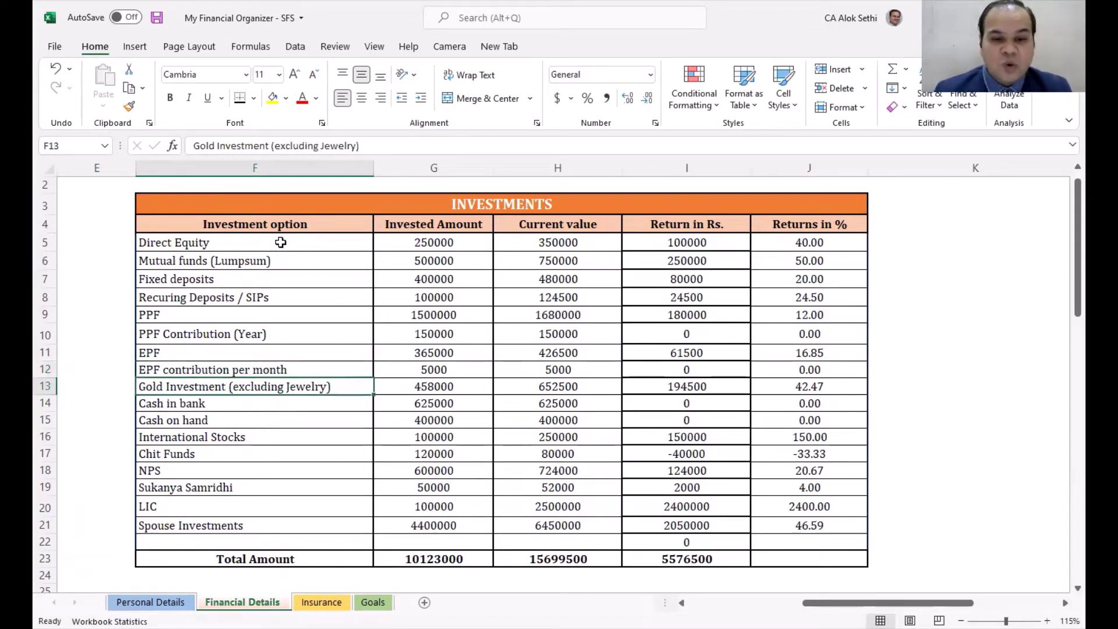
key(Down)
key(Down)
key(Down)
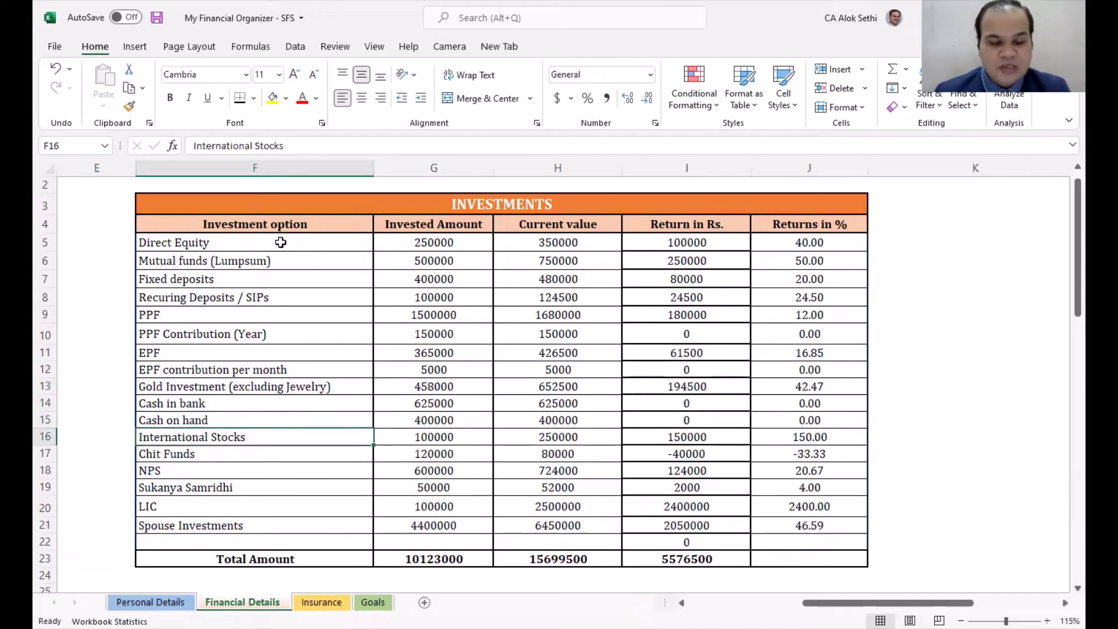
Step: Correct the F16 investment label to read 'International Stocks / Cryptocurrency'
key(F2)
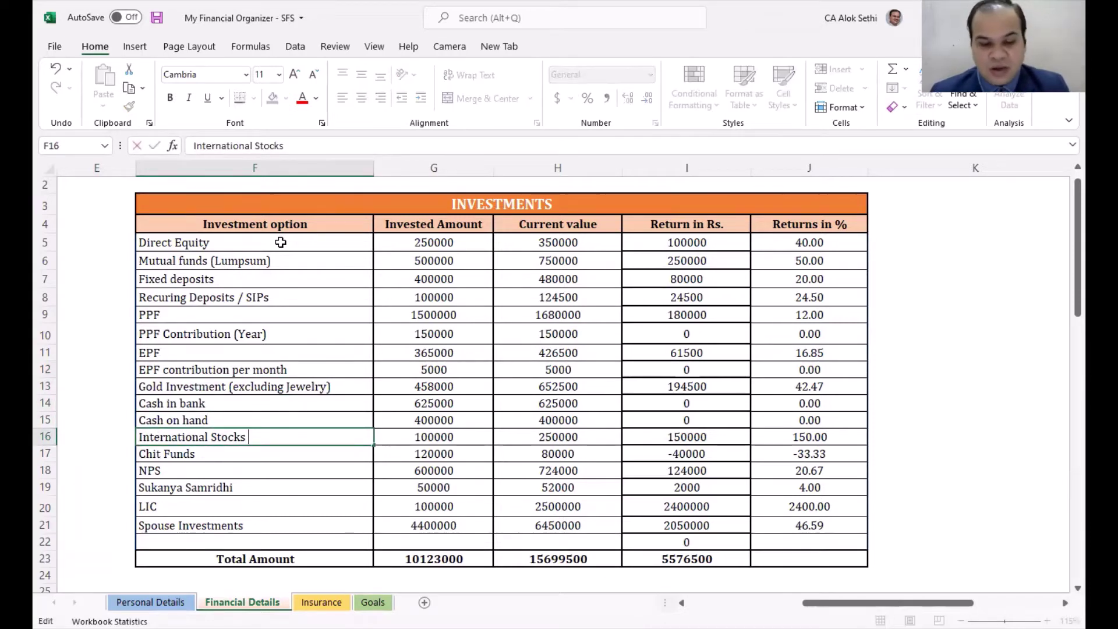
text(/ Cry)
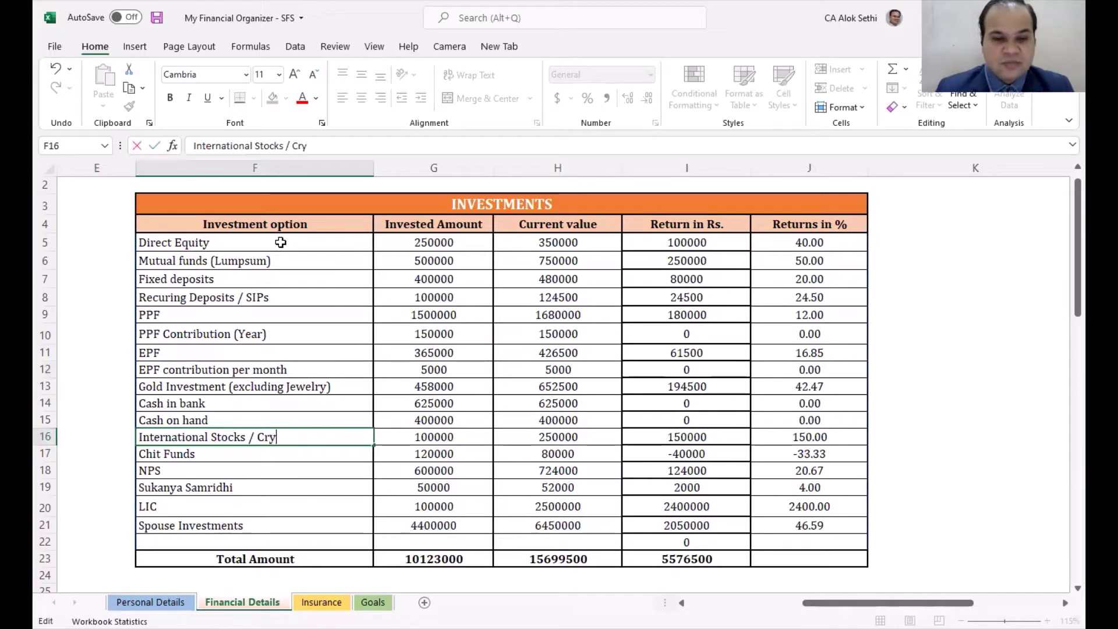
text(ptocurren)
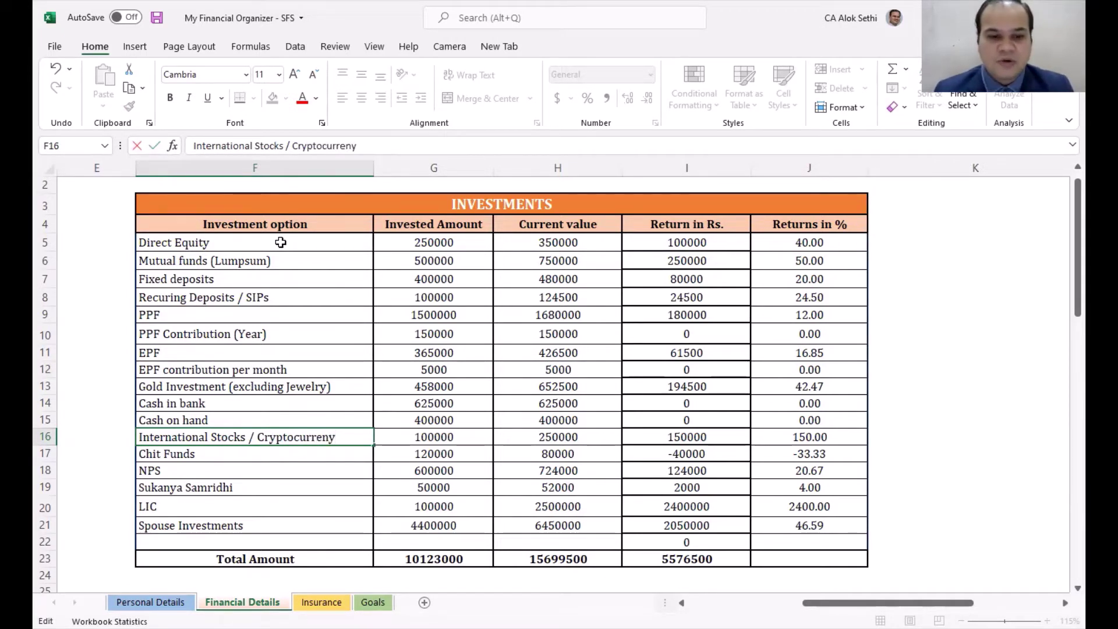
text(y)
key(BackSpace)
text(c)
key(Return)
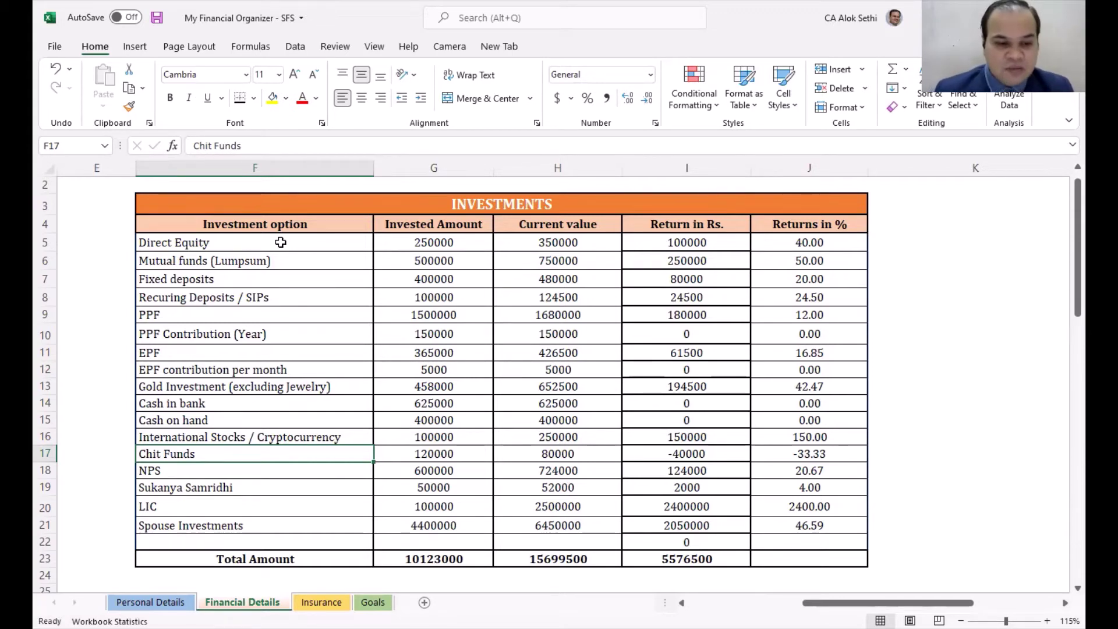
key(Down)
key(Down)
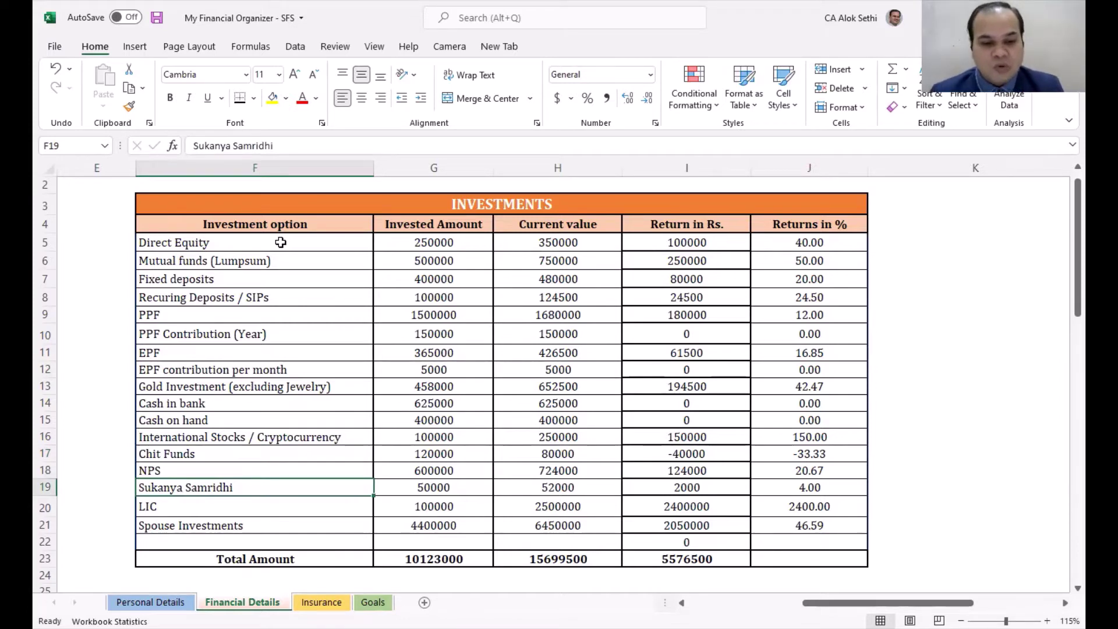
key(Down)
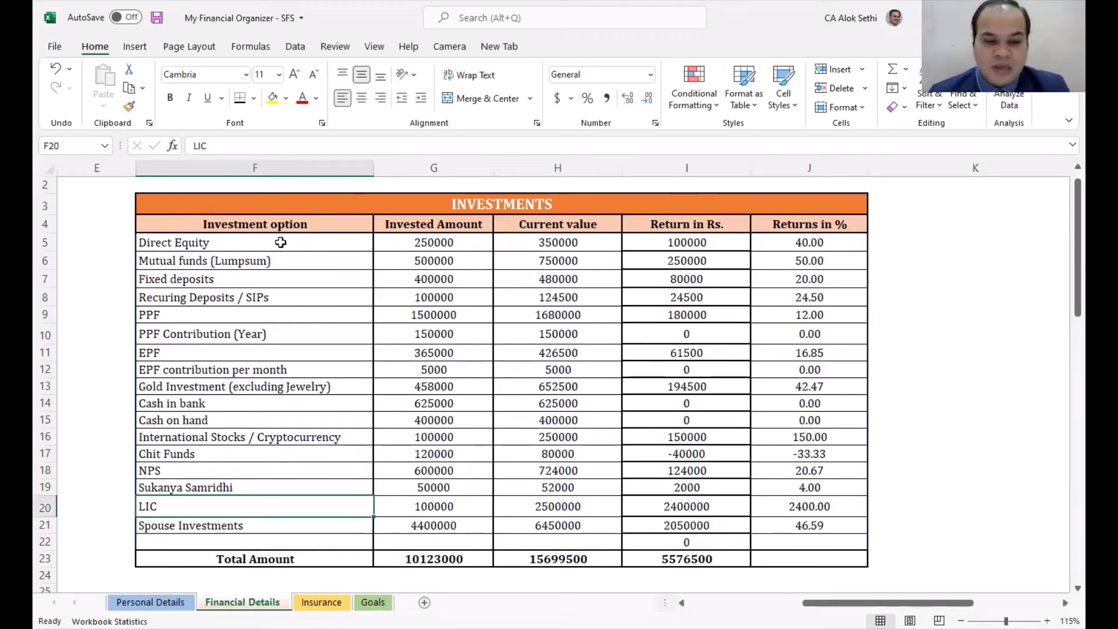
key(Down)
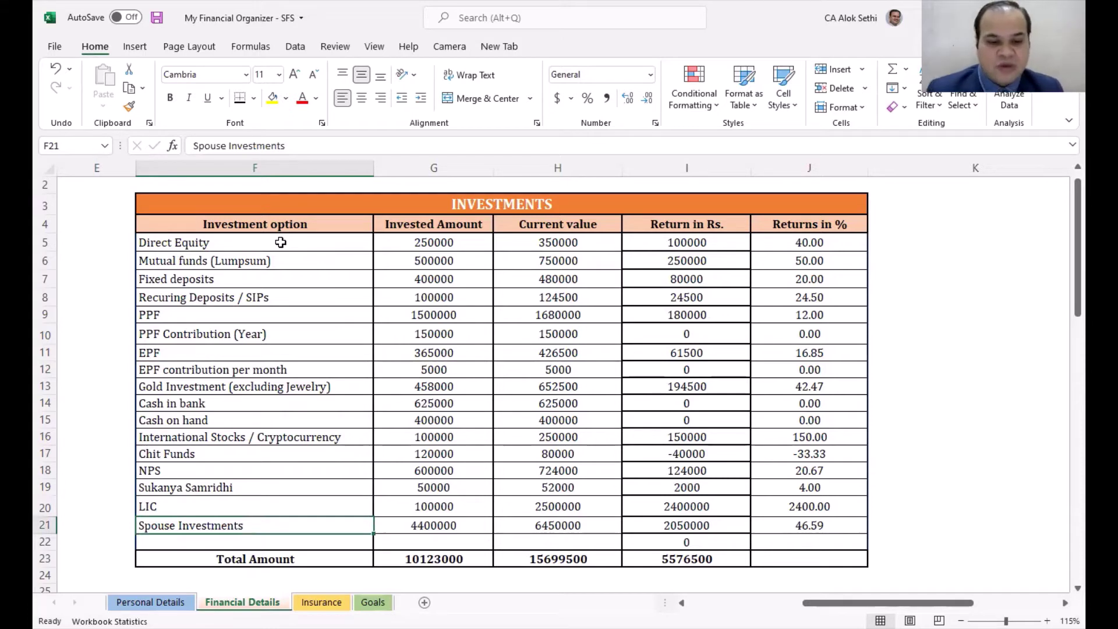
key(Up)
key(Up)
key(Up)
key(Up)
key(Up)
key(Up)
key(Up)
key(Up)
key(Up)
key(Up)
key(Up)
key(Up)
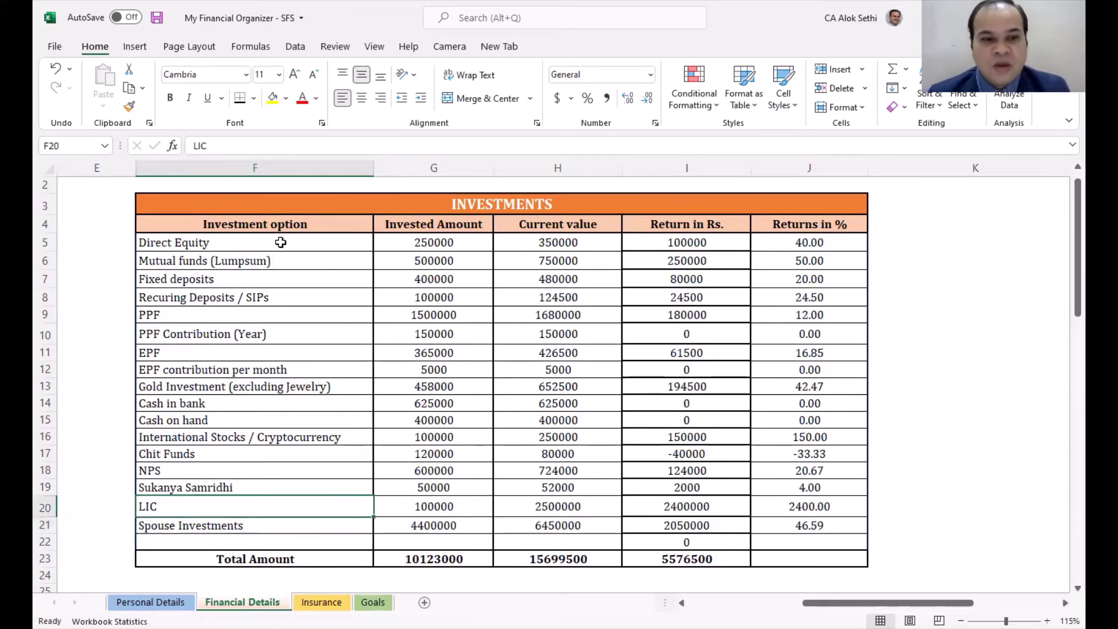
Step: Check each Return in Rs. formula from Direct Equity down to Chit Funds
key(Right)
key(Up)
key(Up)
key(Up)
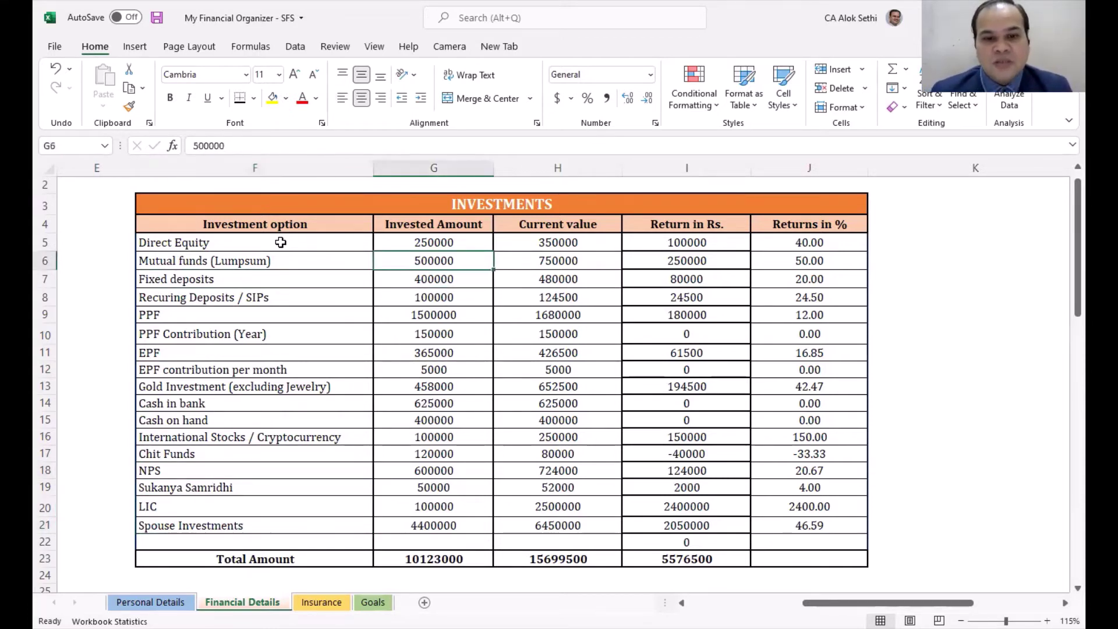
key(Up)
key(Down)
key(Down)
key(Down)
key(Down)
key(Down)
key(Down)
key(Down)
key(Down)
key(Down)
key(Down)
key(Down)
key(Down)
key(Down)
key(Down)
key(Down)
key(Down)
key(Down)
key(Right)
key(Right)
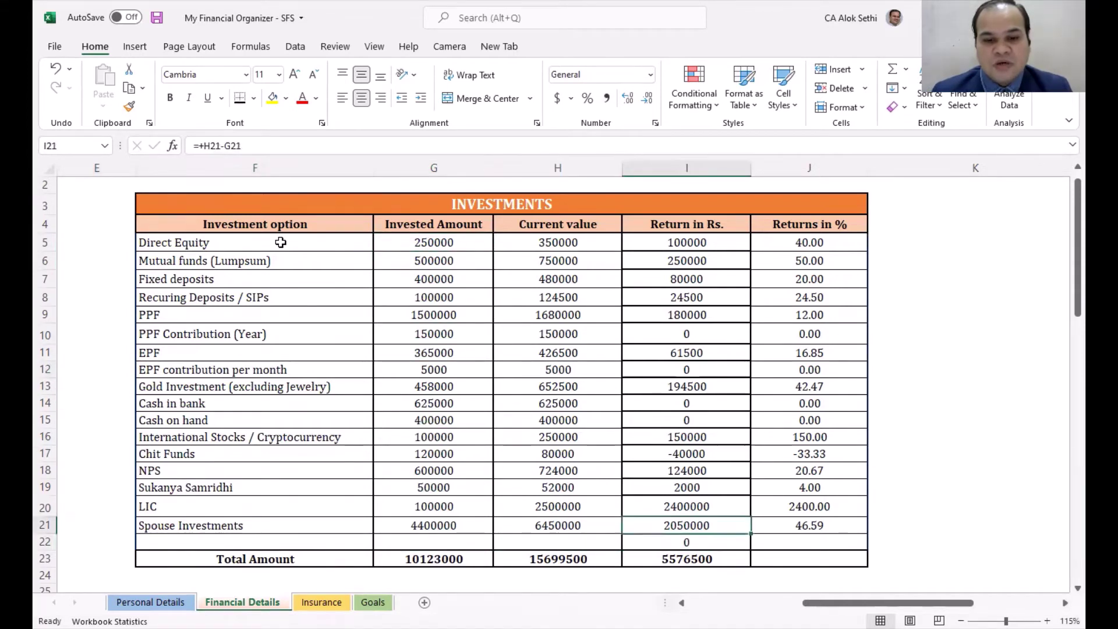
key(Left)
key(Up)
key(Up)
key(Up)
key(Up)
key(Up)
key(Up)
key(Up)
key(Up)
key(Up)
key(Up)
key(Up)
key(Up)
key(Up)
key(Up)
key(Up)
key(Up)
key(Up)
key(Up)
key(Up)
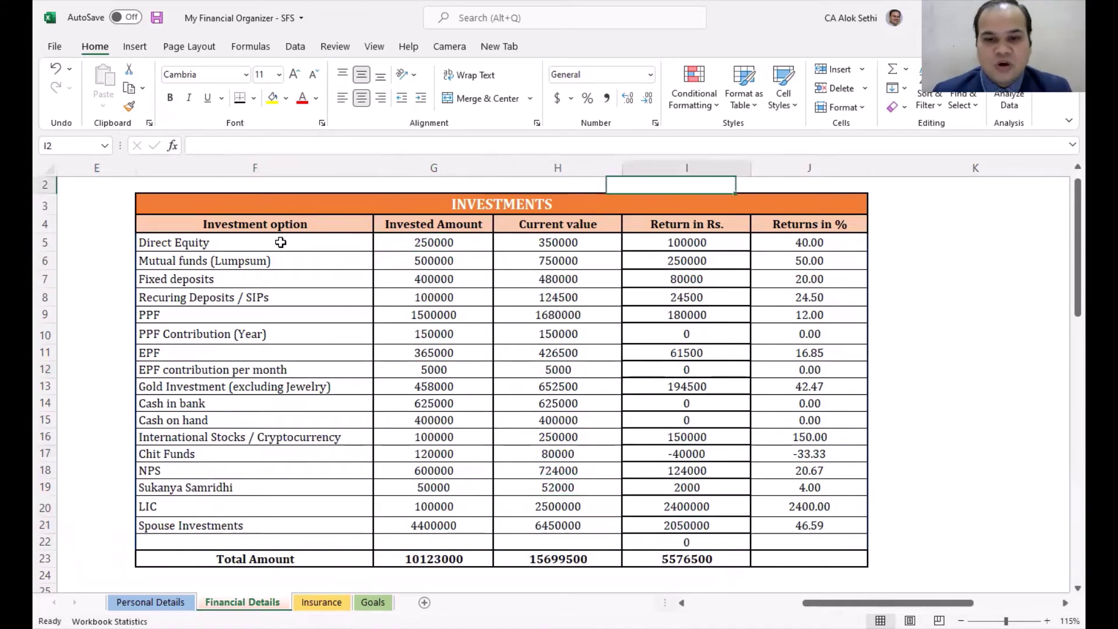
key(Down)
key(Down)
key(Right)
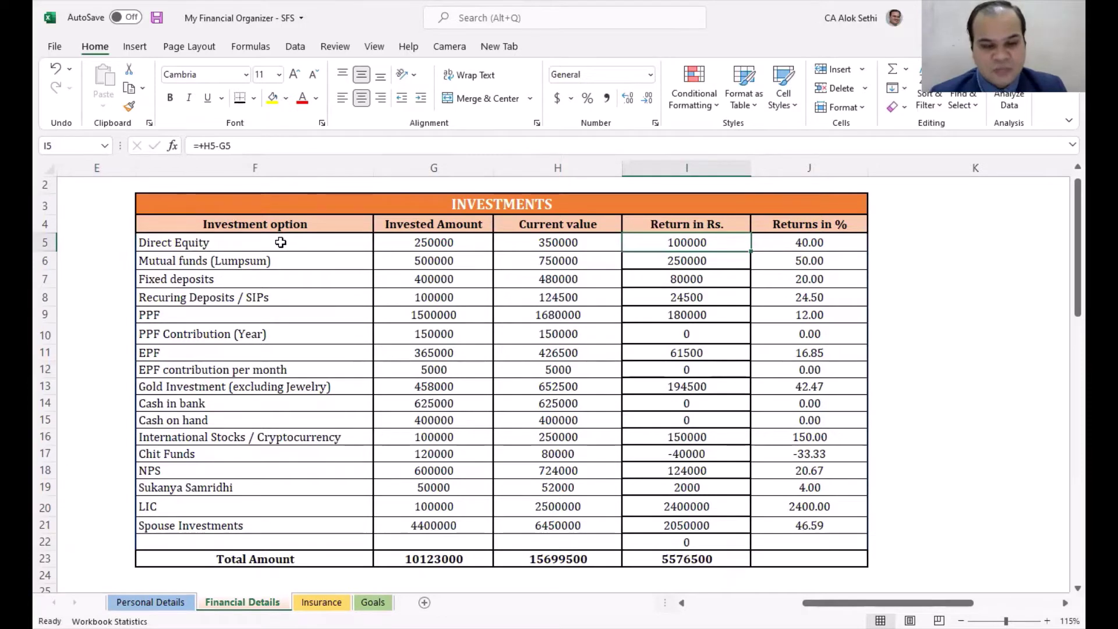
key(F2)
key(Return)
key(F2)
key(Return)
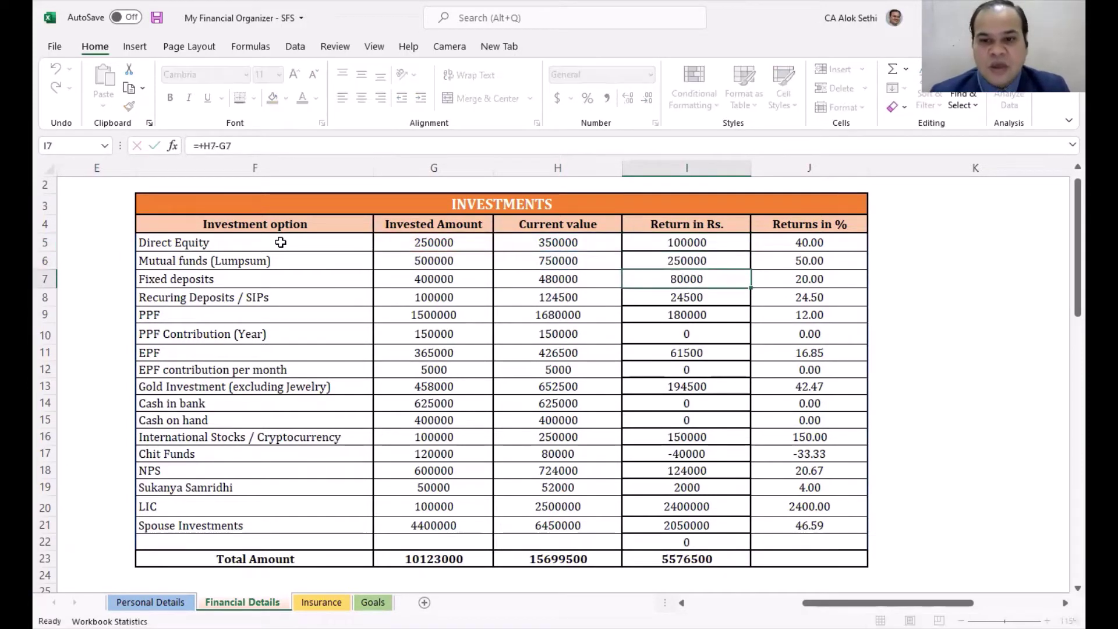
key(F2)
key(Return)
key(F2)
key(Return)
key(F2)
key(Return)
key(F2)
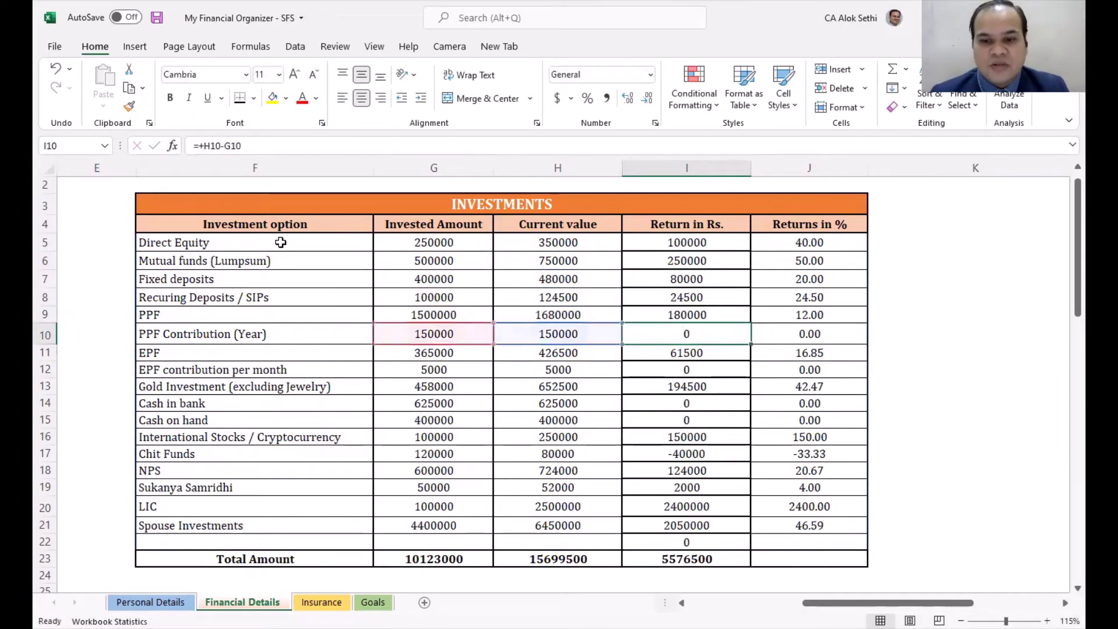
key(Return)
key(F2)
key(Return)
key(Return)
key(Return)
key(Return)
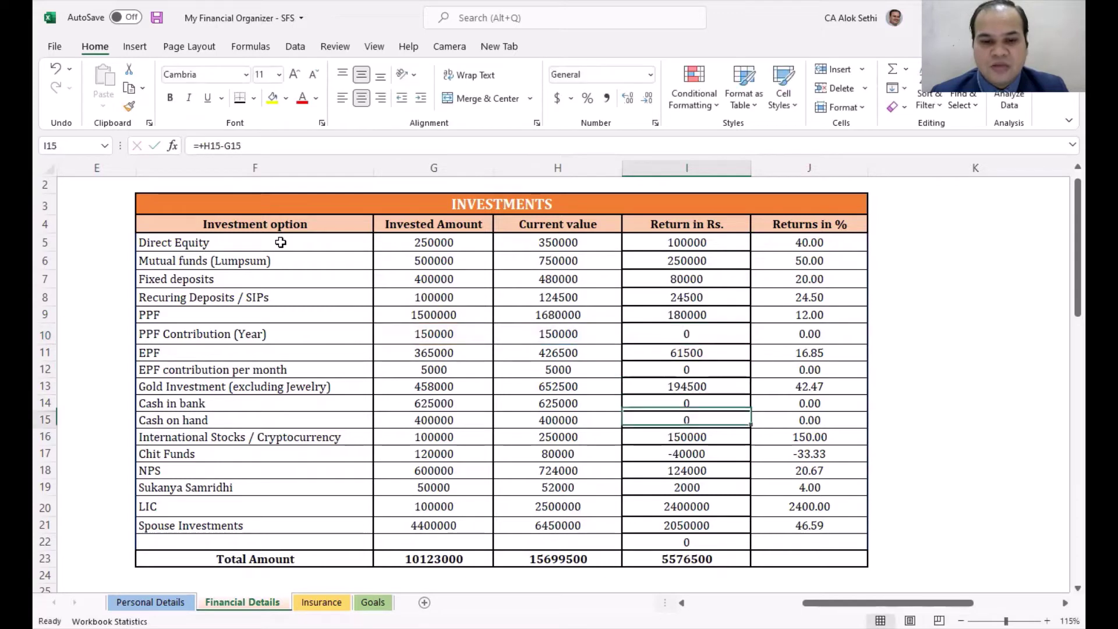
key(F2)
key(Return)
key(Return)
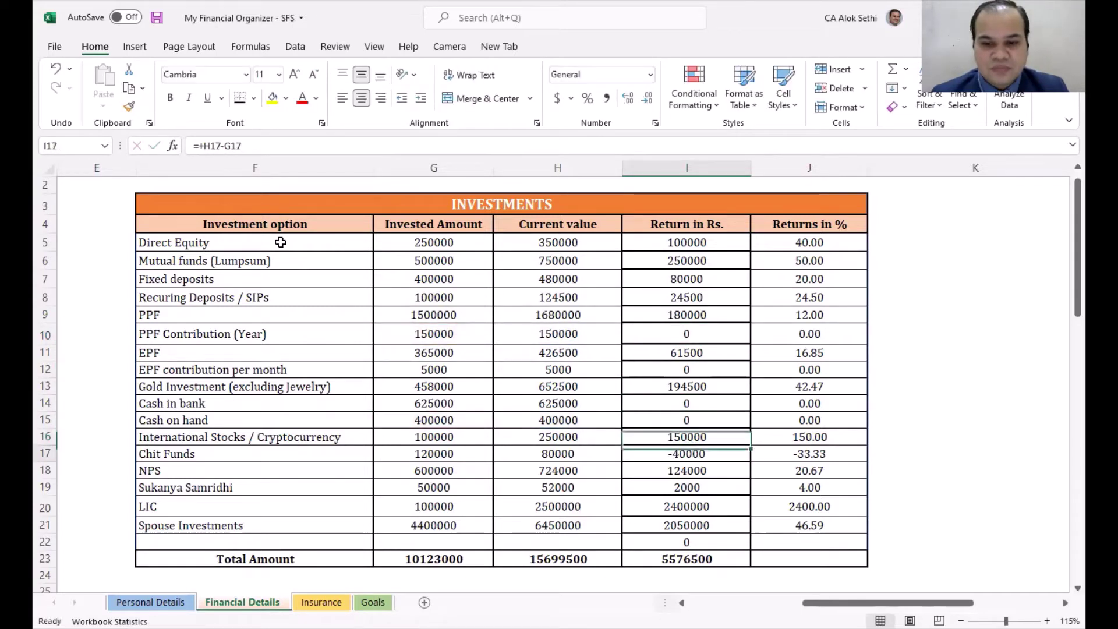
key(F2)
key(Escape)
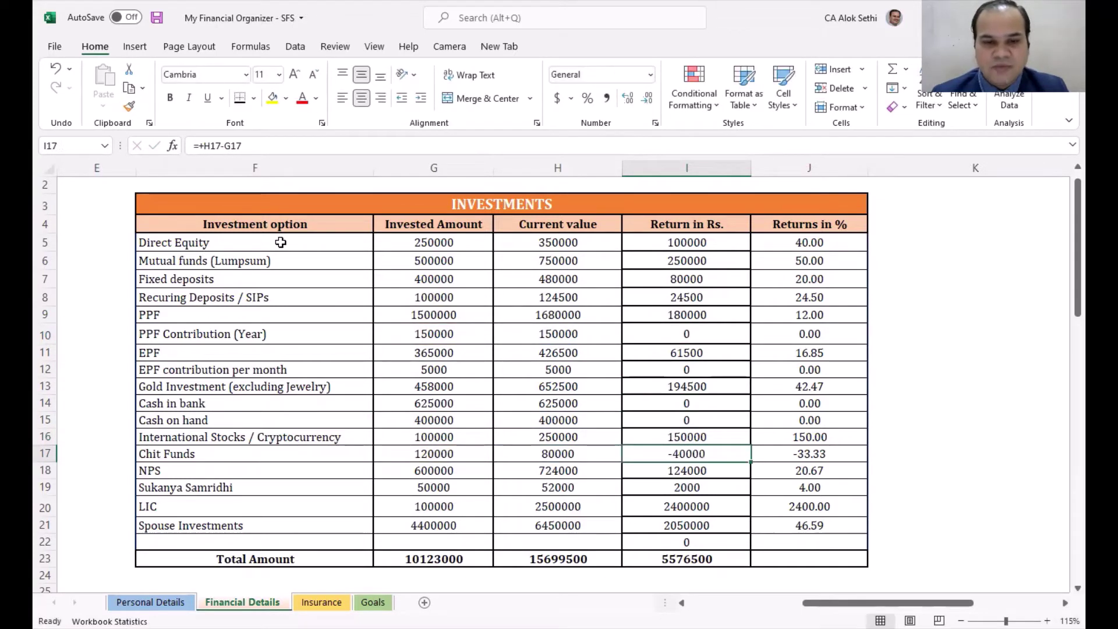
Step: Check the Returns in % formulas down the column, then the Invested Amount total
key(Right)
key(Up)
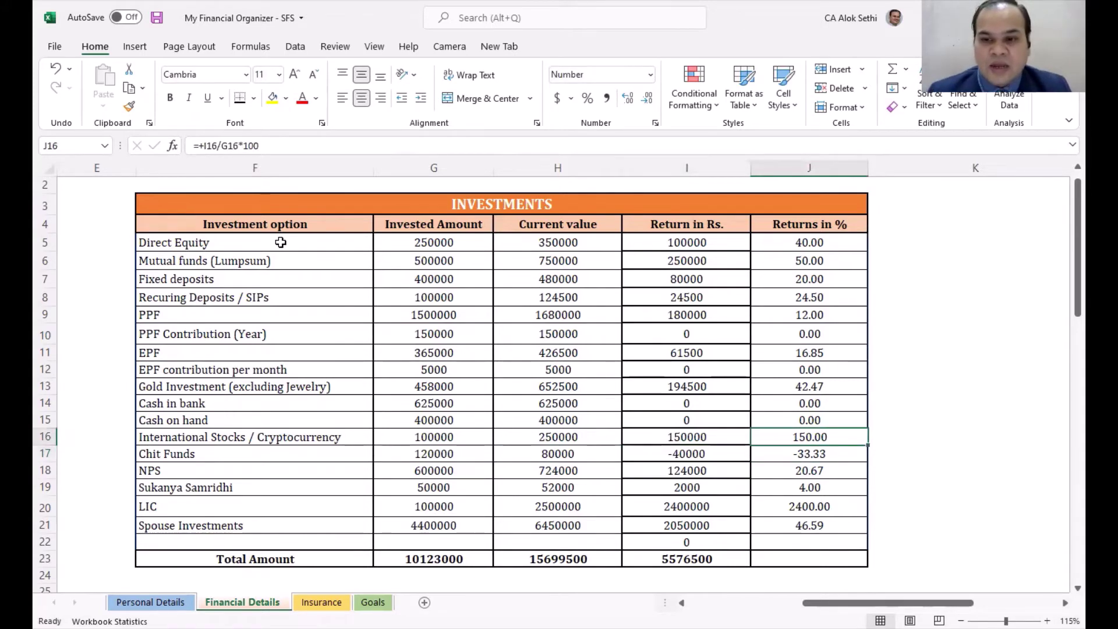
key(Up)
key(Up)
key(Up)
key(Up)
key(Up)
key(Up)
key(Up)
key(Up)
key(Up)
key(Up)
key(Up)
key(Up)
key(Up)
key(Up)
key(Down)
key(Down)
key(Down)
key(Down)
key(F2)
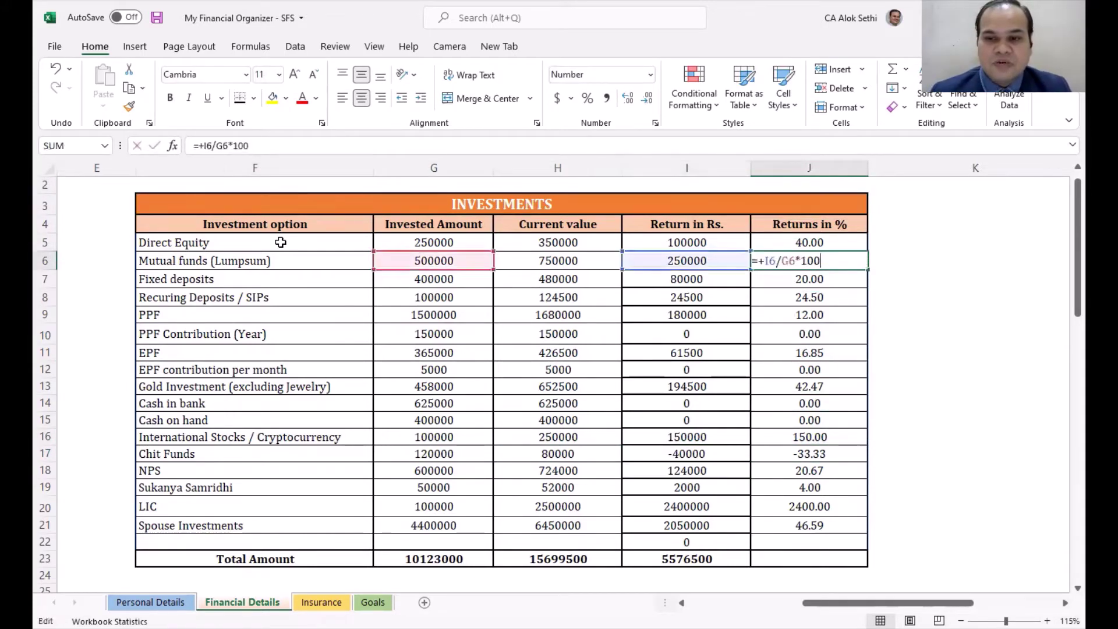
key(Escape)
key(Up)
key(F2)
key(Return)
key(F2)
key(F2)
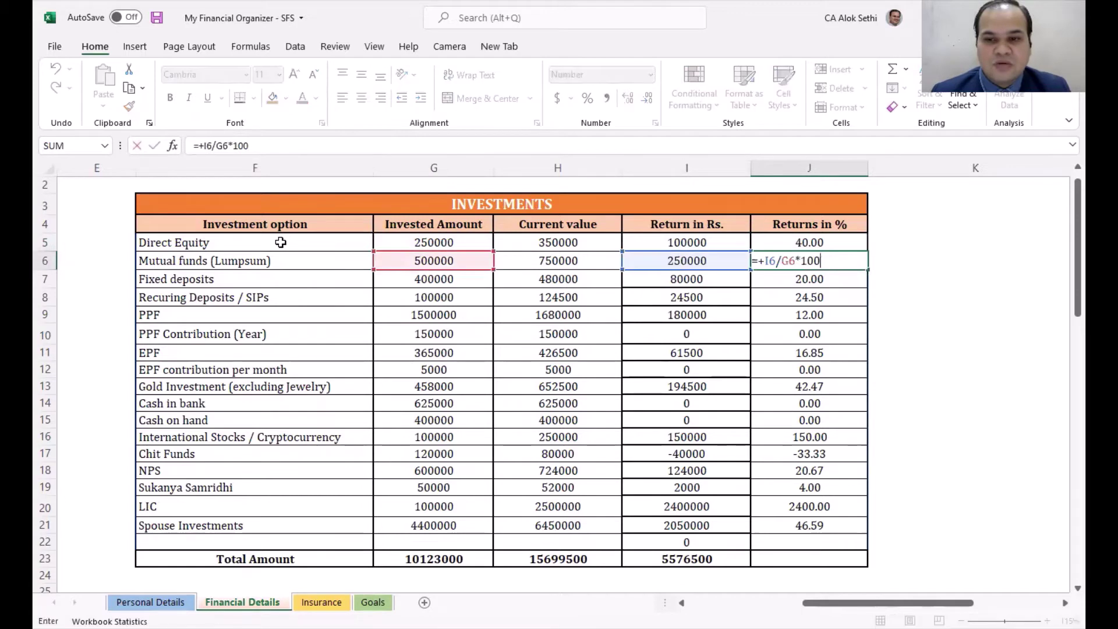
key(Return)
key(F2)
key(Return)
key(F2)
key(Return)
key(F2)
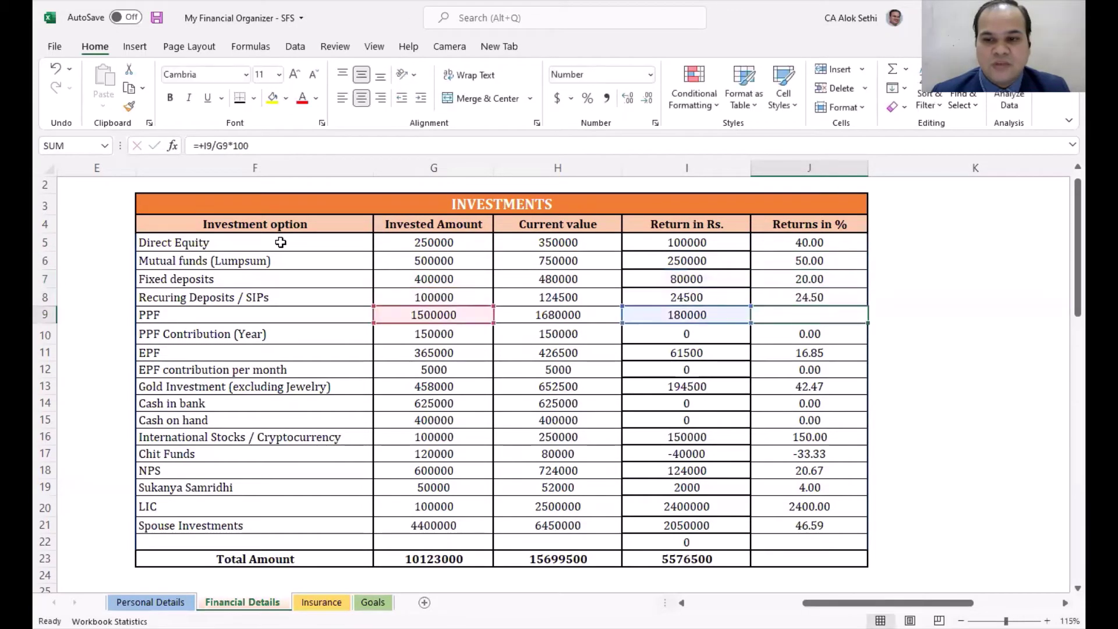
key(Return)
key(F2)
key(Return)
key(Down)
key(Down)
key(Down)
key(Down)
key(Down)
key(Down)
key(Down)
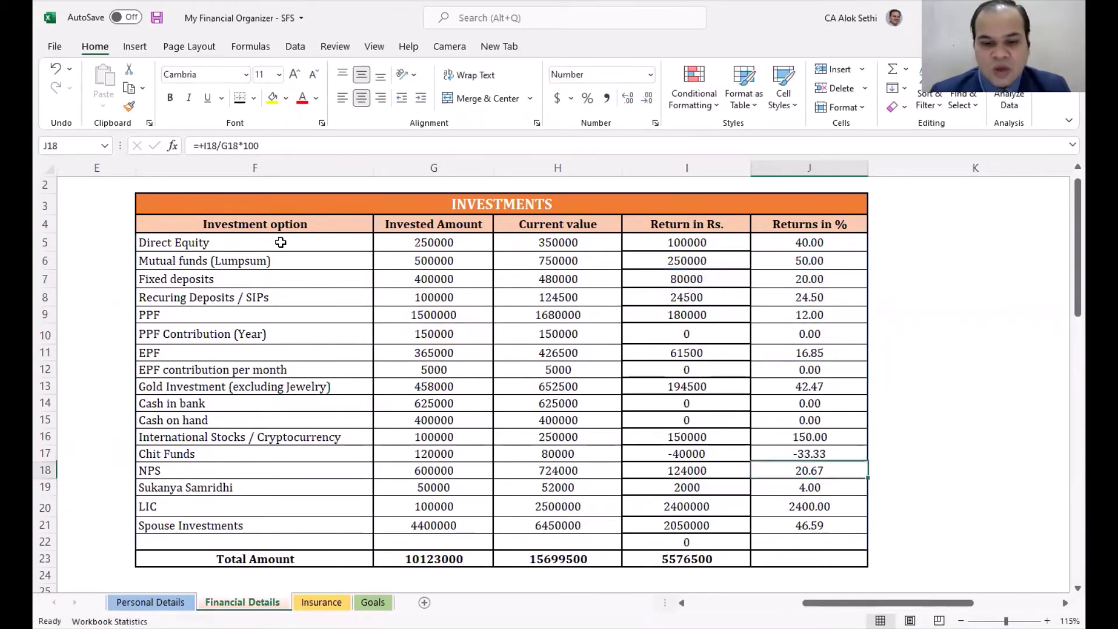
key(Left)
key(Left)
key(Left)
key(Down)
key(Down)
key(Down)
key(Down)
key(Down)
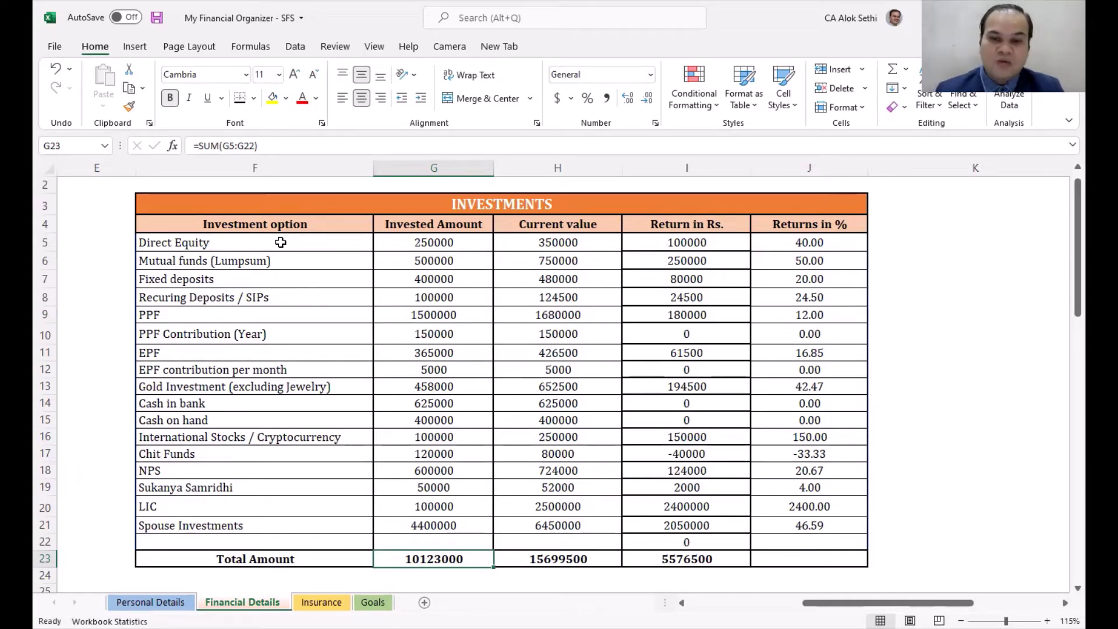
Step: Switch to the Insurance sheet and select the Life Insurance Name of policy column
key(Down)
key(Down)
key(Down)
key(Down)
key(Down)
key(Down)
key(Down)
key(Down)
key(Down)
key(Down)
key(Down)
key(Down)
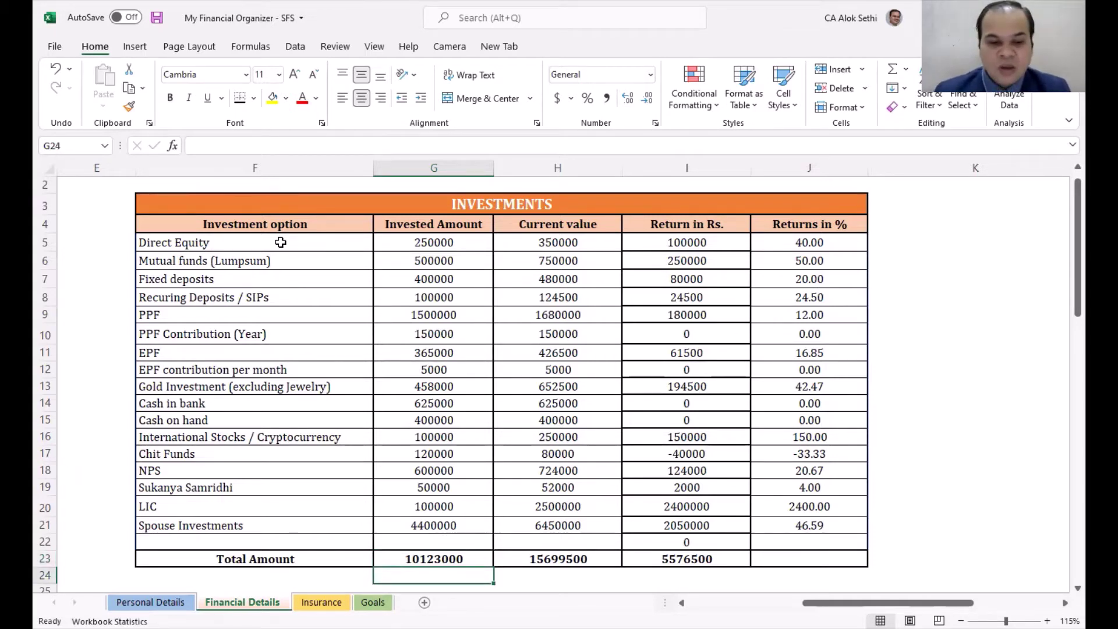
key(Left)
key(Left)
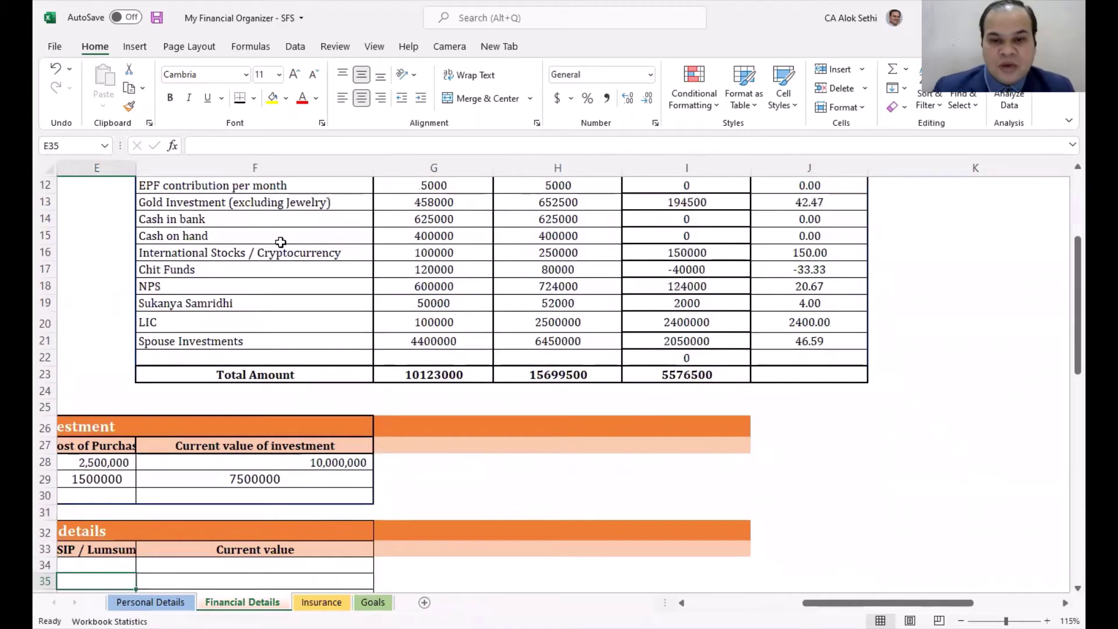
click(310, 602)
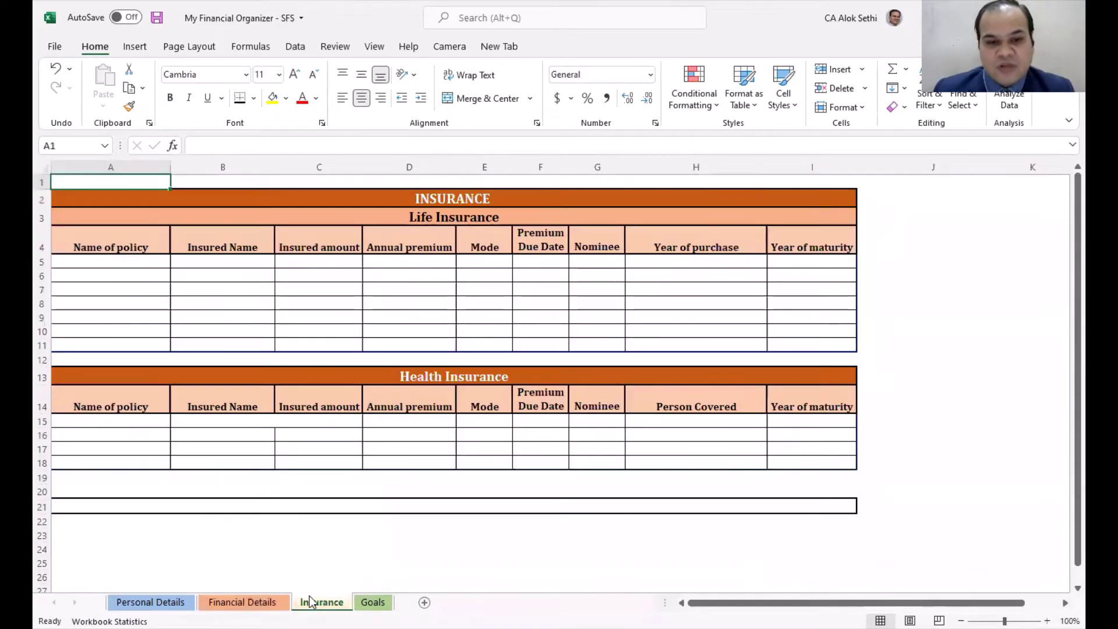
click(327, 290)
key(Left)
key(Left)
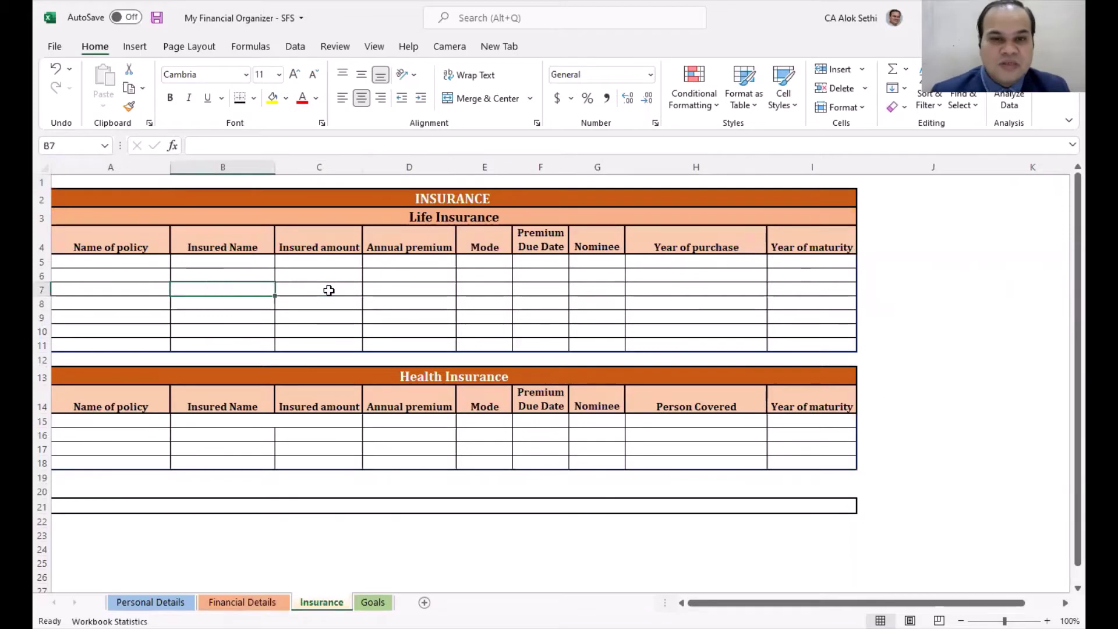
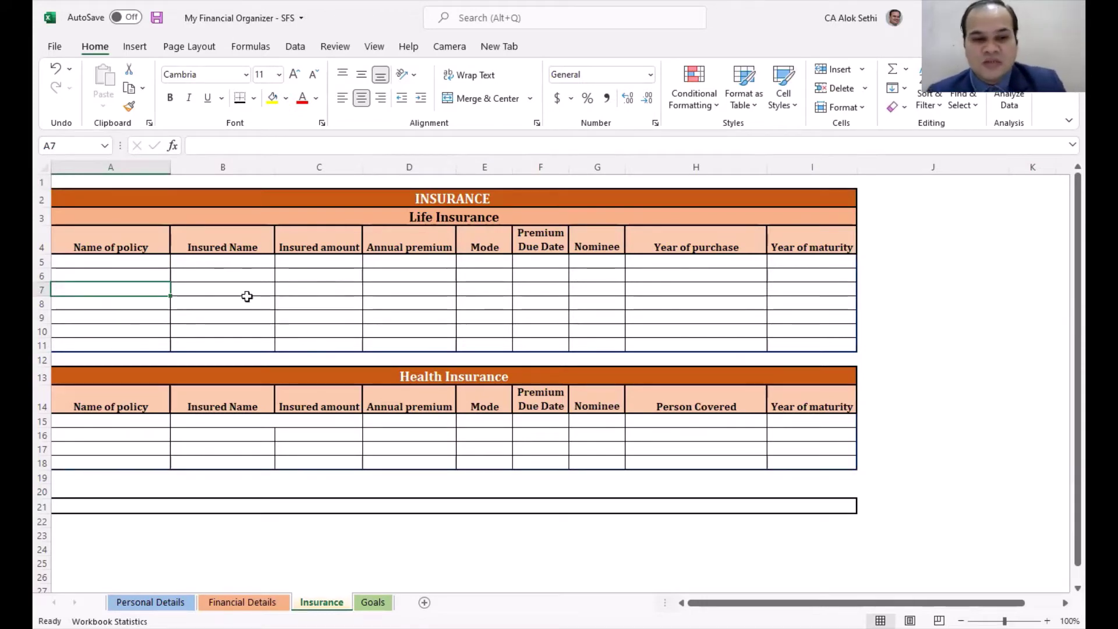
Step: Put the insured person's name in B5 and the policy name Jeevan Anand in A5
click(88, 262)
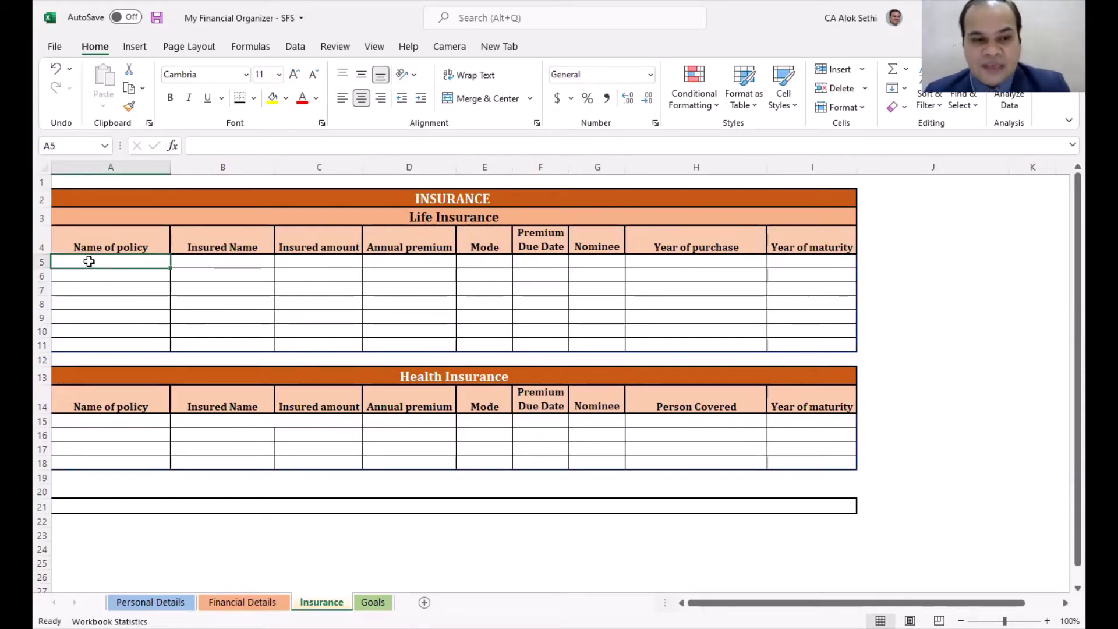
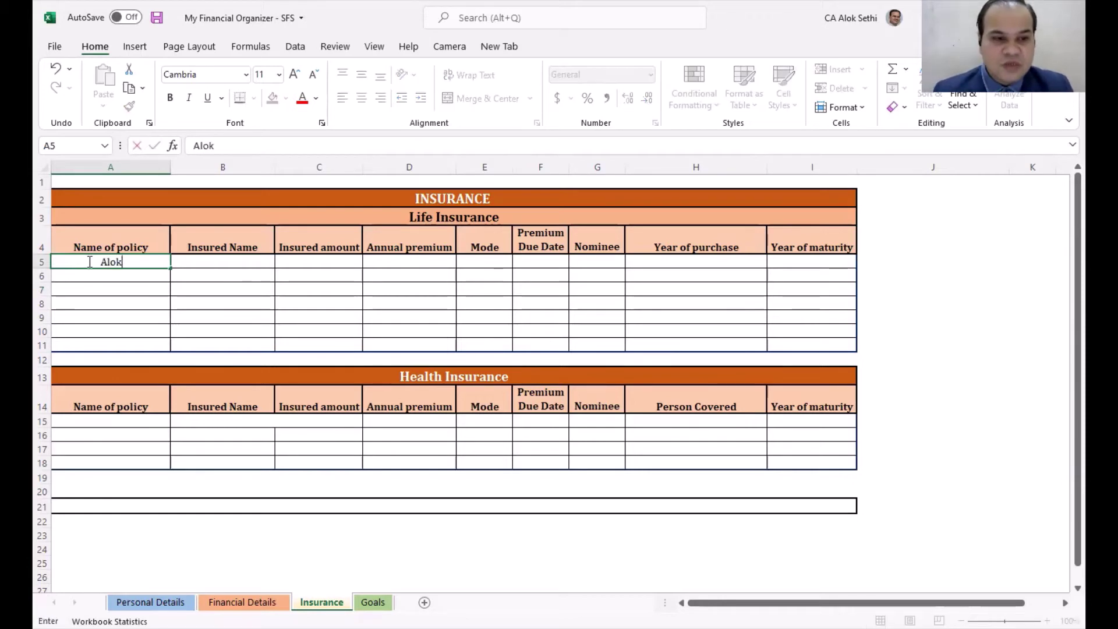
key(Tab)
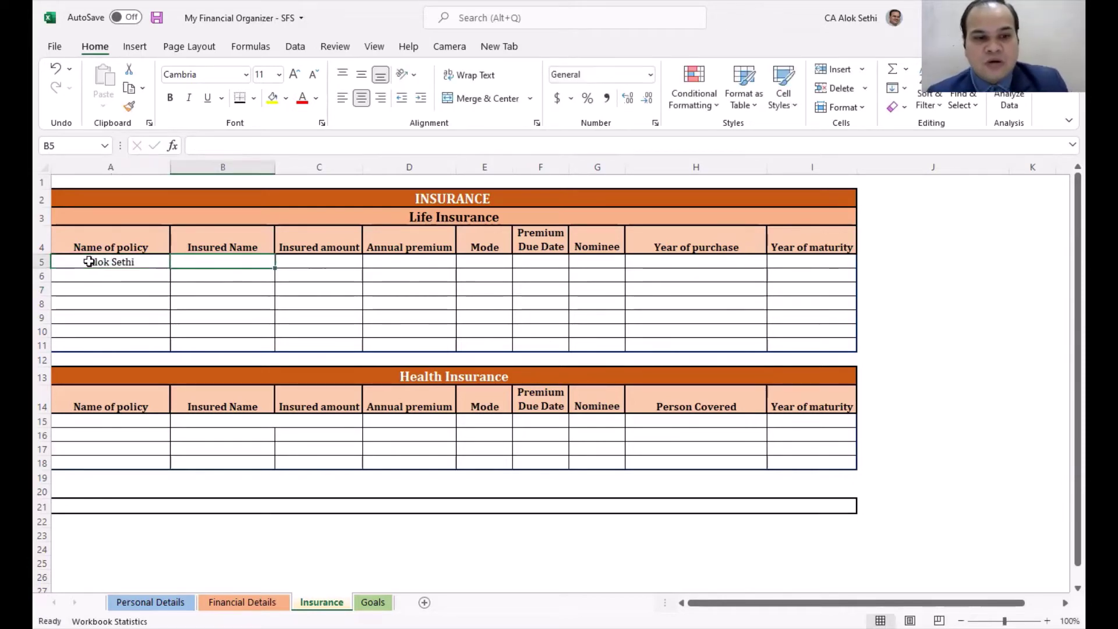
click(89, 262)
key(ctrl+x)
key(Right)
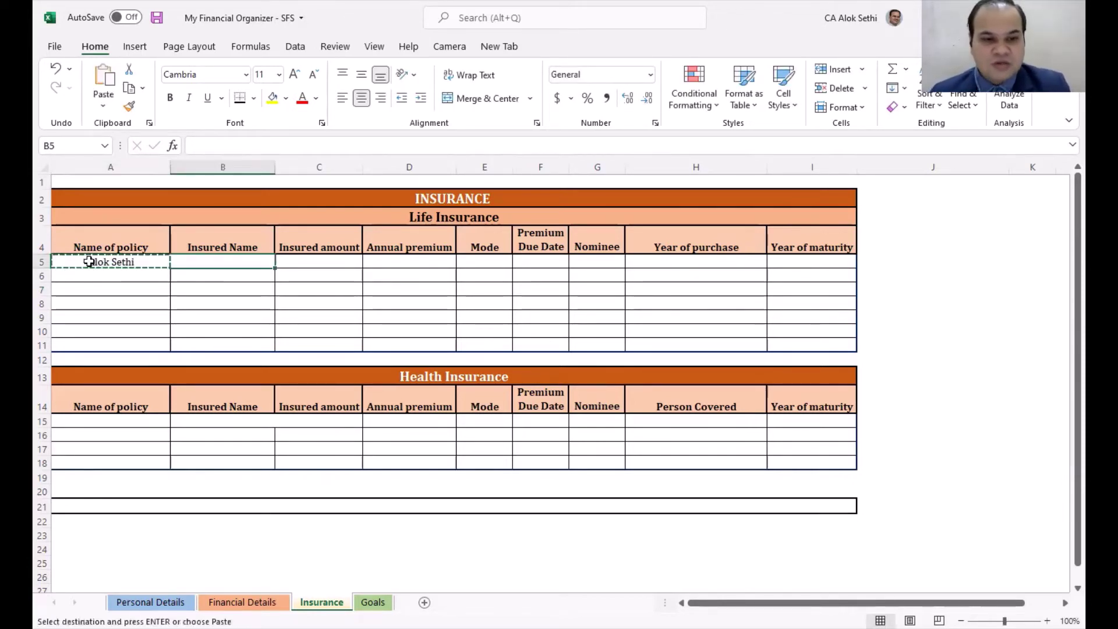
key(ctrl+v)
click(88, 262)
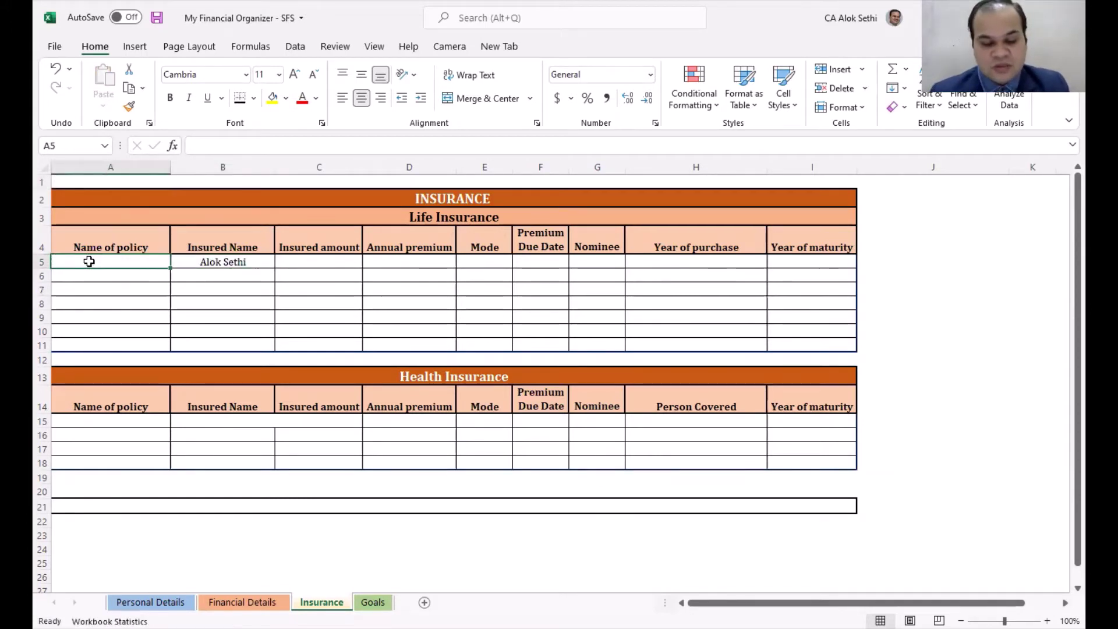
text(Jeevan)
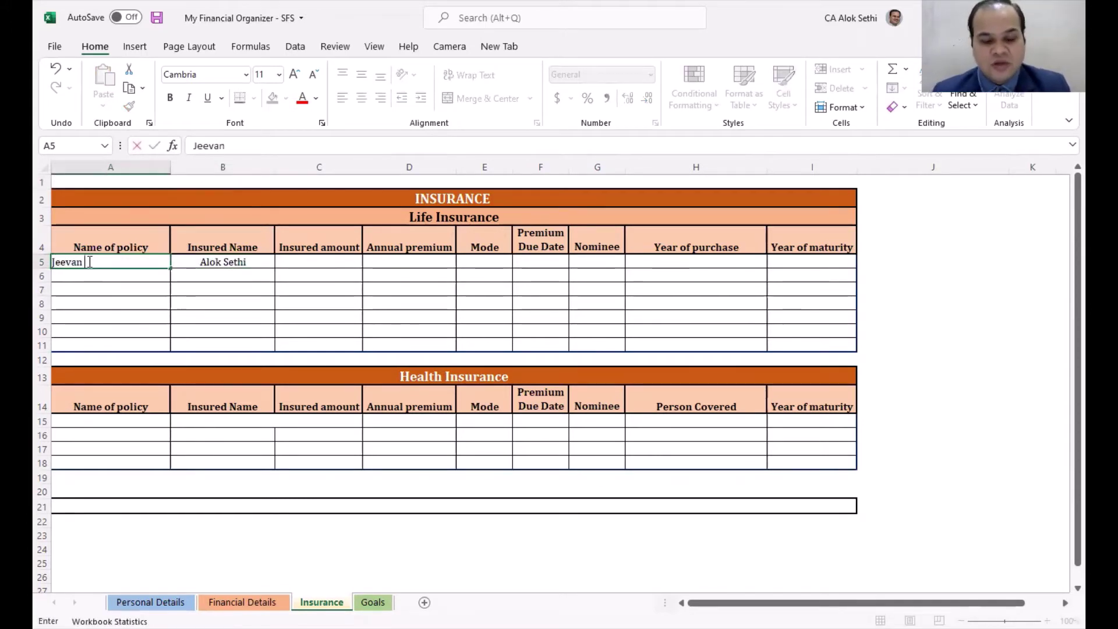
text( Anand)
key(Tab)
key(Tab)
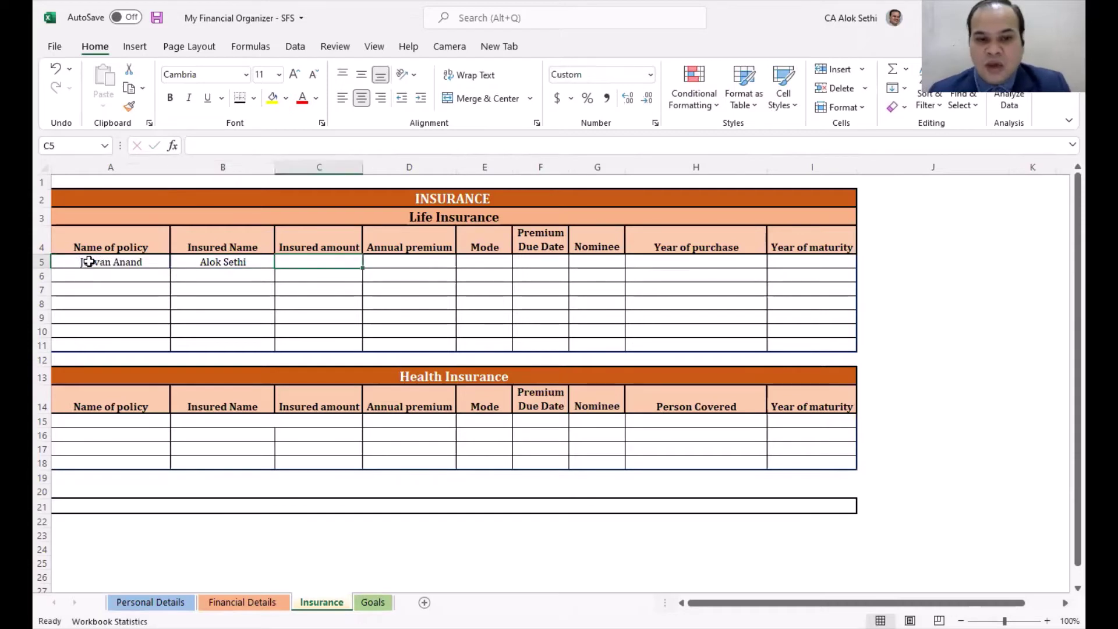
Step: Enter insured amount 2,500,000, premium 60000, mode Yearly and due date 15/07
text(2,500,00)
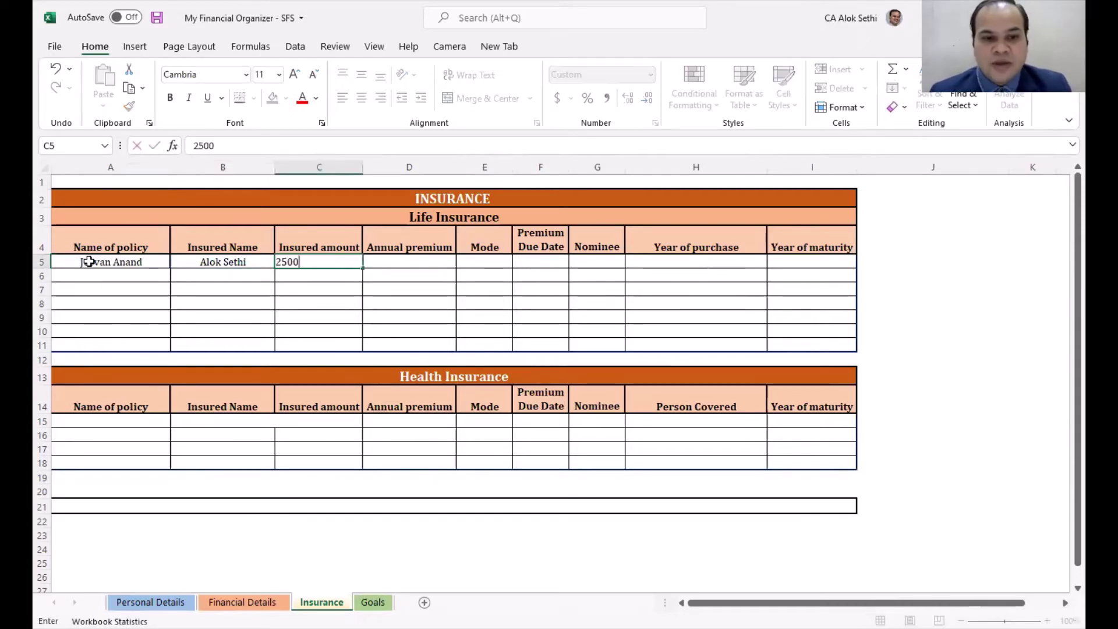
text(00)
key(Tab)
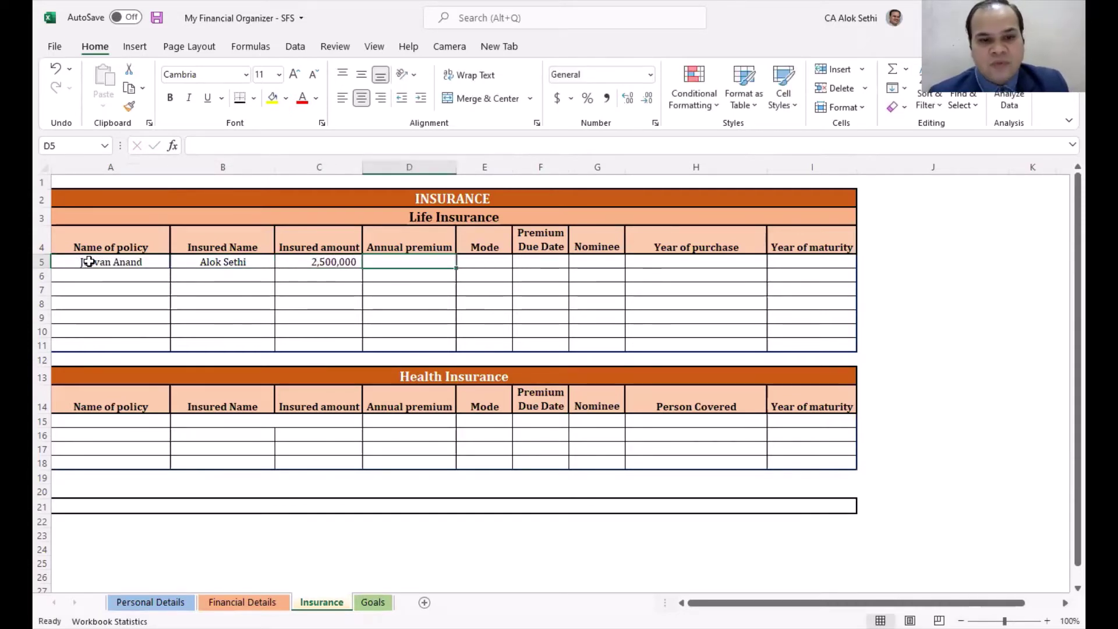
text(60000)
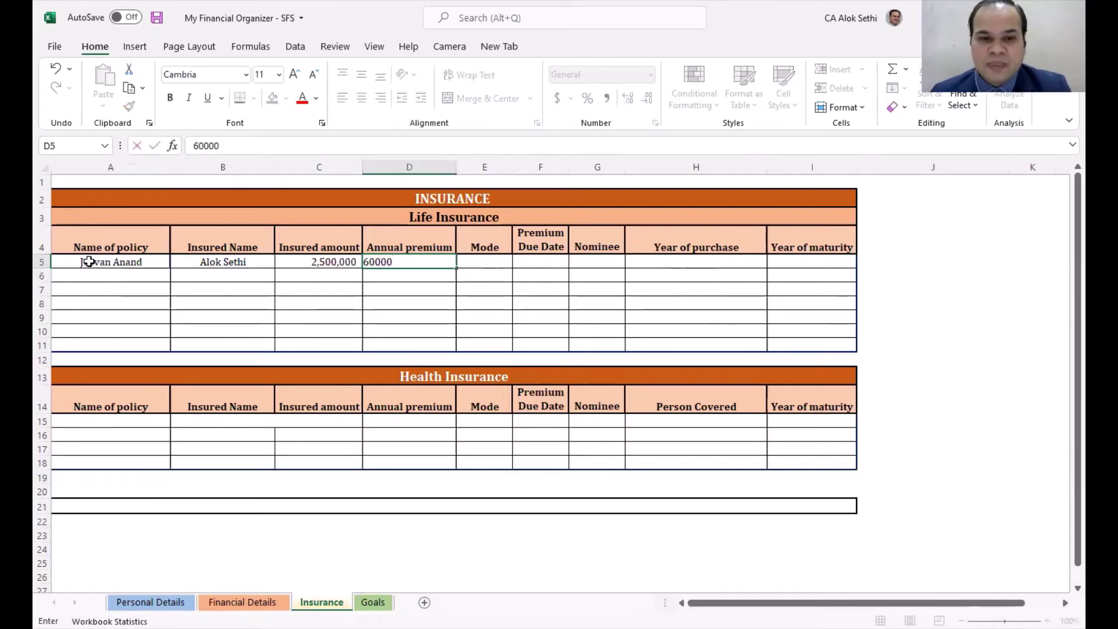
key(Tab)
text(Ye)
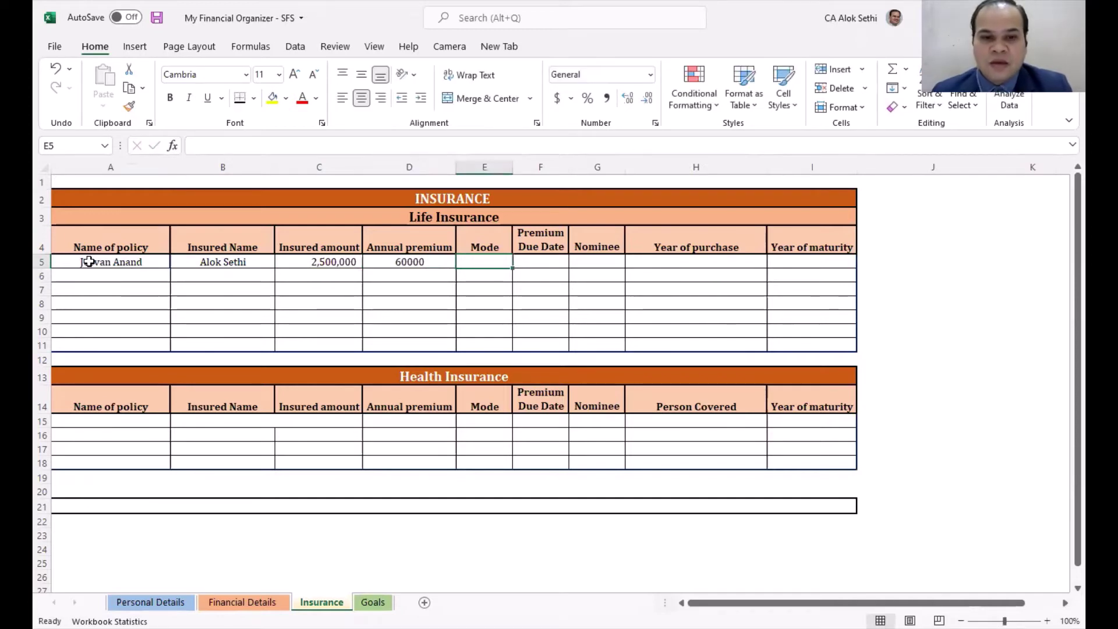
text(ary)
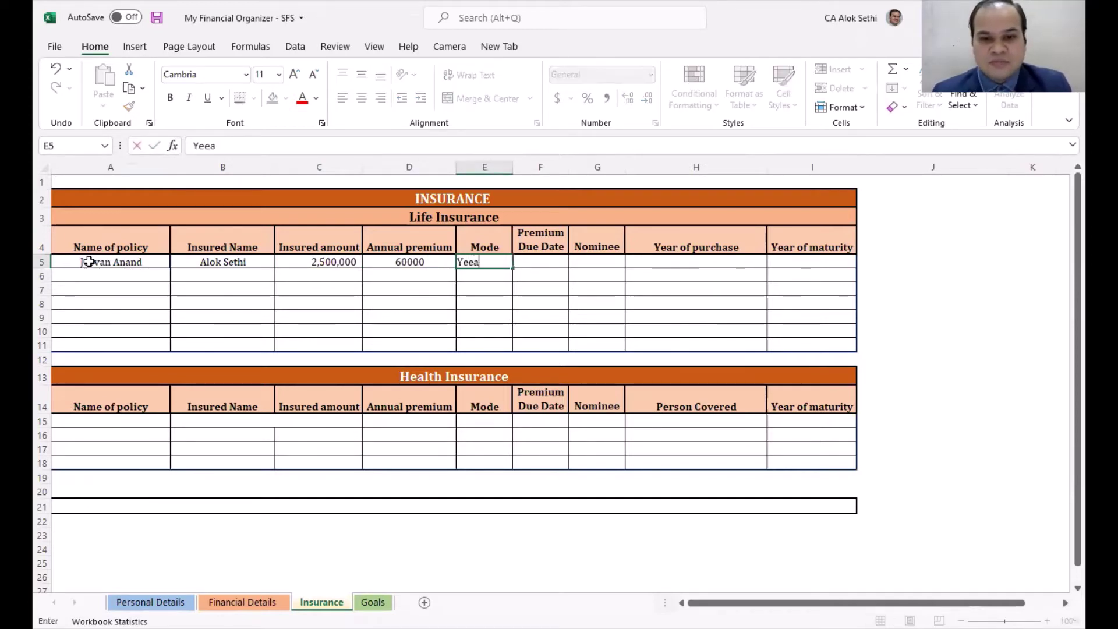
key(BackSpace)
key(BackSpace)
text(r)
key(BackSpace)
text(rly)
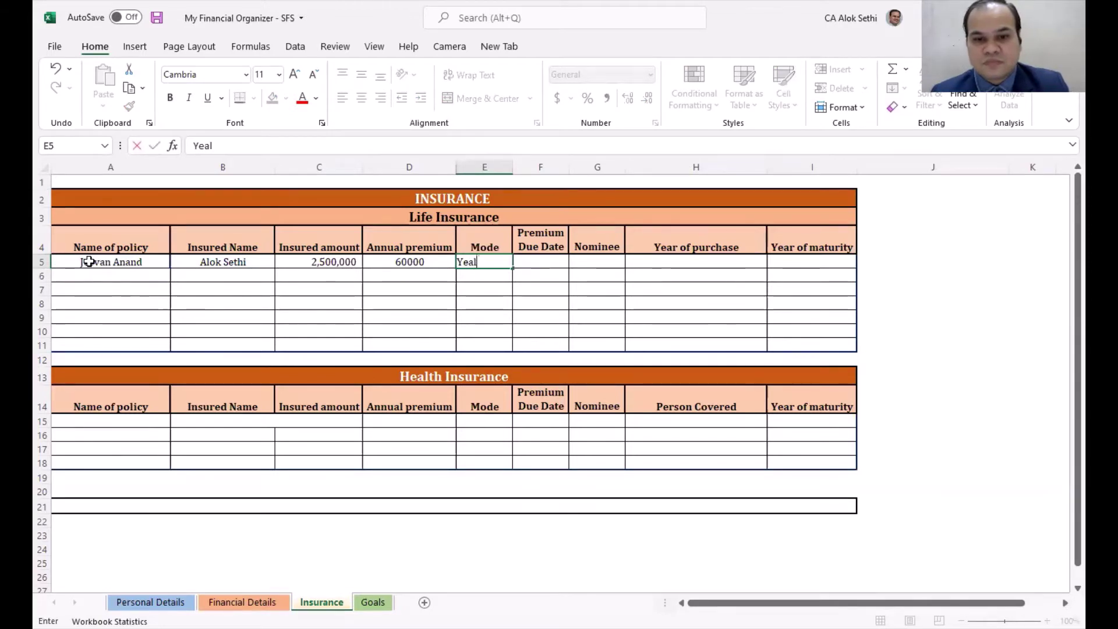
key(Tab)
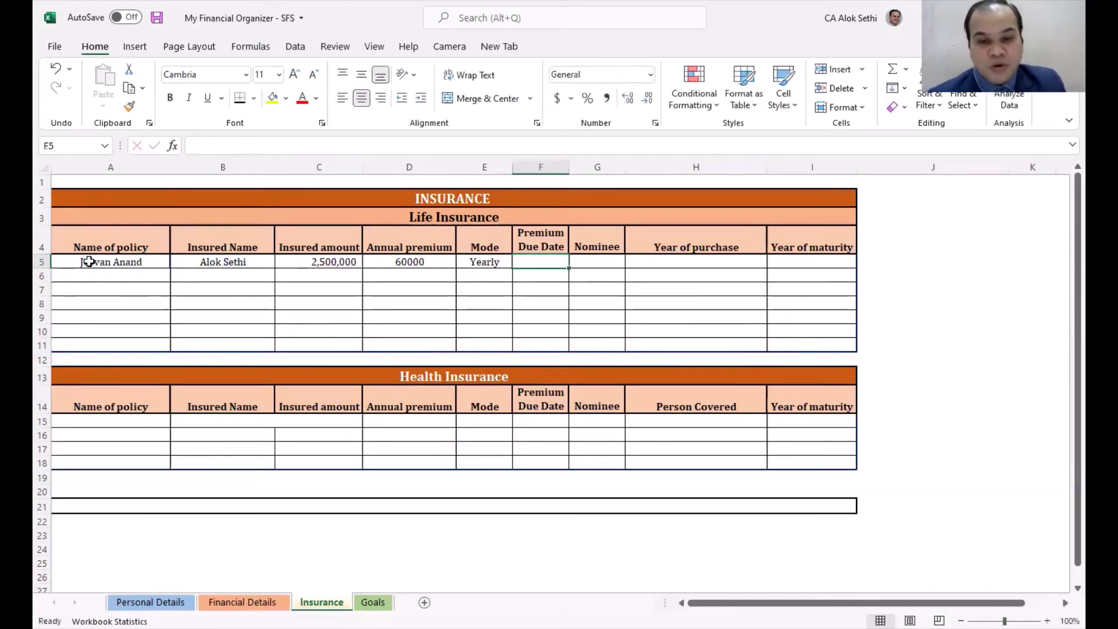
text(15/07/)
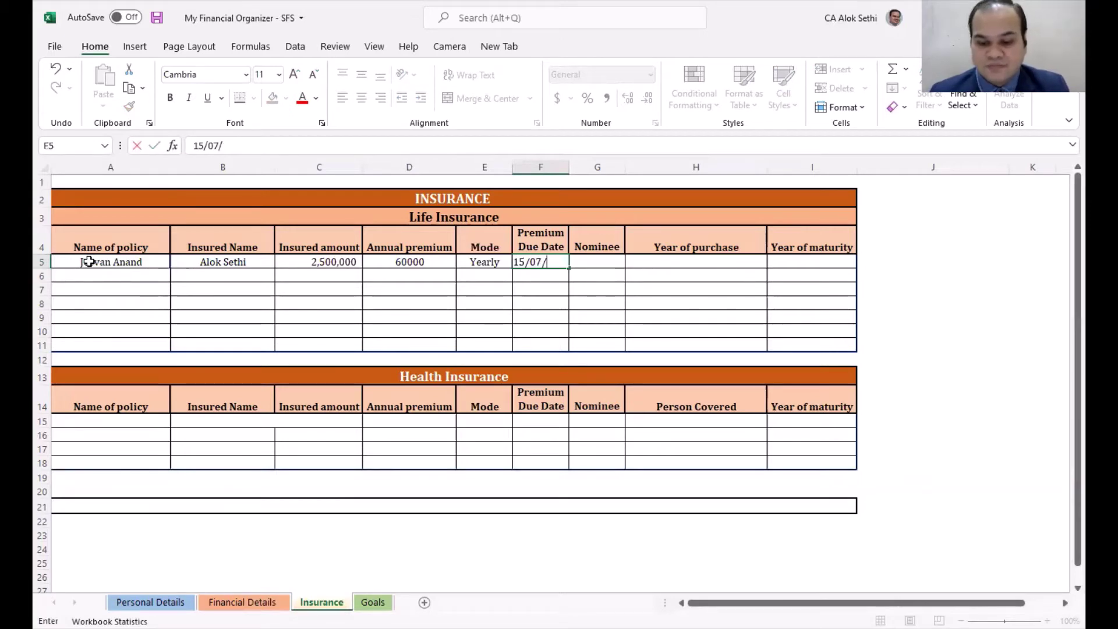
key(BackSpace)
key(Return)
Step: Fill in the nominee's name, purchase year 2018 and maturity year 2040
key(Tab)
key(Tab)
key(Tab)
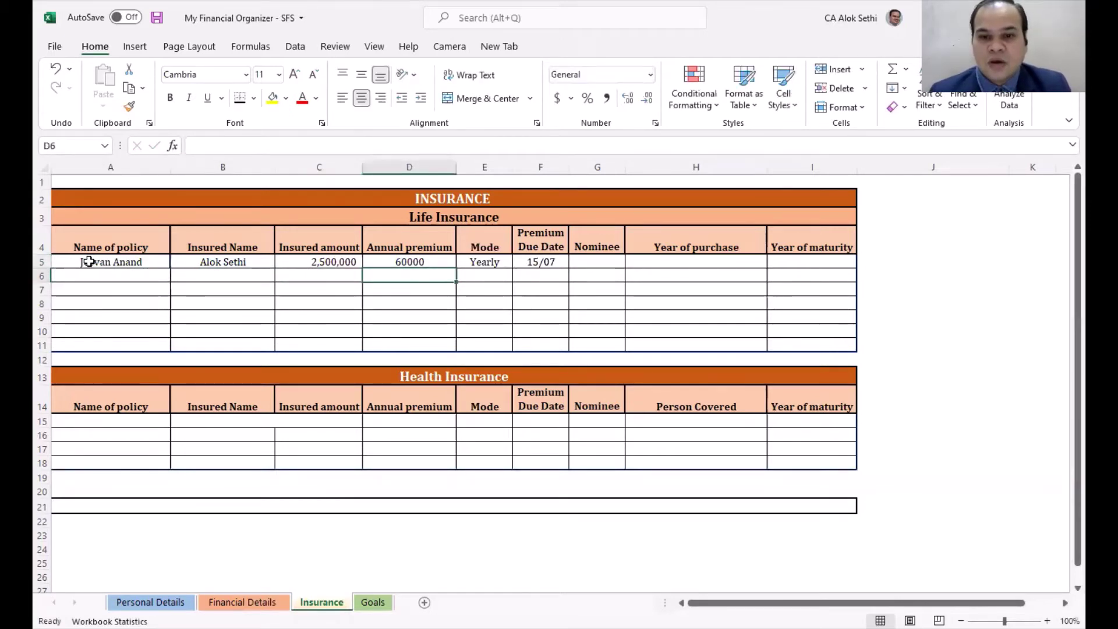
key(Up)
key(Right)
key(Right)
key(Right)
text(An)
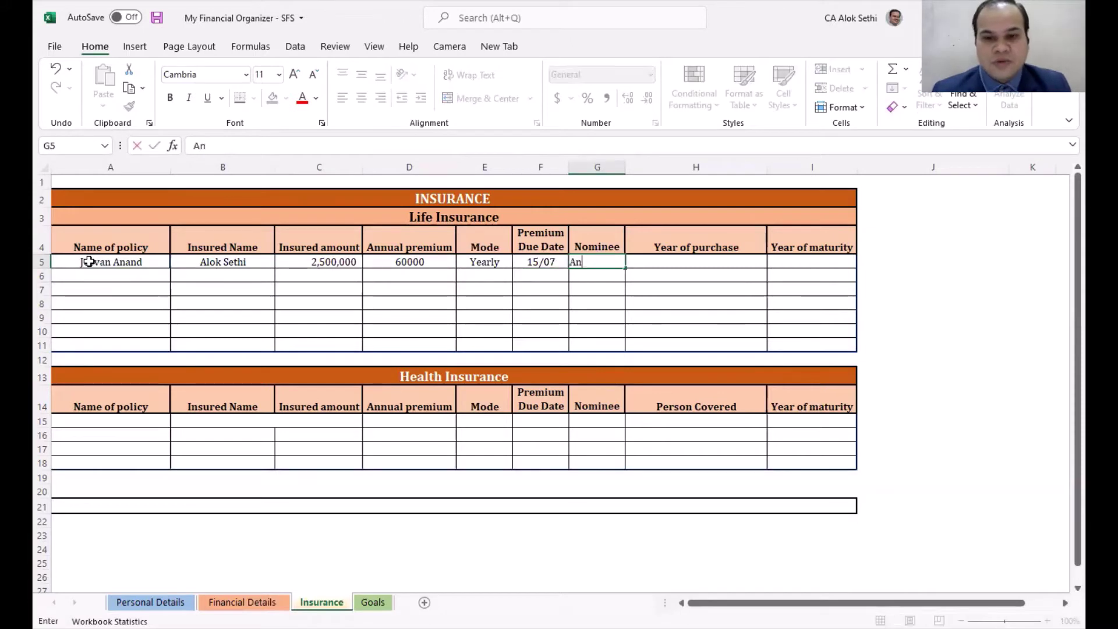
text(kita)
key(Tab)
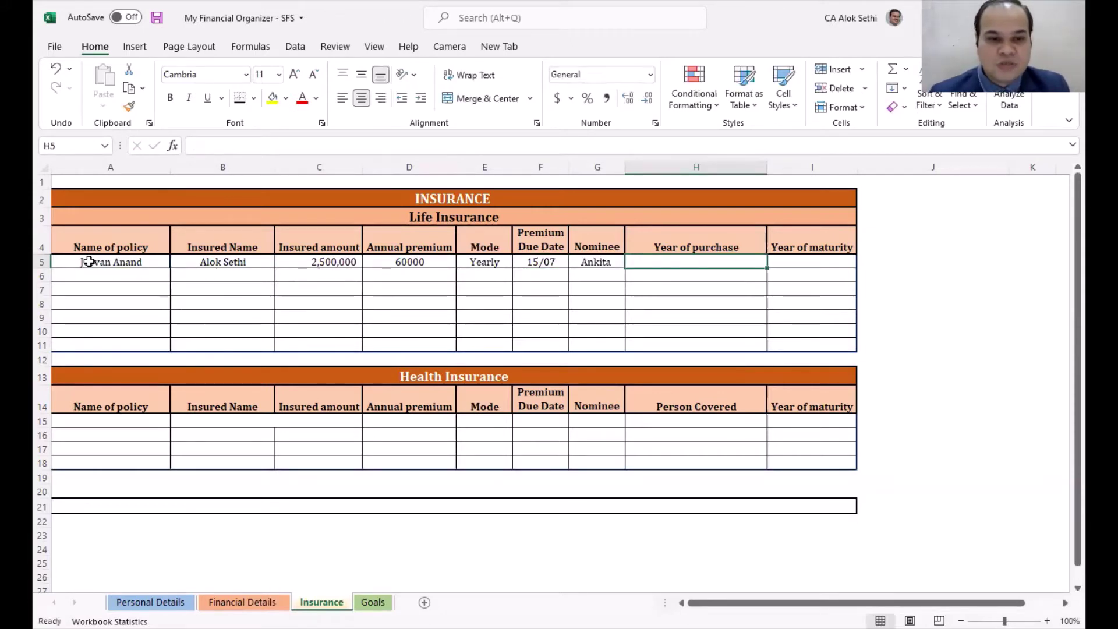
text(20)
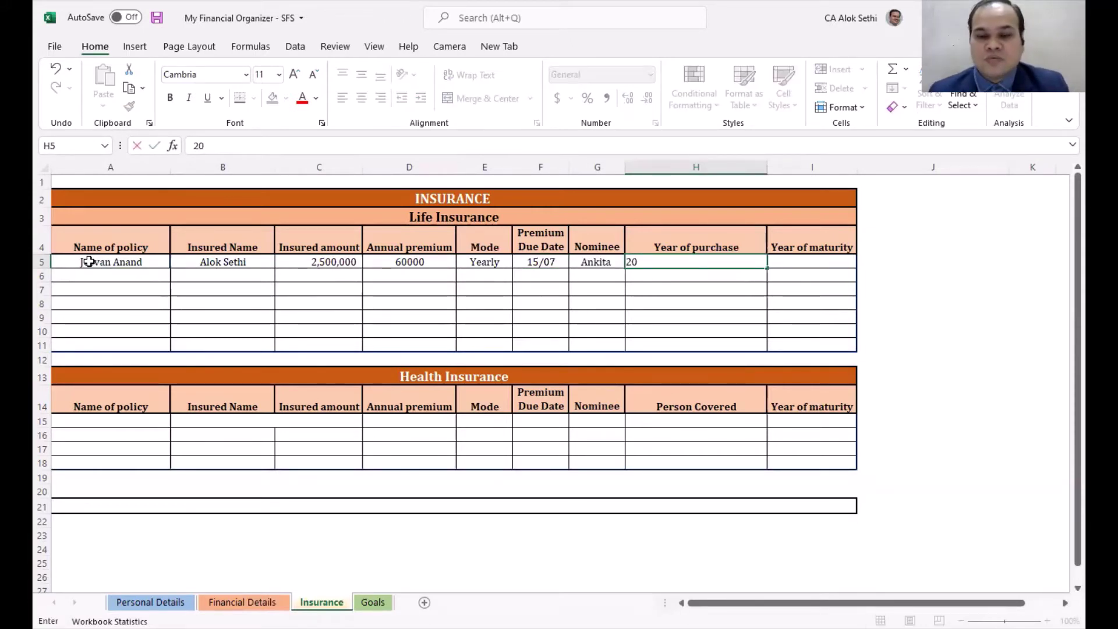
text(18)
key(Tab)
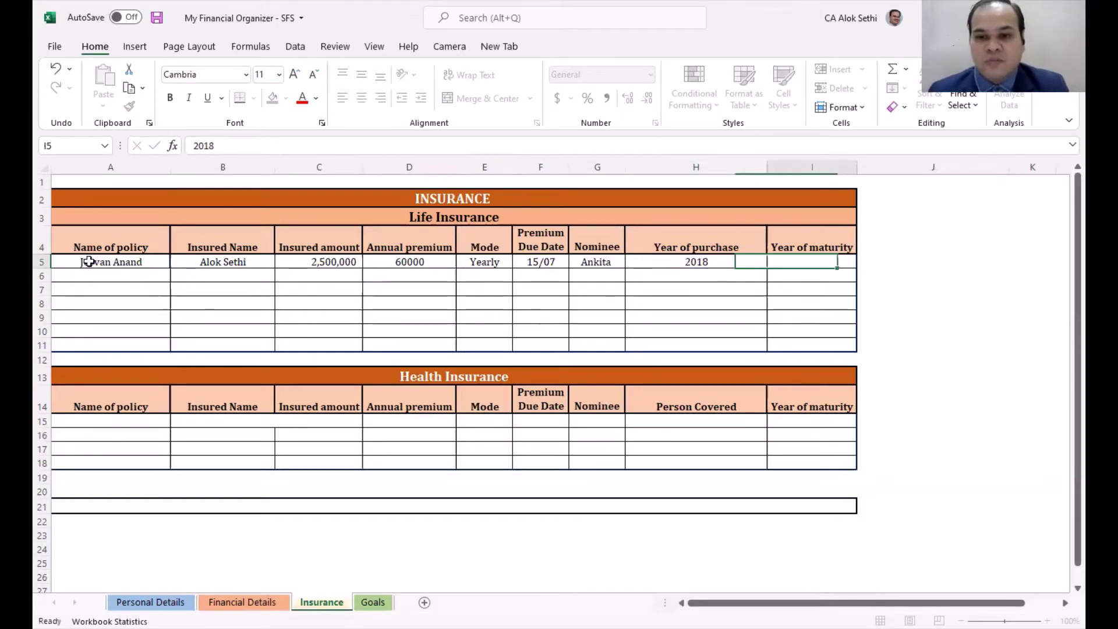
text(20)
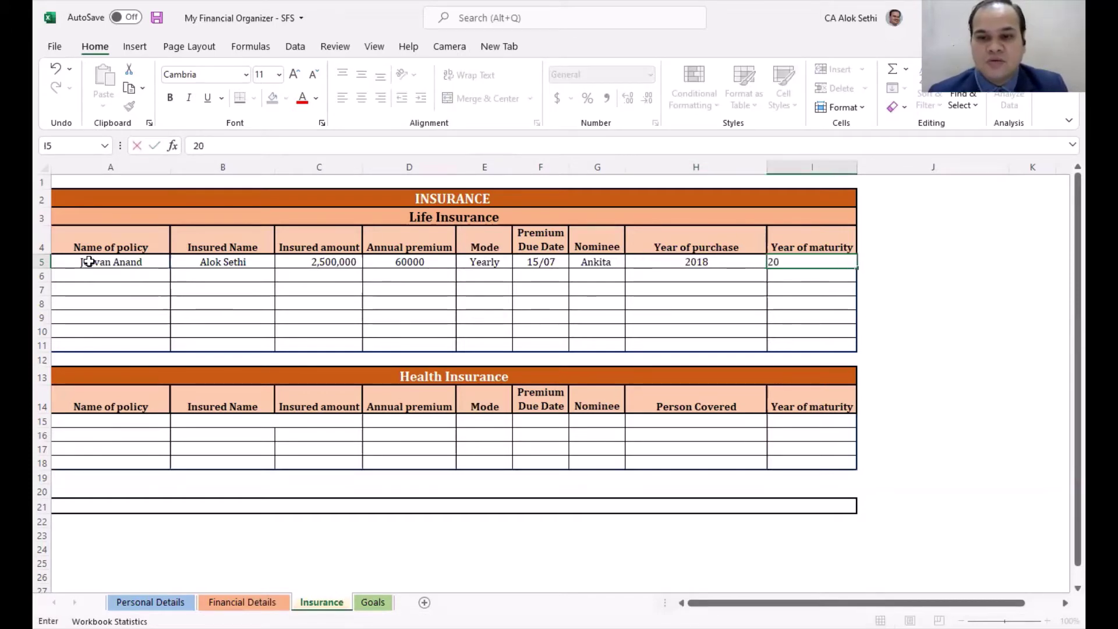
text(40)
key(Return)
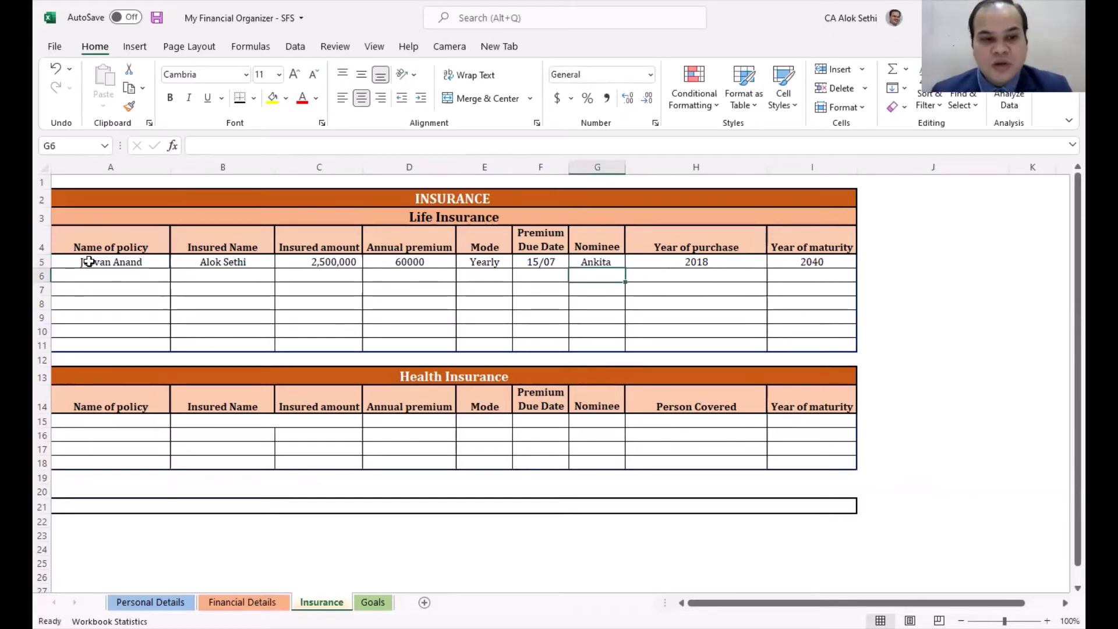
key(Left)
key(Left)
key(Left)
key(Left)
key(Left)
key(Left)
key(Down)
key(Down)
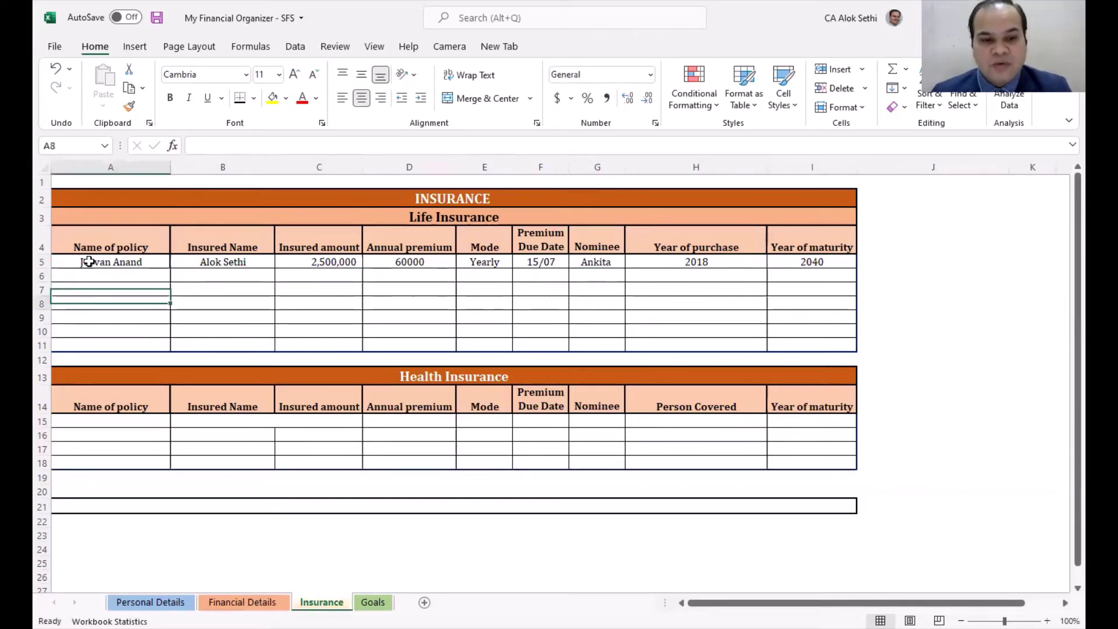
key(Down)
key(Down)
key(Down)
key(Down)
key(Down)
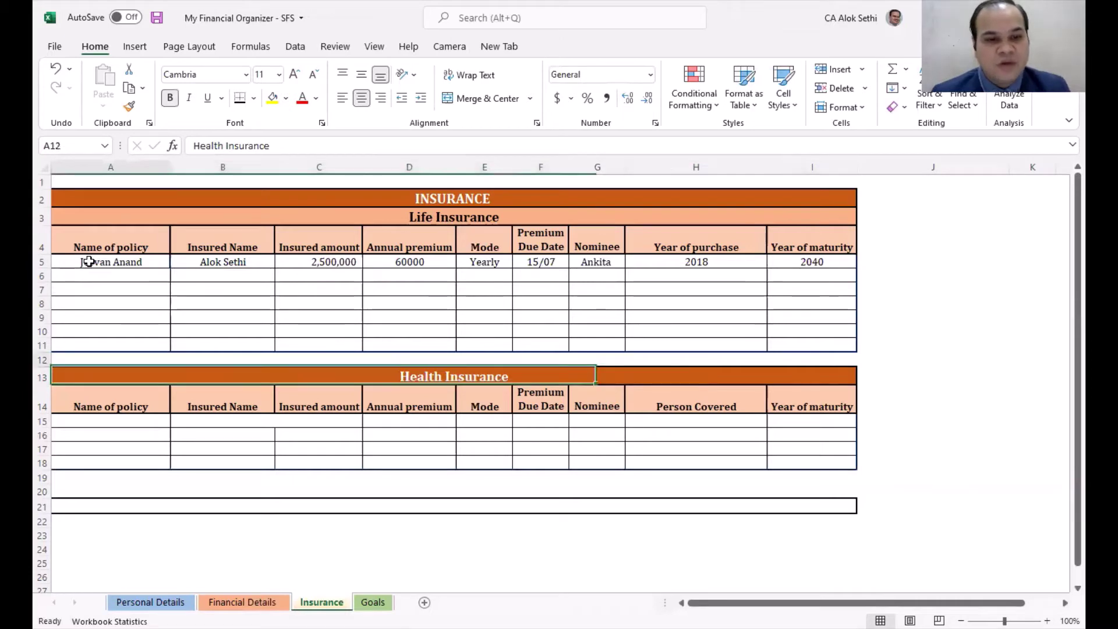
Step: Copy the Jeevan Anand row A5:I5 into row 15 and rename that policy Young Star
click(88, 261)
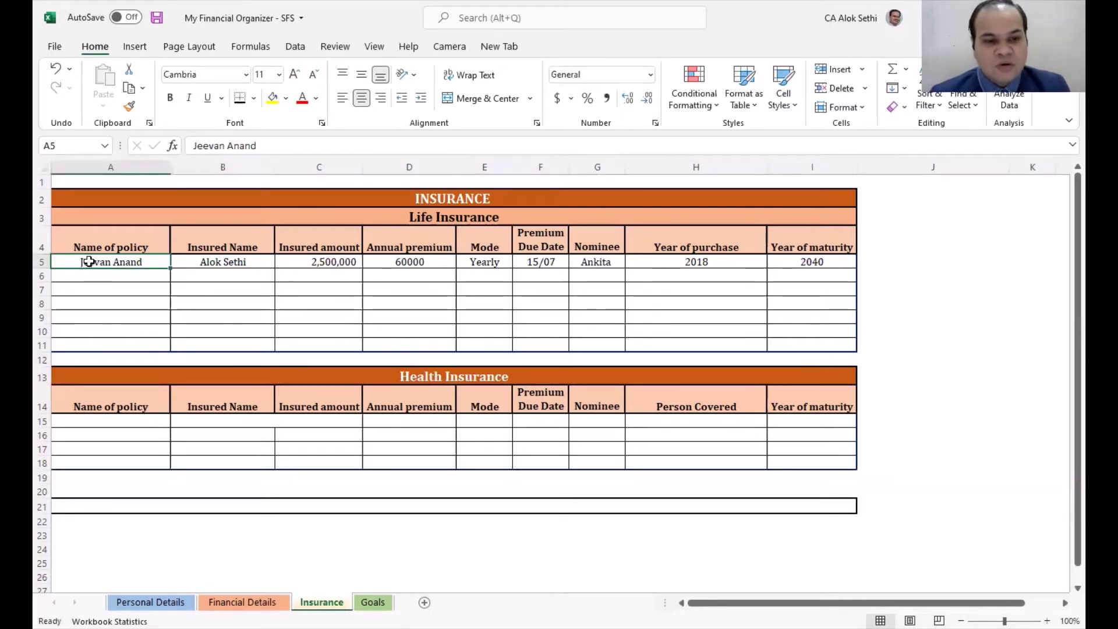
key(shift+space)
key(ctrl+c)
key(Down)
key(Down)
key(Down)
key(Down)
key(Down)
key(Down)
key(Down)
key(Down)
key(Down)
key(Down)
key(Return)
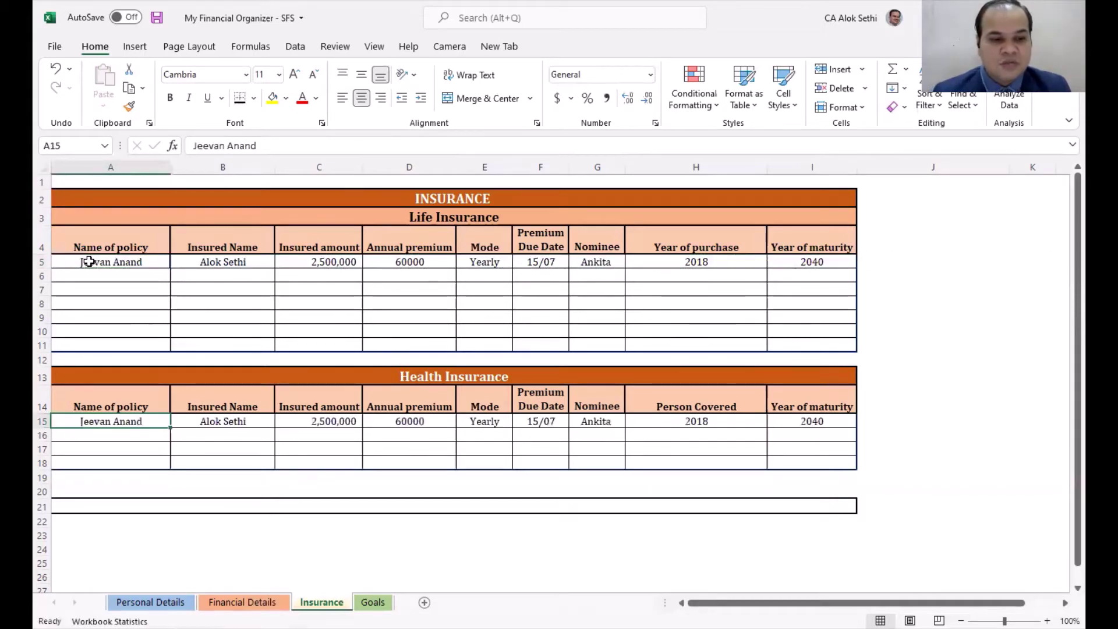
key(Delete)
text(You)
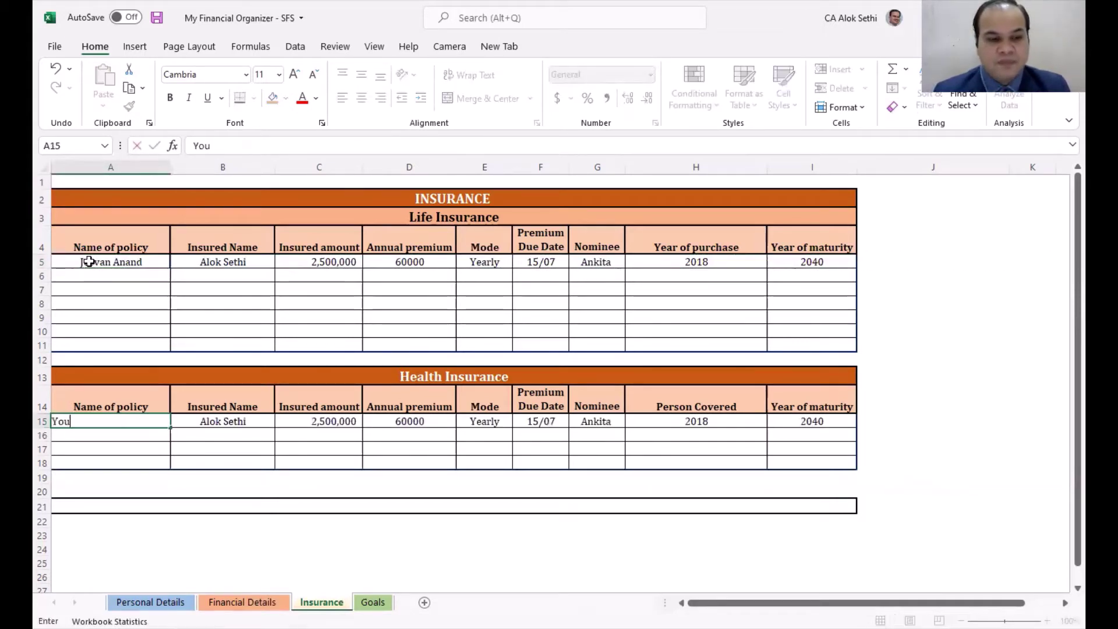
text(ng Star)
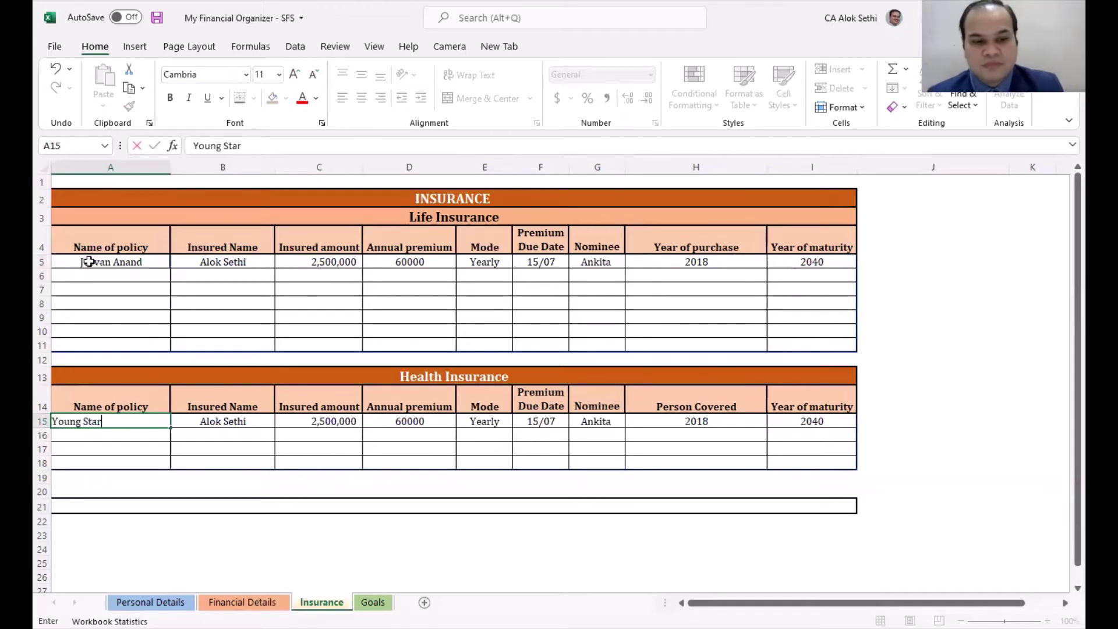
key(Tab)
key(Tab)
key(Tab)
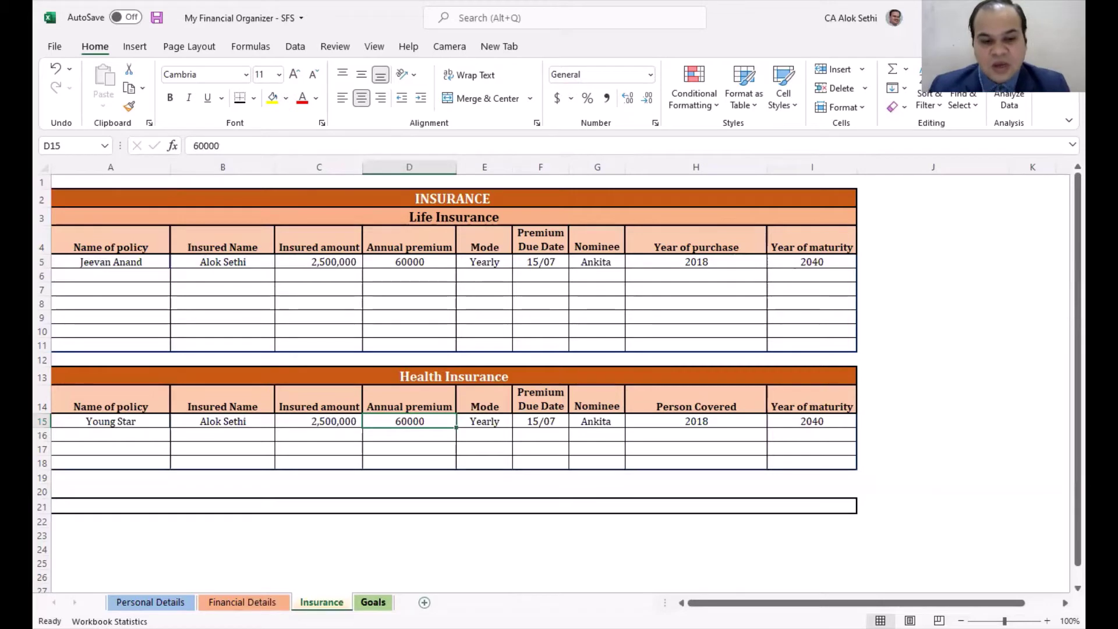
Step: Go back to the Goals sheet and scroll left so the Goal column A shows
click(373, 602)
scroll(551, 453, up, 3)
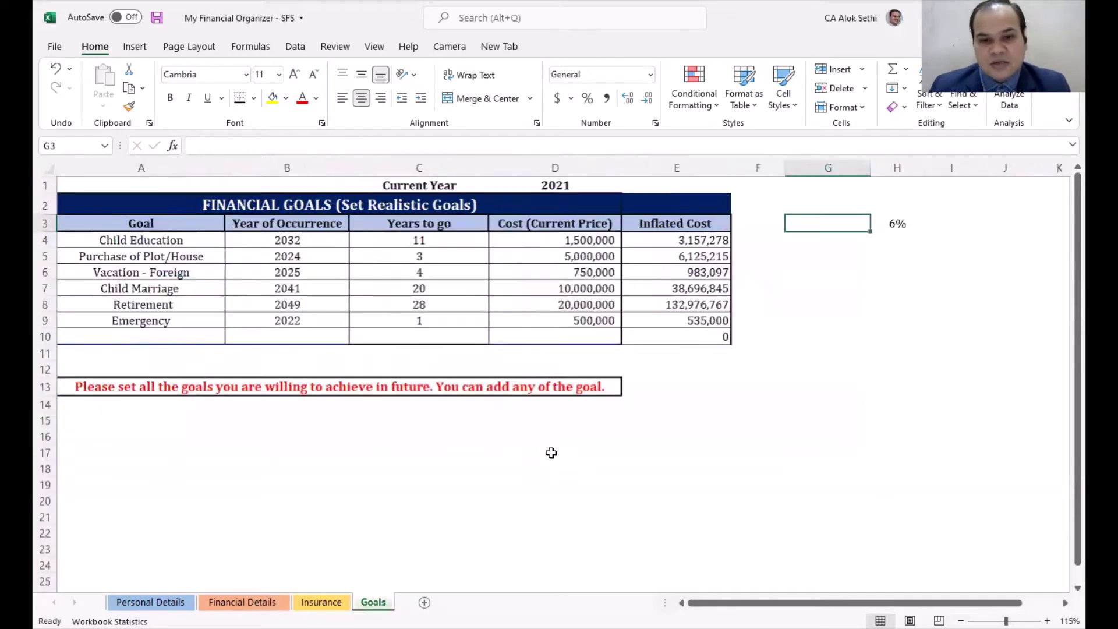
scroll(551, 453, down, 3)
click(322, 603)
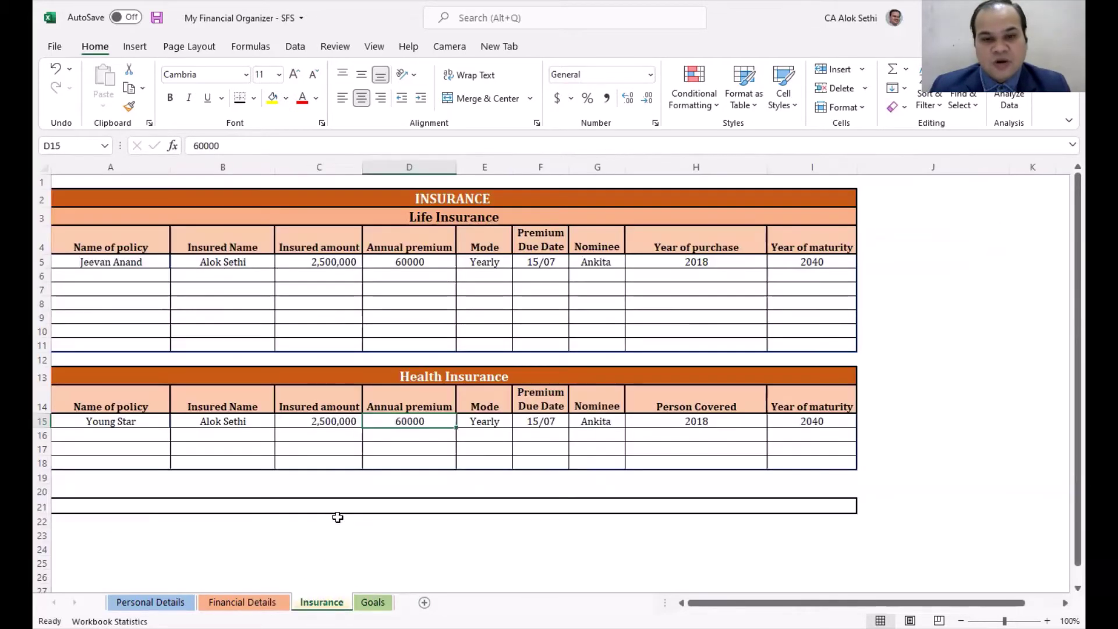
scroll(338, 517, down, 1)
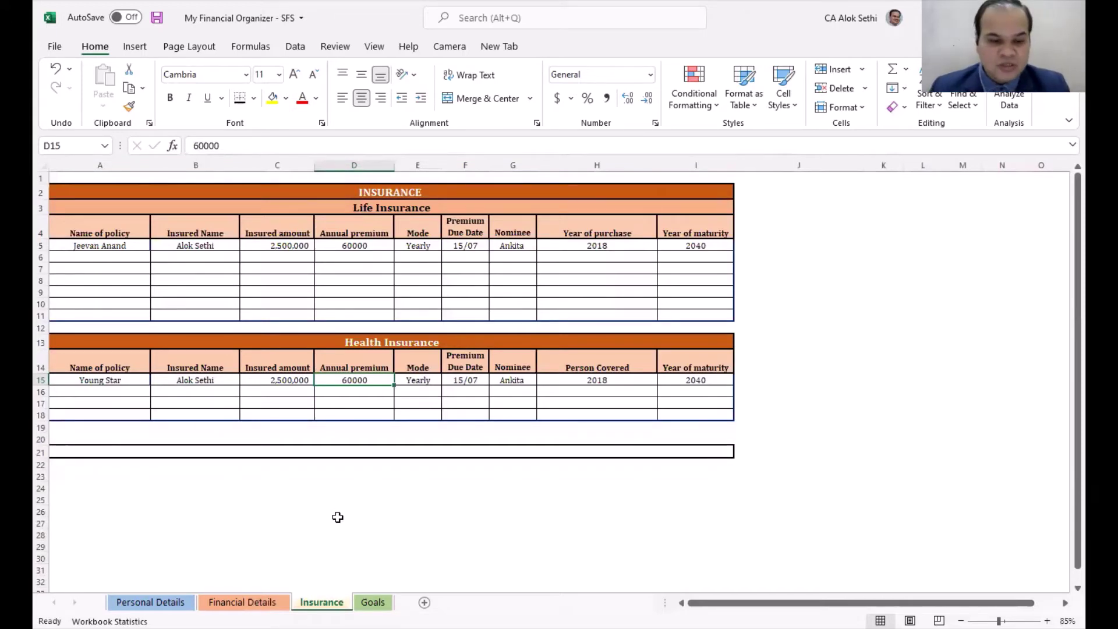
click(373, 603)
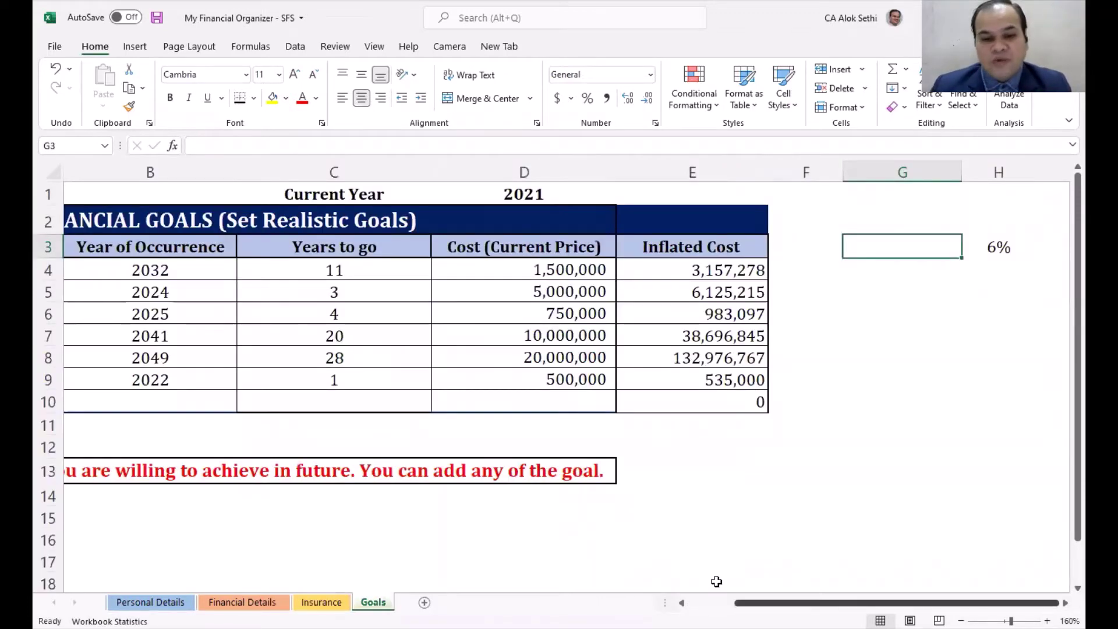
scroll(487, 540, left, 2)
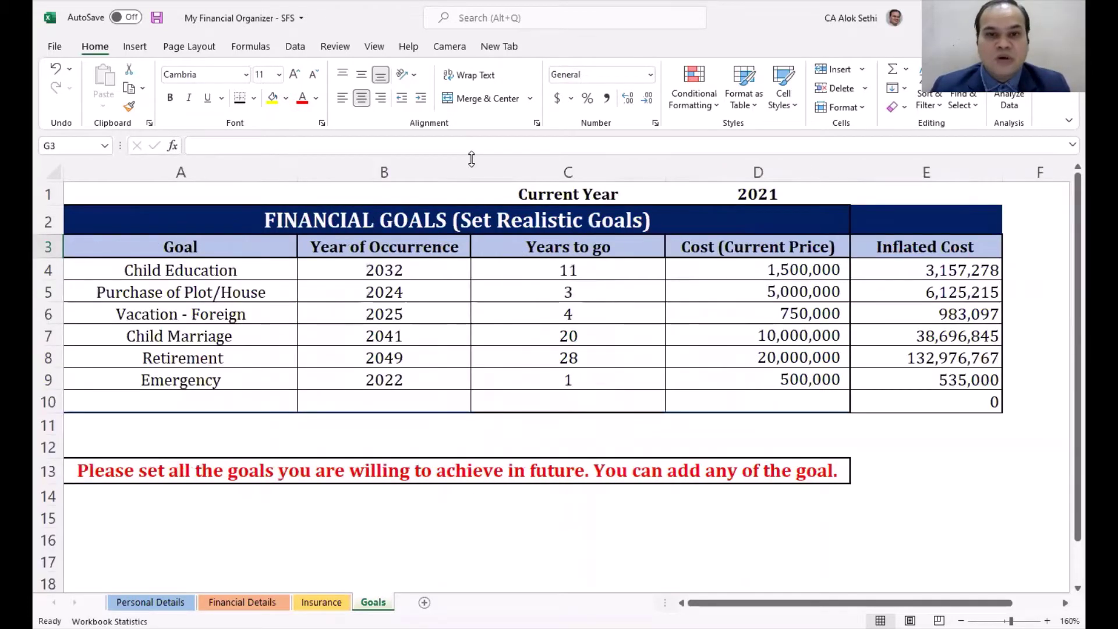
click(654, 106)
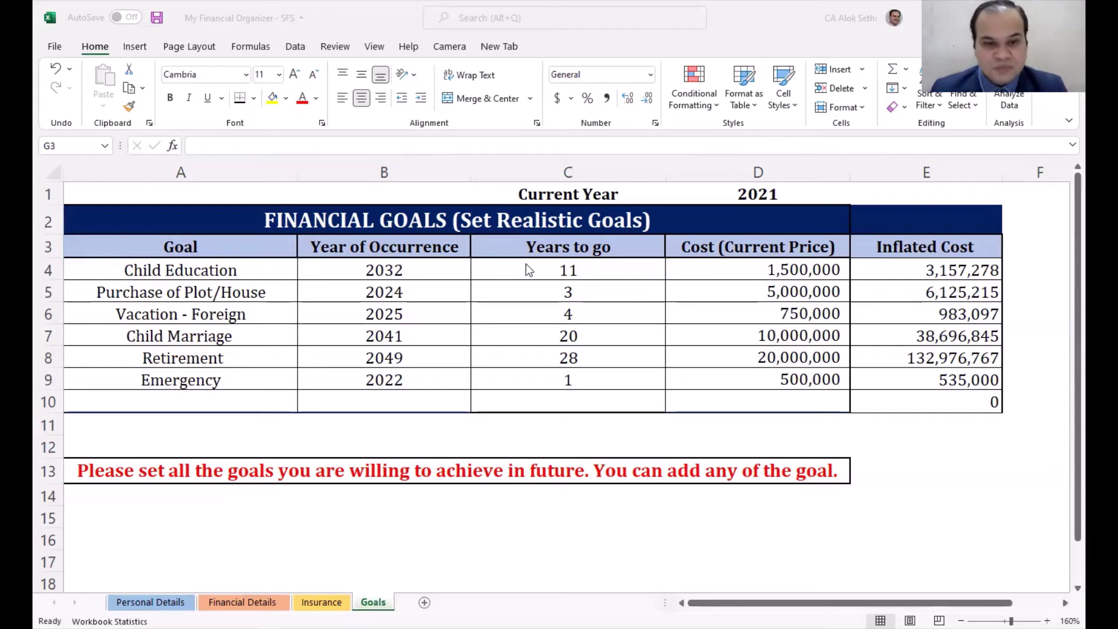
click(443, 267)
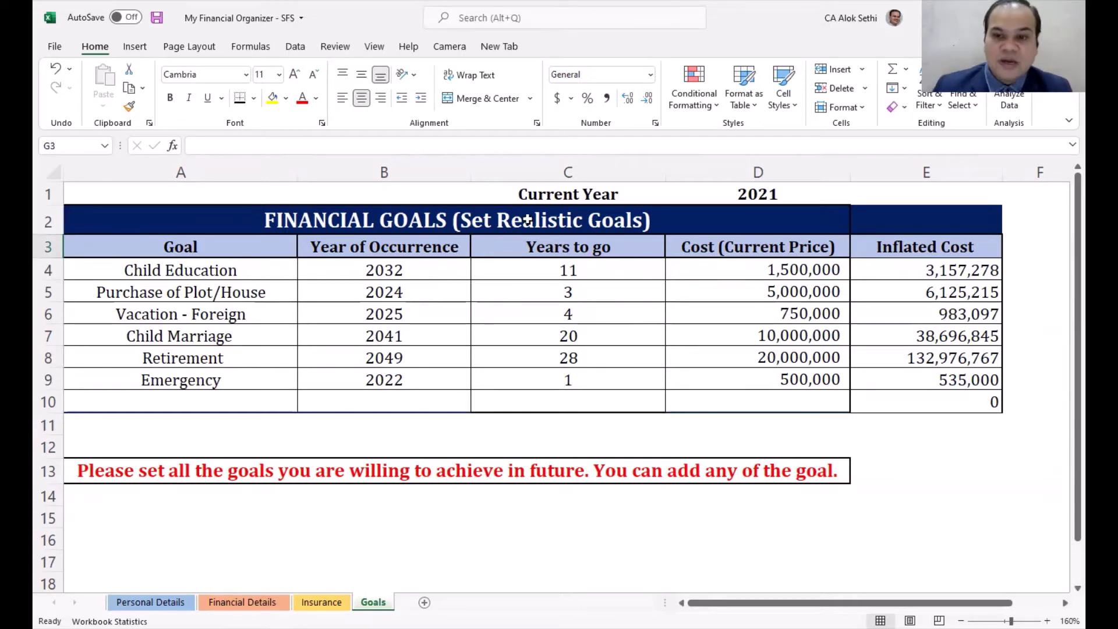
click(716, 194)
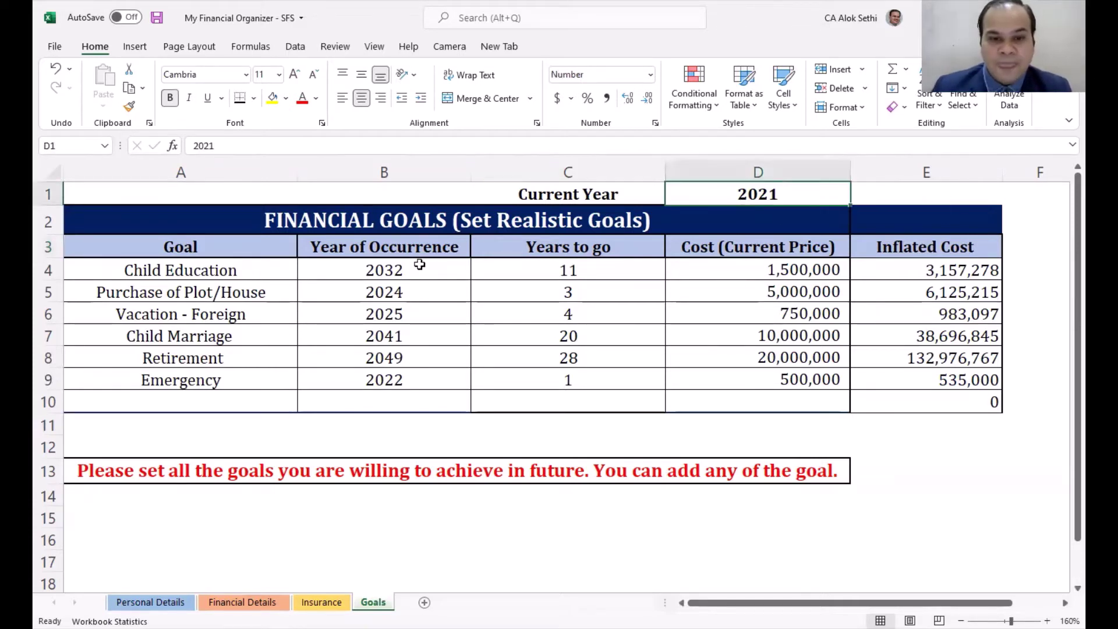
click(416, 267)
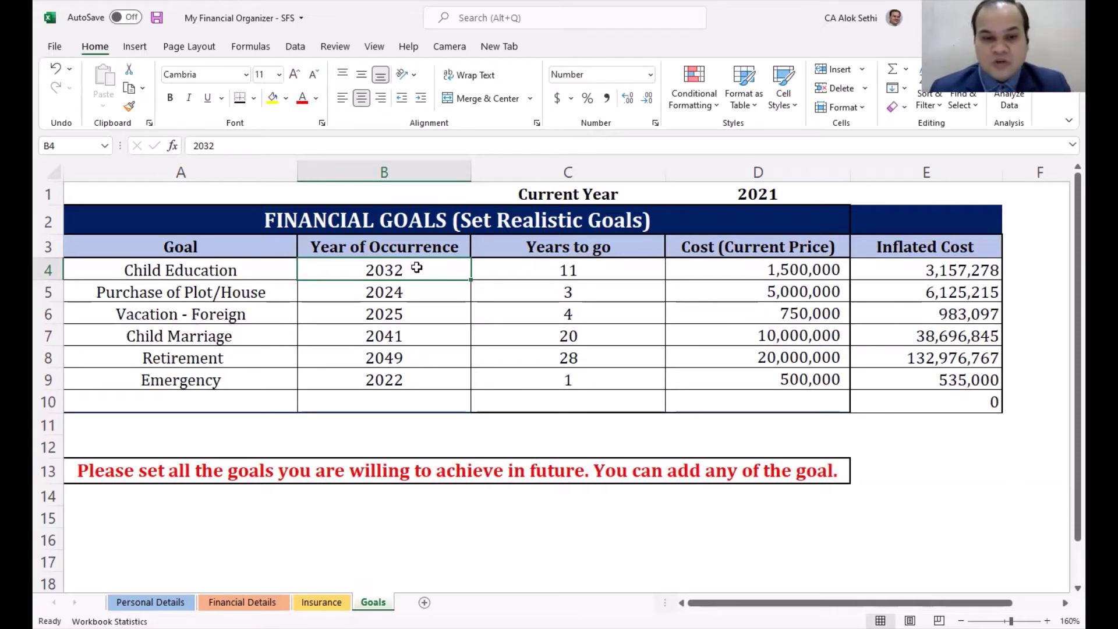
key(Right)
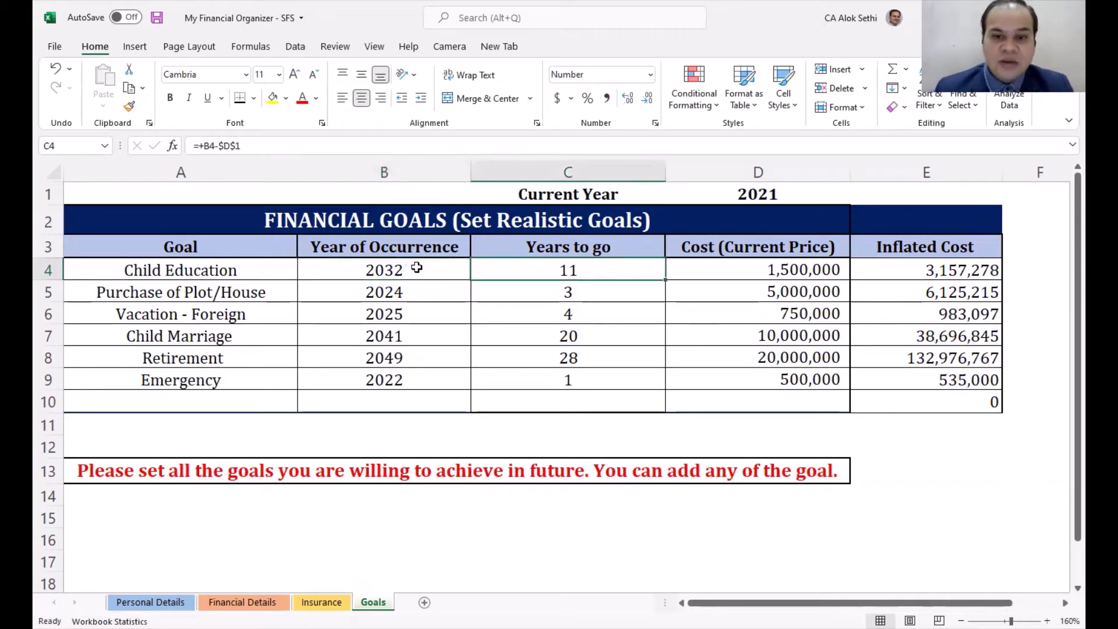
key(F2)
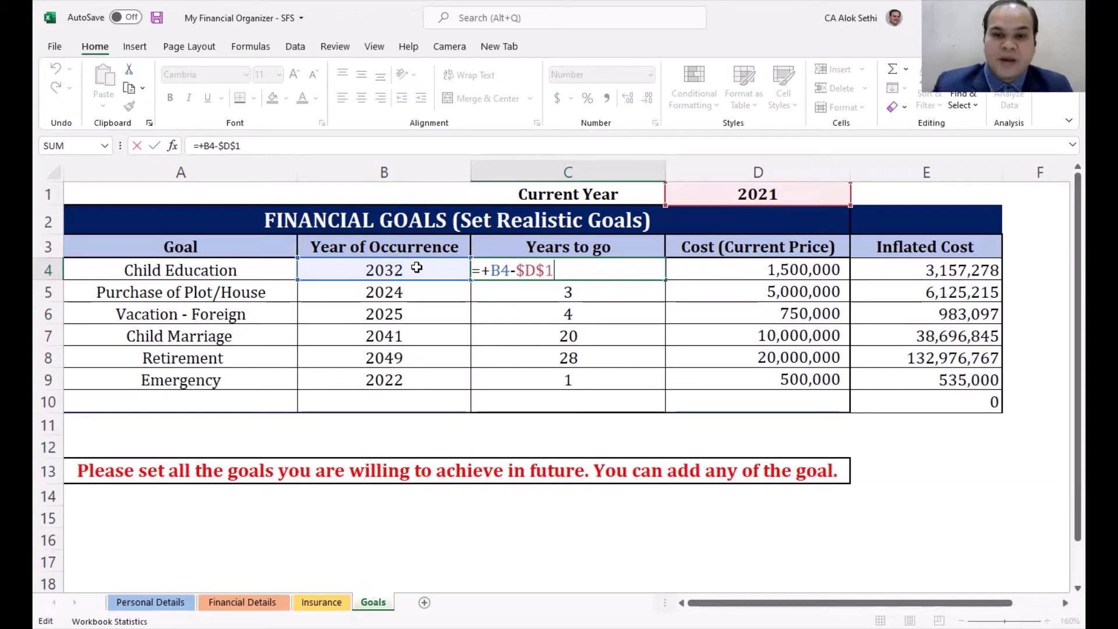
key(Return)
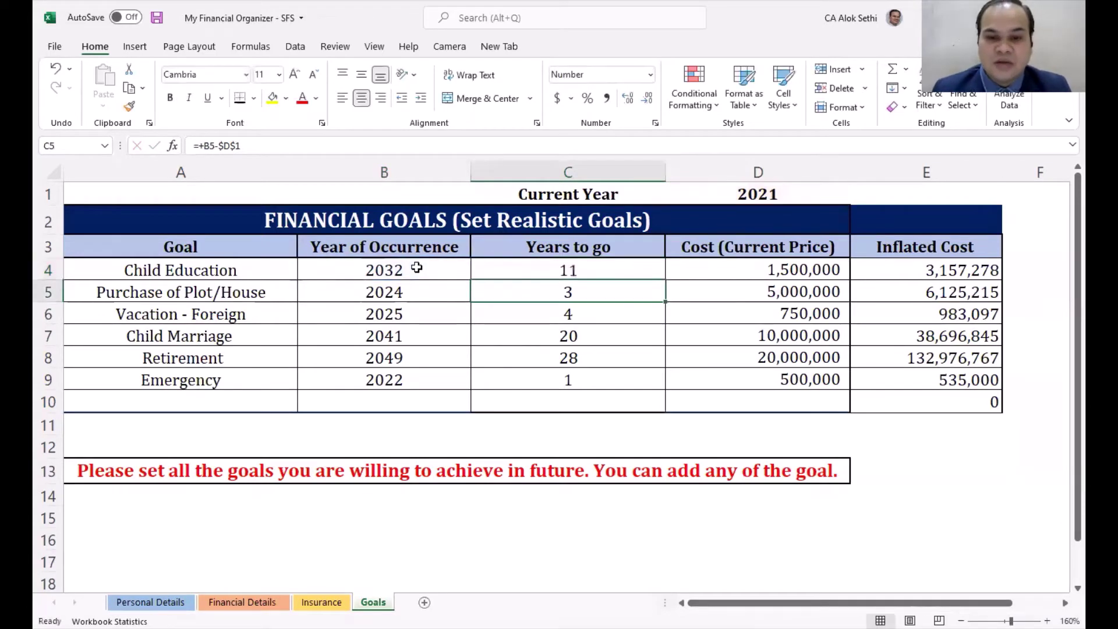
key(Down)
key(Down)
key(Down)
key(Up)
key(Up)
key(Up)
key(Up)
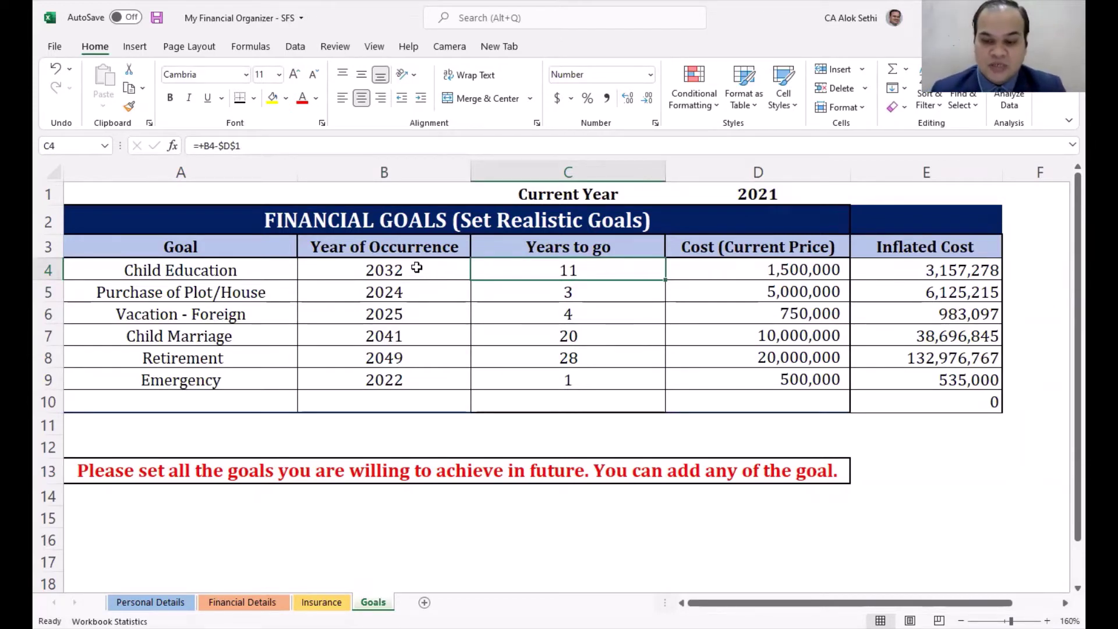
key(Right)
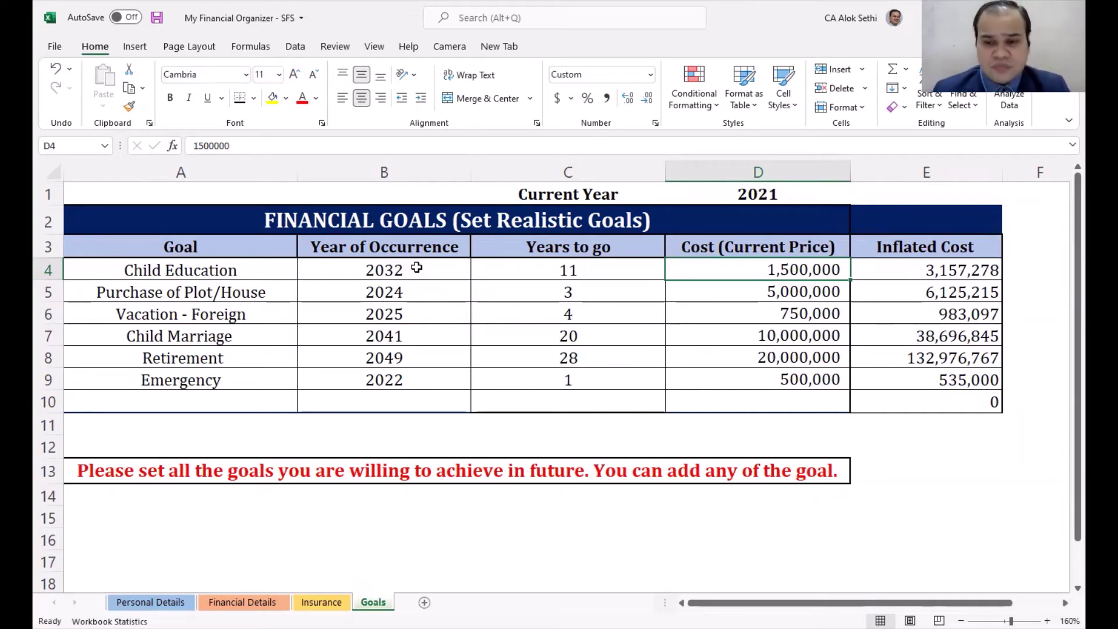
Step: Change Child Education's current cost in D4 from 1,500,000 to 5,000,000
key(F2)
key(Home)
key(Delete)
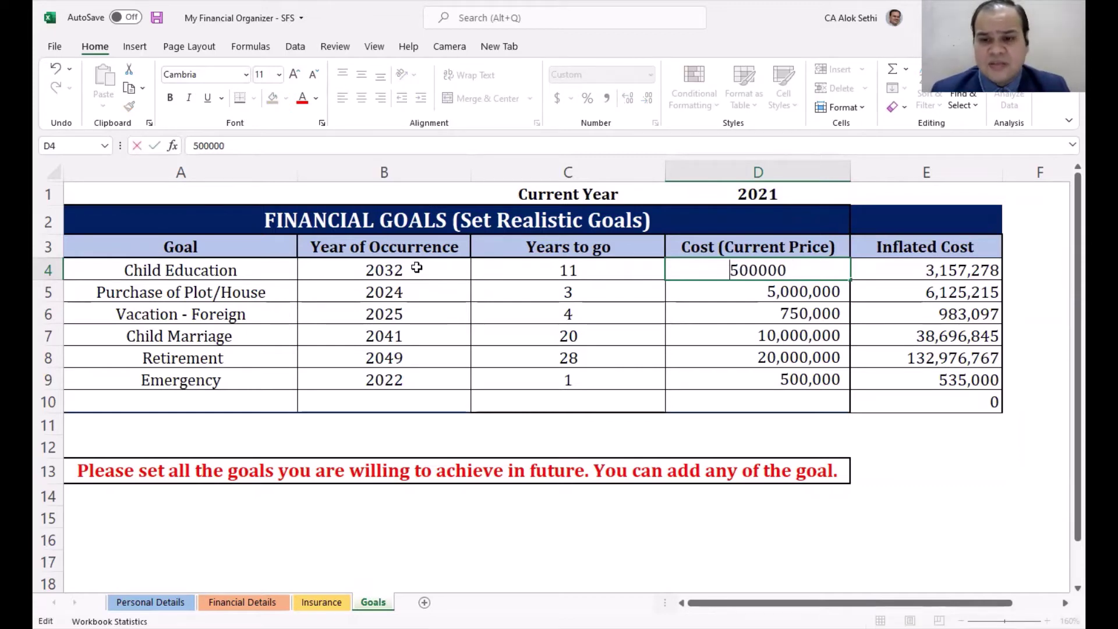
key(Right)
text(0)
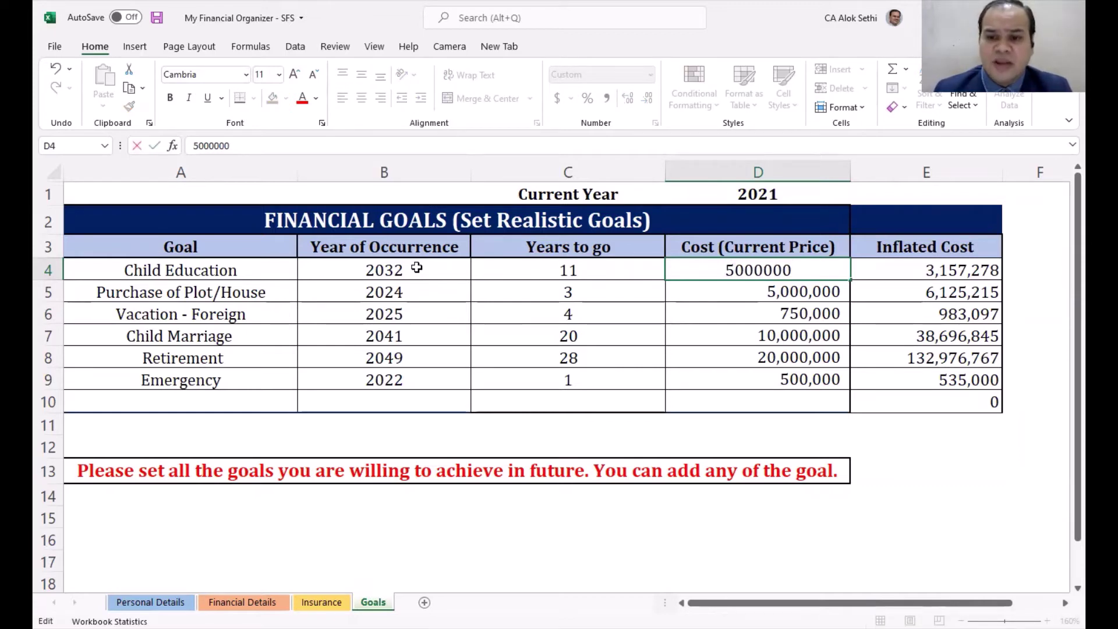
key(Return)
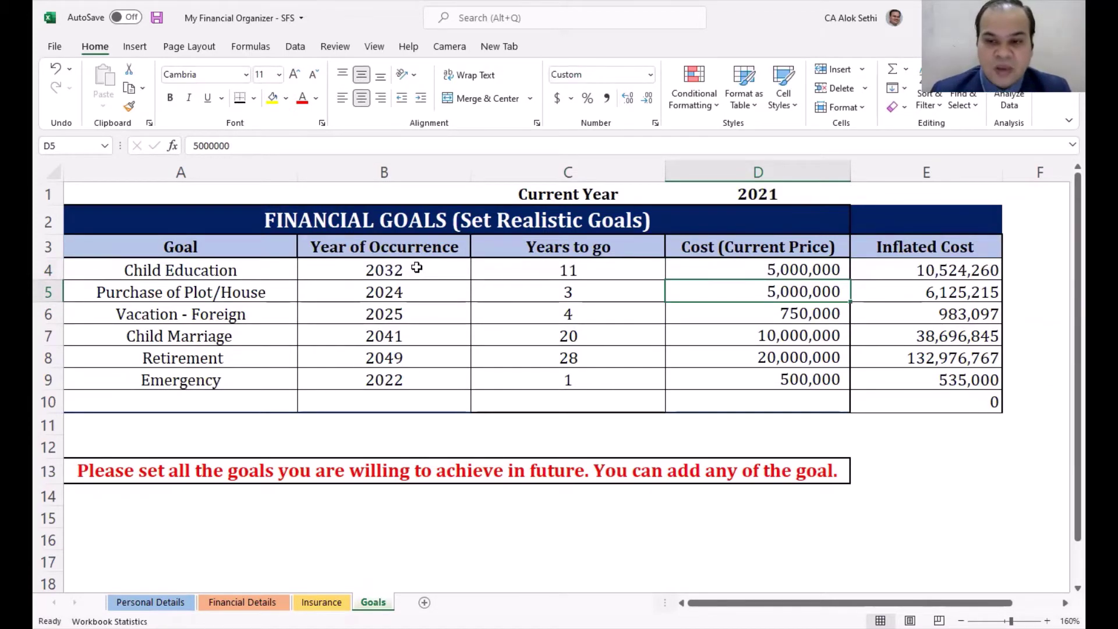
Step: Review the inflated cost, the 6% rate and the FV formula in E4
key(Right)
key(Right)
key(Left)
key(Up)
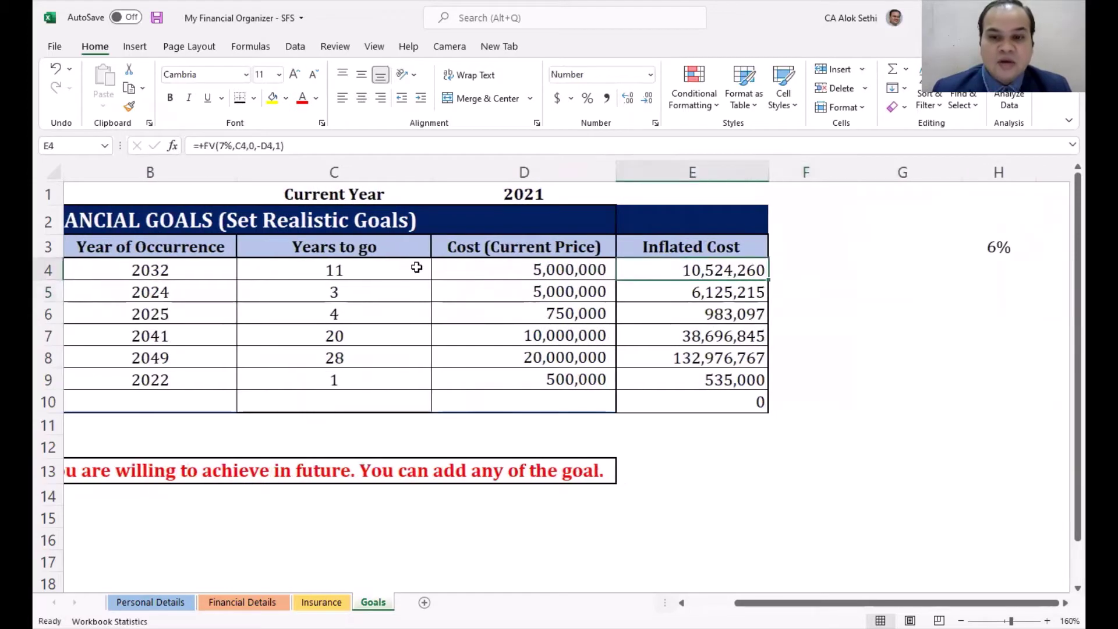
key(Up)
key(Right)
key(Right)
key(Right)
key(Left)
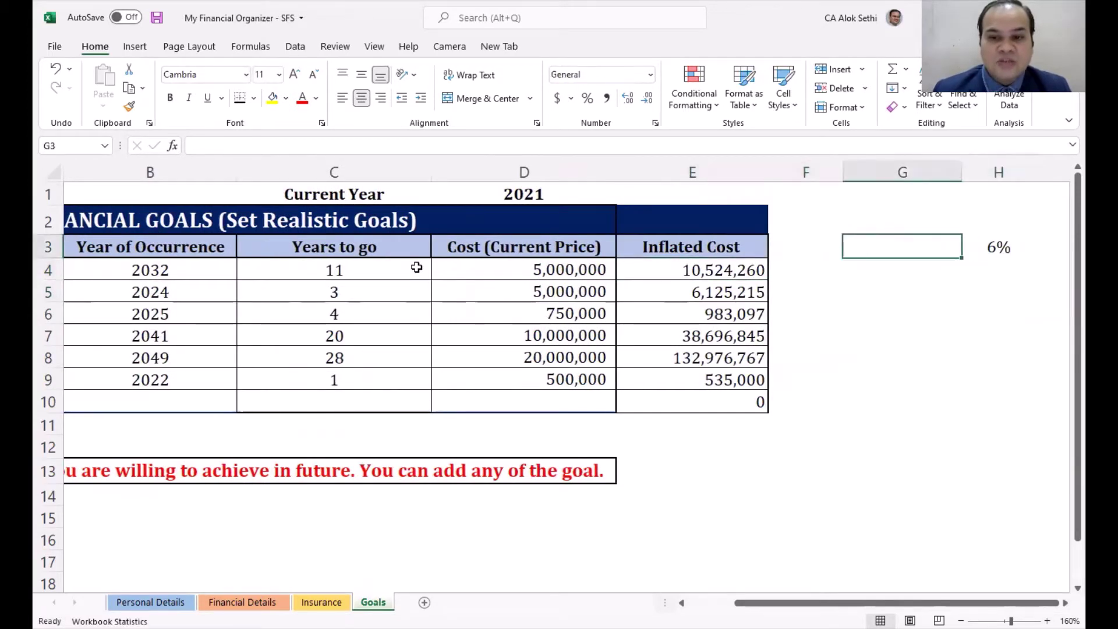
key(Left)
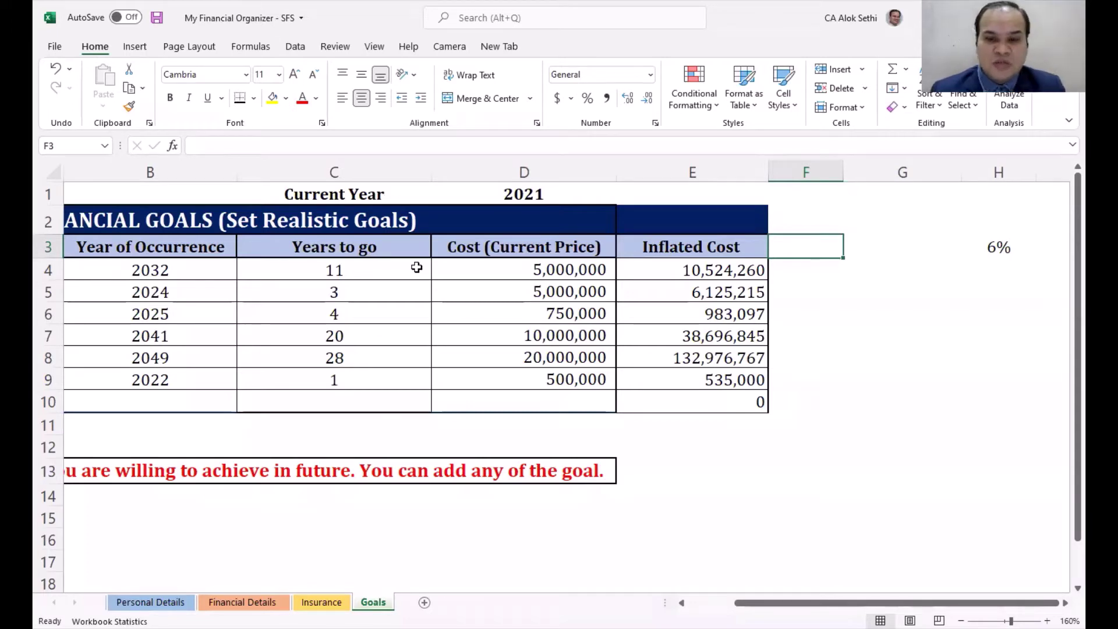
key(Down)
key(Left)
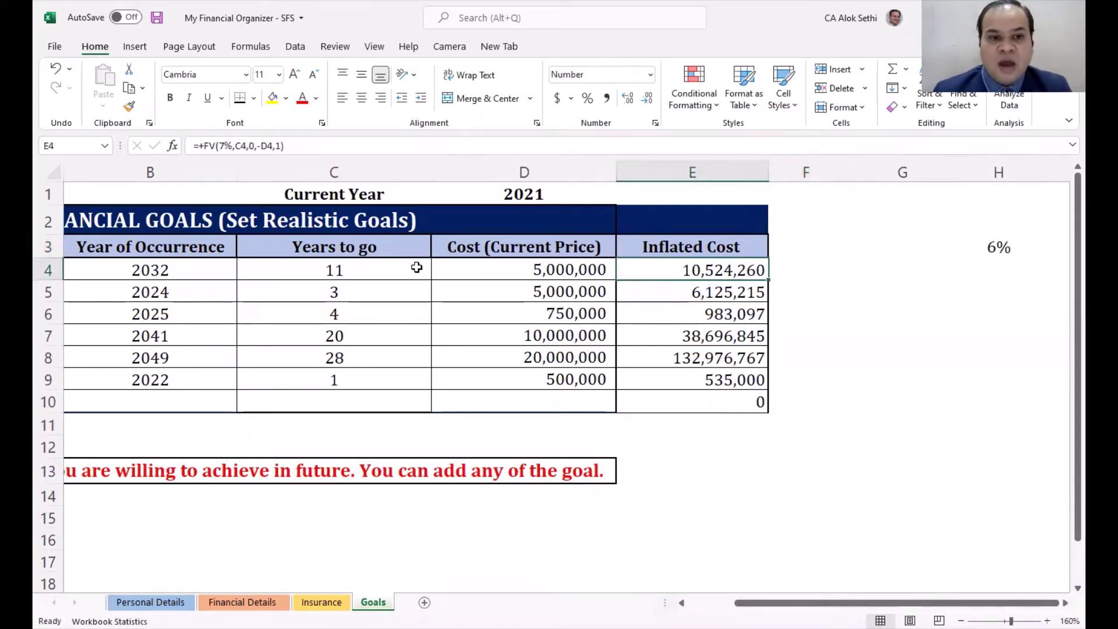
key(Right)
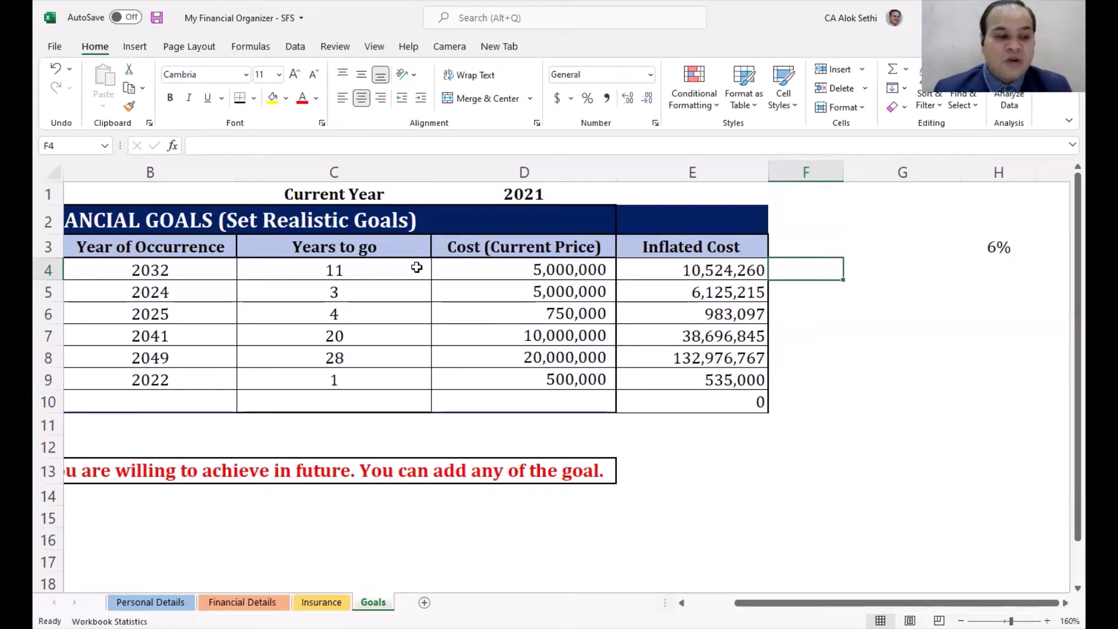
Step: Change the inflation rate in H3 from 6% to 10%
key(Right)
key(Right)
key(Right)
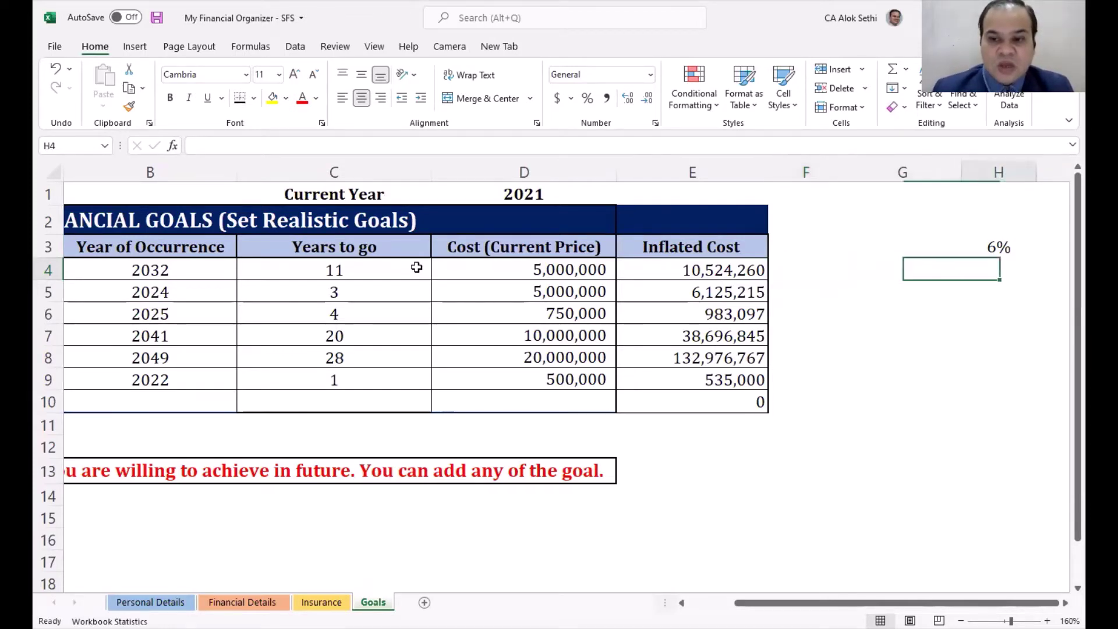
key(Left)
key(Up)
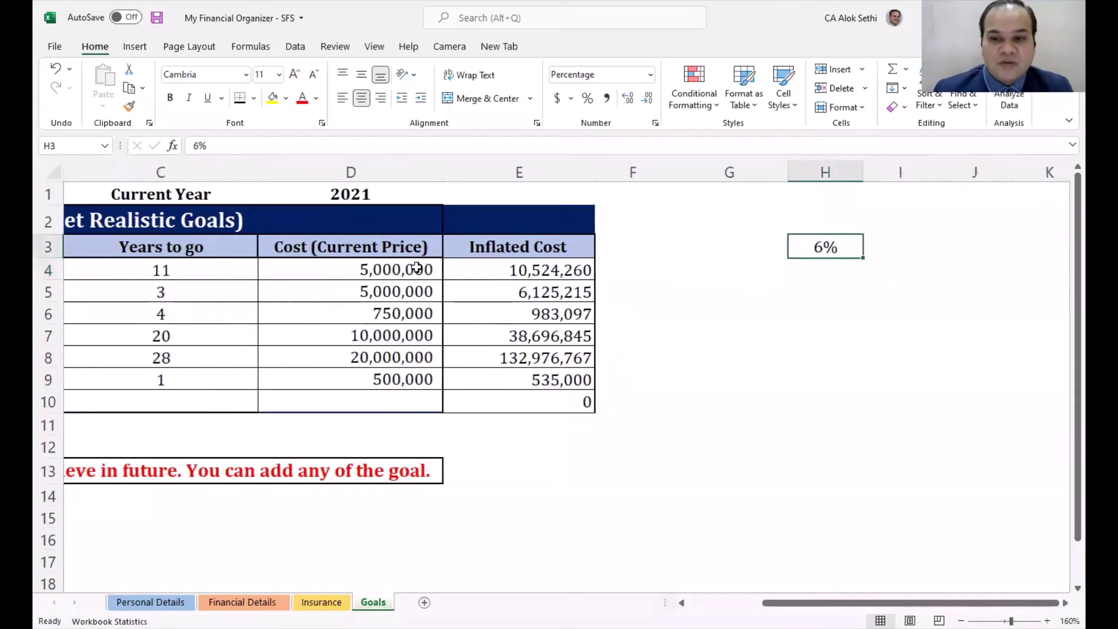
key(Left)
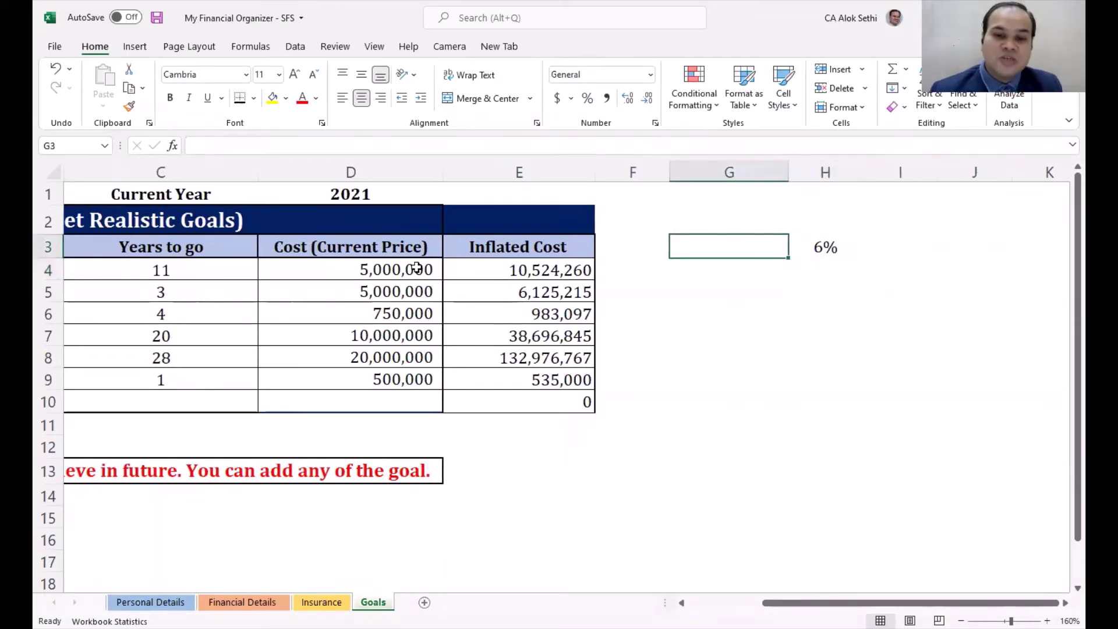
key(Right)
key(F2)
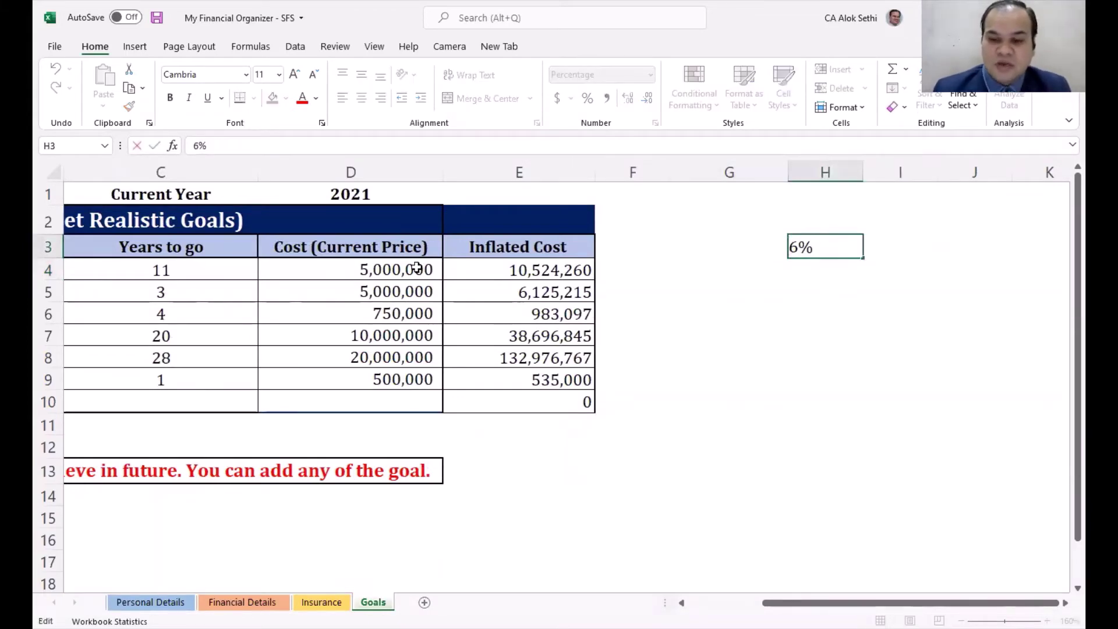
key(Left)
key(BackSpace)
text(10)
key(Return)
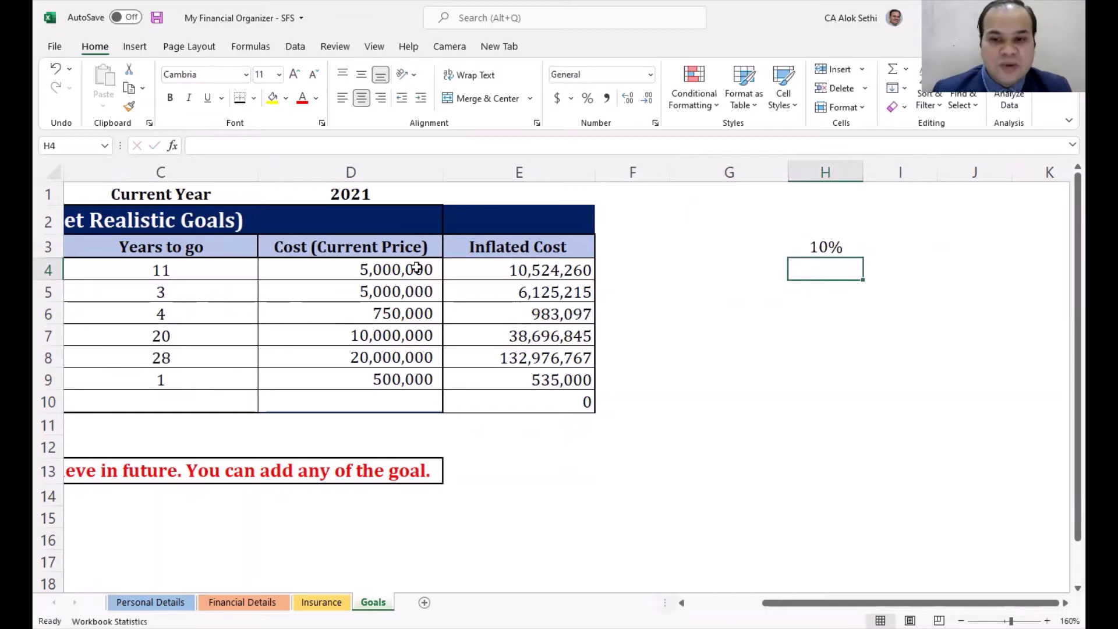
Step: Label the rate in G3 as 'Edu Inflation Rate'
key(Up)
key(Left)
text(Inf)
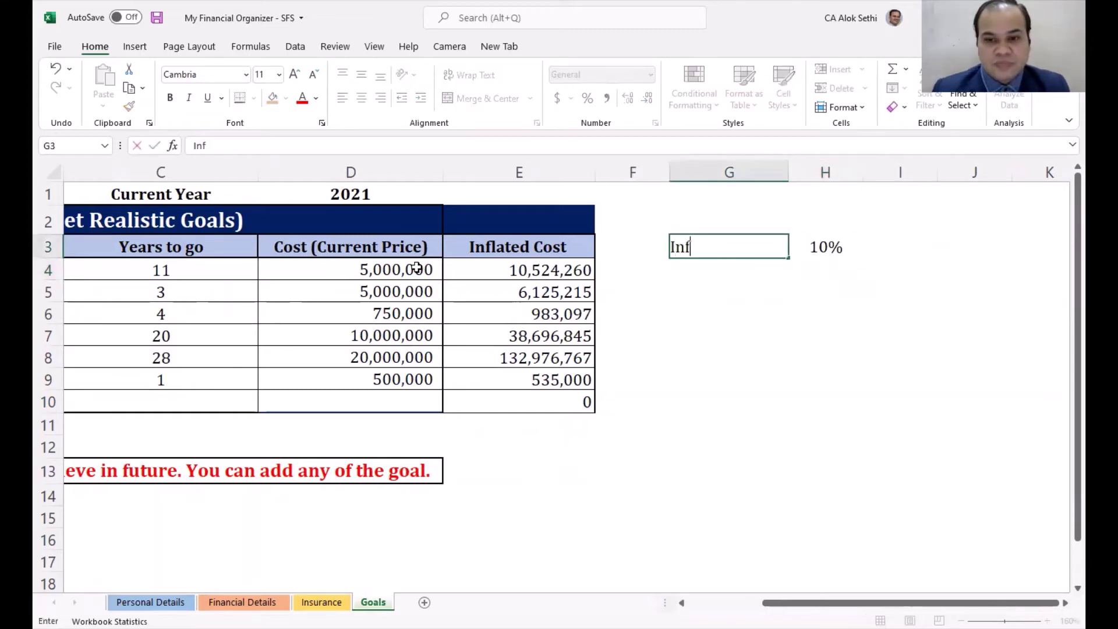
text(lation RAte)
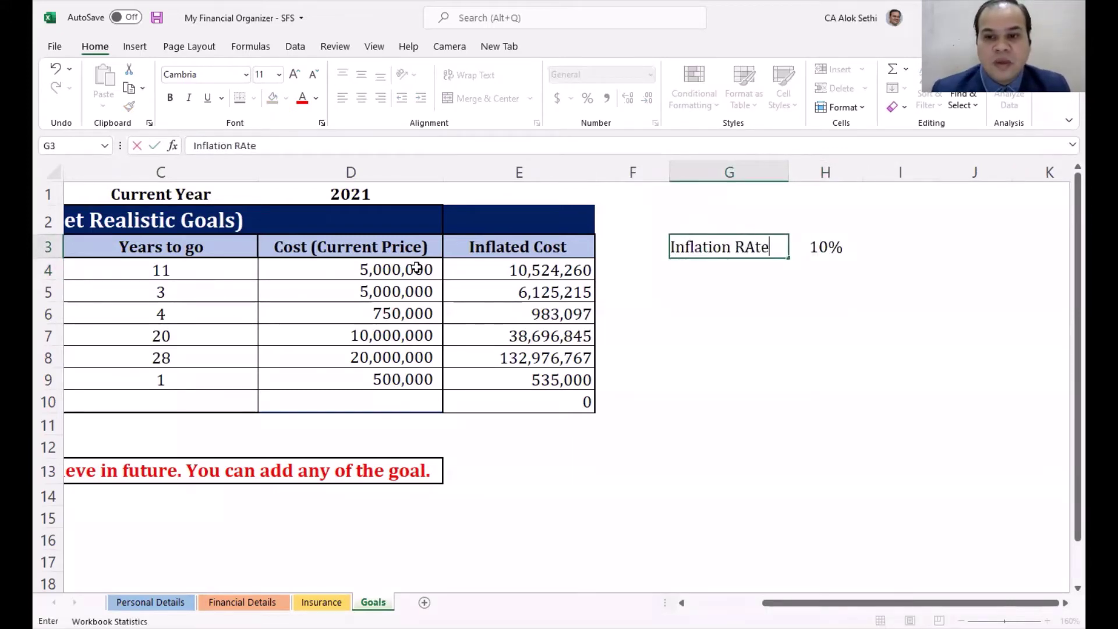
key(BackSpace)
key(BackSpace)
key(BackSpace)
text(ate)
key(Return)
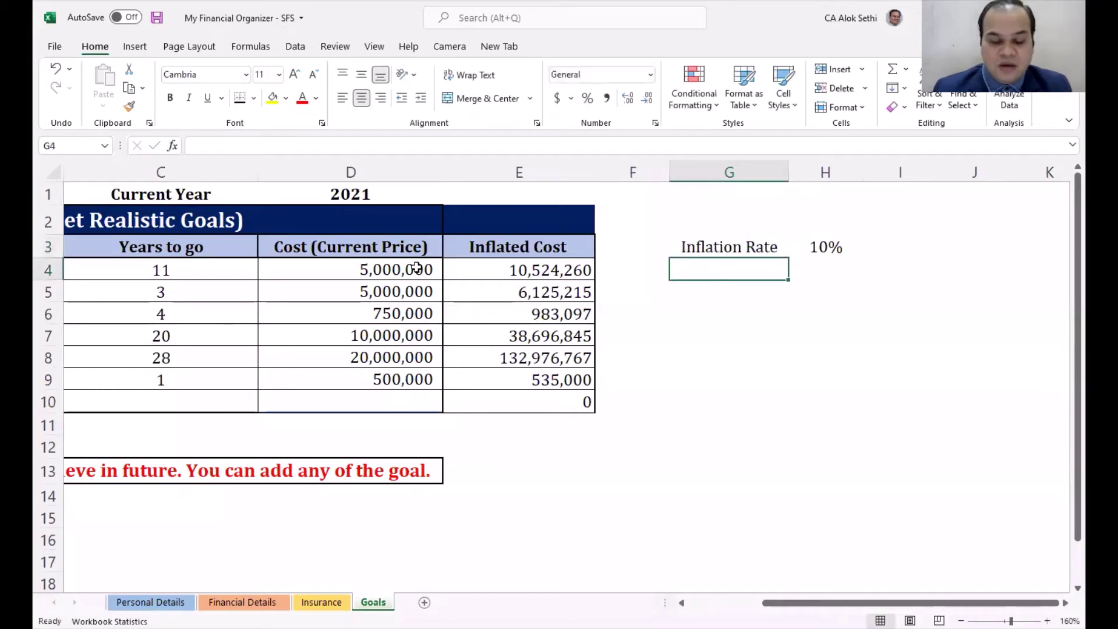
key(Up)
key(F2)
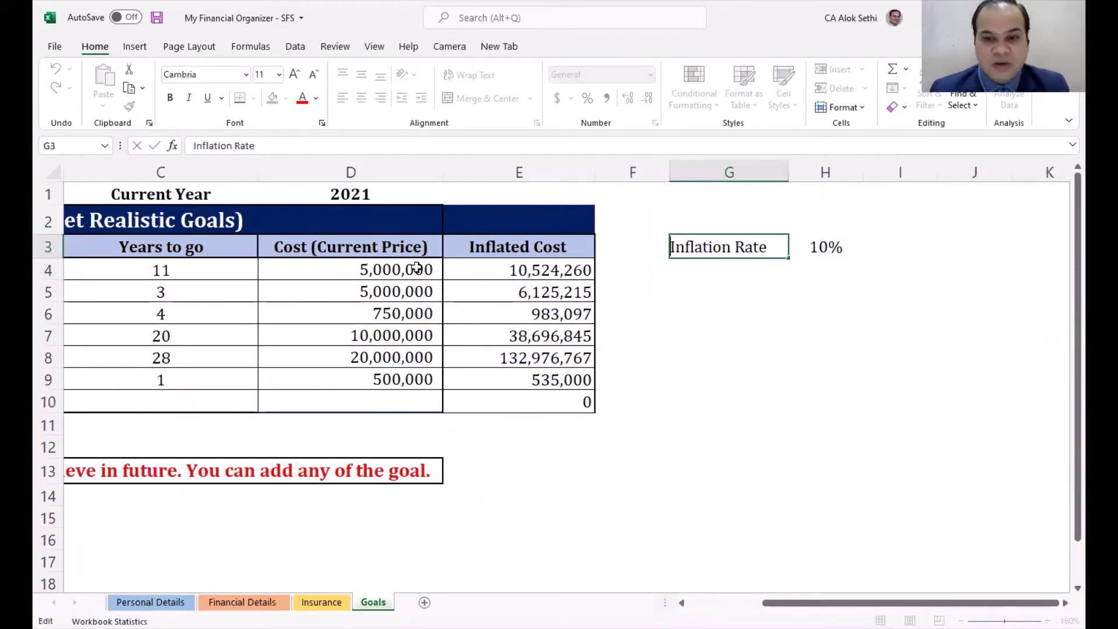
key(Home)
text(Edu)
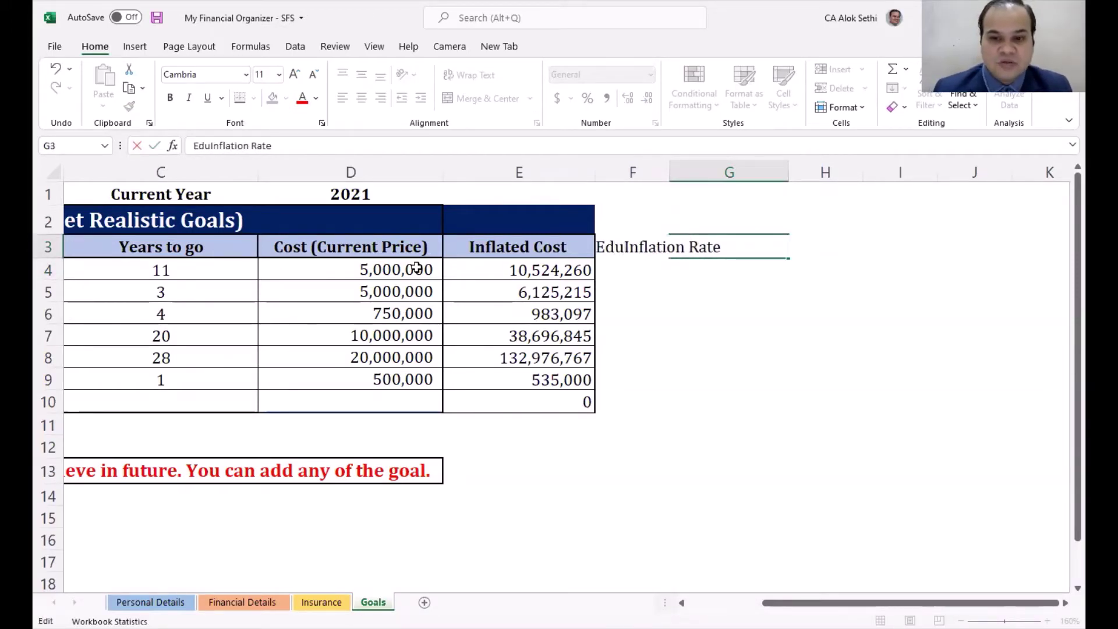
key(Return)
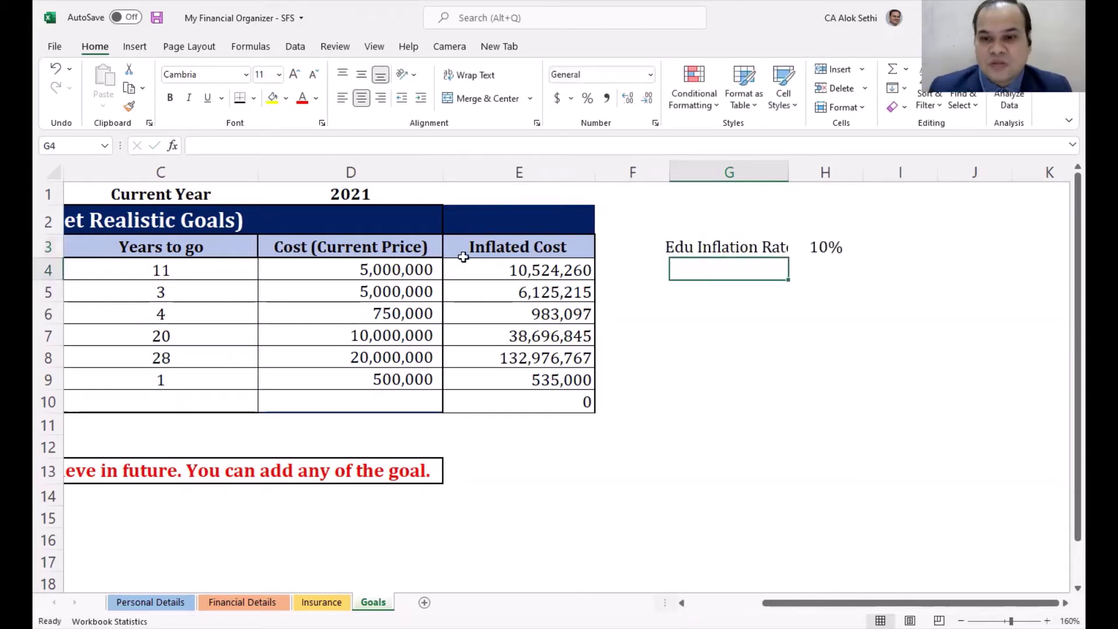
Step: Autofit column G and copy the label into G4, editing it to 'Inflation Rate'
double_click(790, 166)
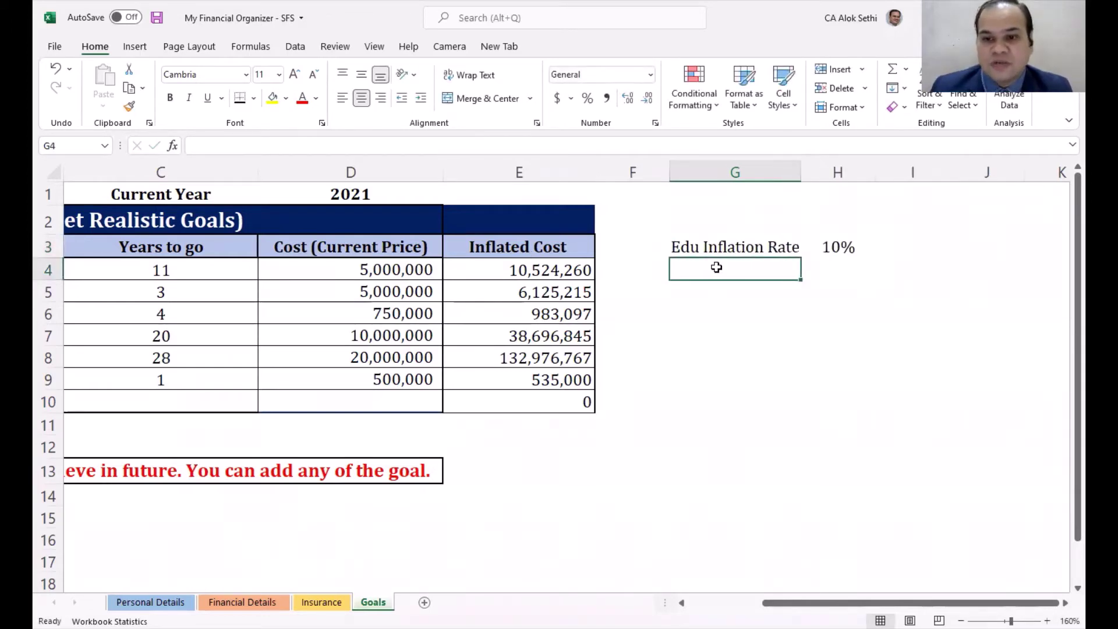
key(ctrl+d)
key(Home)
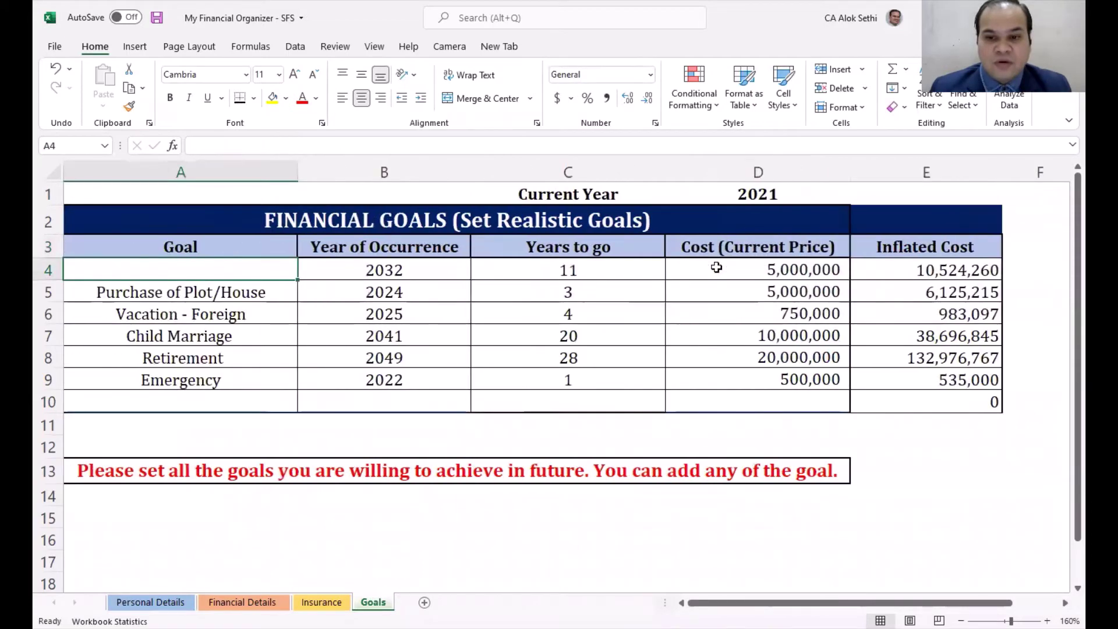
key(Right)
key(Left)
key(Right)
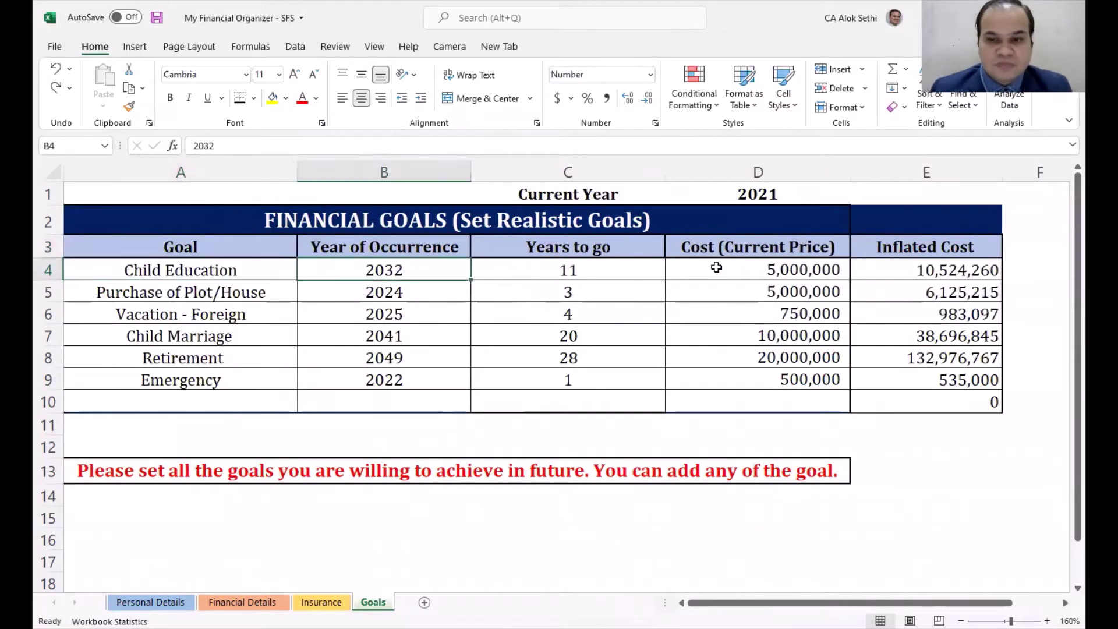
key(Right)
key(Right)
key(Right)
key(Right)
key(Right)
key(Right)
key(Right)
key(Right)
key(Left)
key(Left)
key(Left)
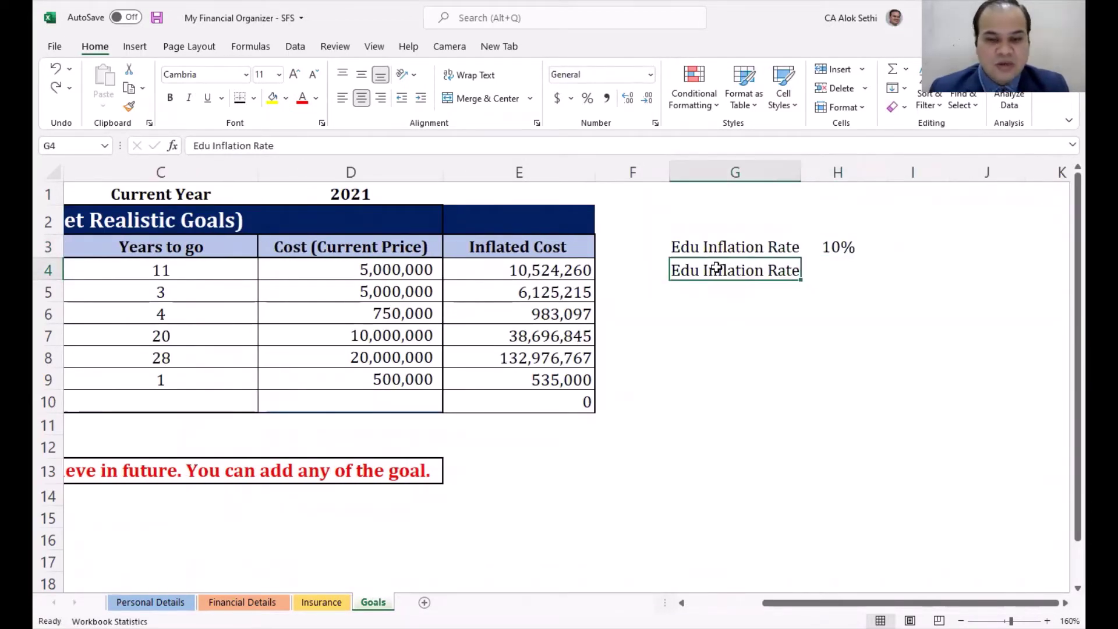
key(F2)
key(Home)
key(Delete)
key(Delete)
key(Delete)
key(Delete)
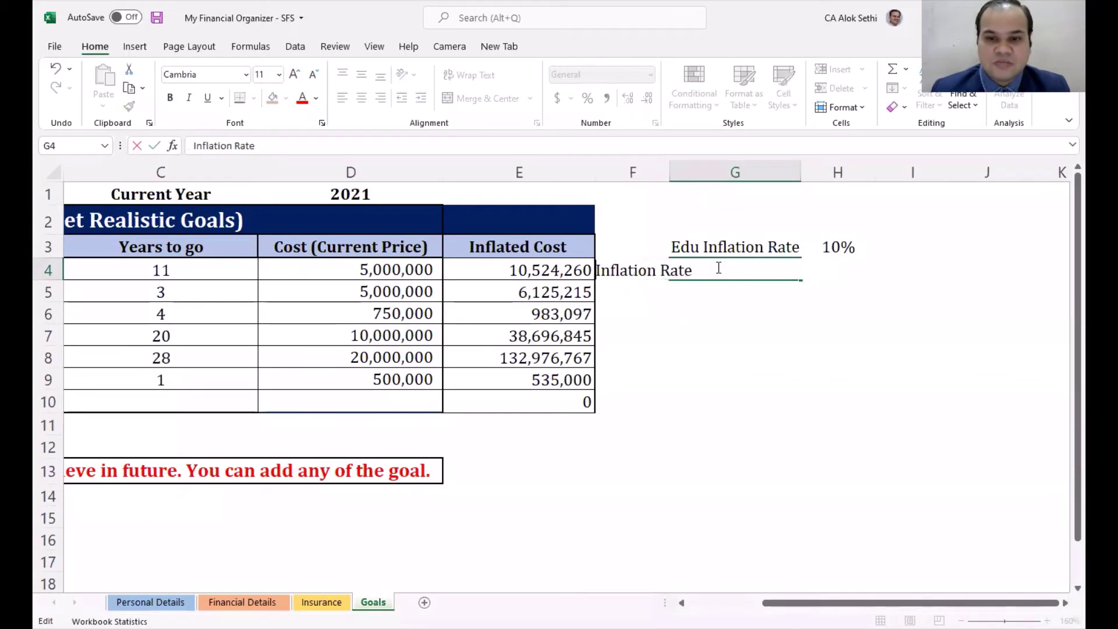
key(Return)
Step: Enter 7% as the Inflation Rate value in H4
key(Up)
key(Right)
text(7)
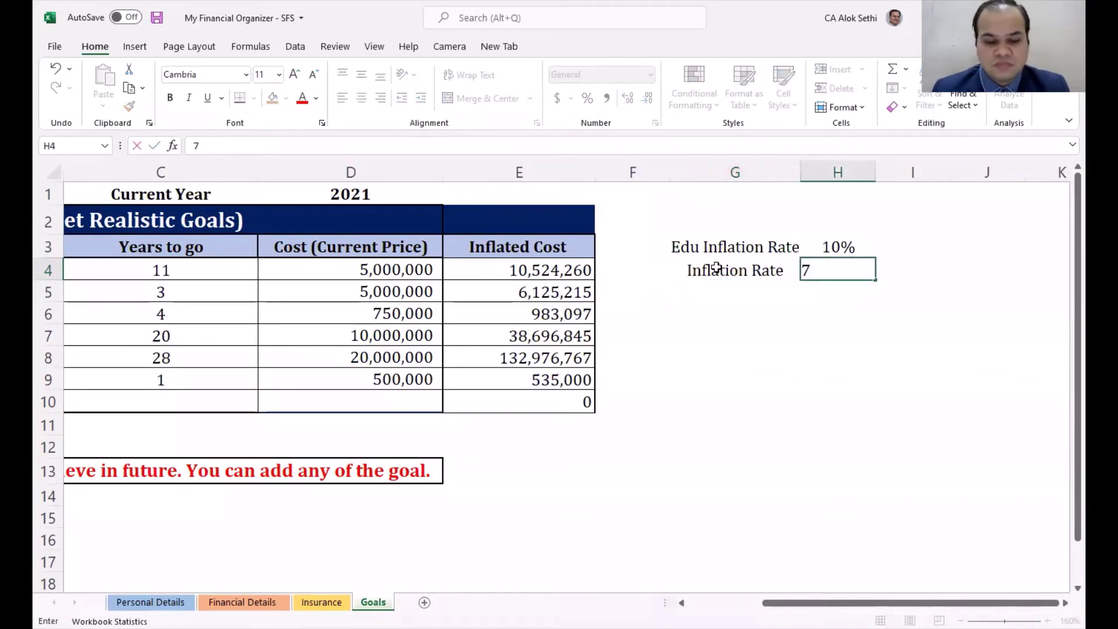
text(%)
key(Return)
key(Up)
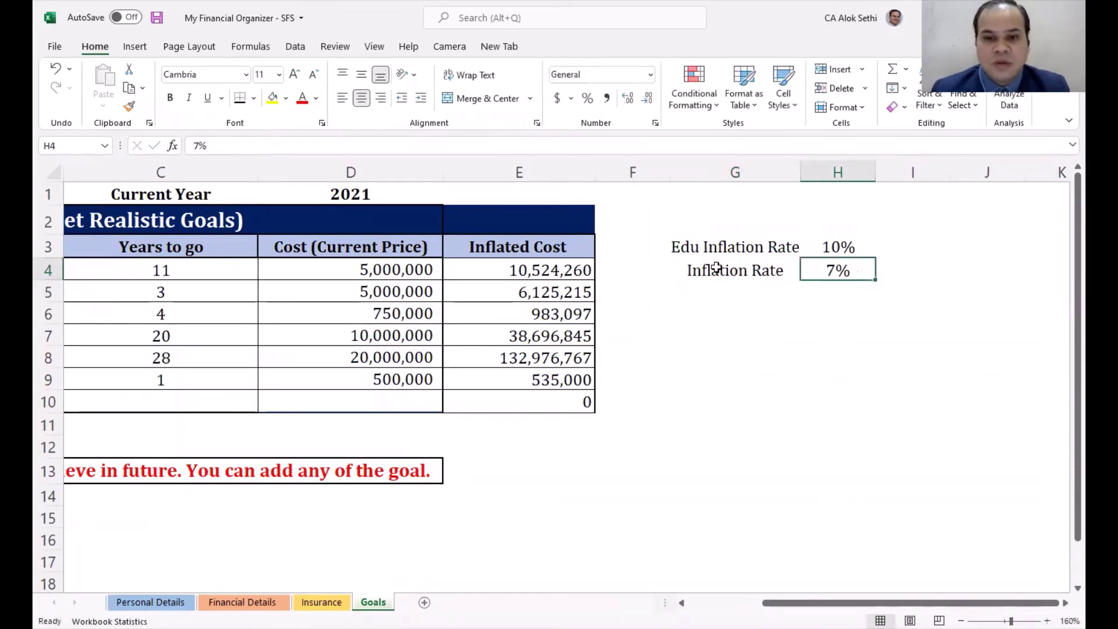
key(Left)
key(Left)
key(Left)
key(F2)
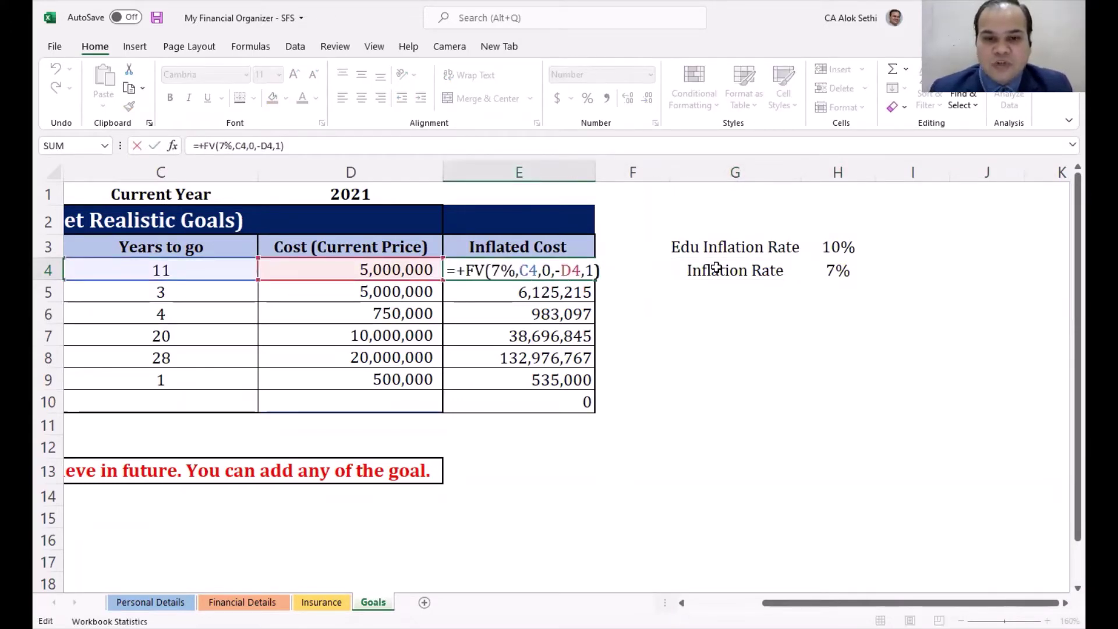
Step: Edit E4's formula to =+FV(10%,C4,0,-D4,1), giving 14,265,584
text(18)
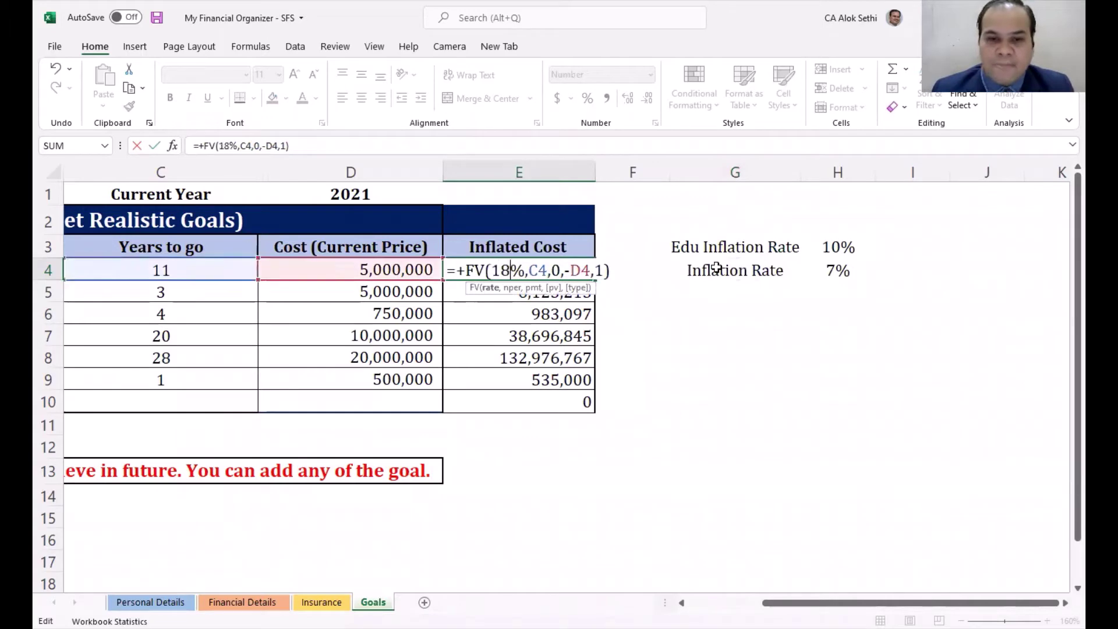
key(BackSpace)
text(0)
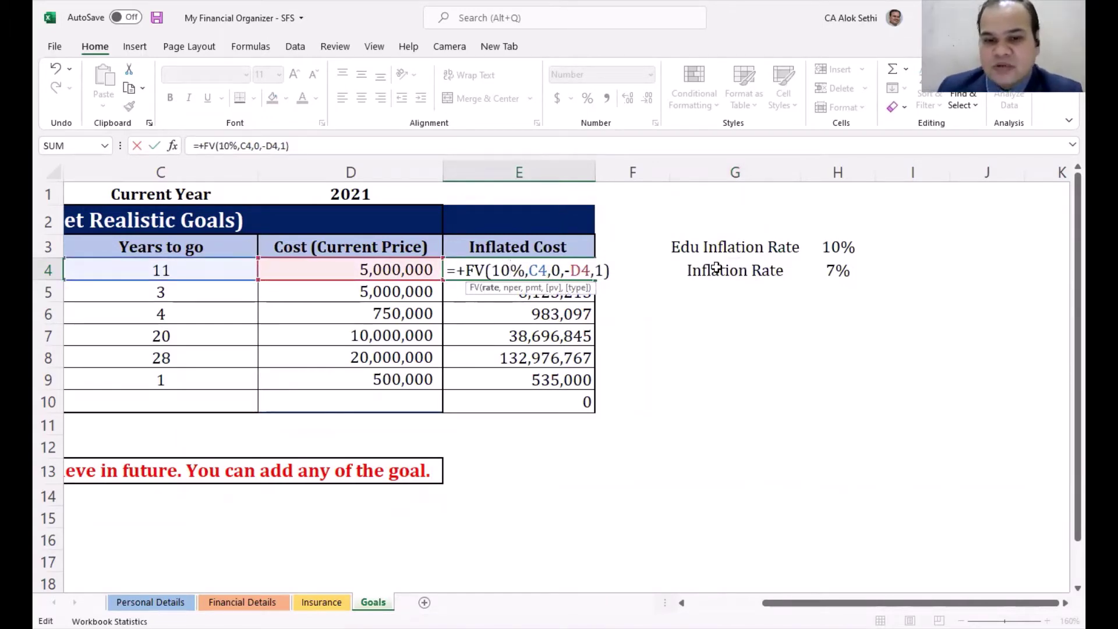
key(Right)
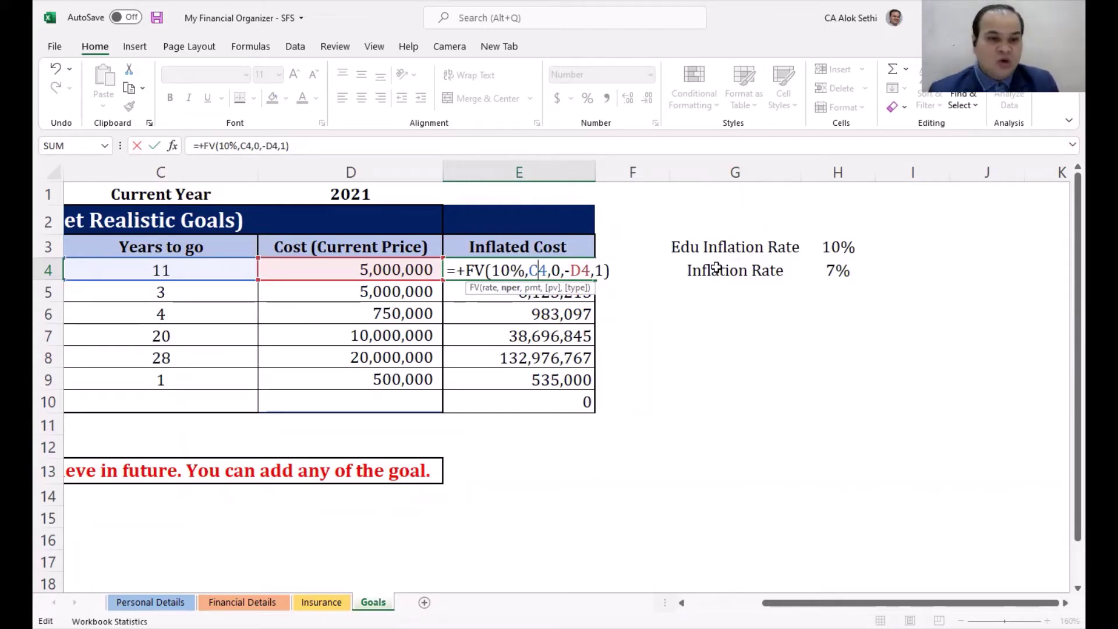
key(Right)
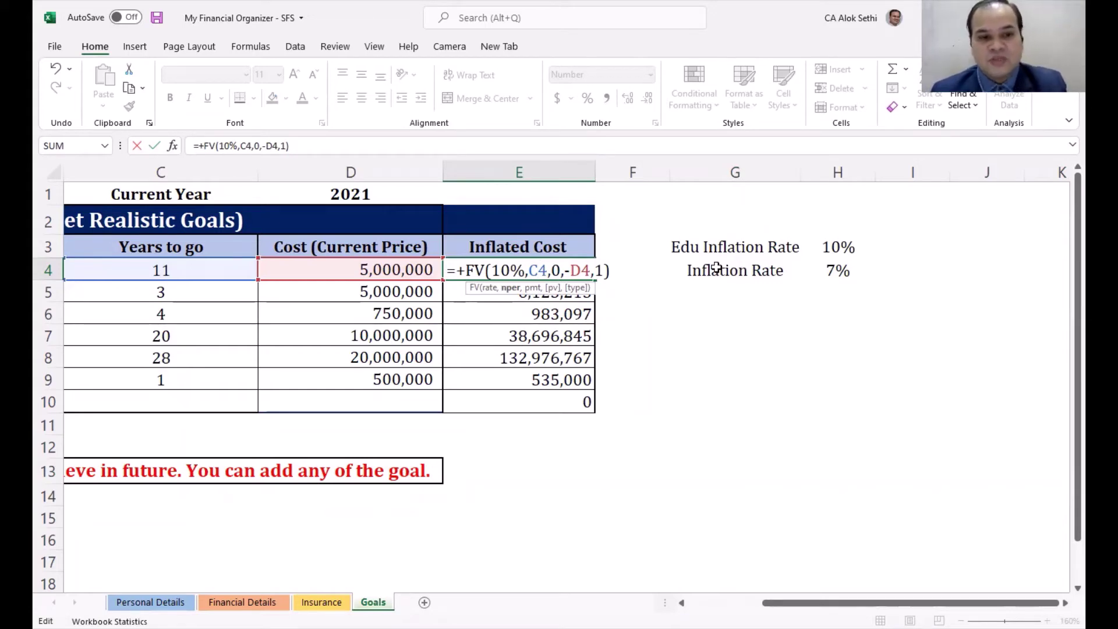
key(Right)
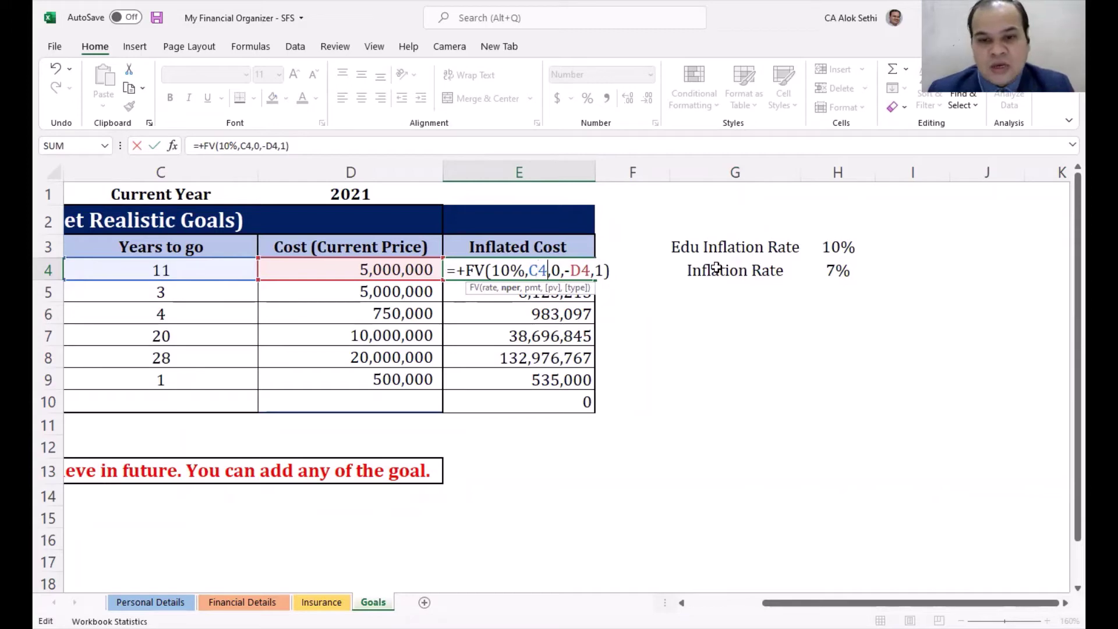
key(Right)
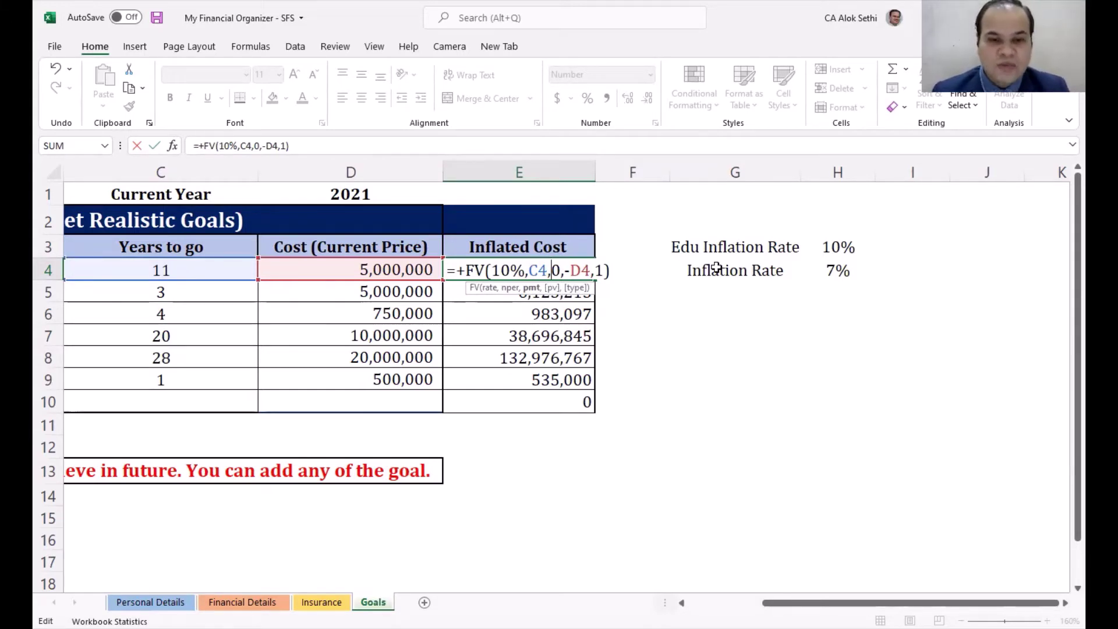
key(Right)
key(Right)
key(Right)
key(Right)
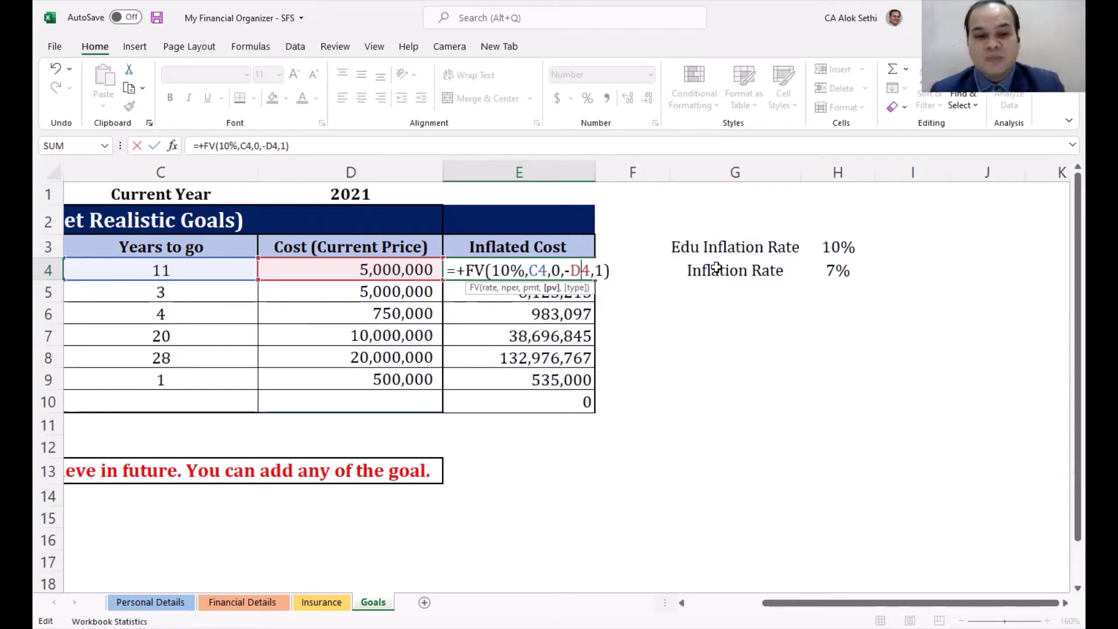
key(Right)
key(Right)
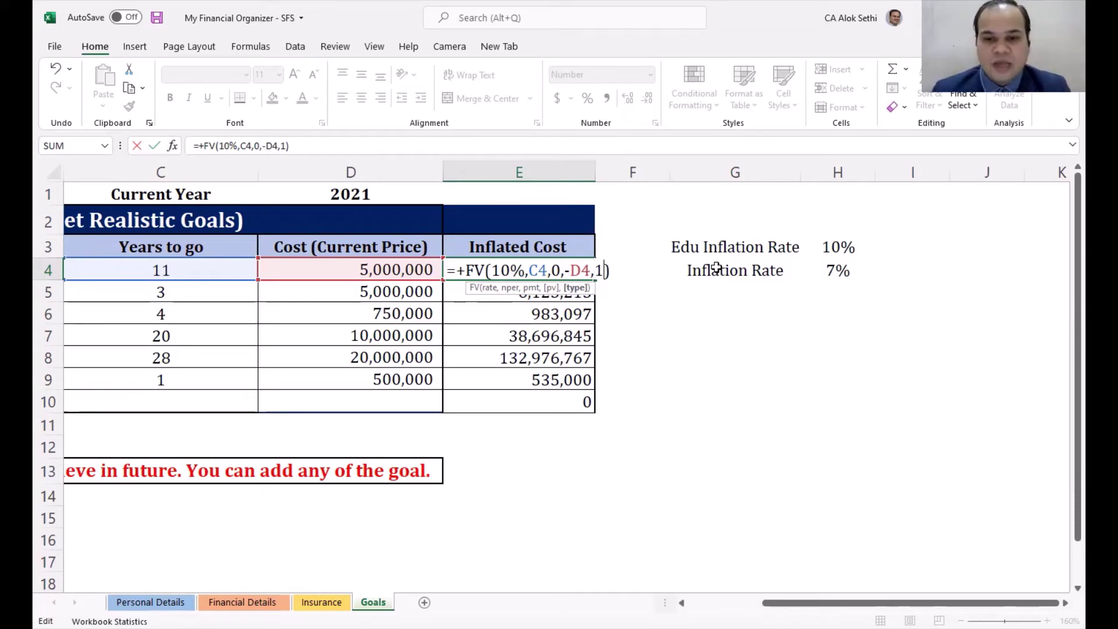
key(BackSpace)
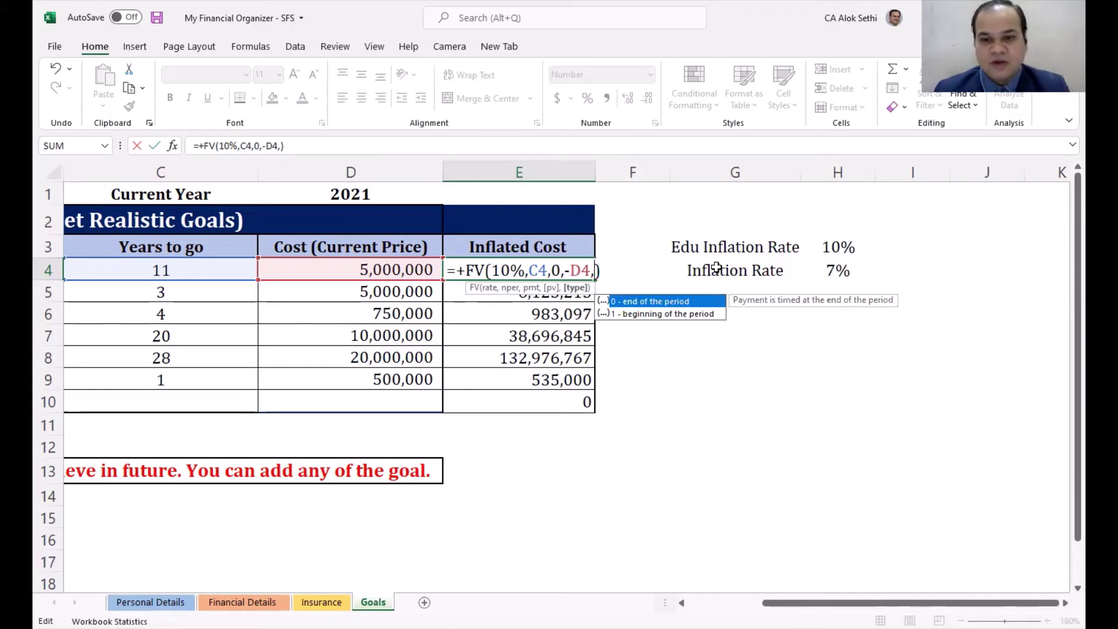
text(1)
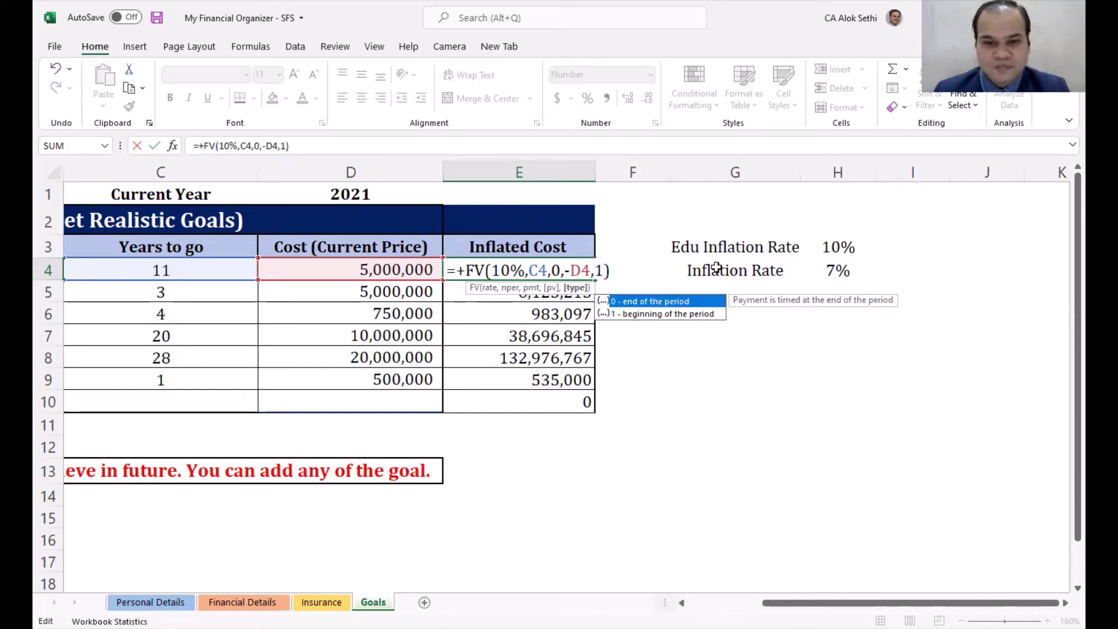
key(ctrl+Return)
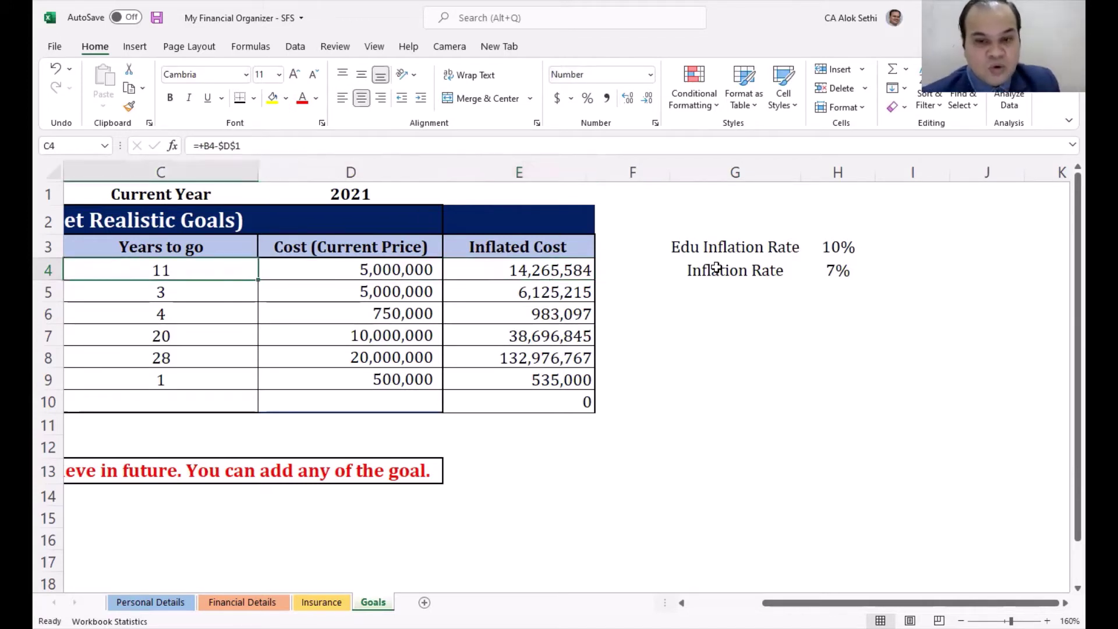
Step: Recheck the E4 formula, leaving it unchanged, and move to G6
key(F2)
key(Escape)
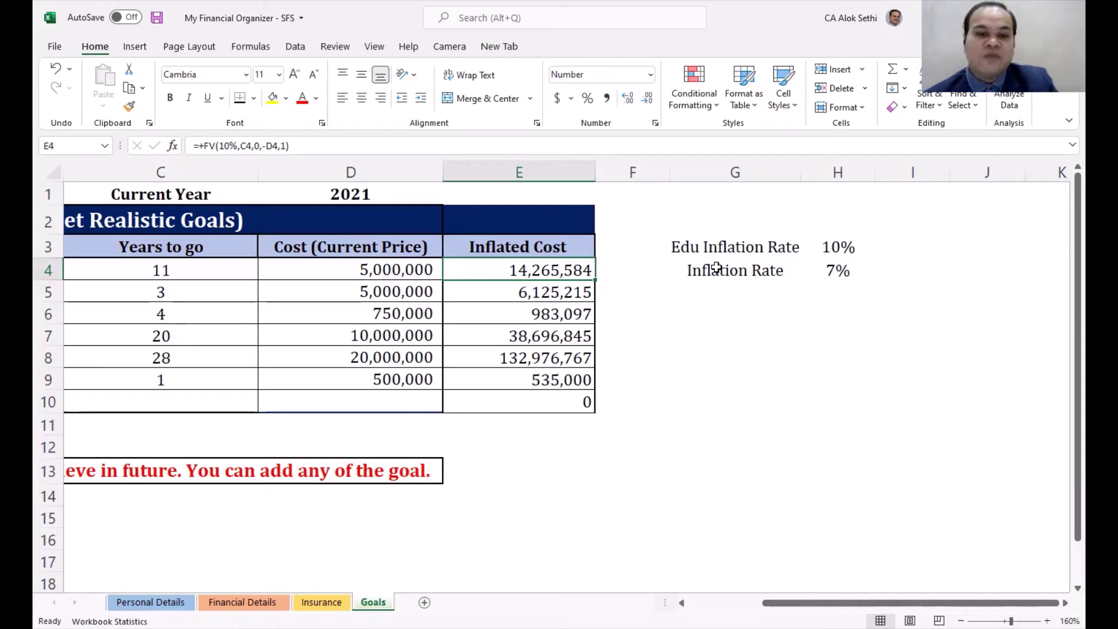
key(Down)
key(Down)
key(Right)
key(Right)
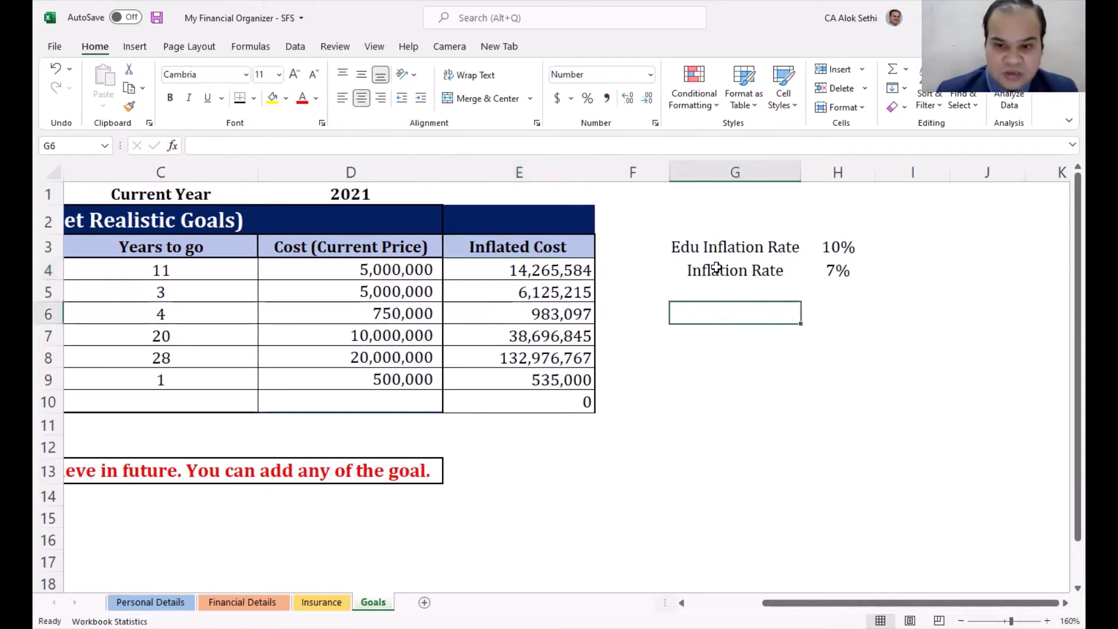
Step: Enter +fv(7%,11,0,-5000000,1) in G6 to get 10,524,260
text(+)
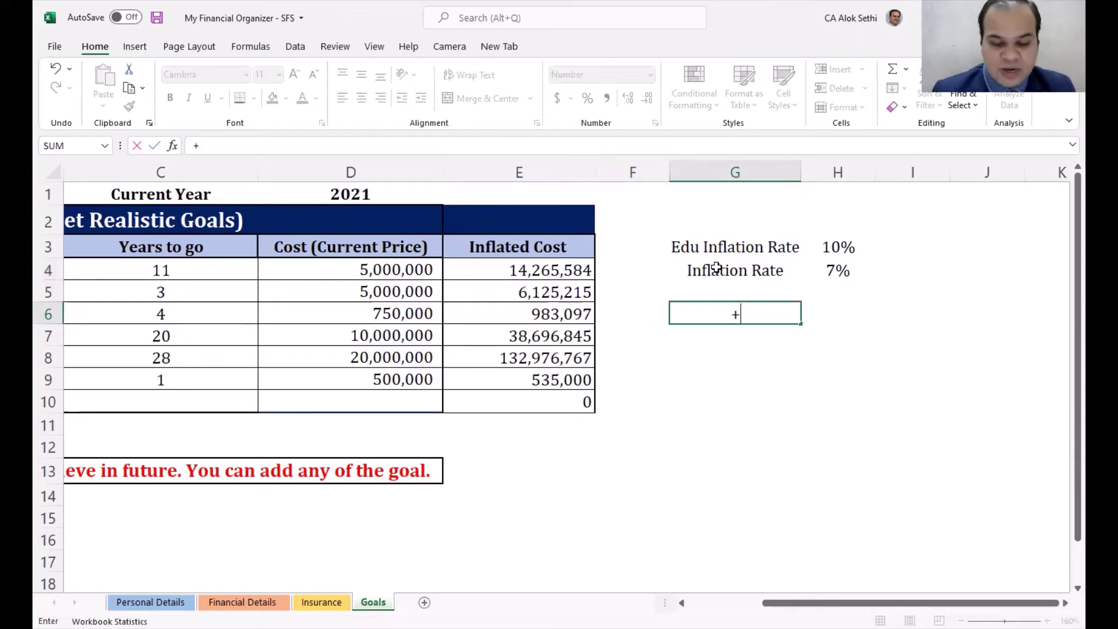
text(fv()
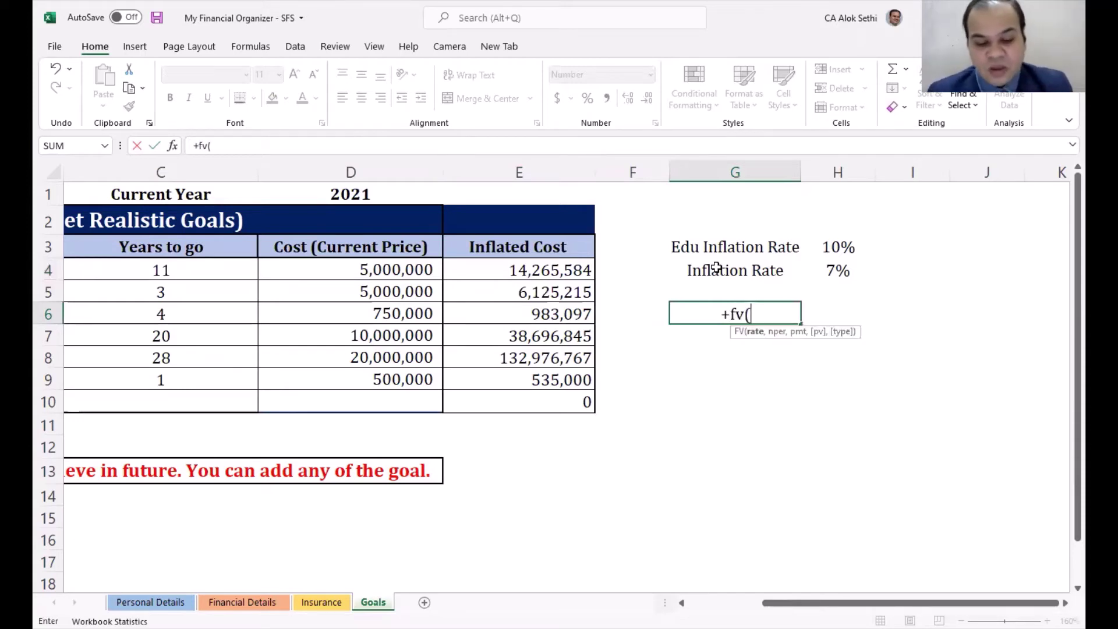
text(7%)
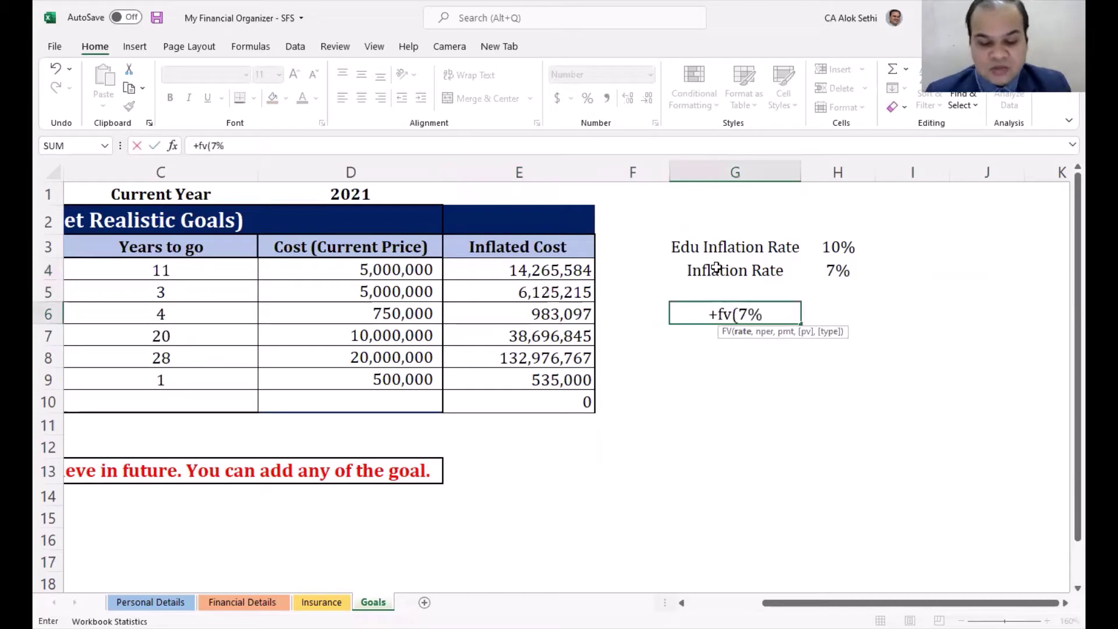
text(,)
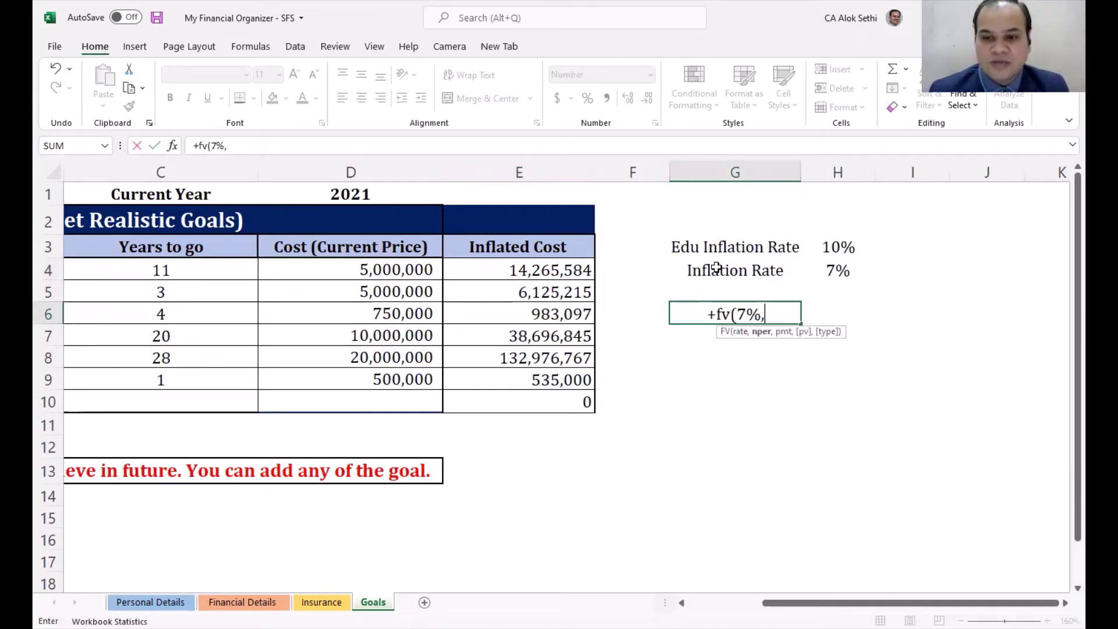
text(11,0,-5000000)
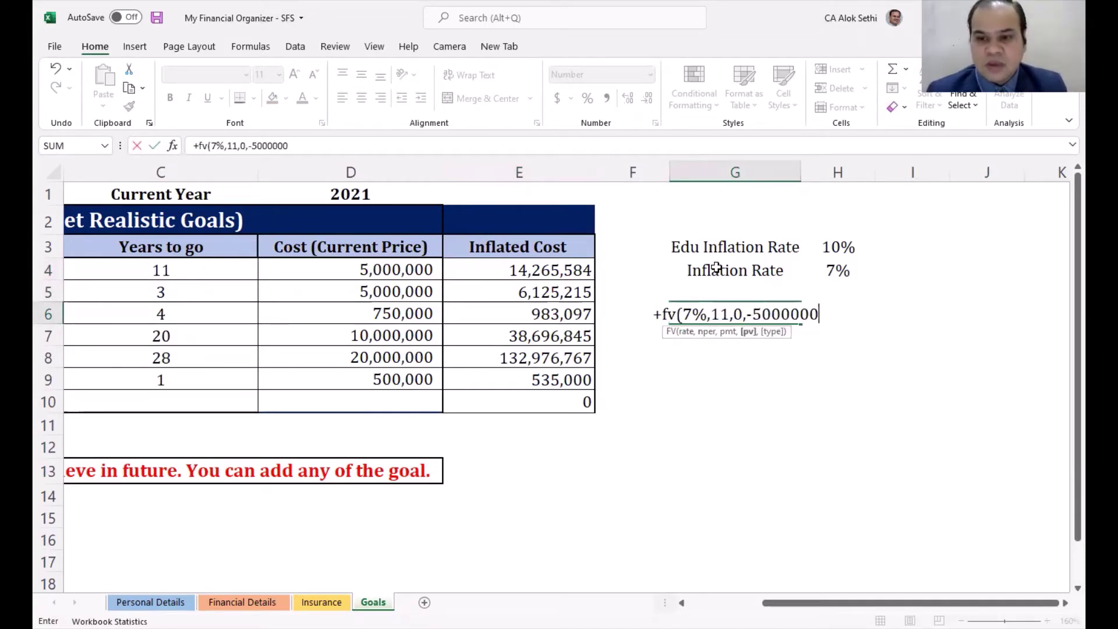
text(,1)
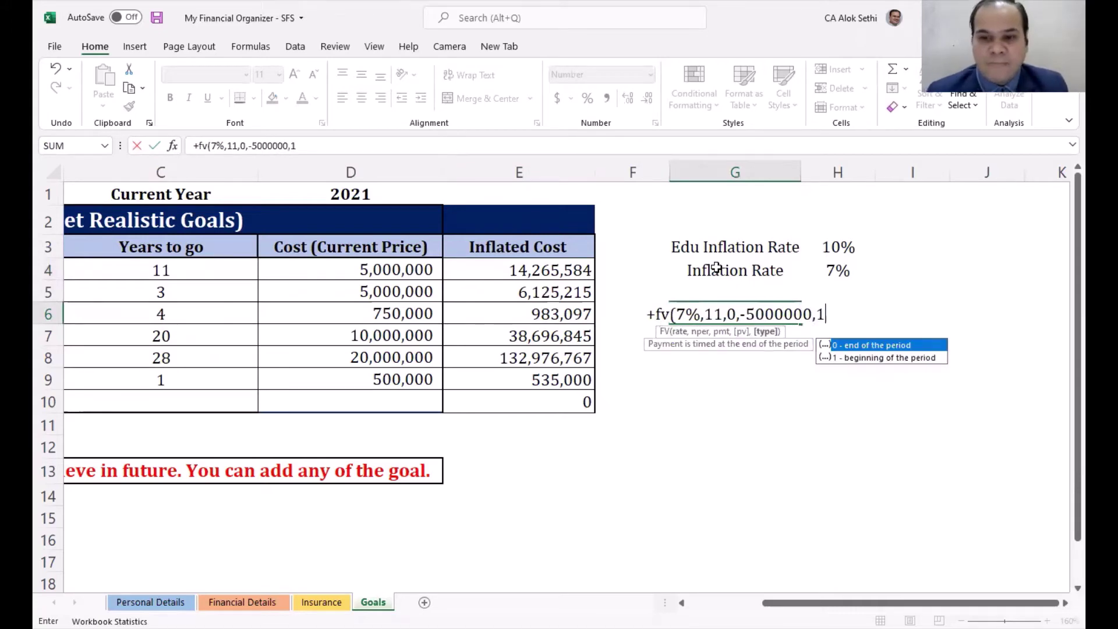
key(ctrl+Return)
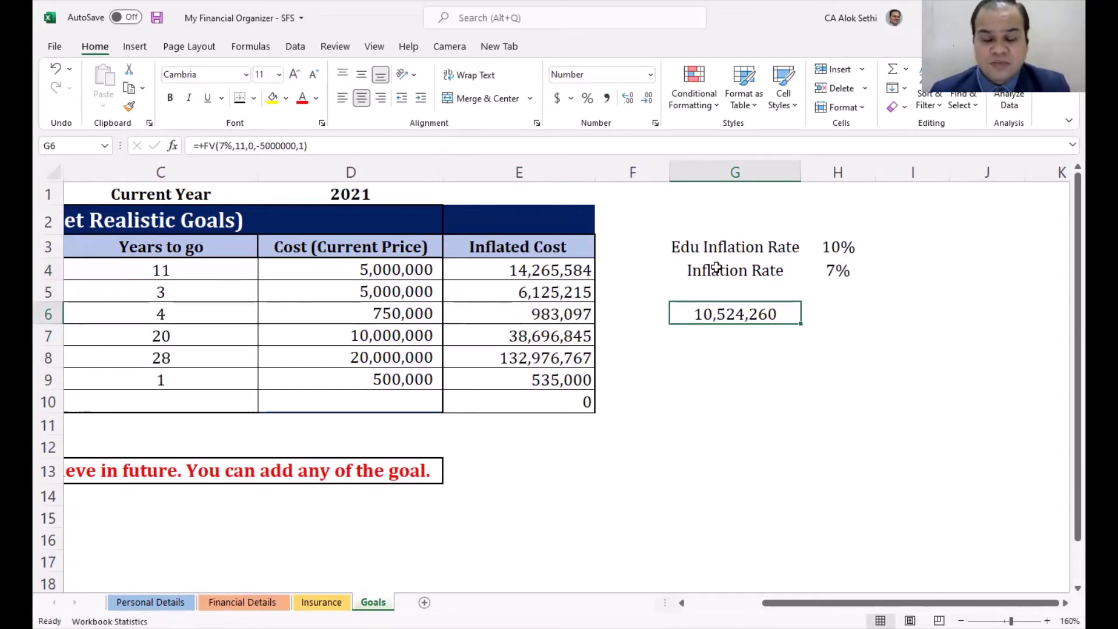
Step: Compute the shortfall =+E4-G6 (3,741,324) in H6 and label it 'shortfall' in H7
key(Down)
click(717, 267)
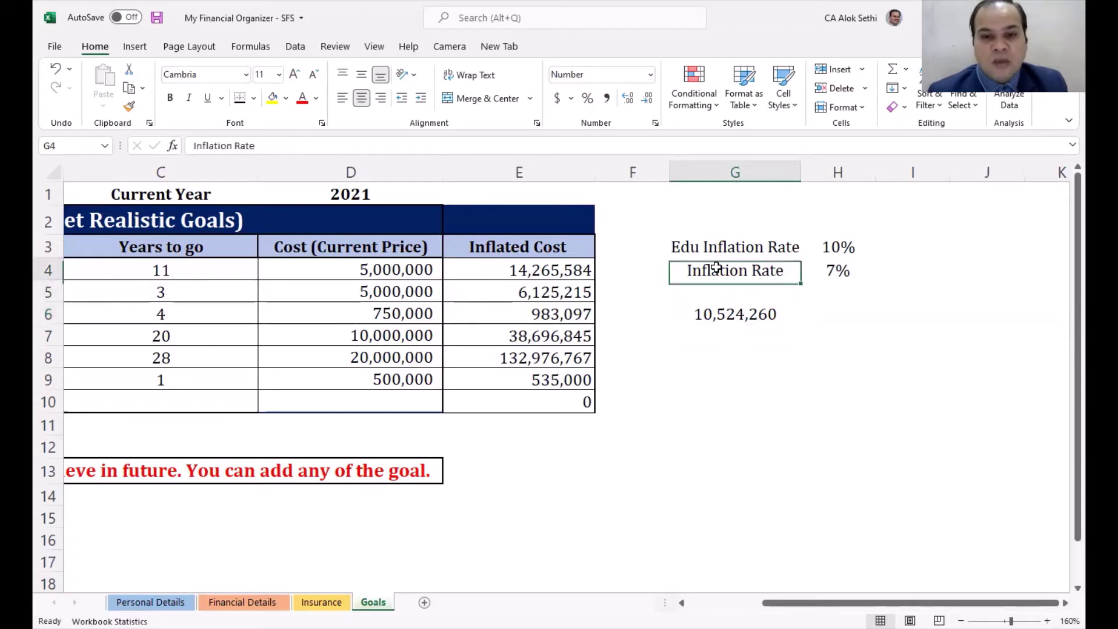
key(Left)
key(Left)
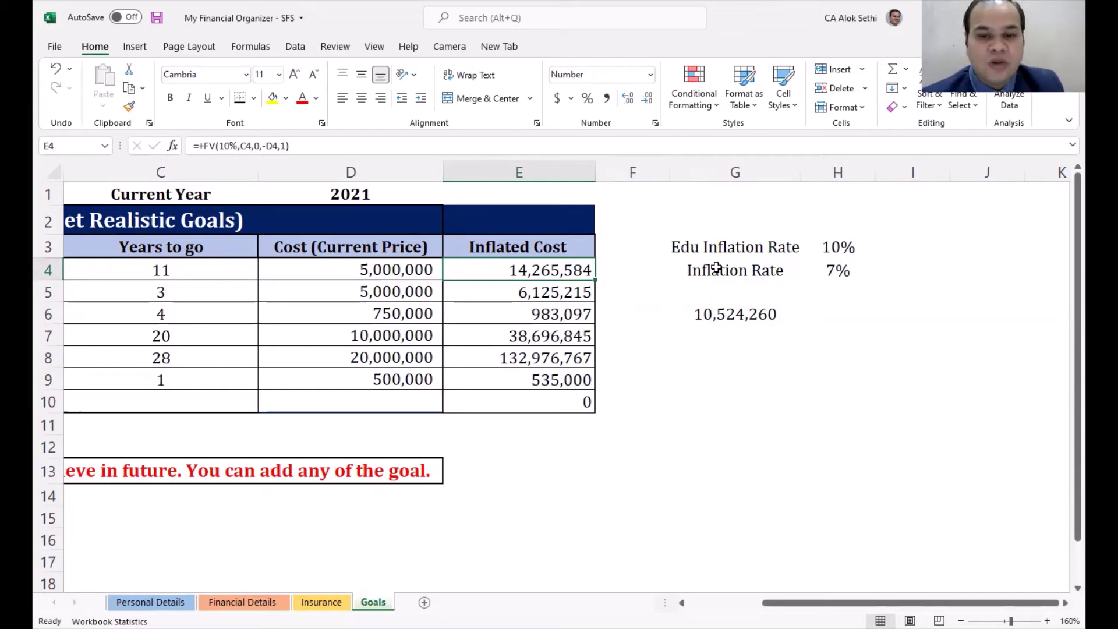
key(Down)
key(Down)
key(Down)
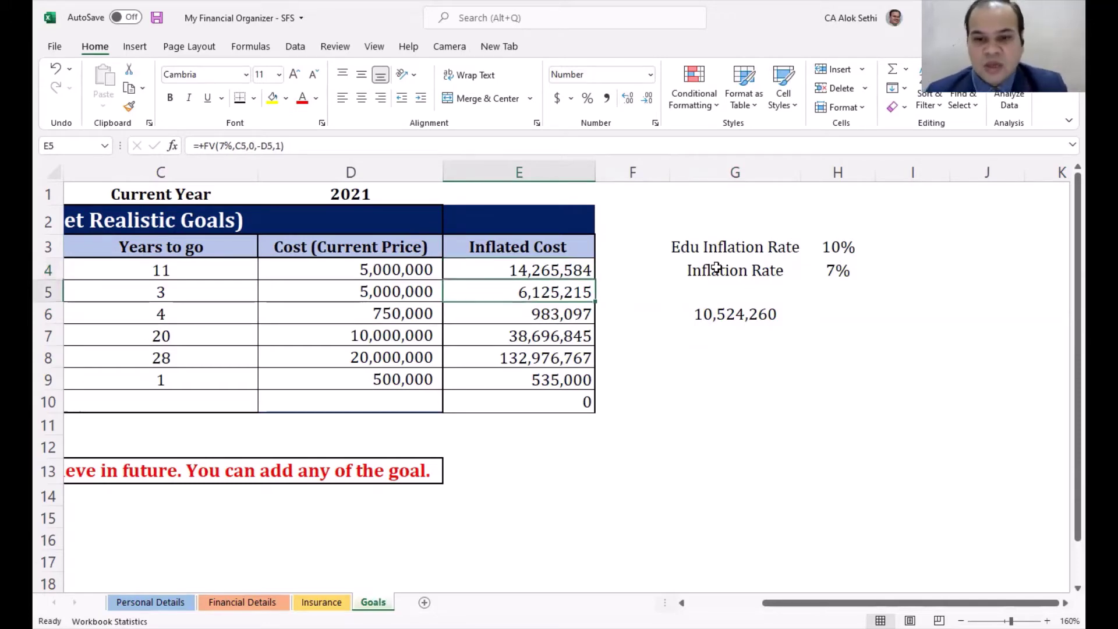
key(Right)
key(Right)
key(Right)
key(Up)
text(+)
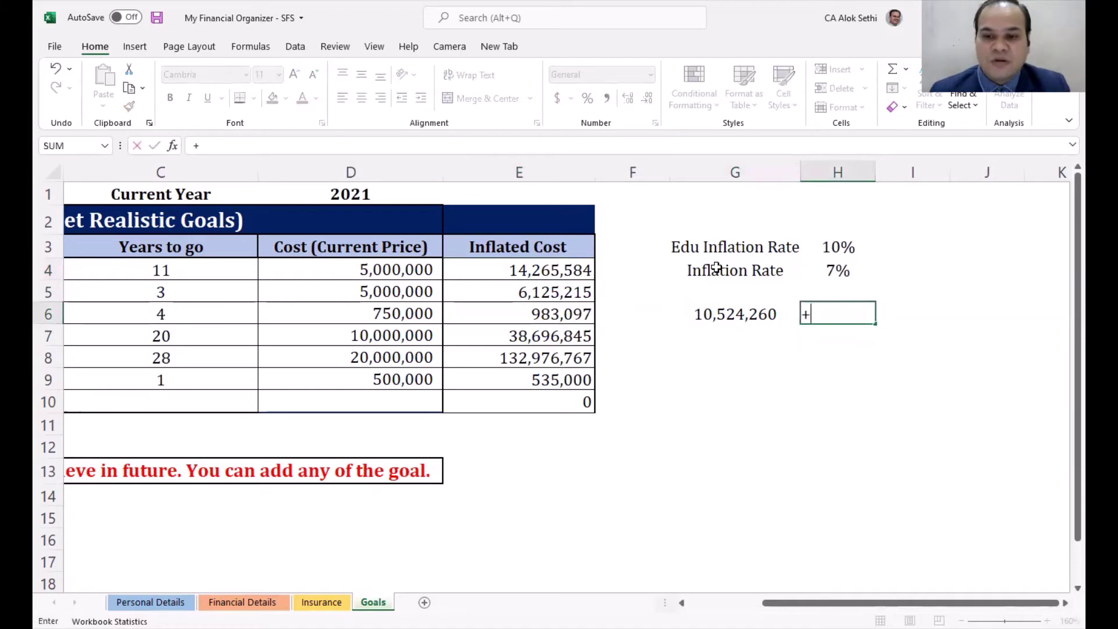
key(Left)
key(Left)
key(Left)
key(Up)
key(Up)
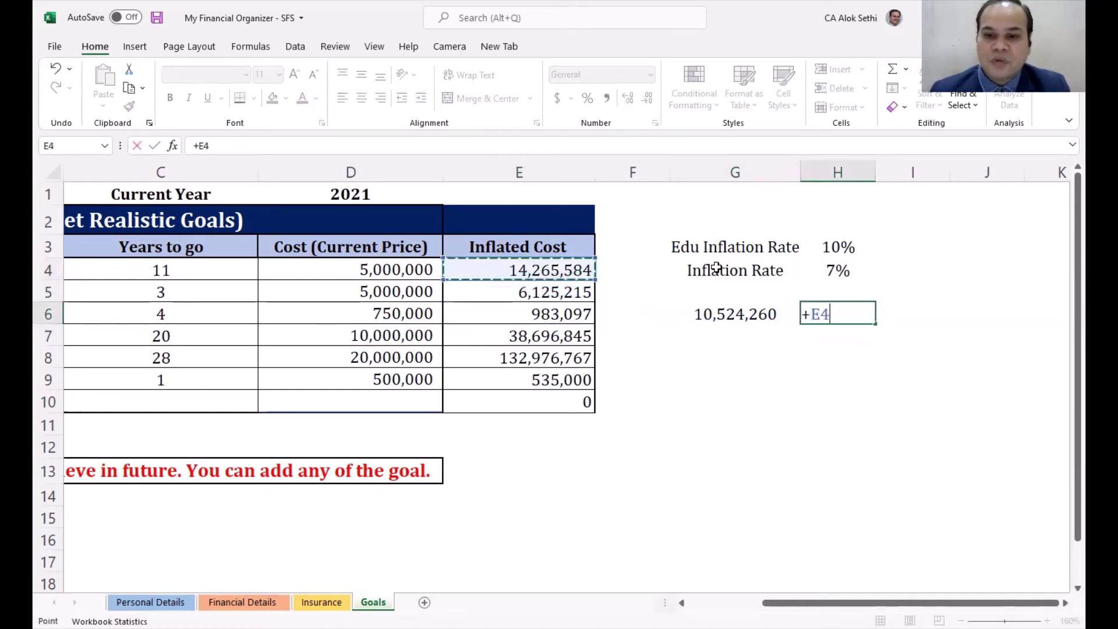
text(-)
key(Left)
key(Return)
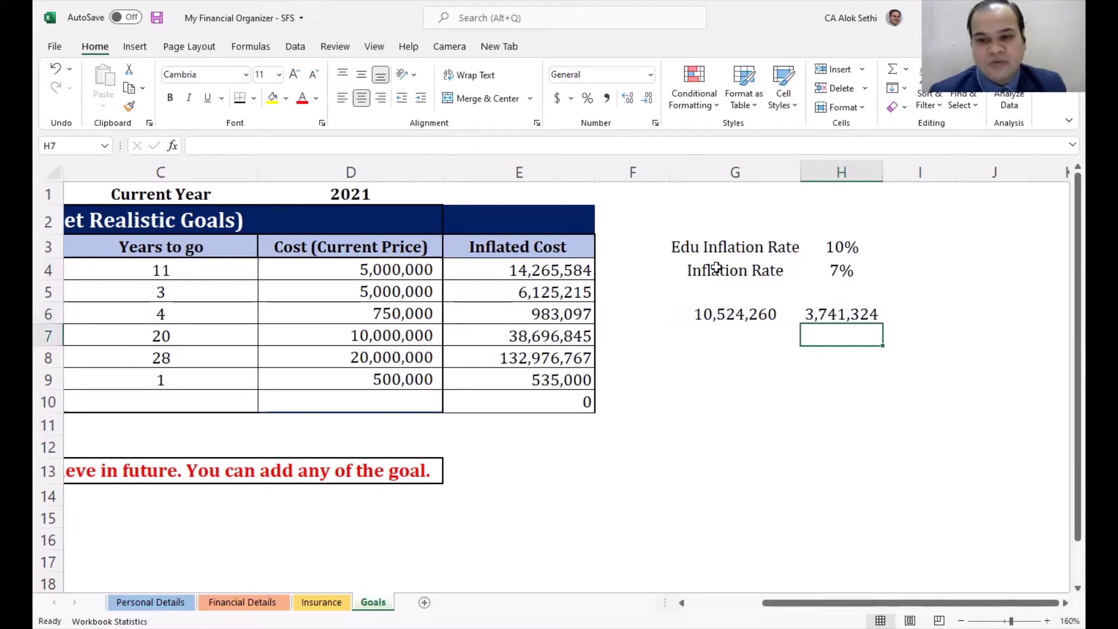
text(sho)
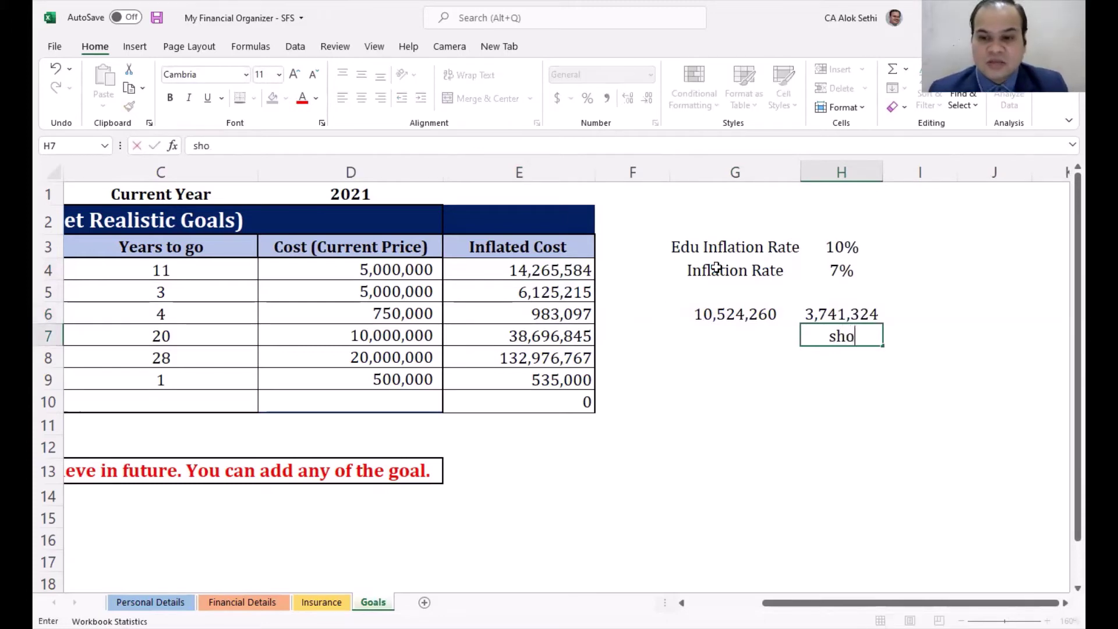
text(rtfall)
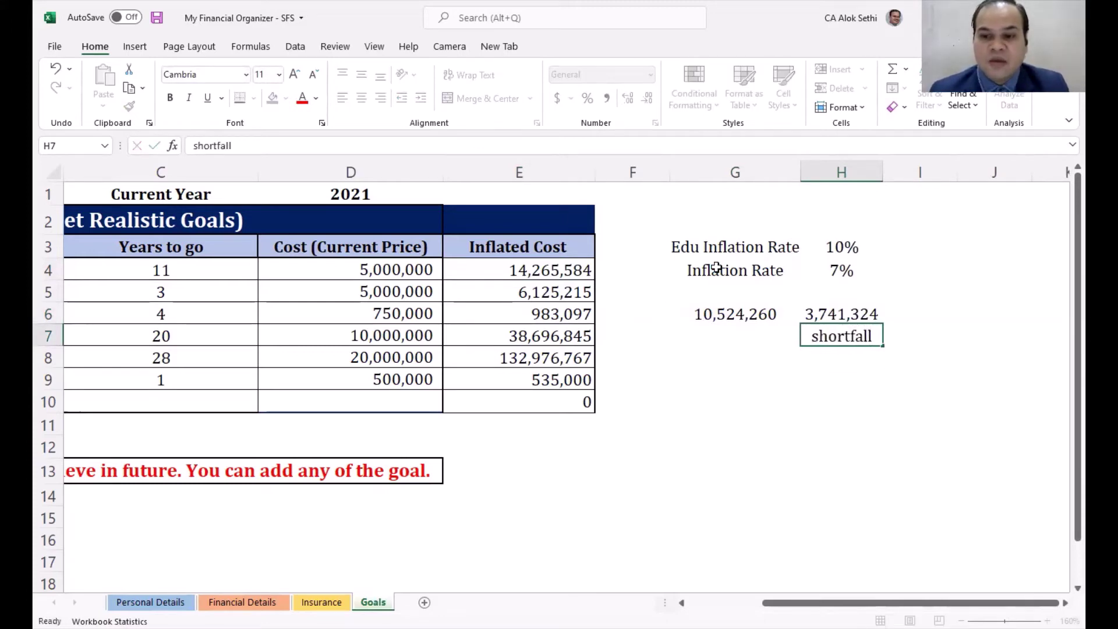
key(Return)
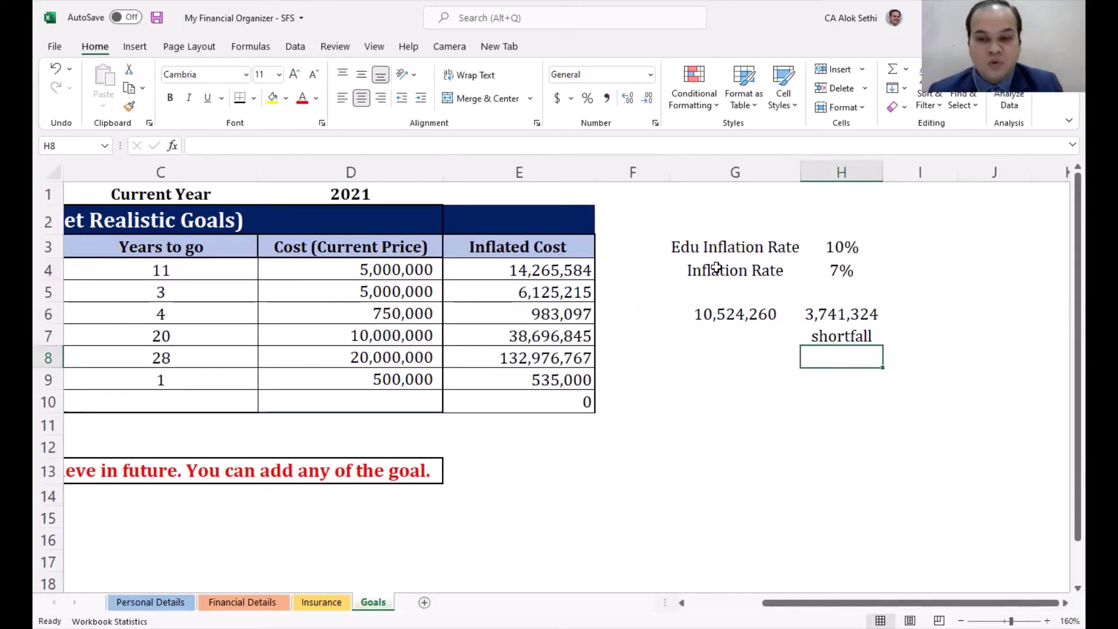
key(Left)
key(Left)
key(Left)
key(Left)
key(Up)
key(Up)
key(Left)
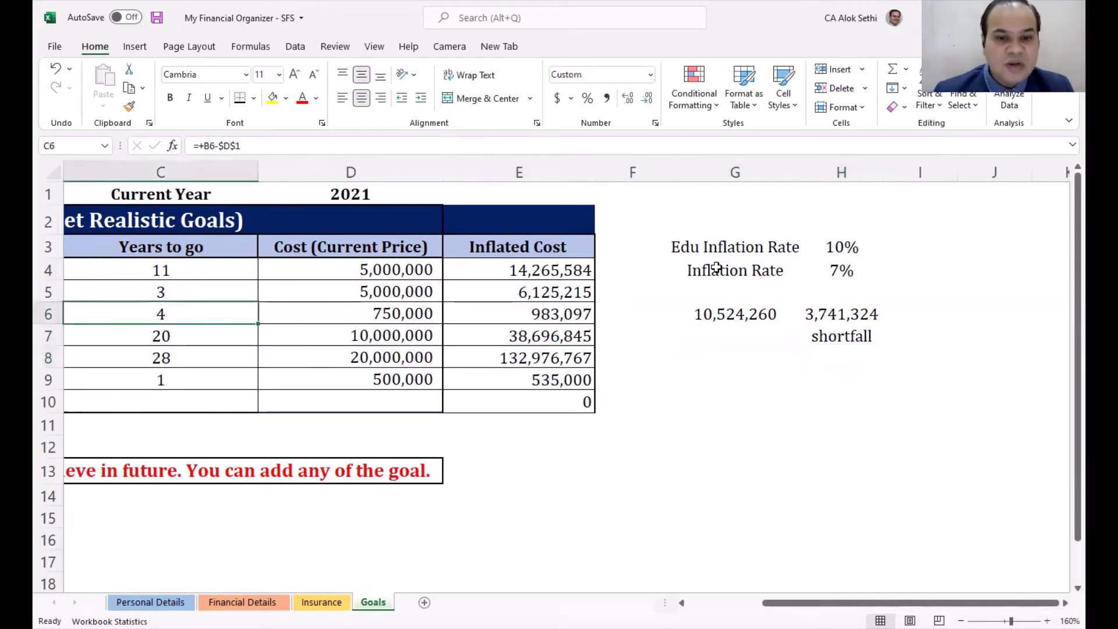
key(Left)
key(Up)
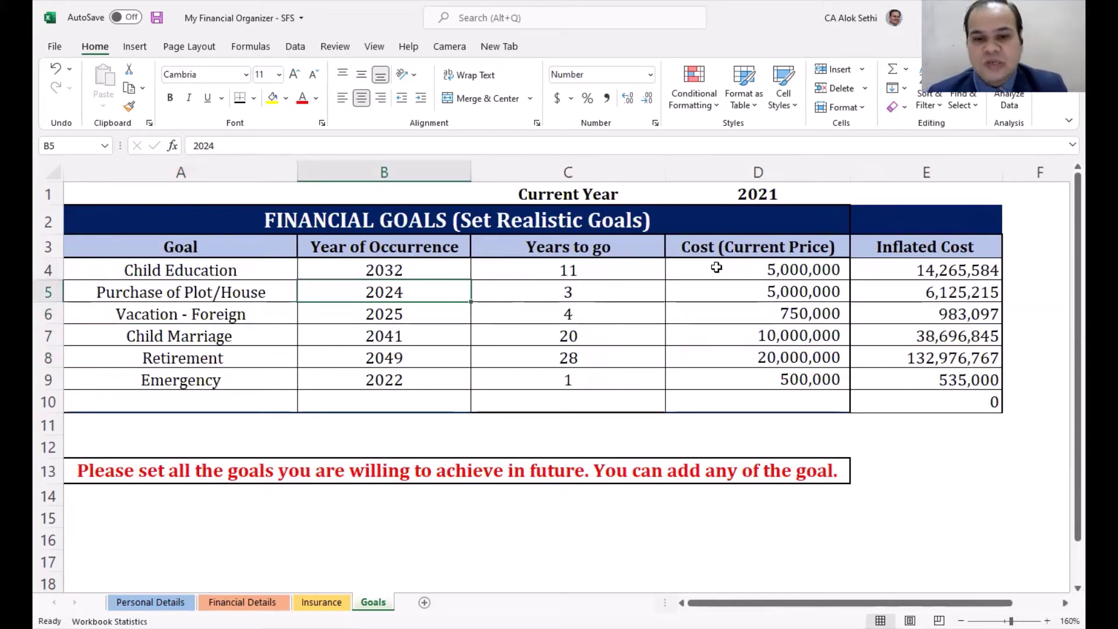
key(Right)
key(Right)
key(Left)
key(Right)
key(Right)
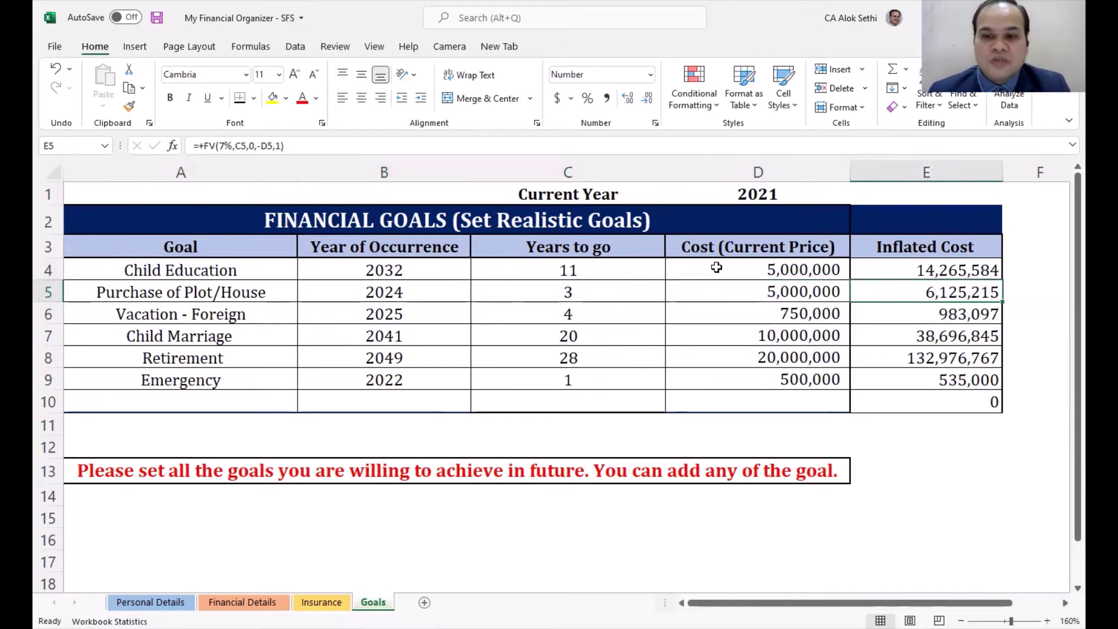
key(Left)
key(Right)
key(Right)
key(Left)
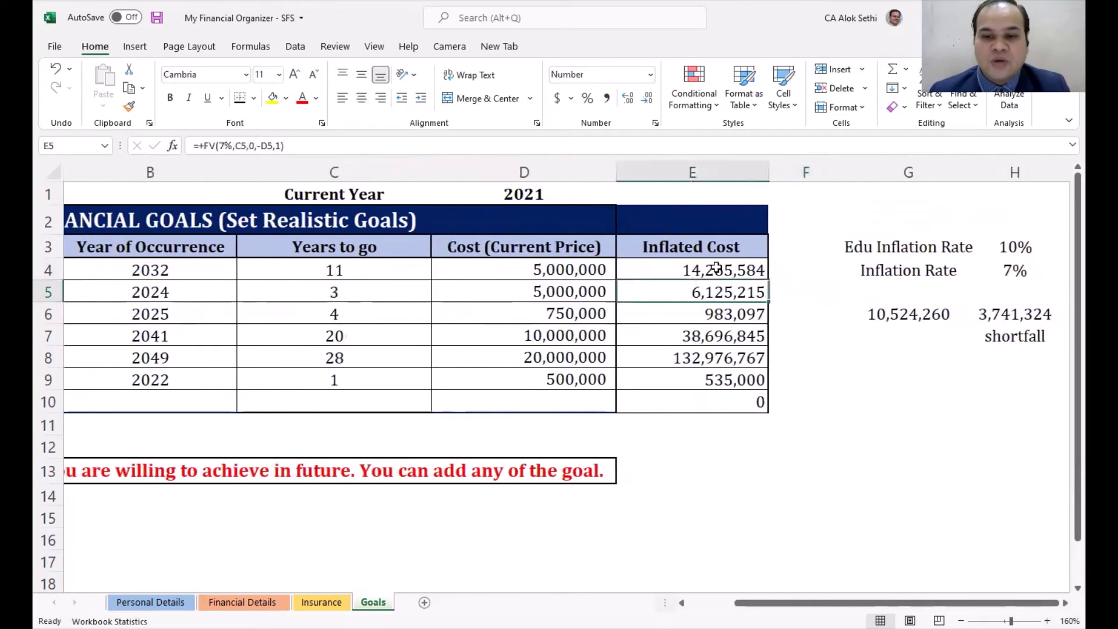
key(Left)
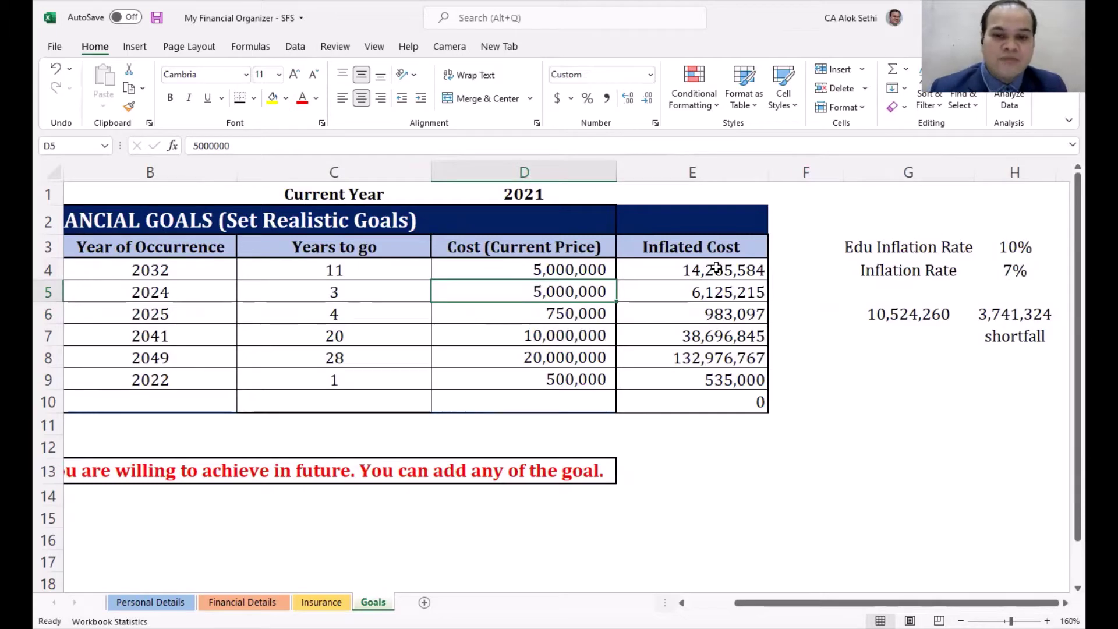
key(Right)
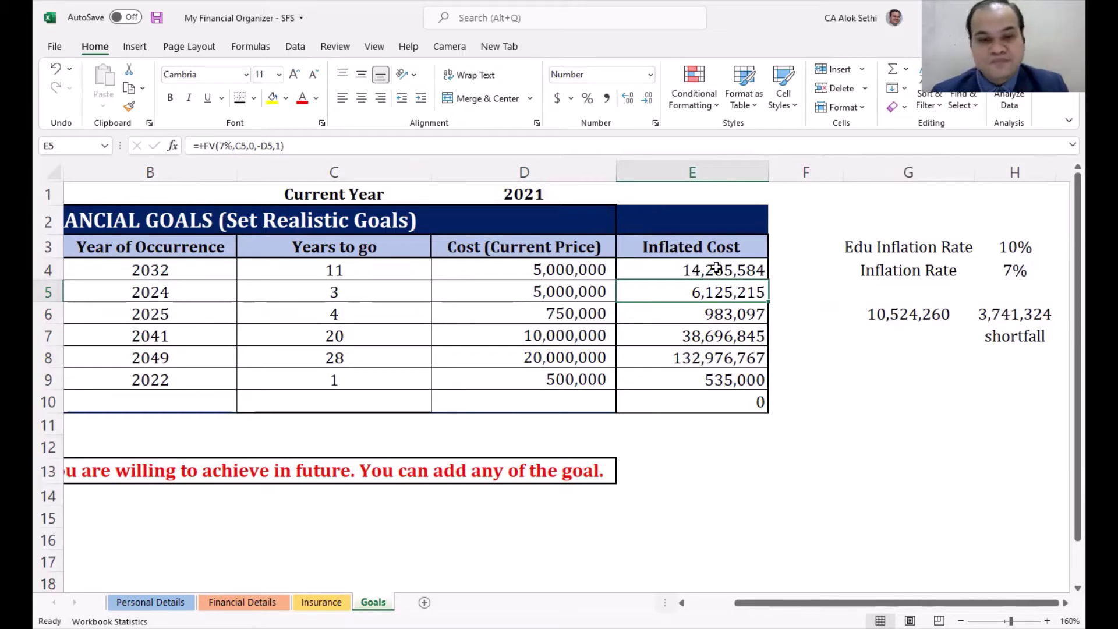
key(Down)
key(Left)
key(Left)
key(Left)
key(Left)
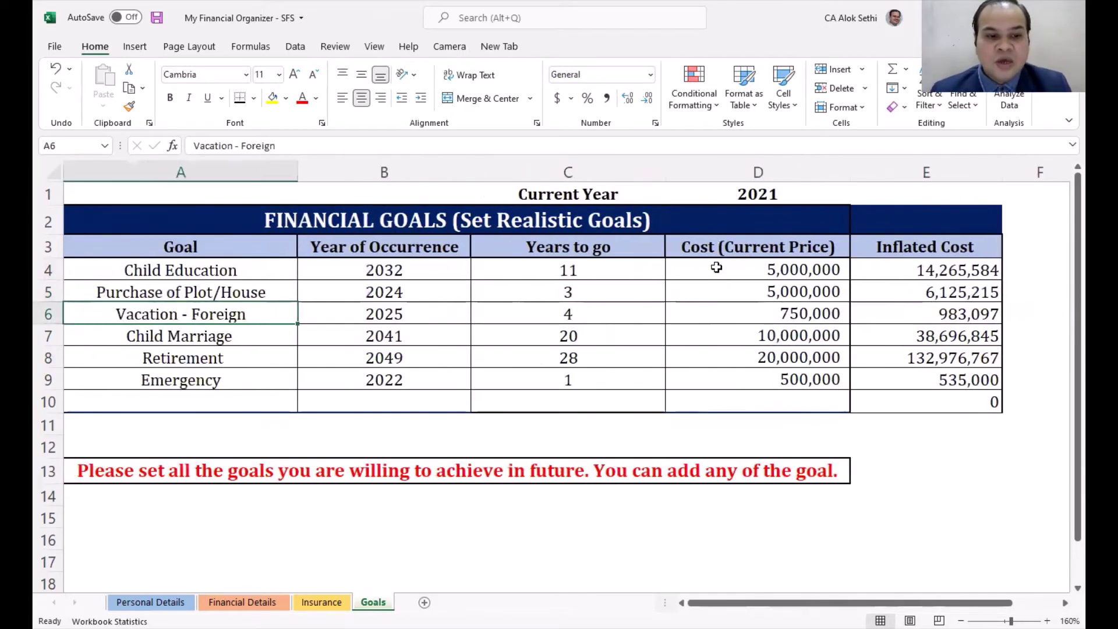
scroll(717, 267, down, 2)
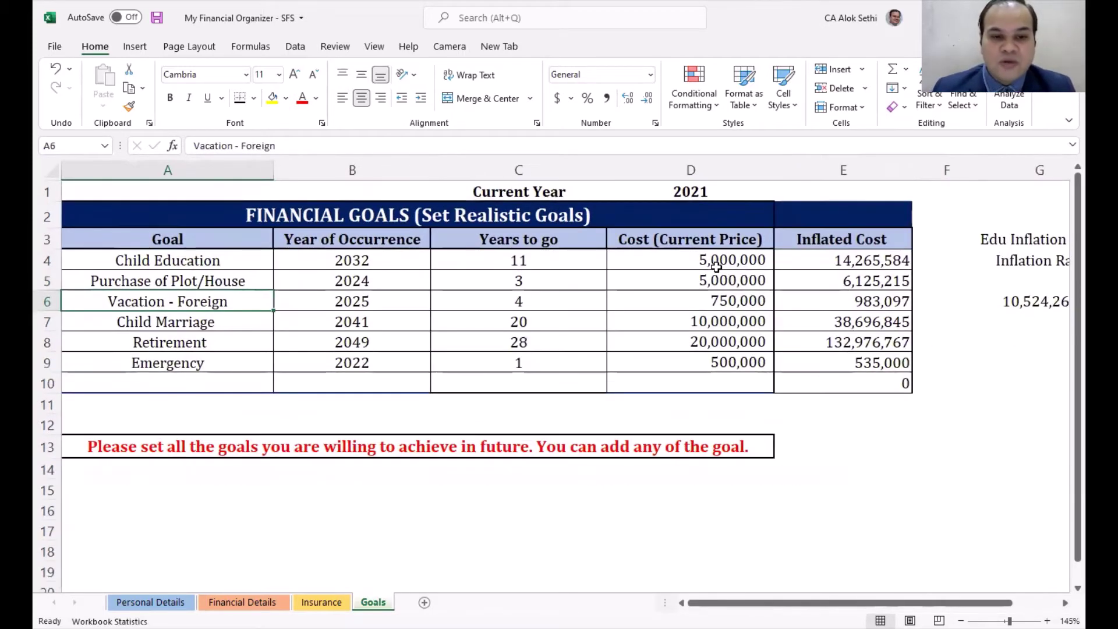
click(336, 287)
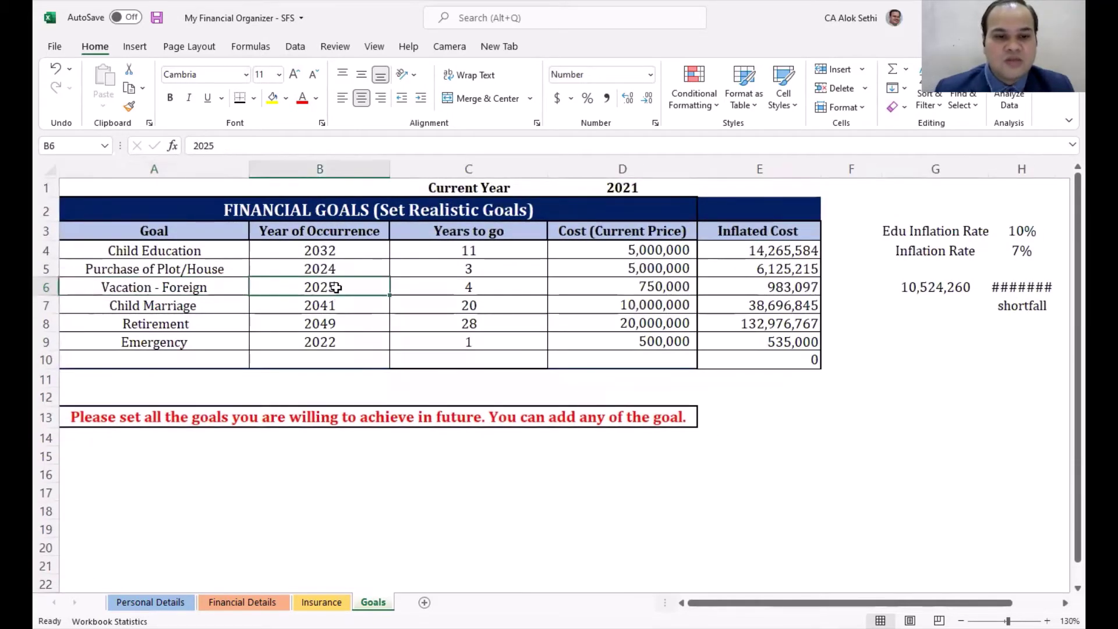
click(396, 285)
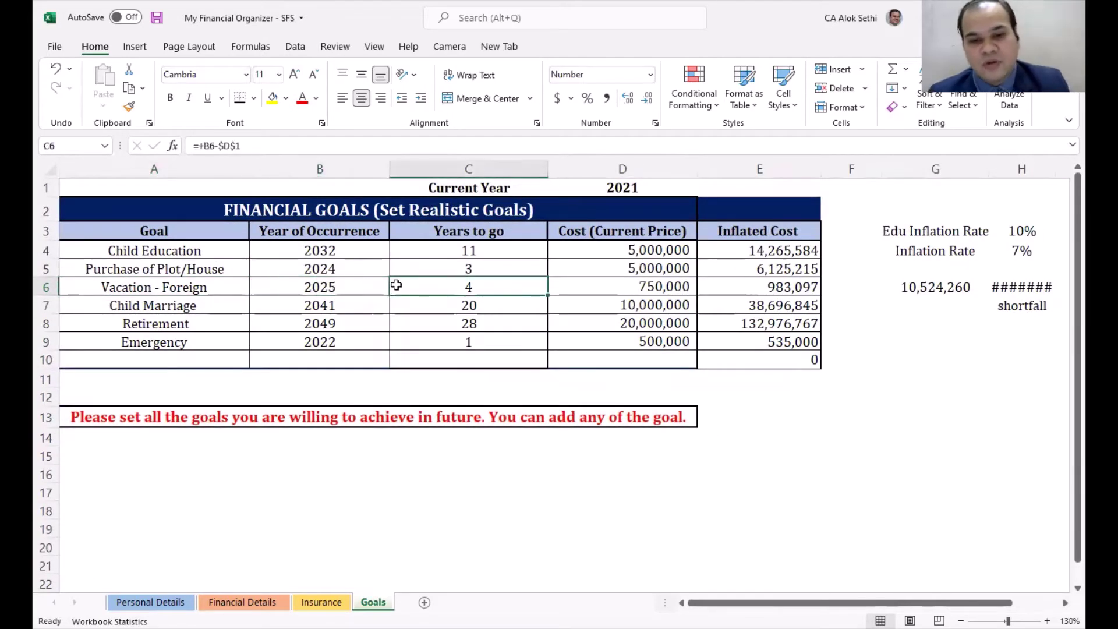
key(Right)
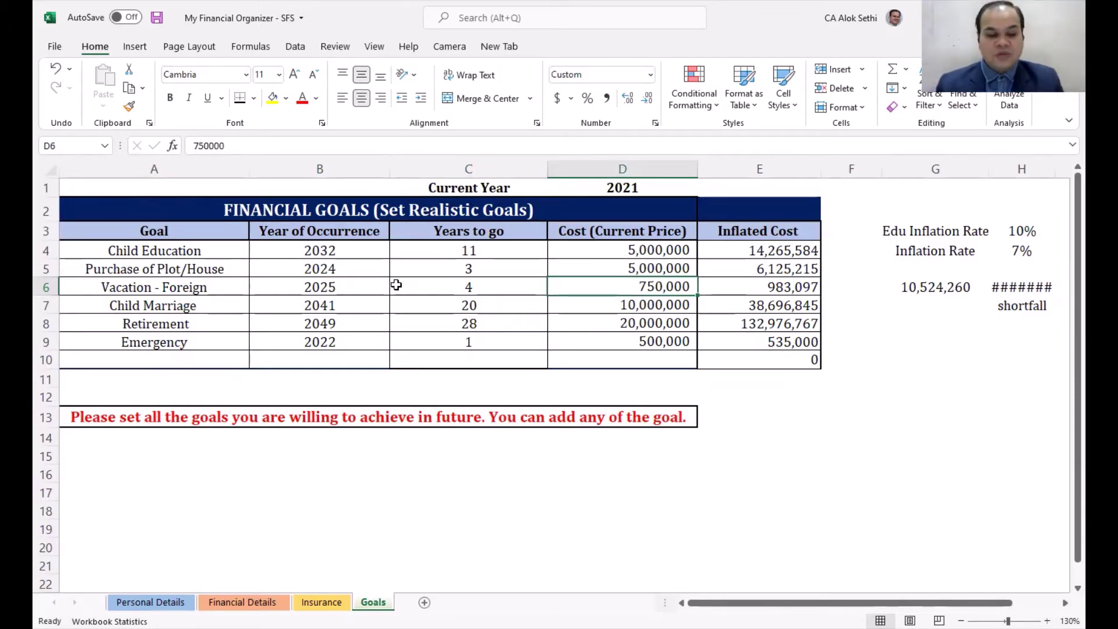
key(Right)
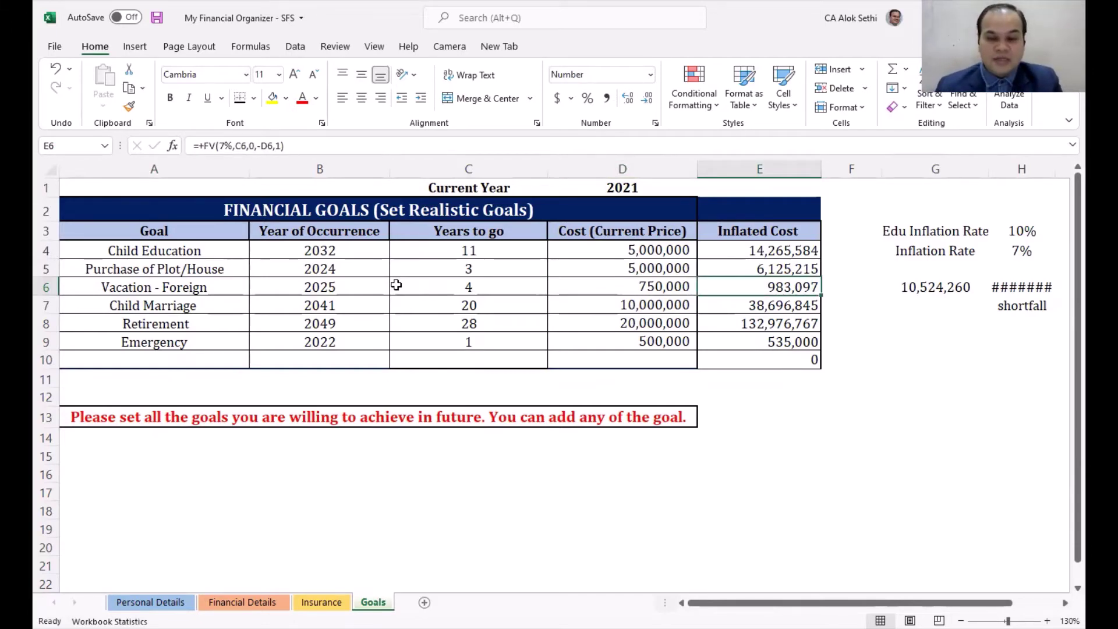
key(Down)
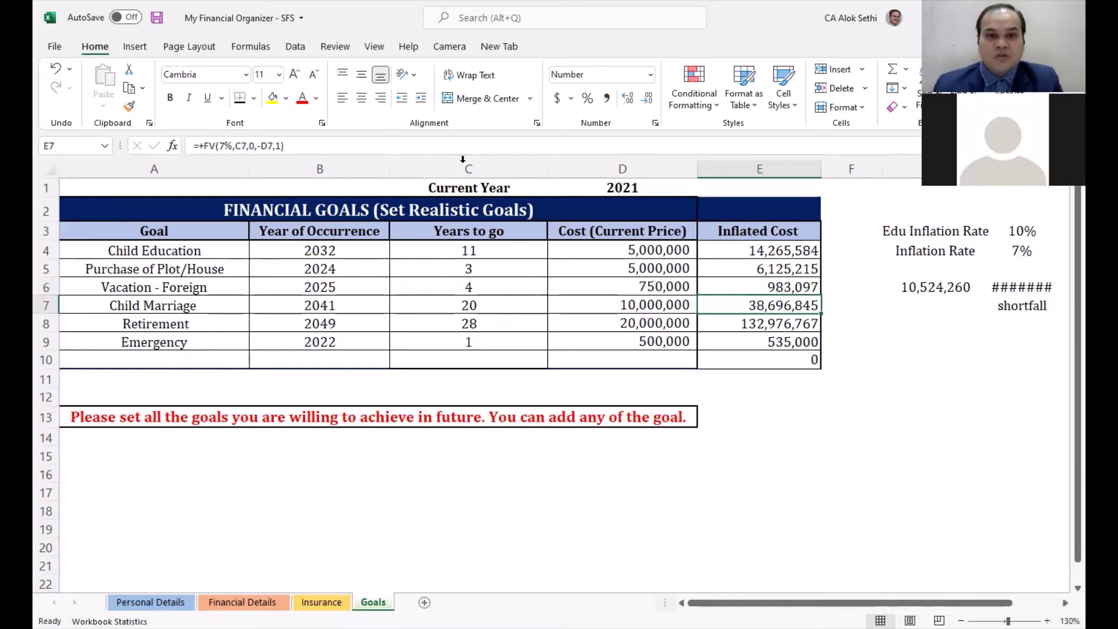
click(325, 309)
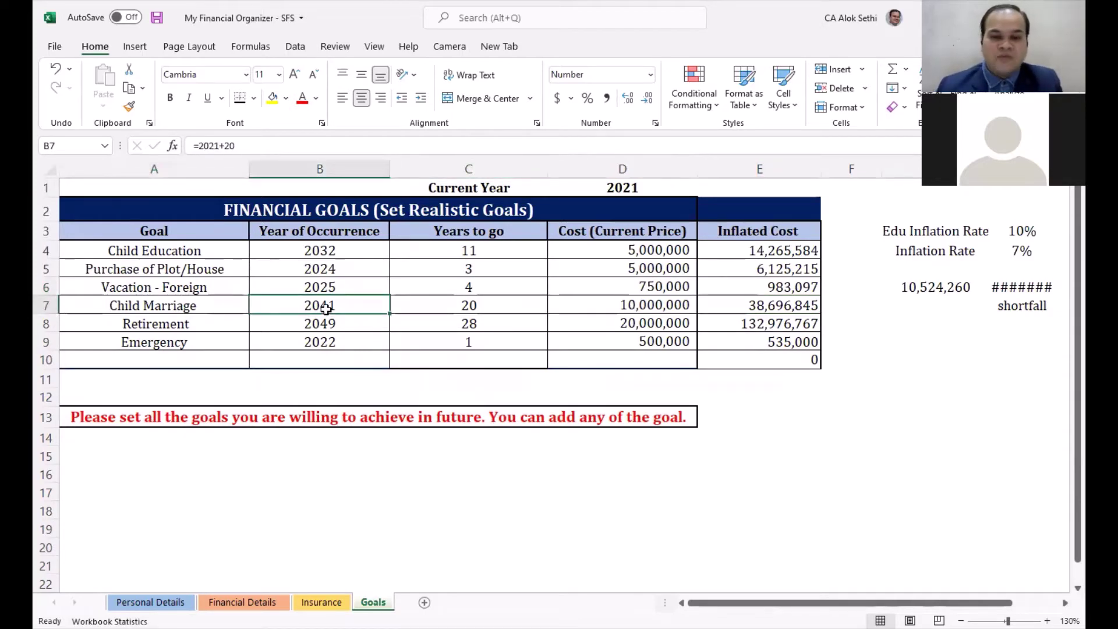
key(Right)
key(Right)
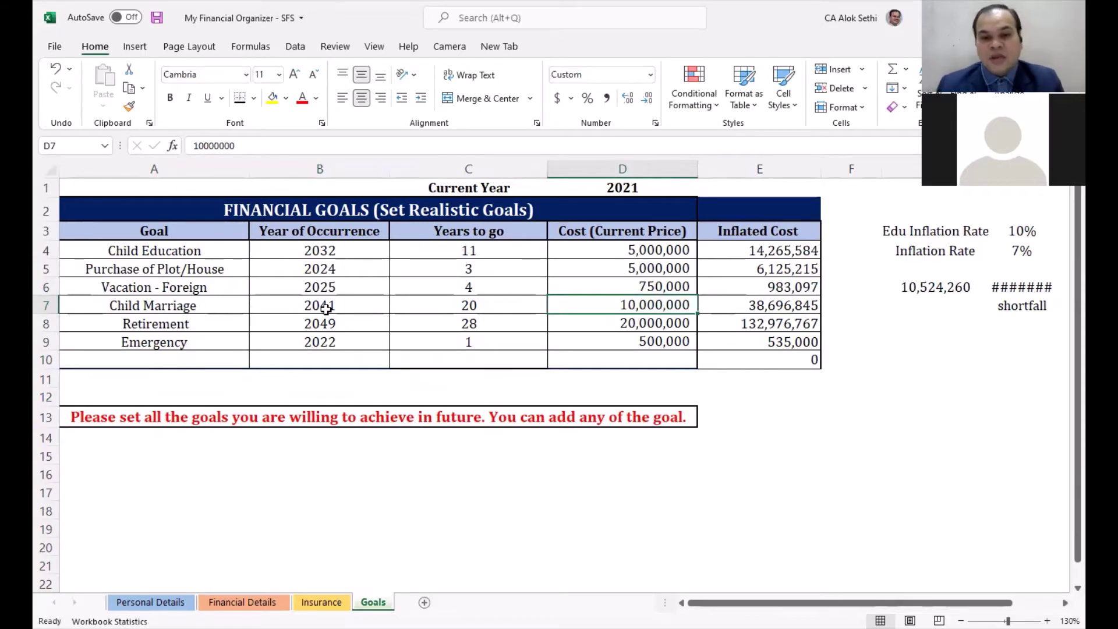
key(Right)
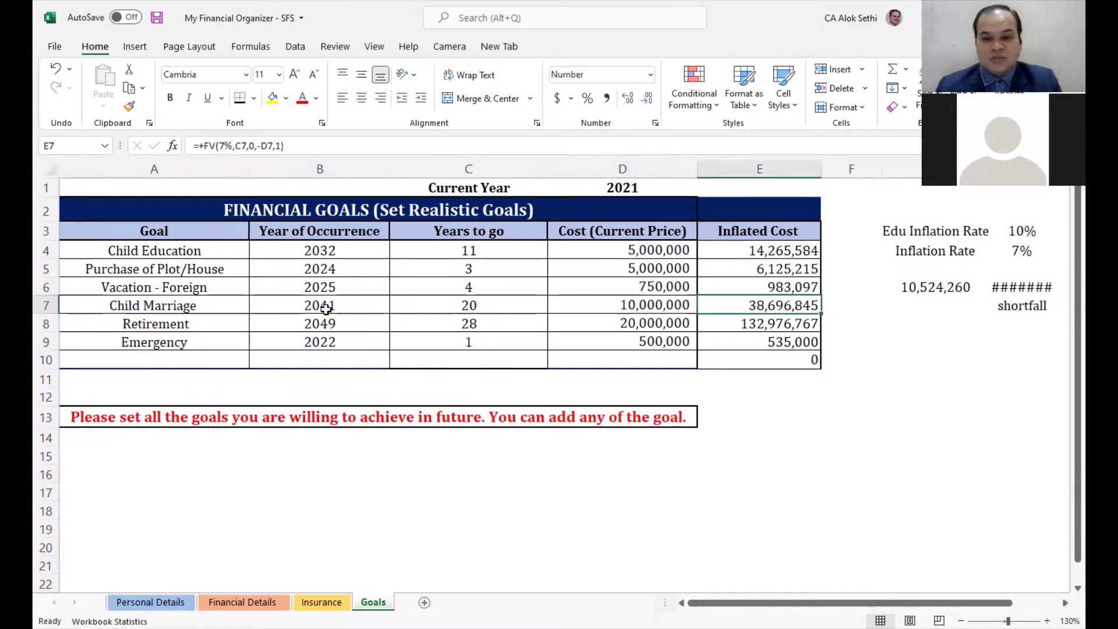
key(F2)
key(ctrl+Return)
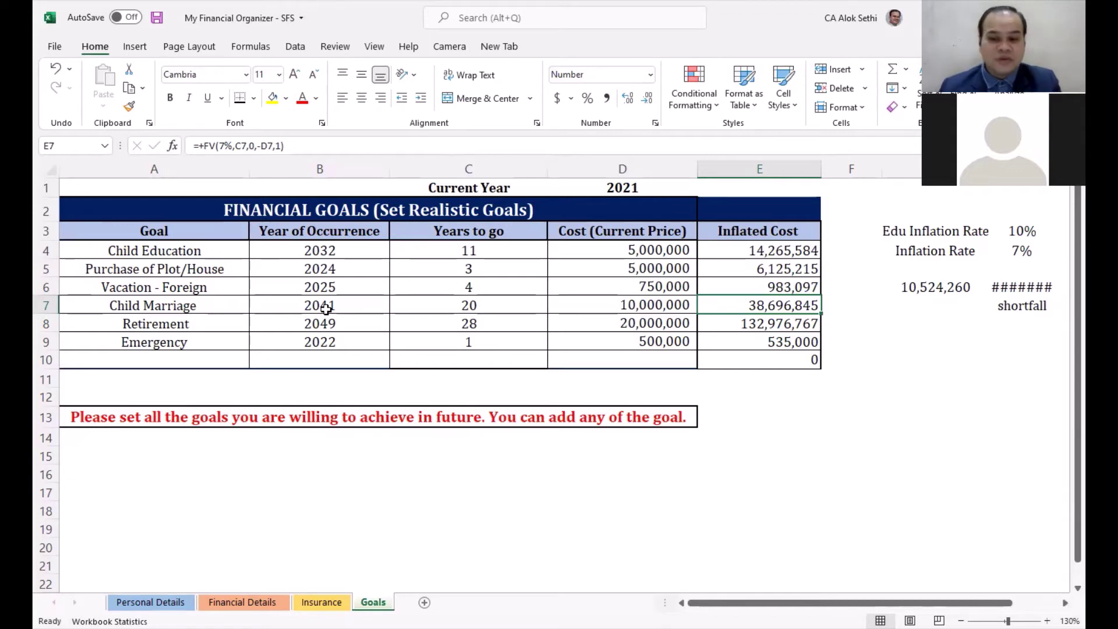
key(Down)
key(Left)
key(Left)
key(Left)
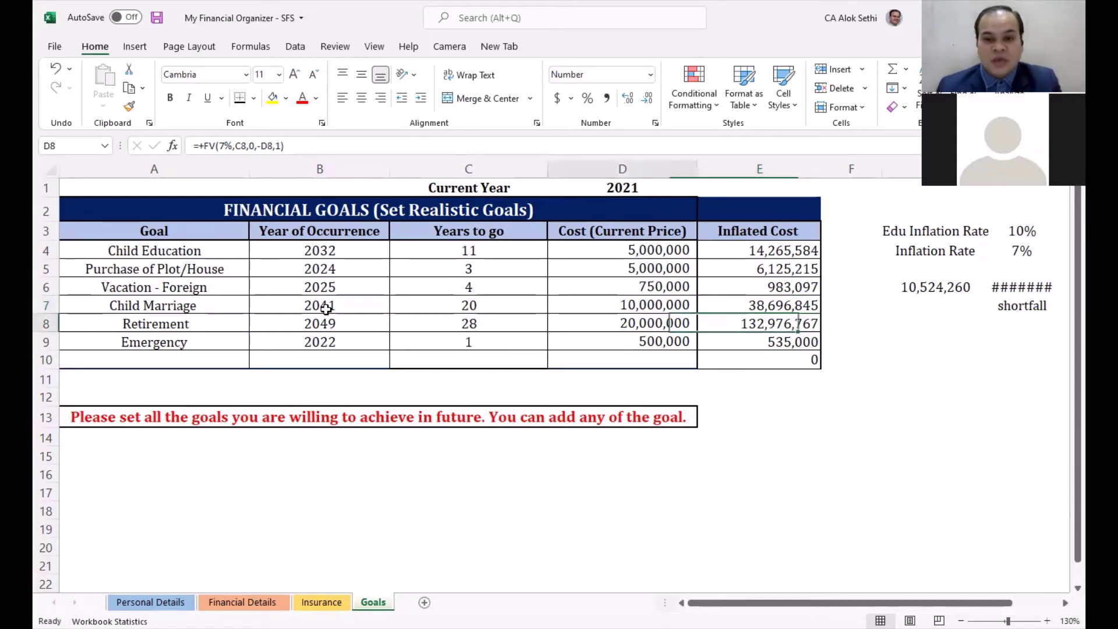
key(Left)
key(Right)
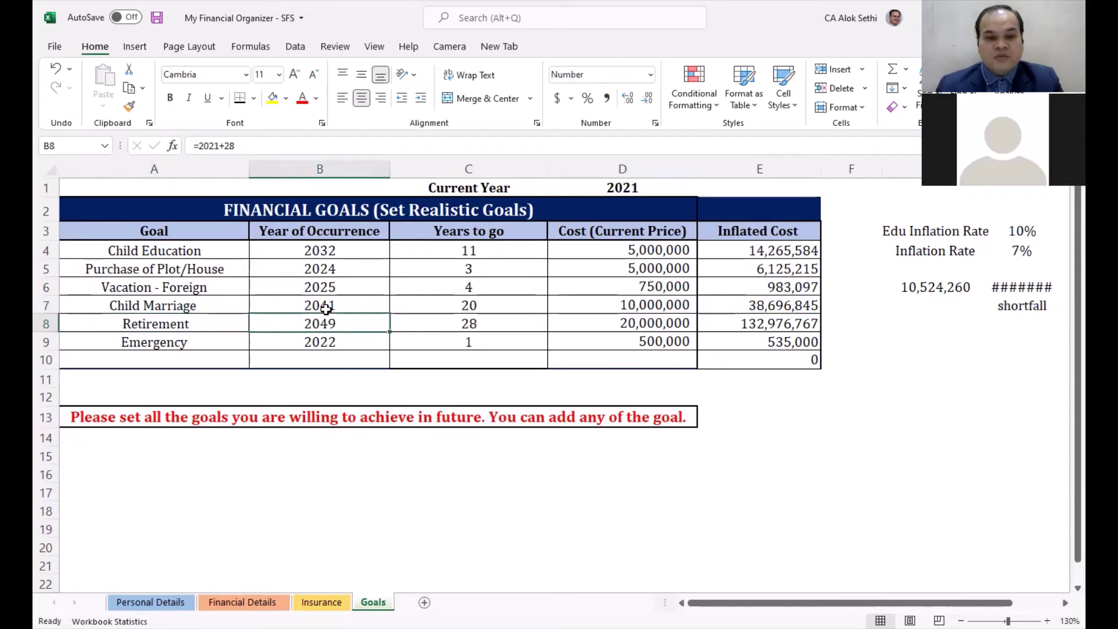
key(Right)
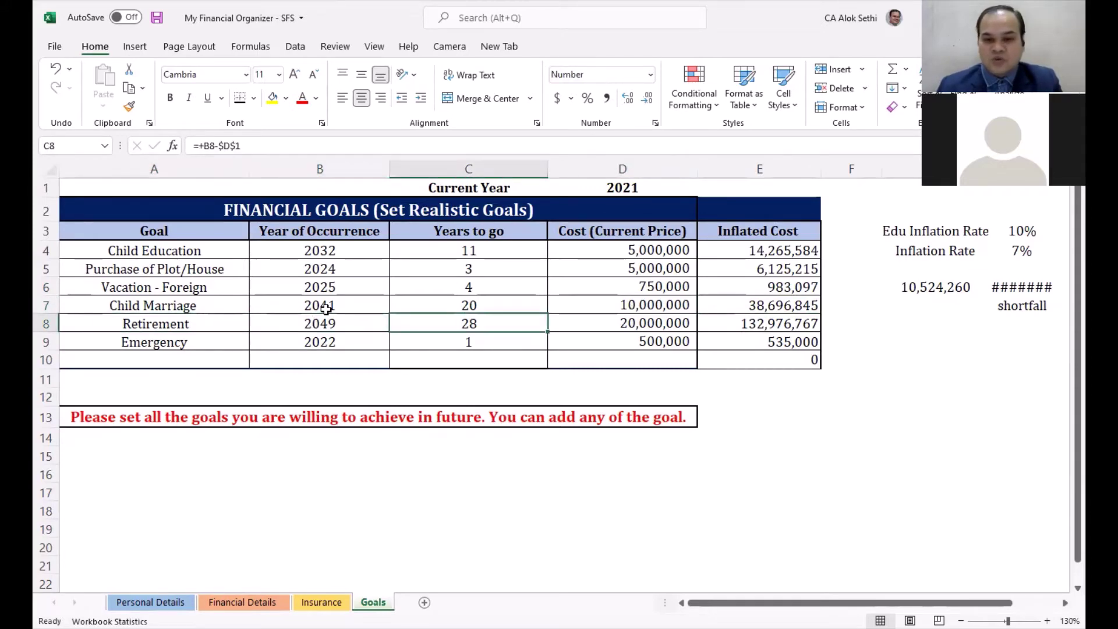
key(Right)
key(F2)
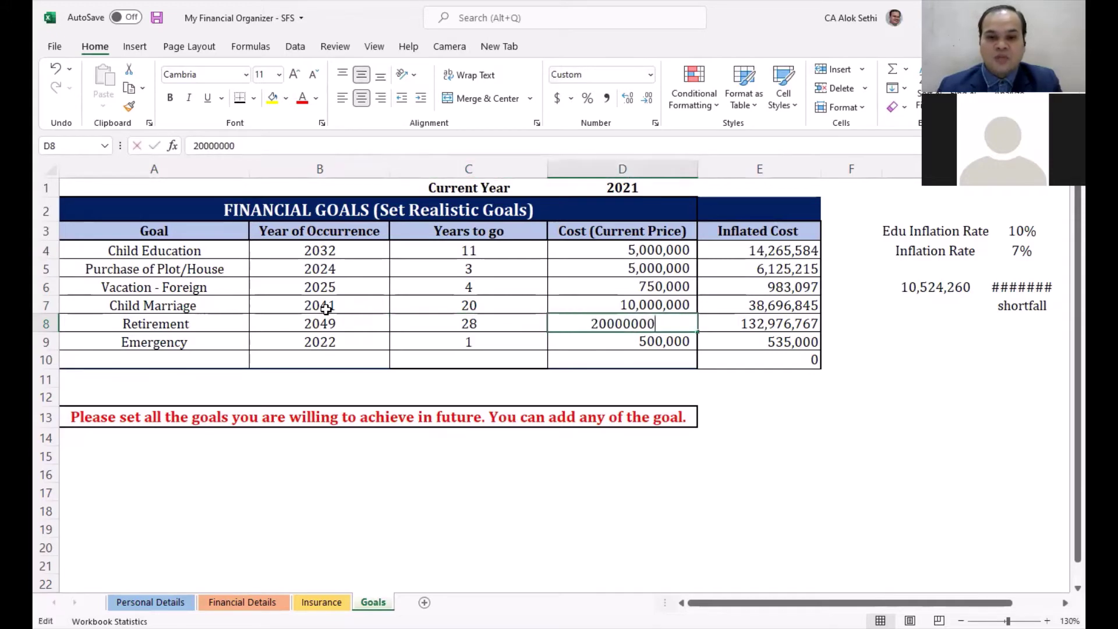
key(Escape)
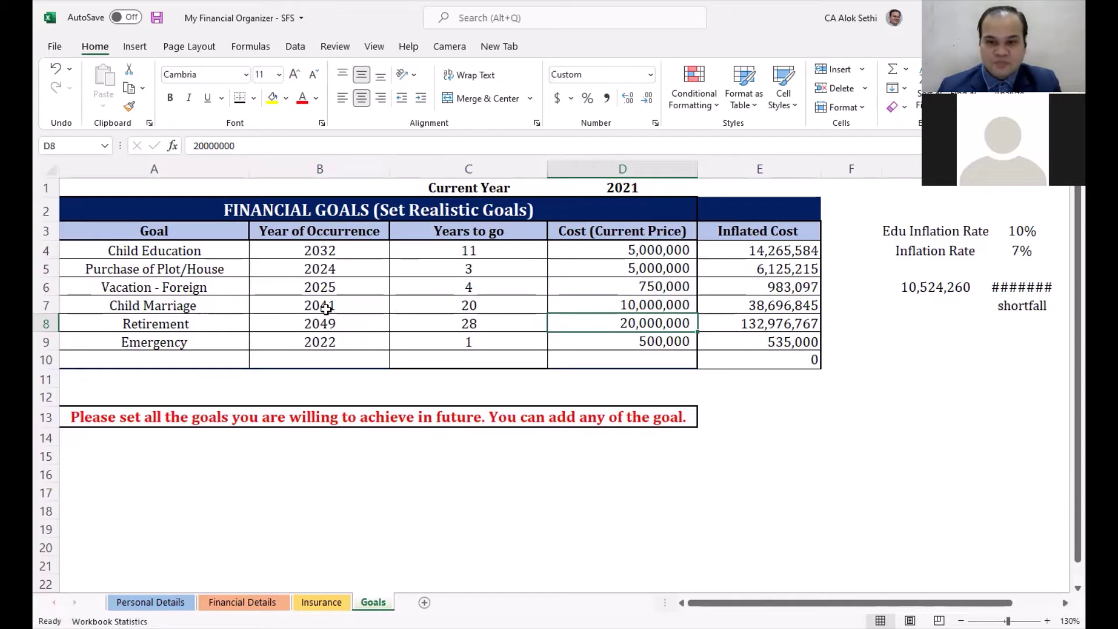
key(Right)
key(Left)
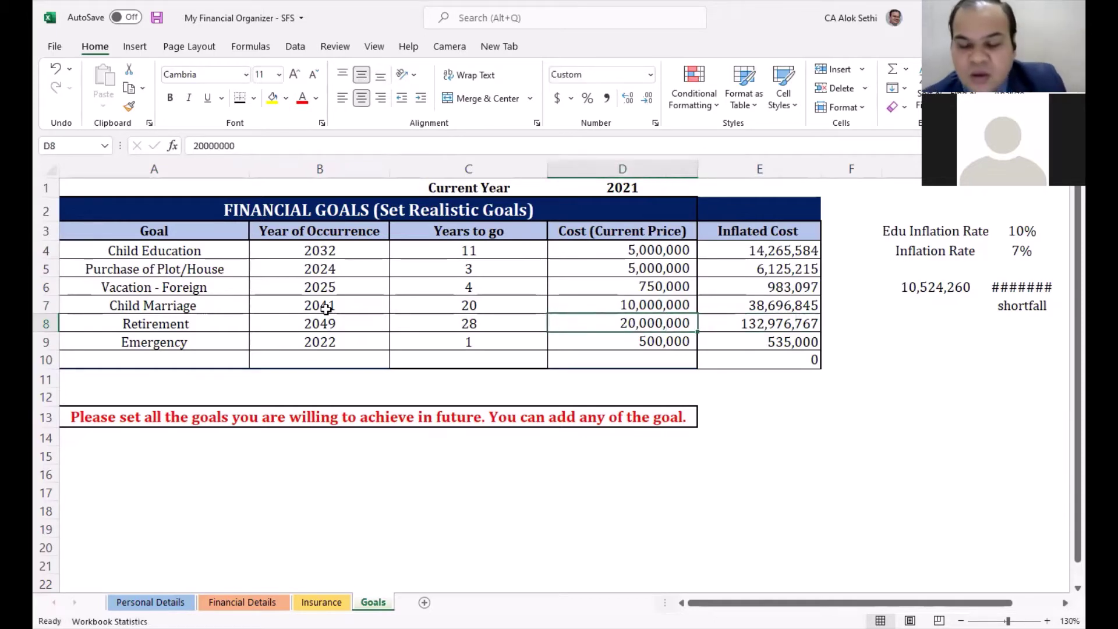
key(Right)
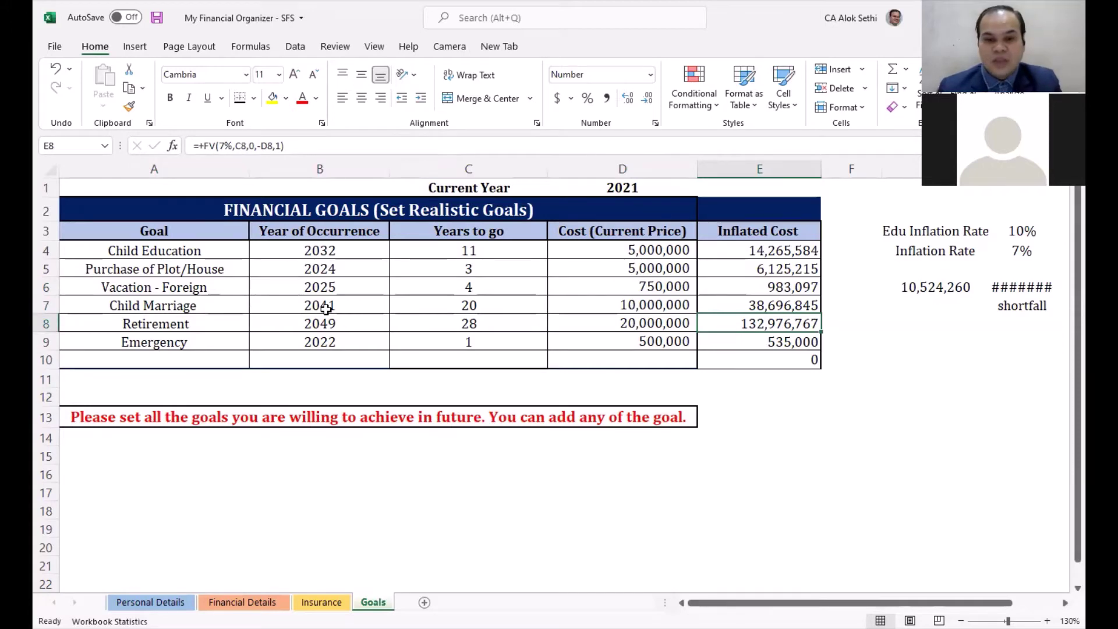
key(Down)
key(Left)
key(Left)
key(Left)
key(Right)
key(Right)
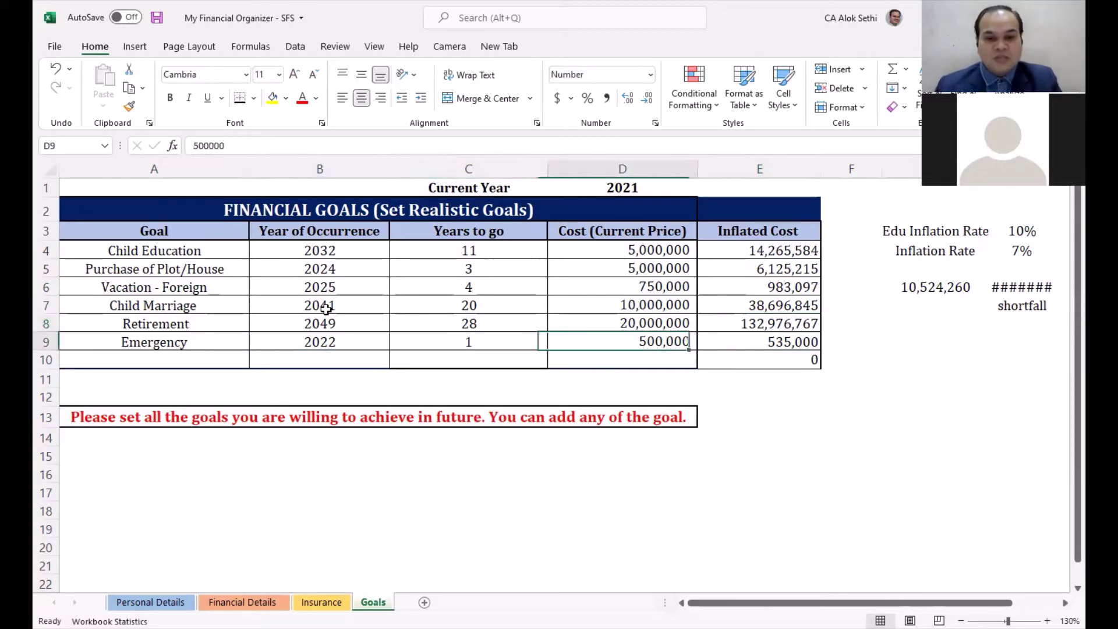
key(Left)
key(Left)
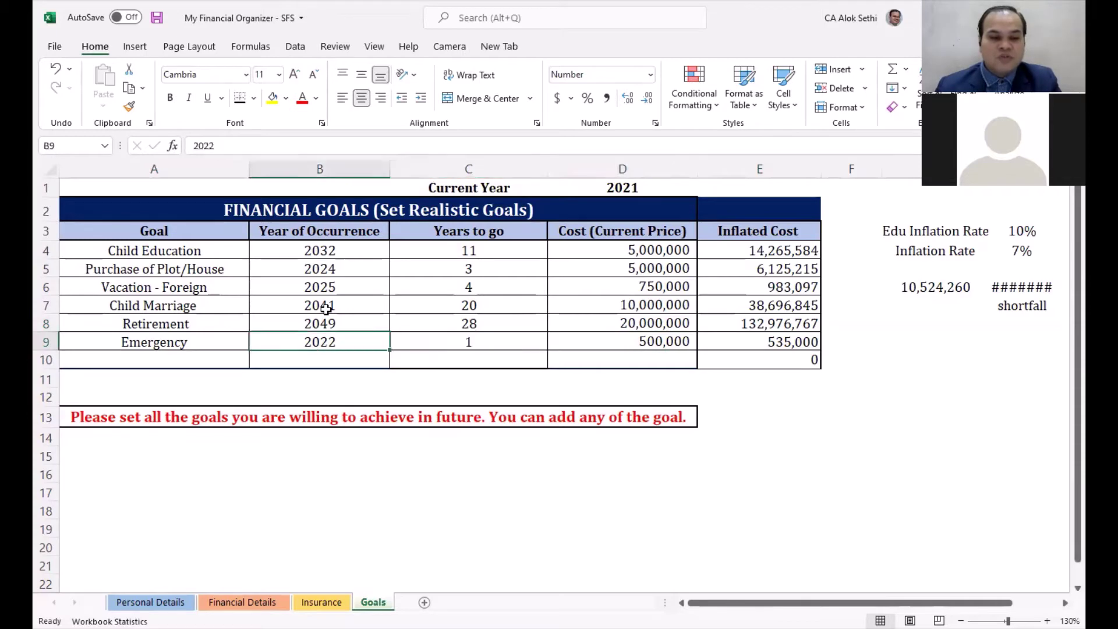
key(Left)
key(Right)
key(Right)
key(Right)
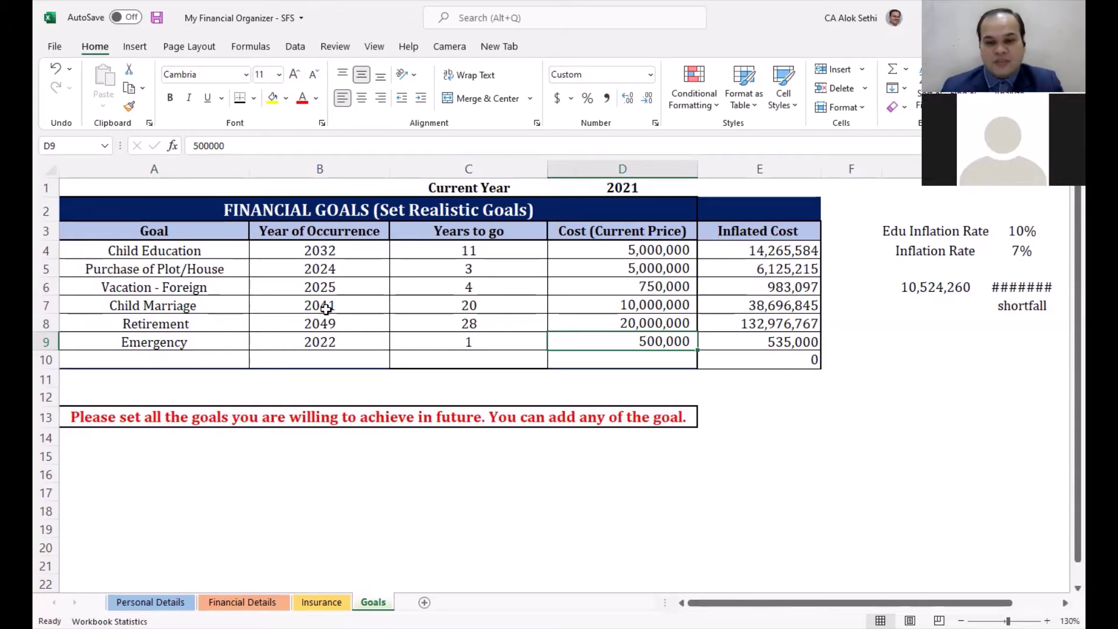
Step: Change the Emergency goal's cost in D9 from 500,000 to 600,000
key(F2)
key(Left)
key(Left)
key(Left)
key(Left)
key(Left)
key(BackSpace)
text(6)
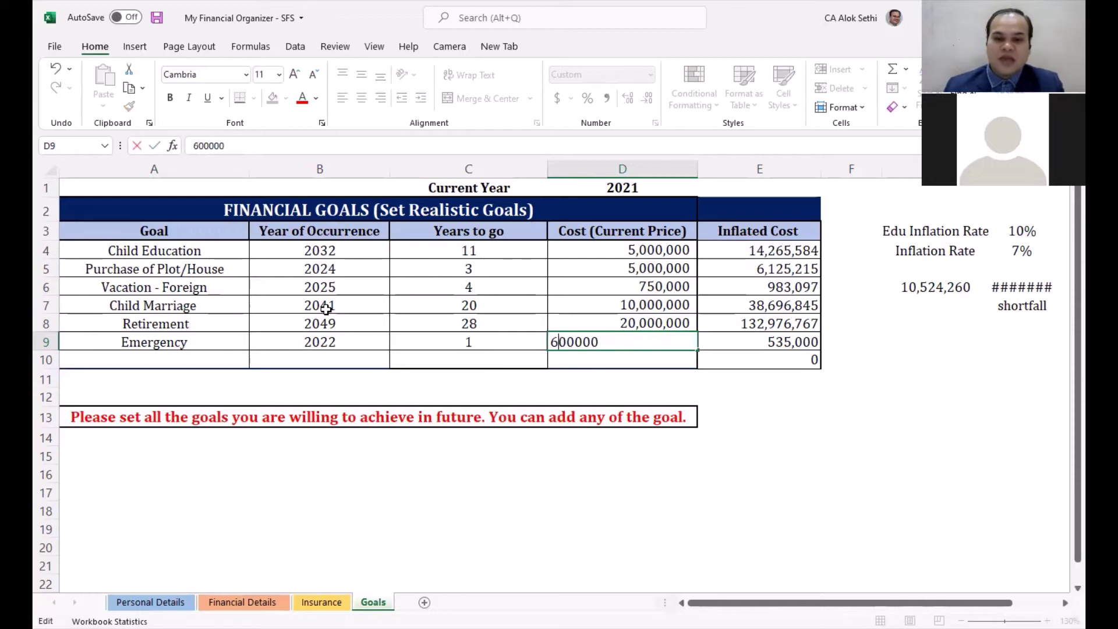
key(Return)
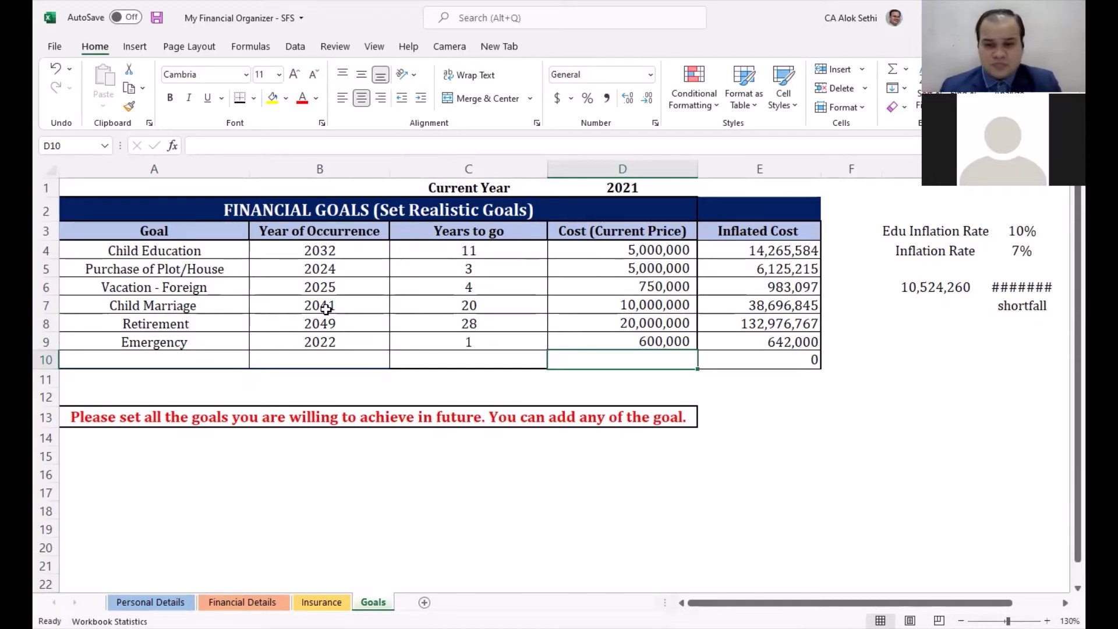
Step: Confirm E9's inflated cost now reads 642,000, then go to the Personal Details sheet
key(Up)
key(Right)
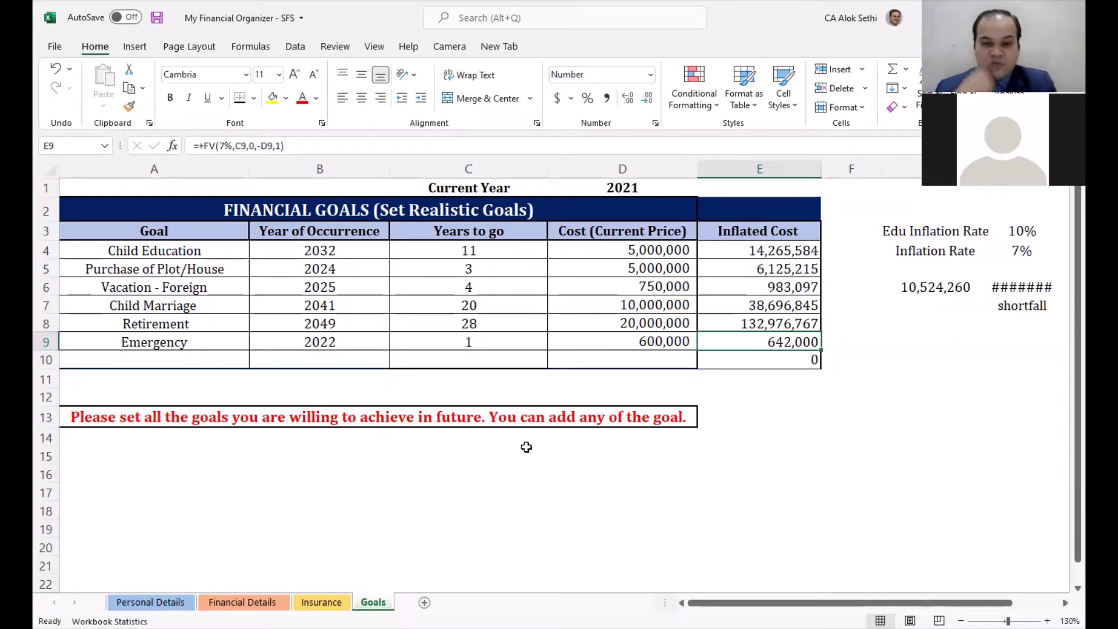
key(ctrl+Page_Up)
key(ctrl+Page_Up)
key(ctrl+Page_Up)
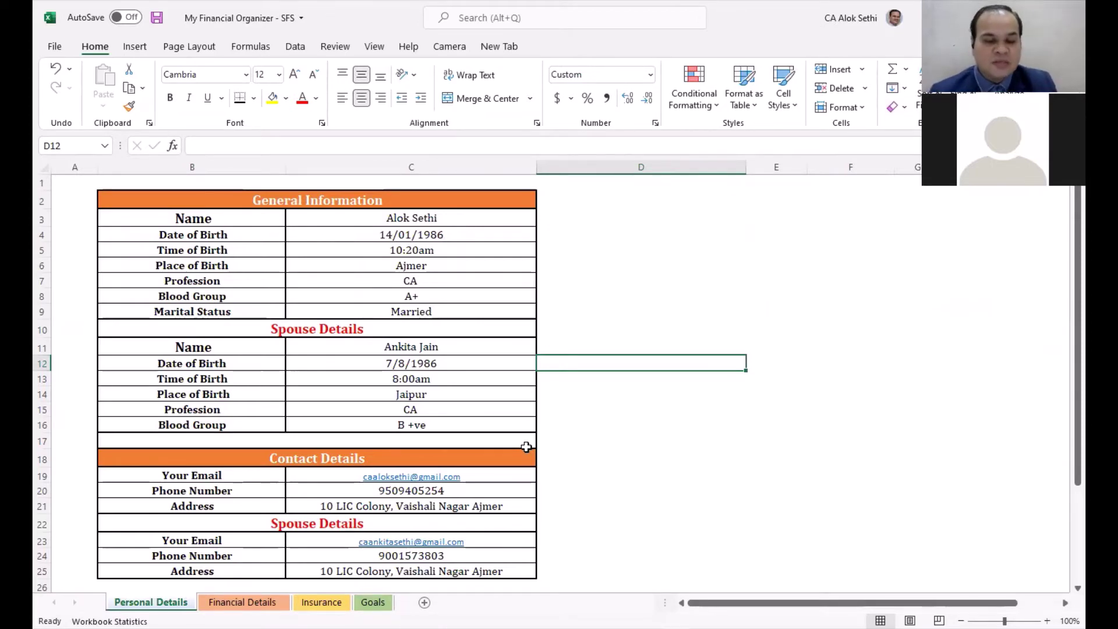
Step: Scroll down to the empty Financial Dependents table and select cell B30
scroll(525, 449, down, 1)
scroll(524, 448, up, 1)
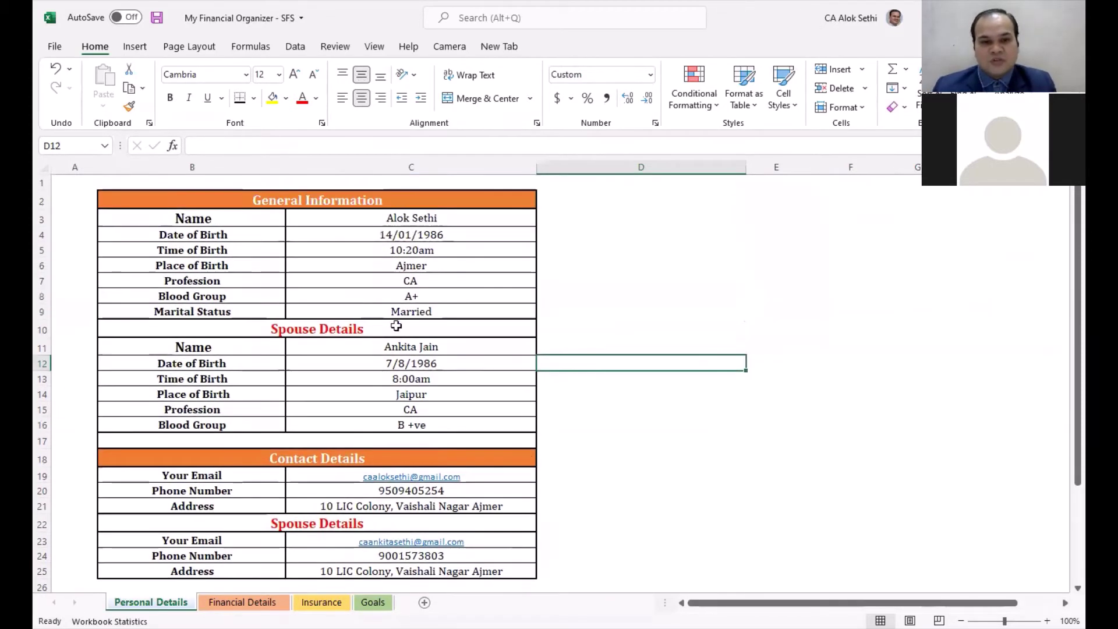
scroll(386, 392, down, 1)
scroll(385, 392, up, 1)
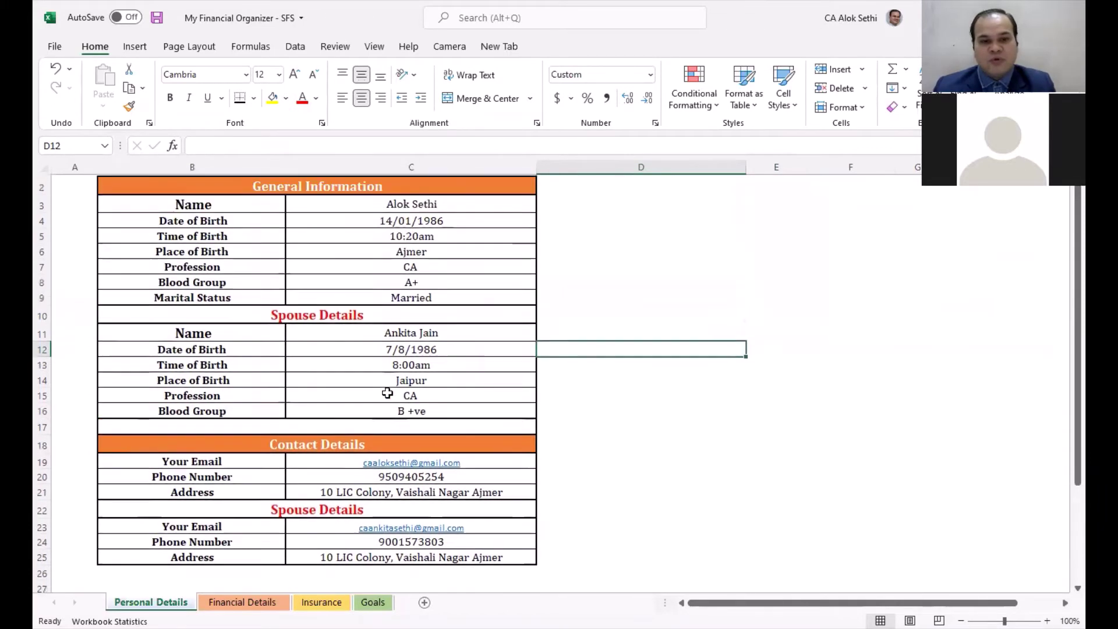
scroll(387, 394, down, 3)
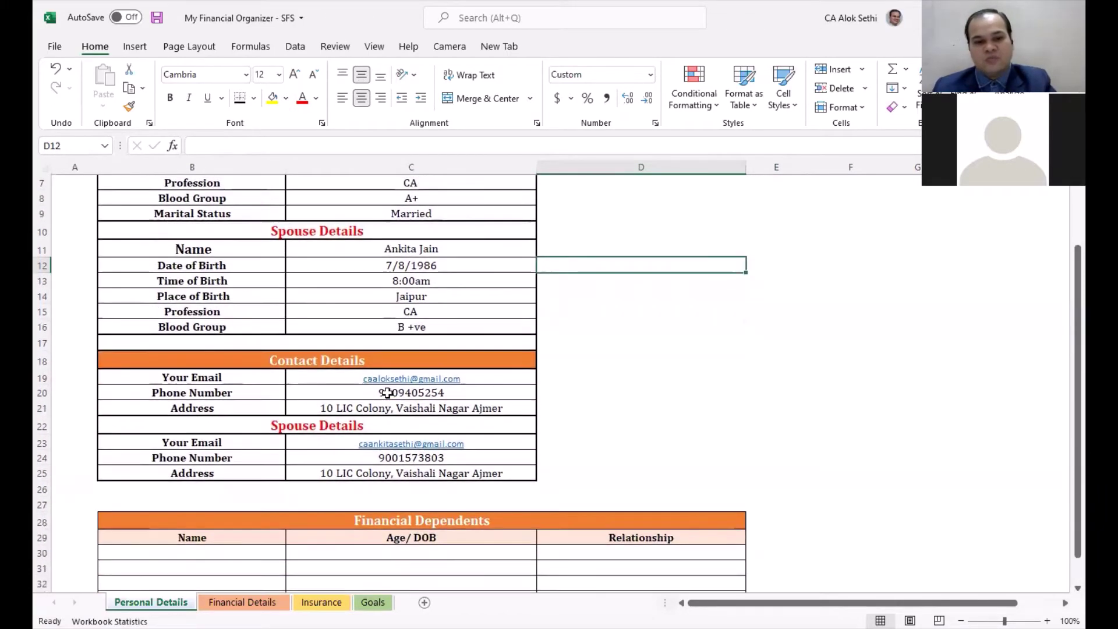
scroll(388, 393, down, 2)
click(262, 407)
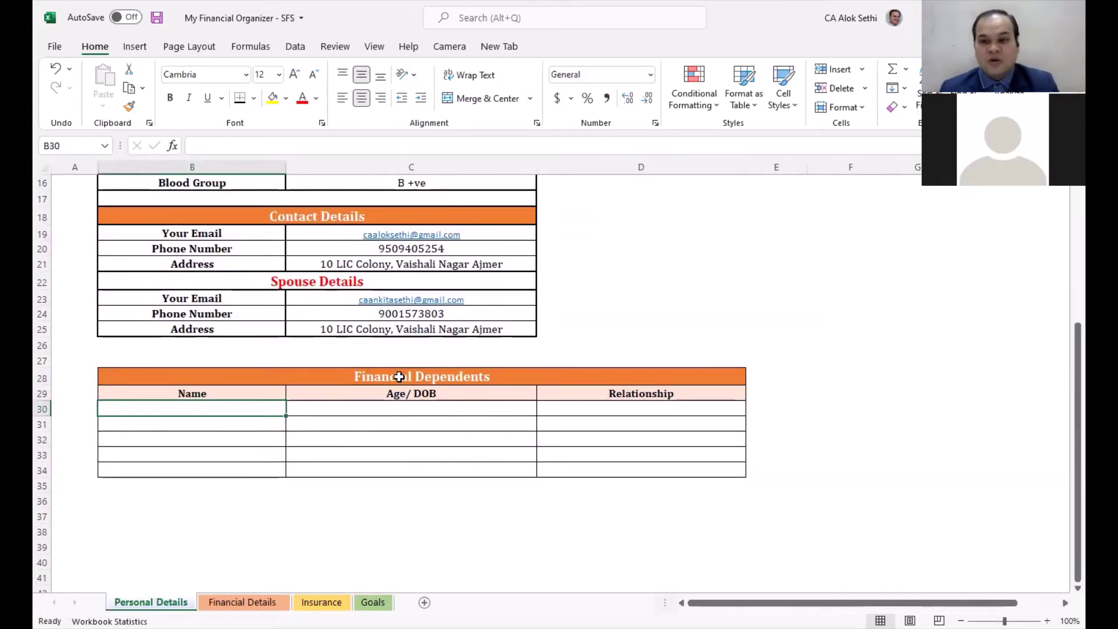
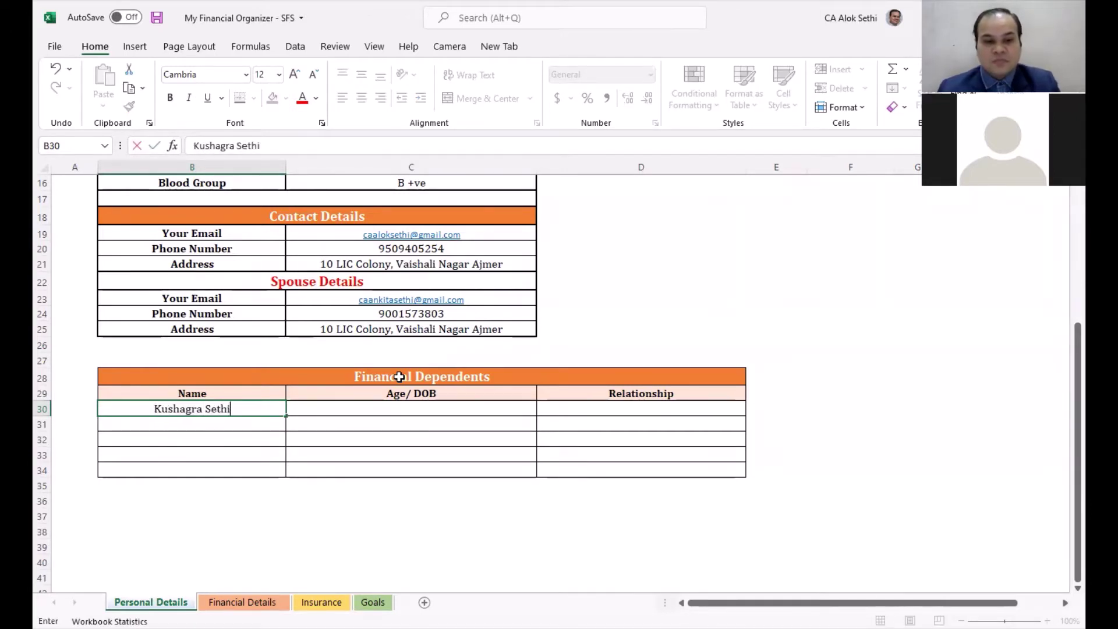
Step: Enter the first dependent's name, age 7 and relationship Son in row 30
key(Tab)
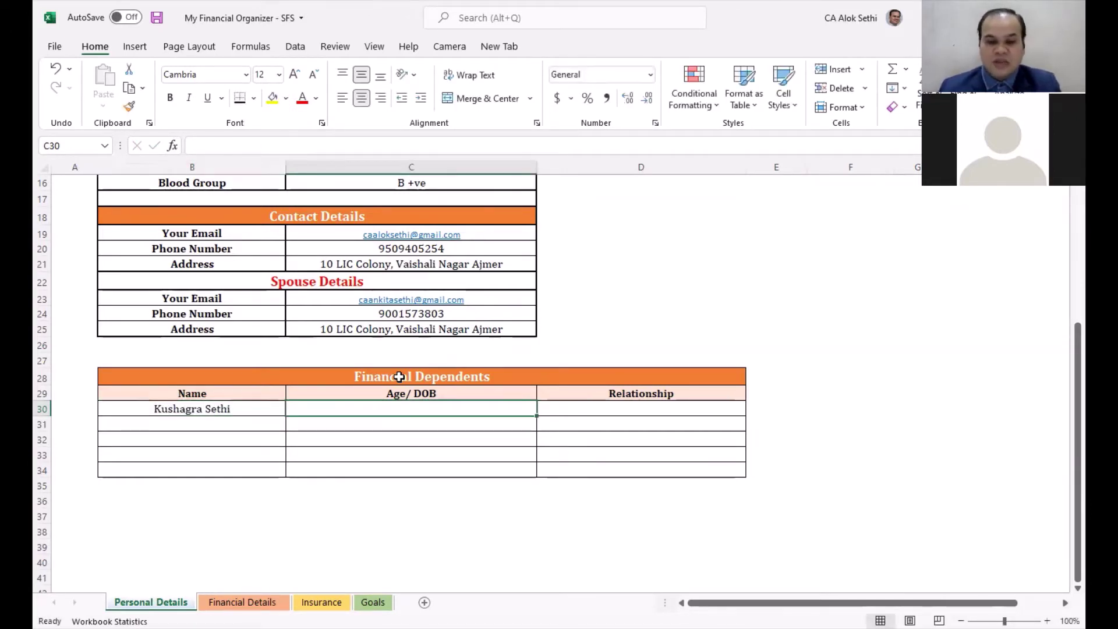
text(7)
key(Tab)
text(Son)
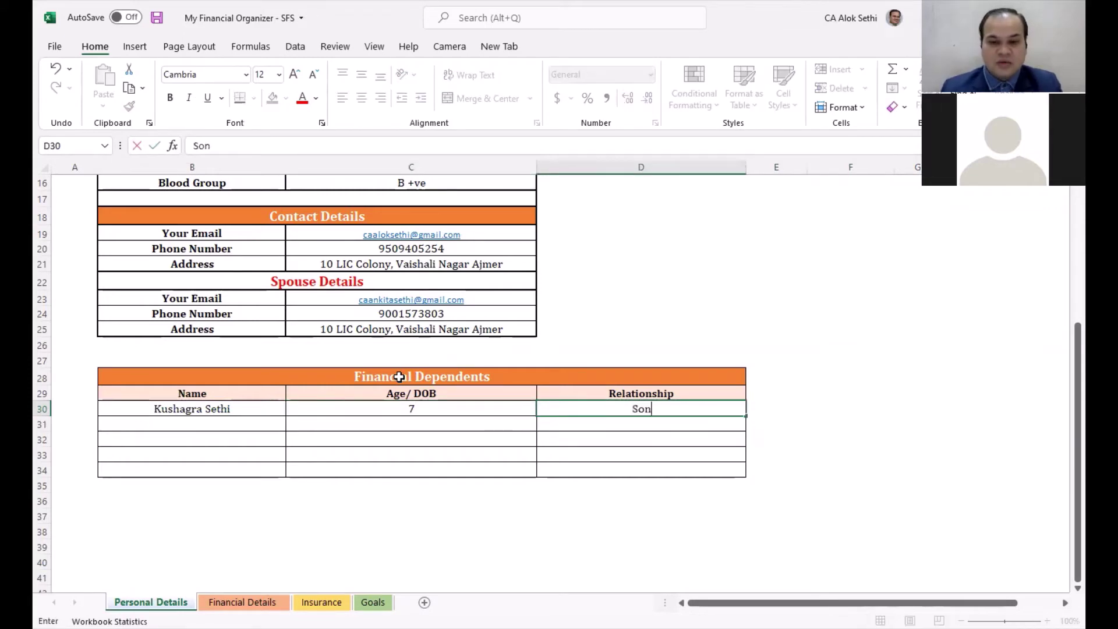
key(Return)
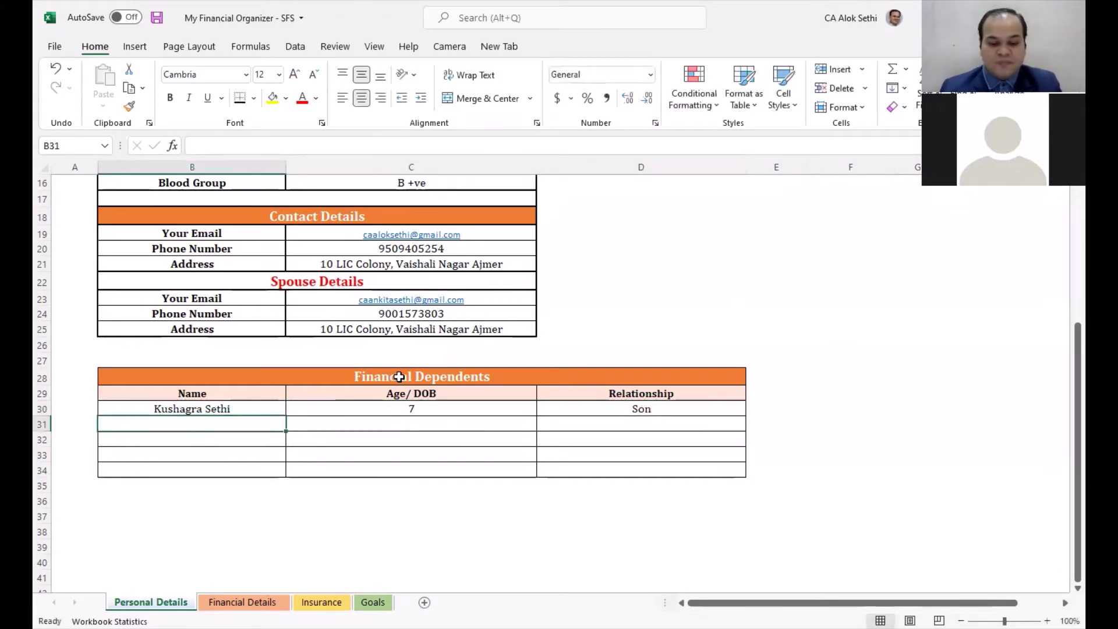
Step: Enter the second dependent's name and age 4 in row 31
text(Anaya)
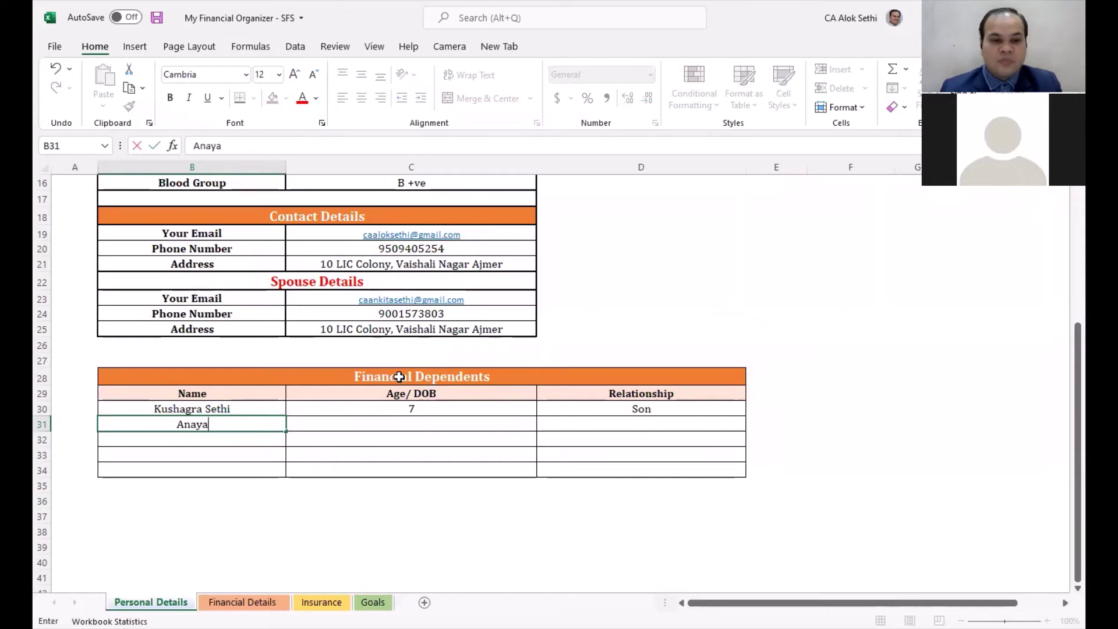
key(Tab)
text(4)
key(Tab)
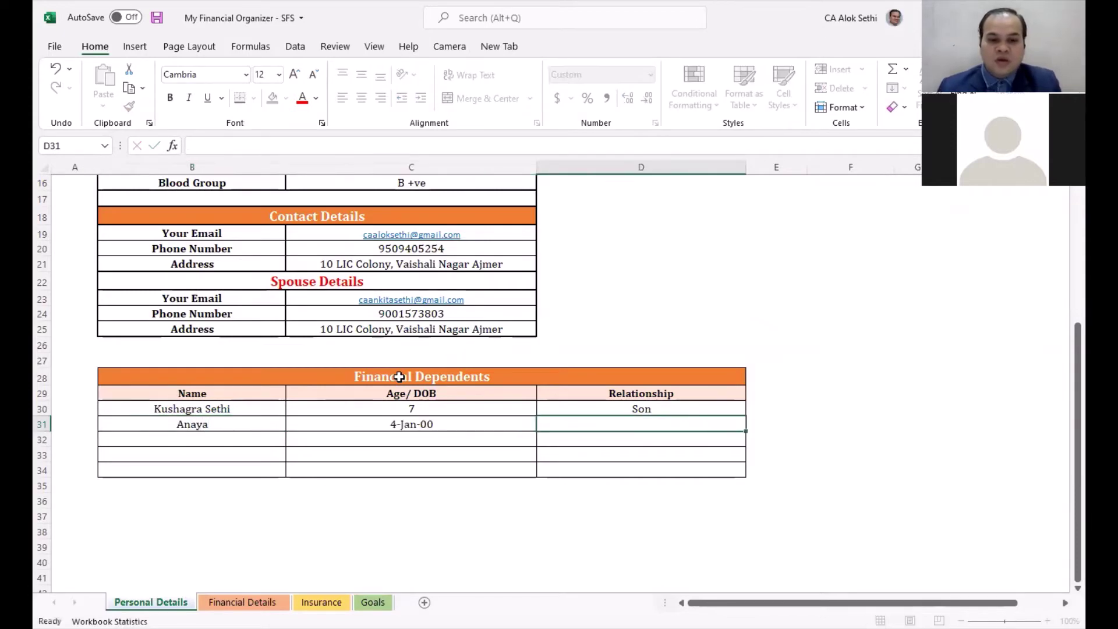
Step: Format the age in C31 as a Number with no decimal places
key(shift+Tab)
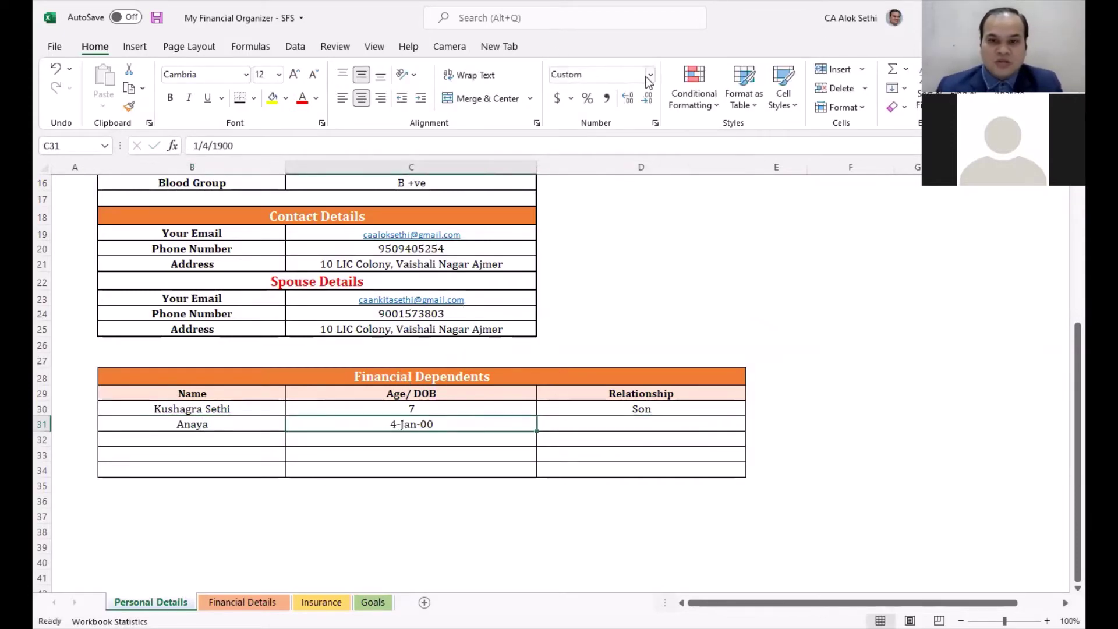
click(648, 78)
click(589, 142)
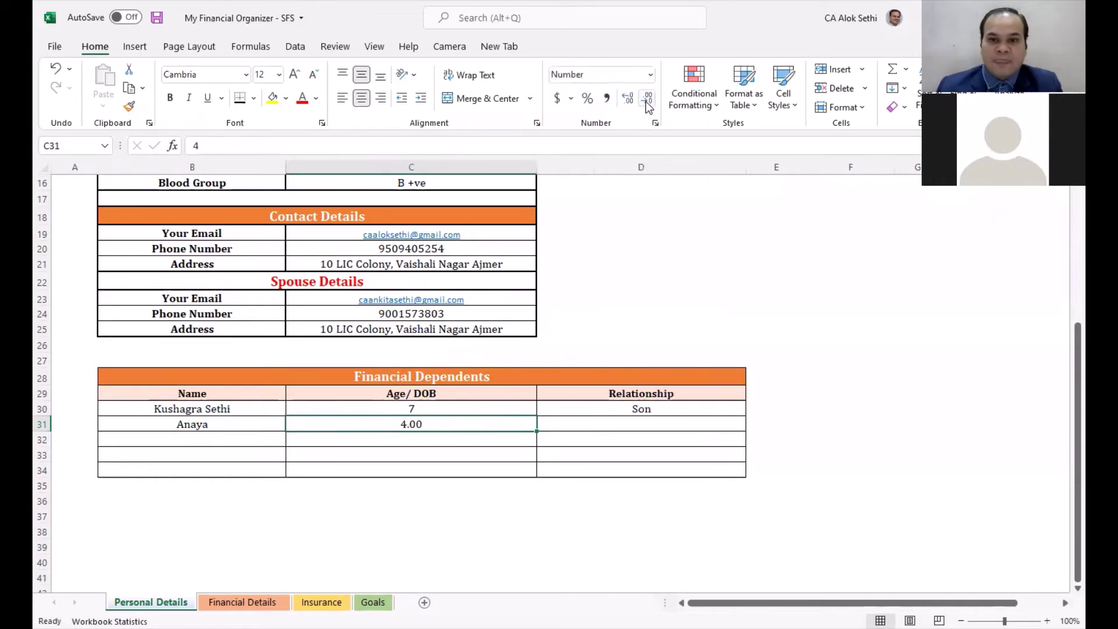
click(647, 98)
click(647, 97)
Step: Set the second dependent's relationship to Daughter, then move to the Financial Details sheet
click(641, 419)
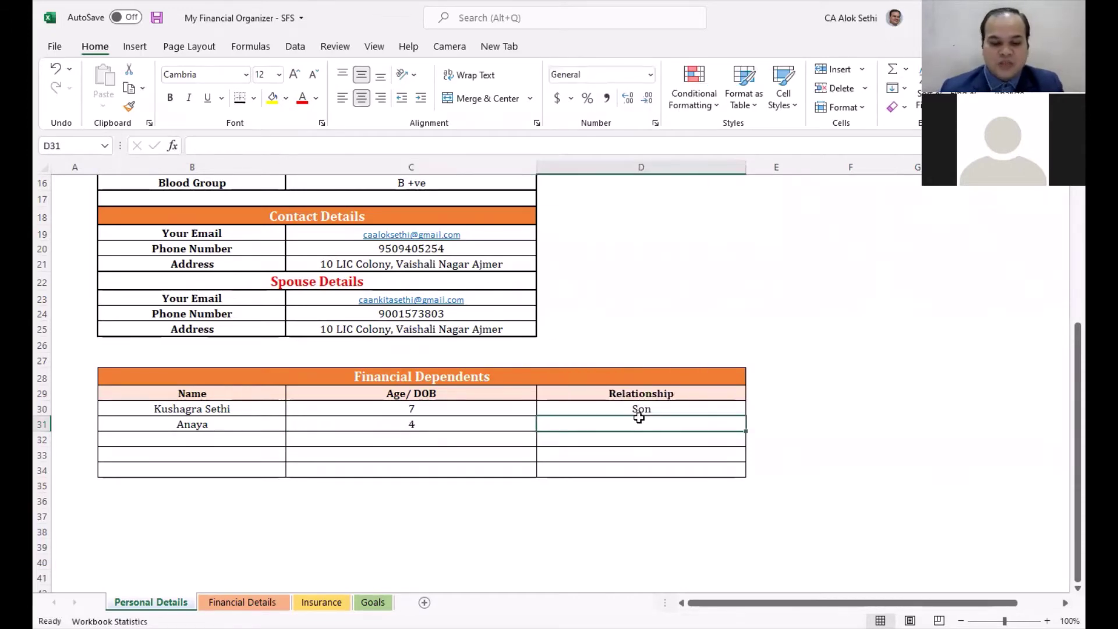
text(Daughter)
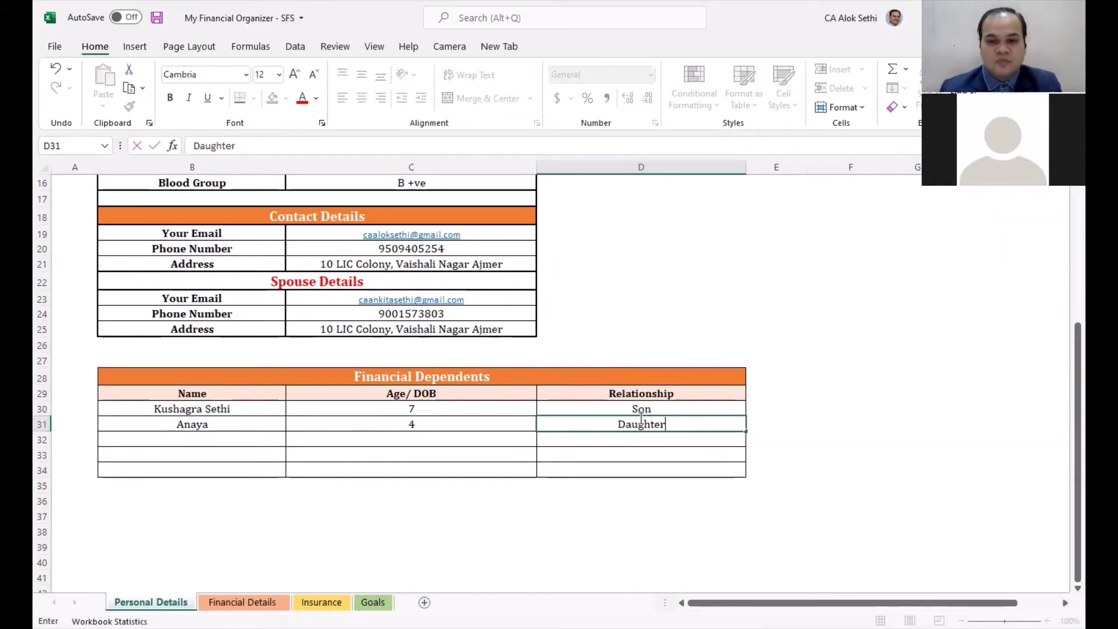
key(Tab)
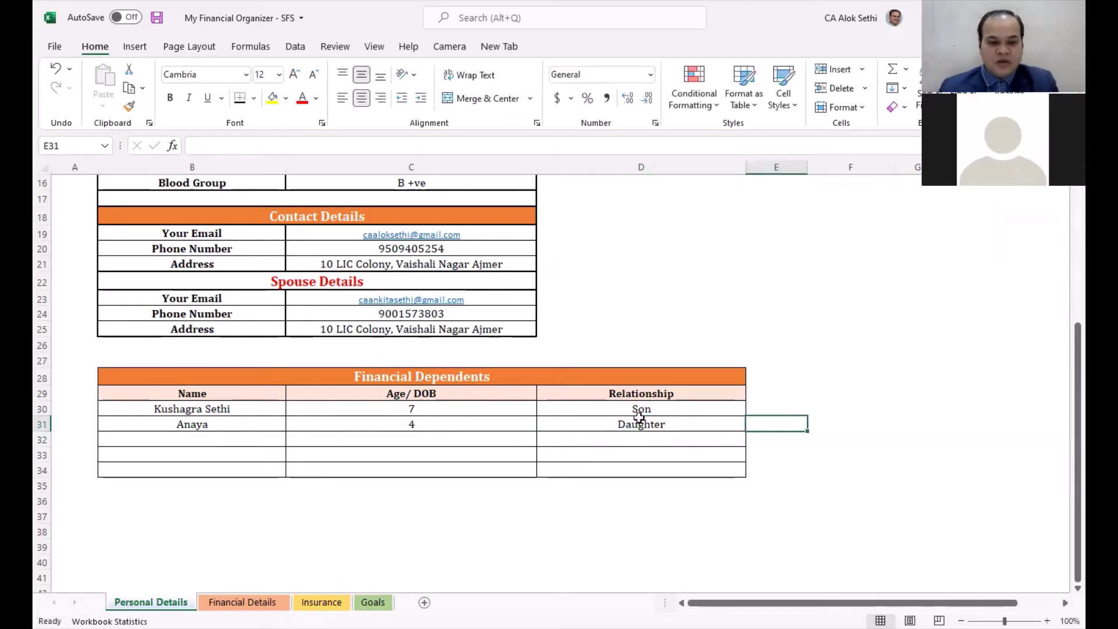
key(ctrl+Page_Down)
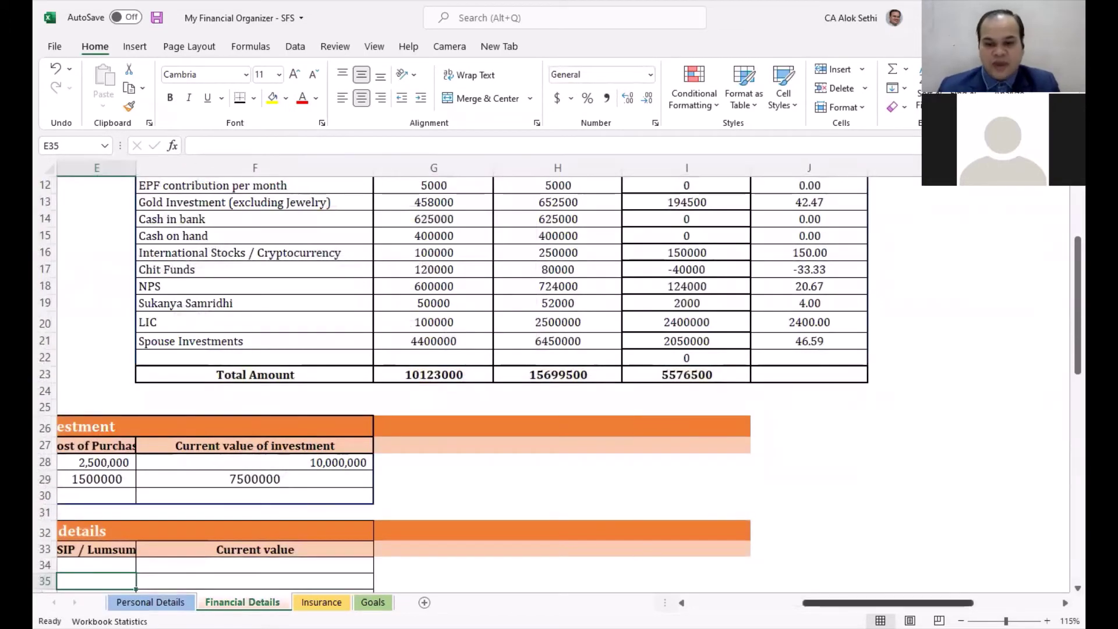
scroll(315, 348, left, 4)
scroll(315, 348, up, 4)
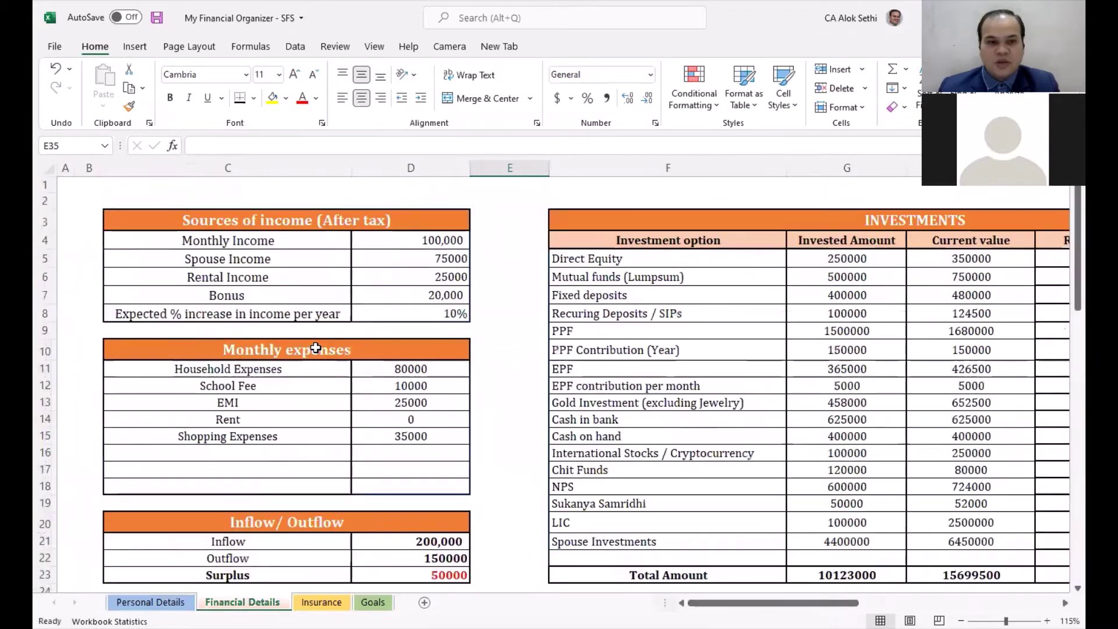
click(254, 220)
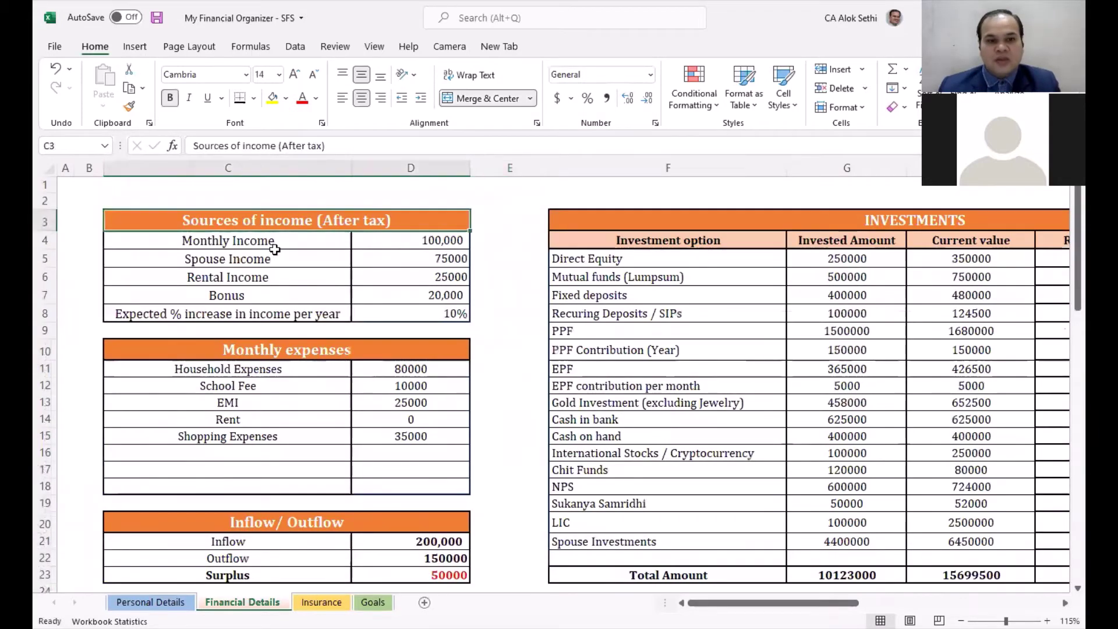
click(403, 246)
click(403, 257)
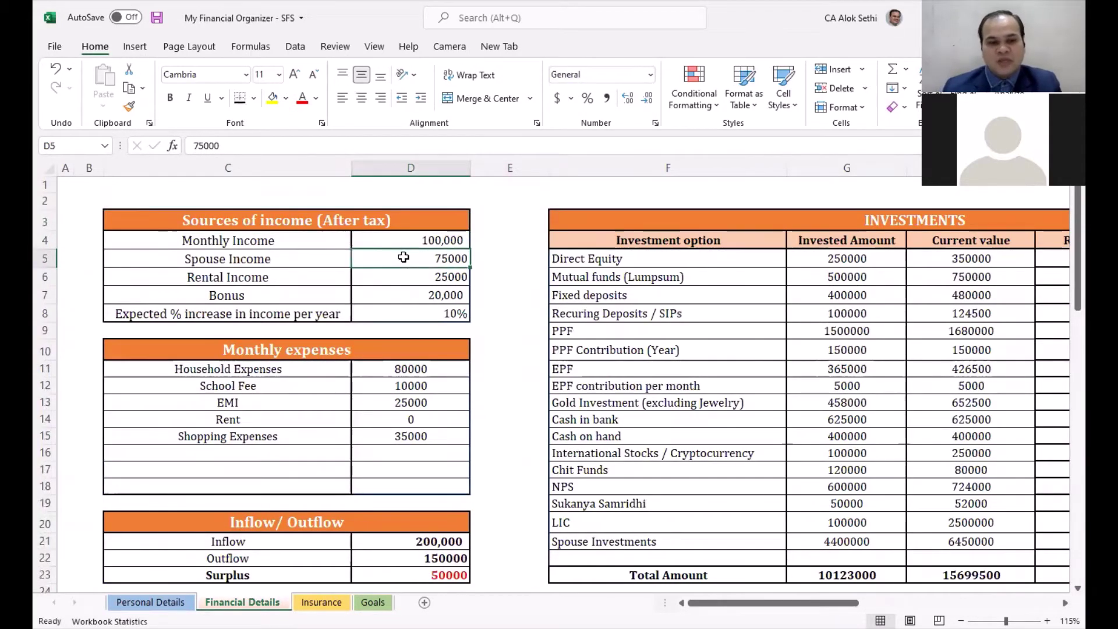
key(Down)
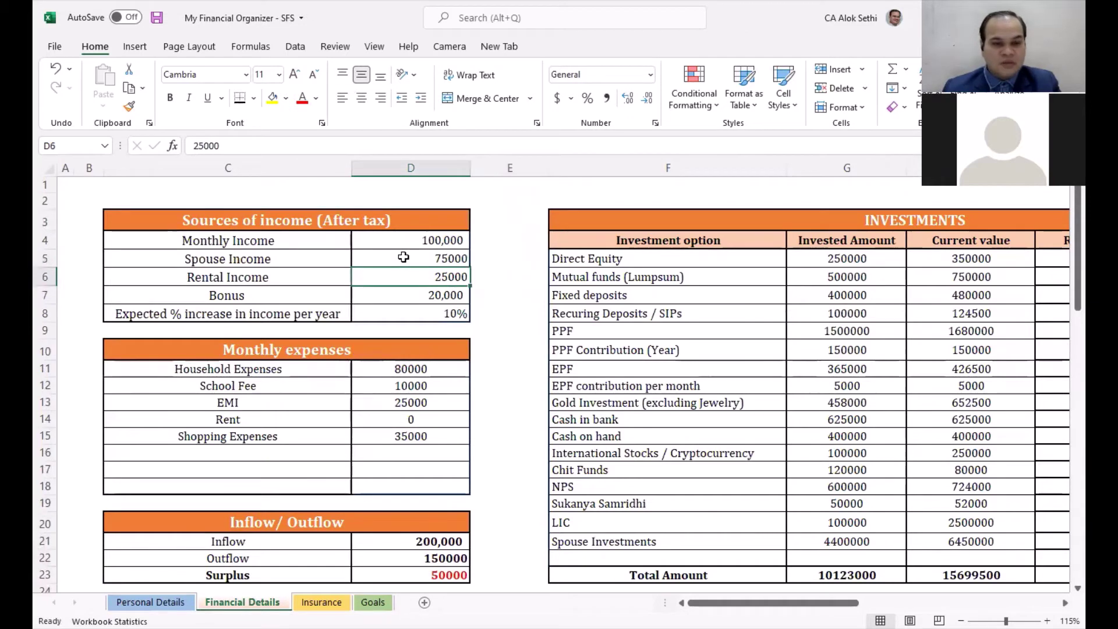
key(Down)
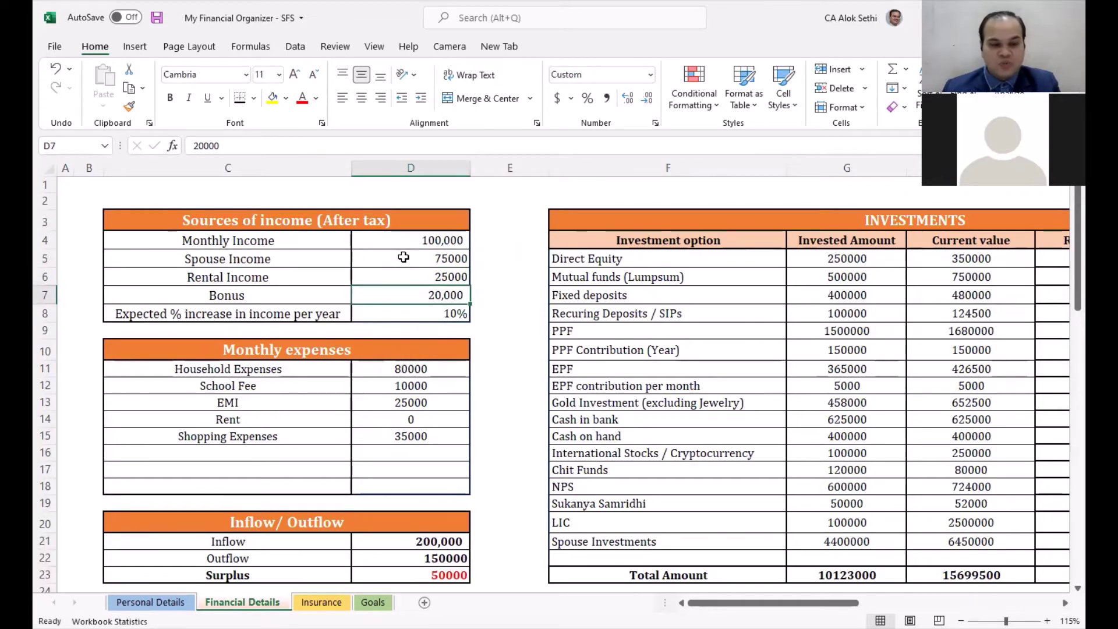
key(Down)
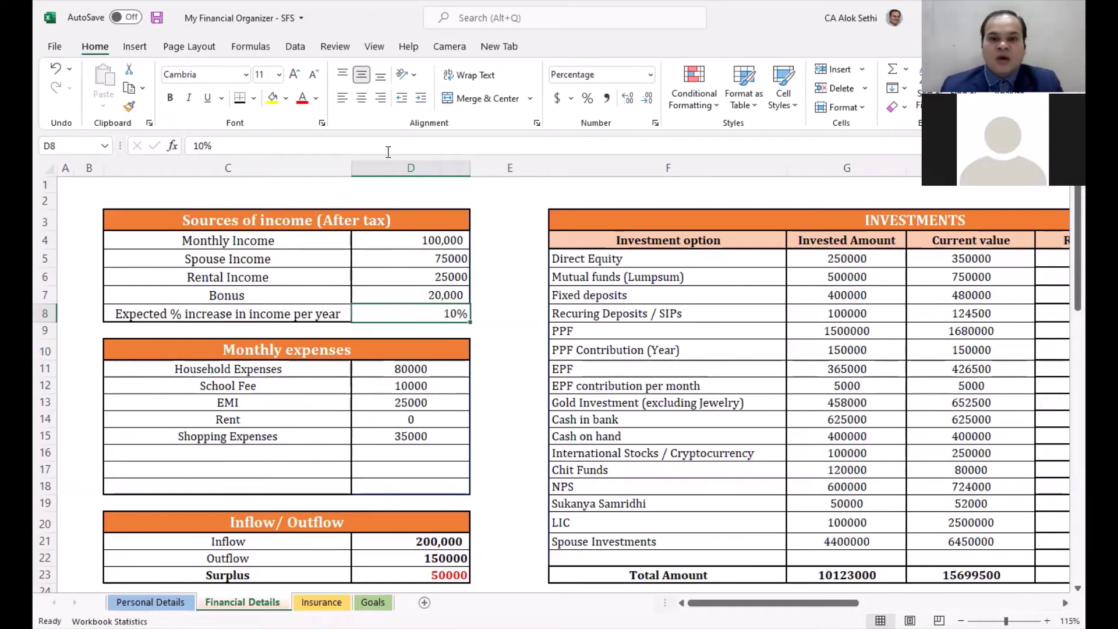
key(alt+Tab)
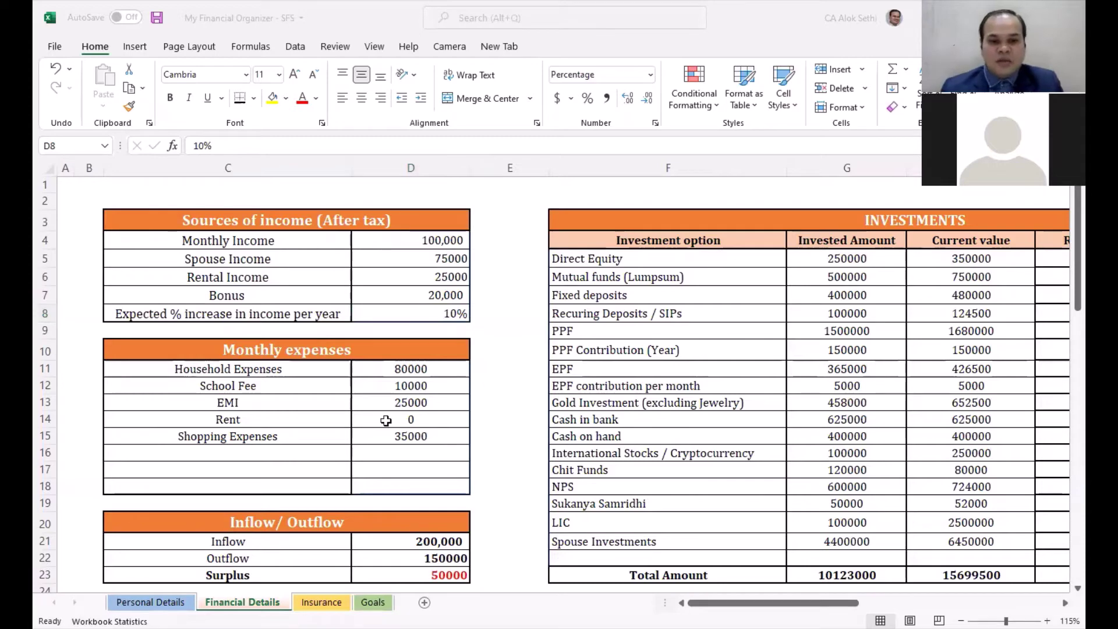
click(386, 420)
key(Down)
key(Down)
key(Down)
key(Down)
key(Down)
key(Down)
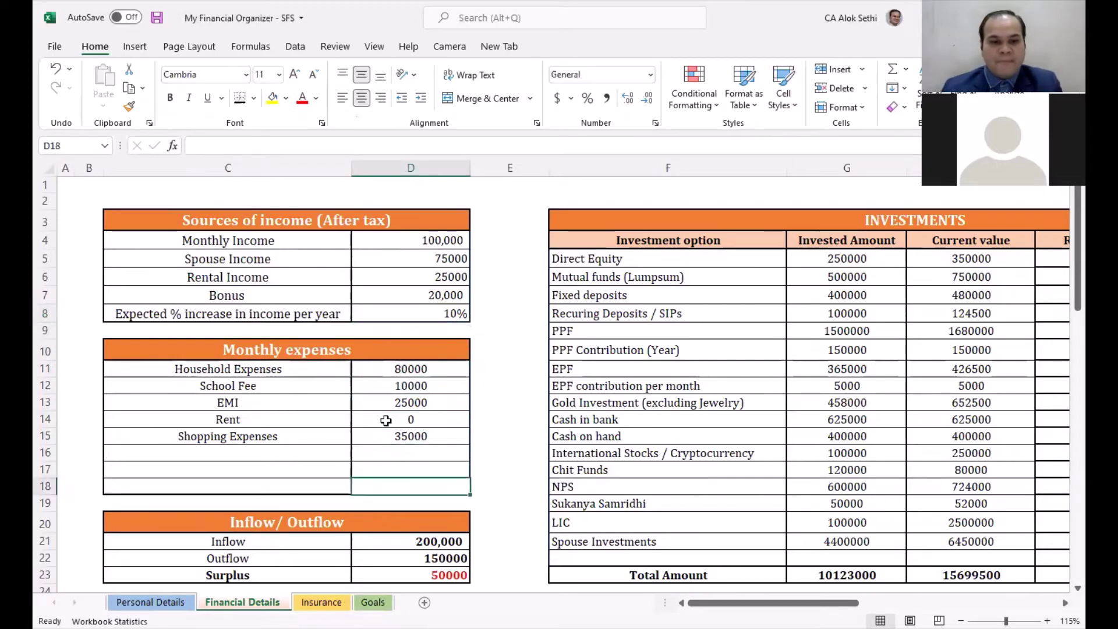
key(Down)
key(Down)
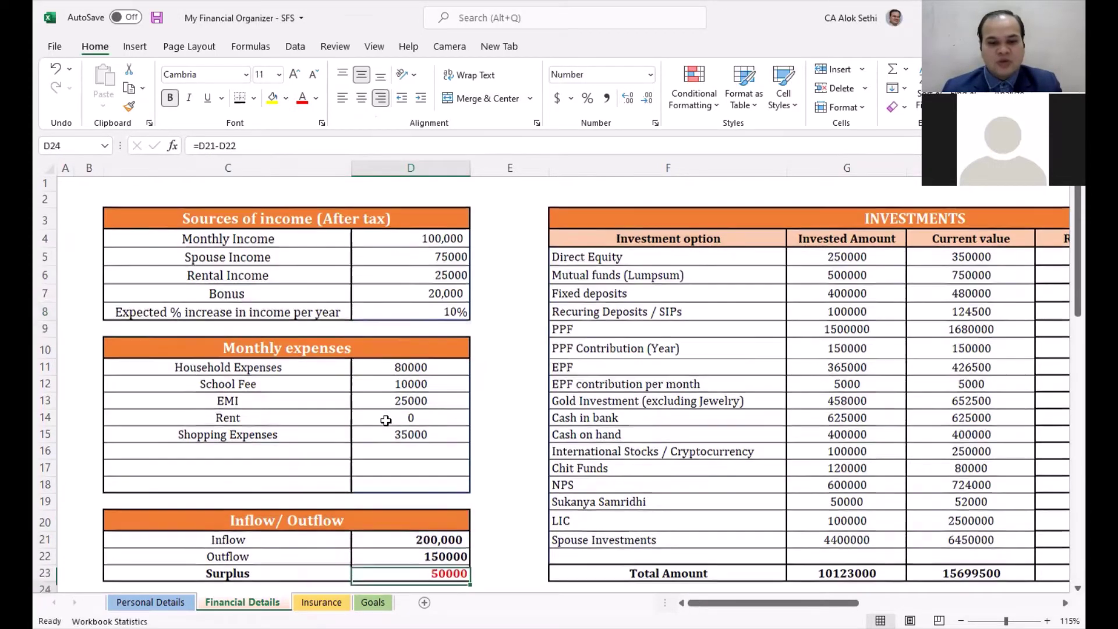
scroll(386, 421, down, 1)
key(F2)
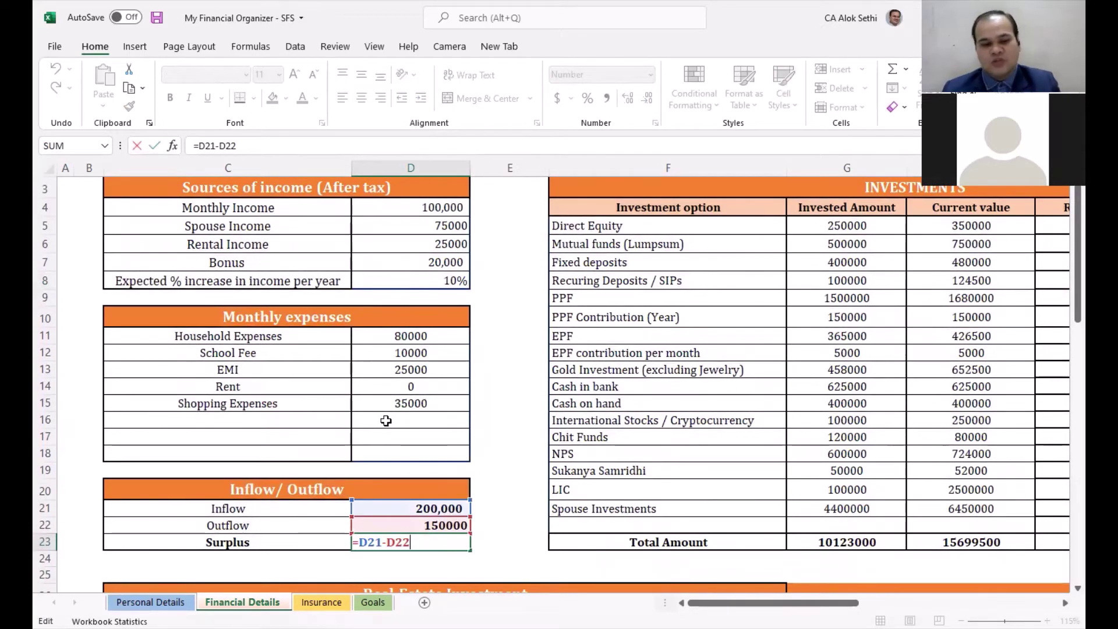
key(Return)
key(Down)
key(Down)
key(Down)
key(Down)
key(Down)
key(Down)
key(Down)
key(Down)
key(Down)
key(Down)
key(Down)
key(Down)
key(Down)
key(Down)
key(Down)
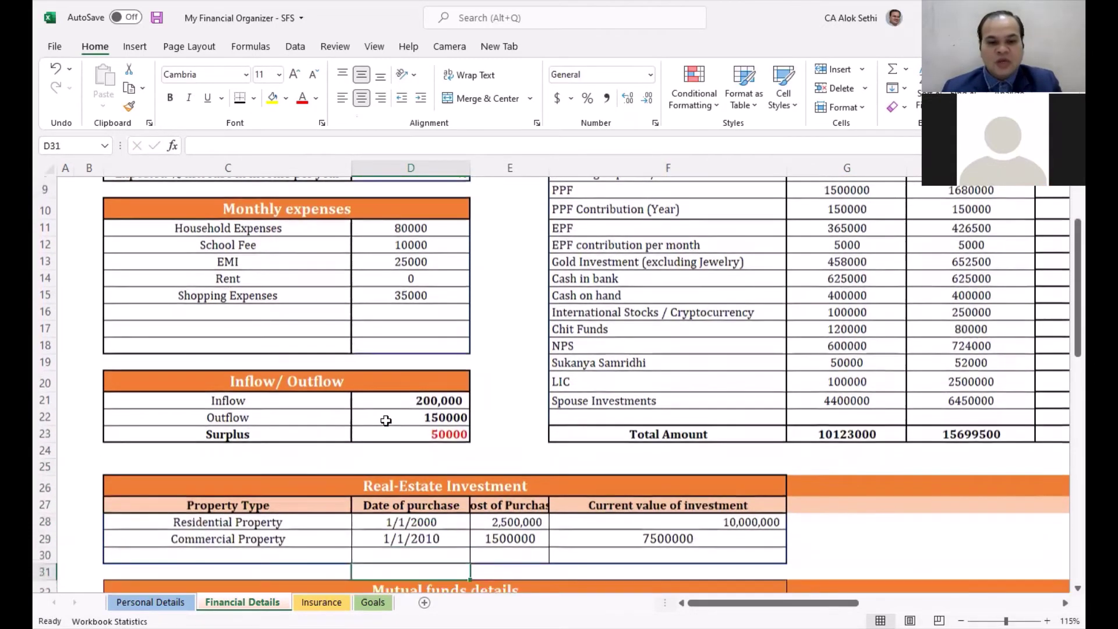
key(Down)
key(Down)
key(Down)
key(Down)
key(Down)
key(Down)
key(Down)
key(Down)
key(Down)
key(Down)
key(Down)
key(Down)
key(Down)
key(Down)
key(Down)
key(Down)
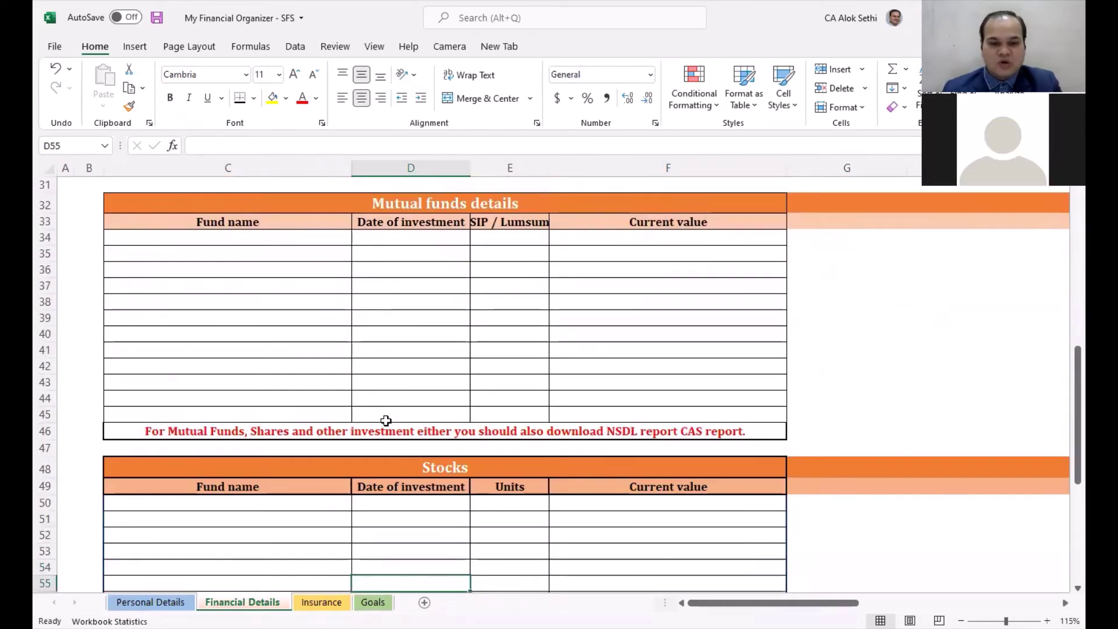
scroll(382, 452, down, 5)
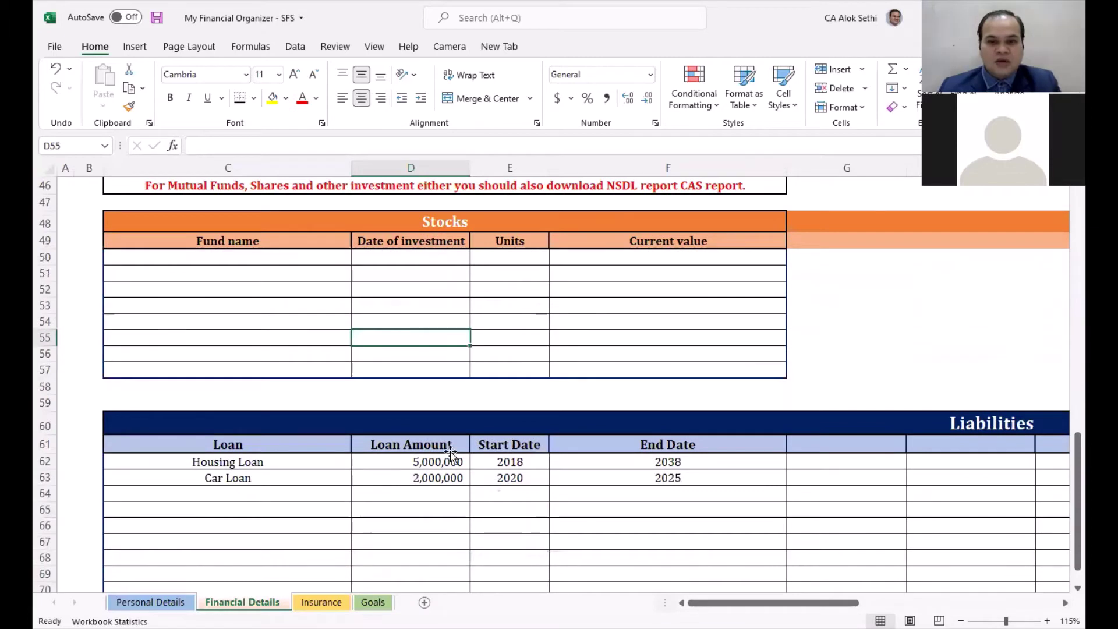
click(446, 462)
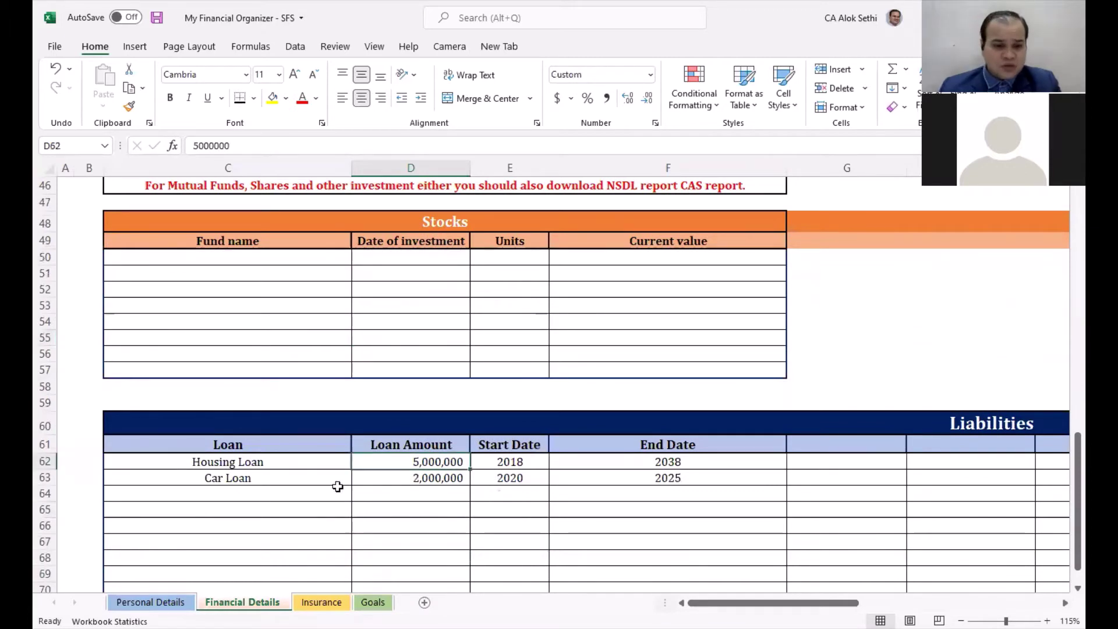
click(338, 492)
key(Right)
key(Right)
key(Right)
key(Right)
key(Right)
key(Right)
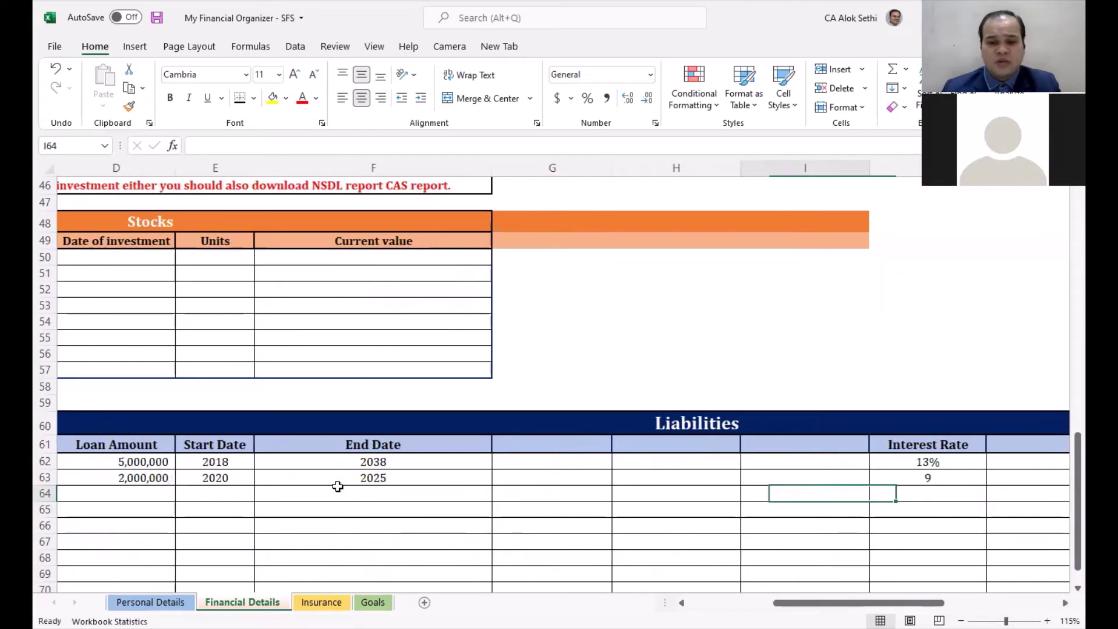
key(Right)
key(Right)
key(Right)
key(Right)
key(Right)
key(Right)
scroll(338, 492, up, 15)
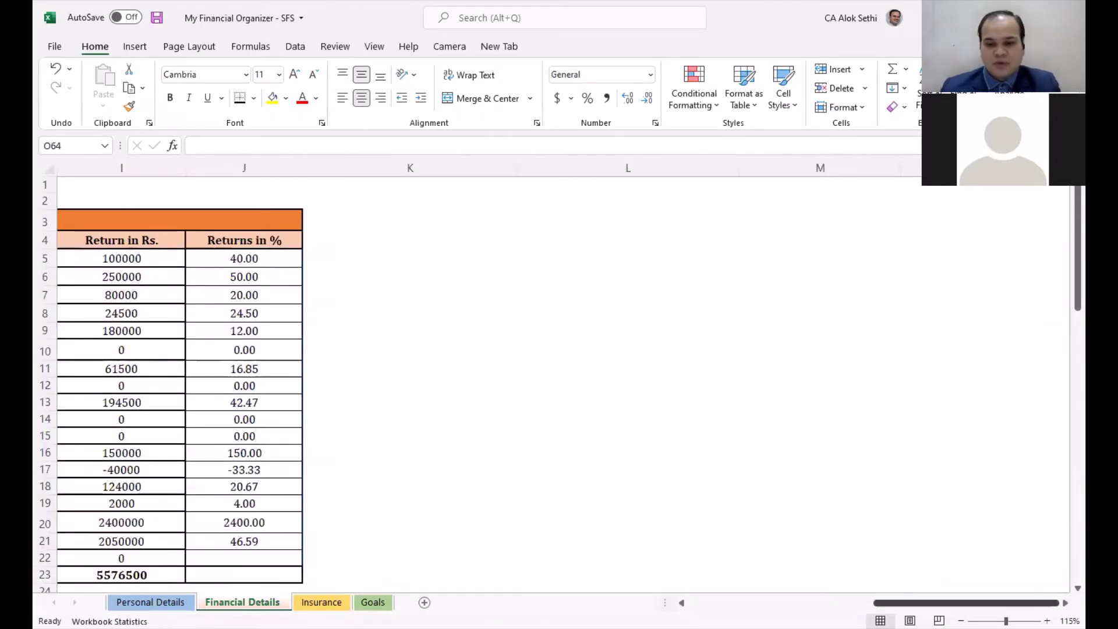
drag(979, 603, 903, 604)
click(409, 212)
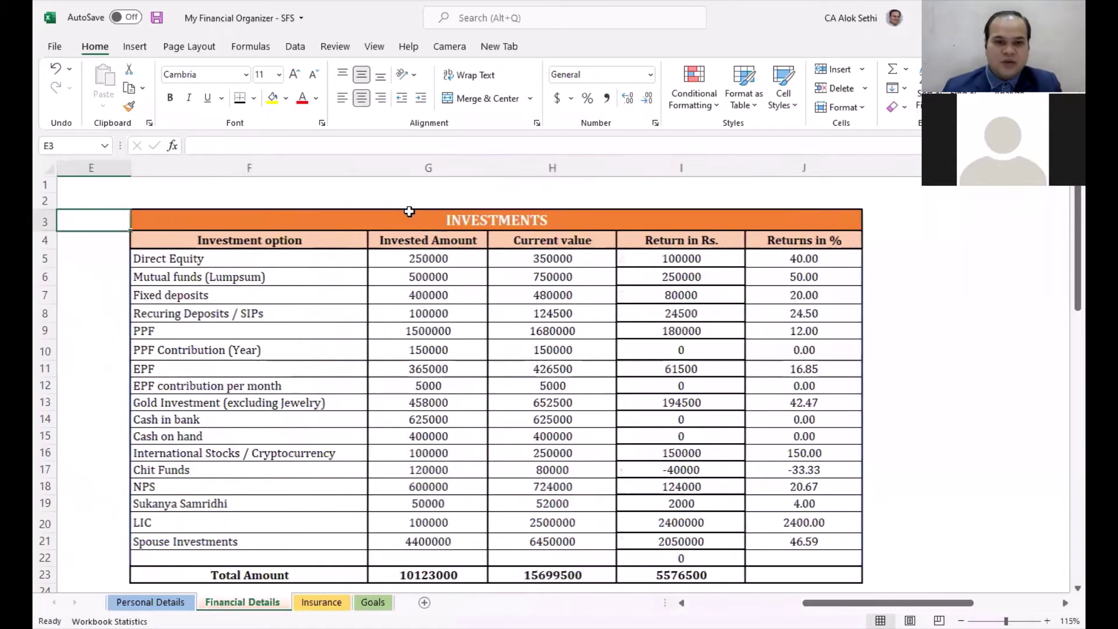
key(Down)
key(Down)
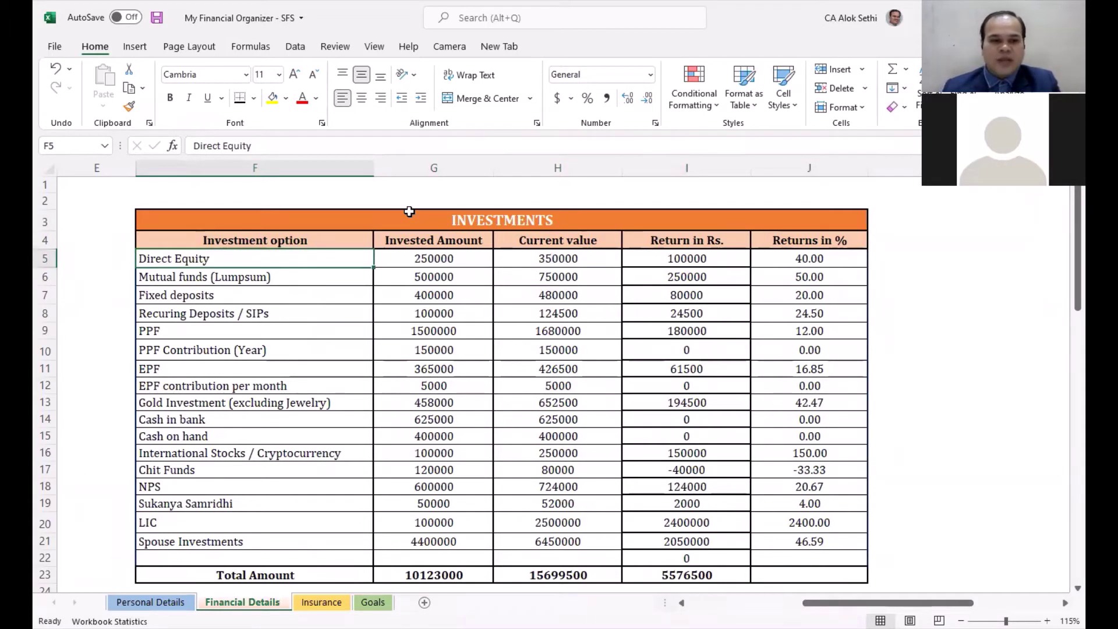
key(Down)
key(Down)
key(Down)
key(Down)
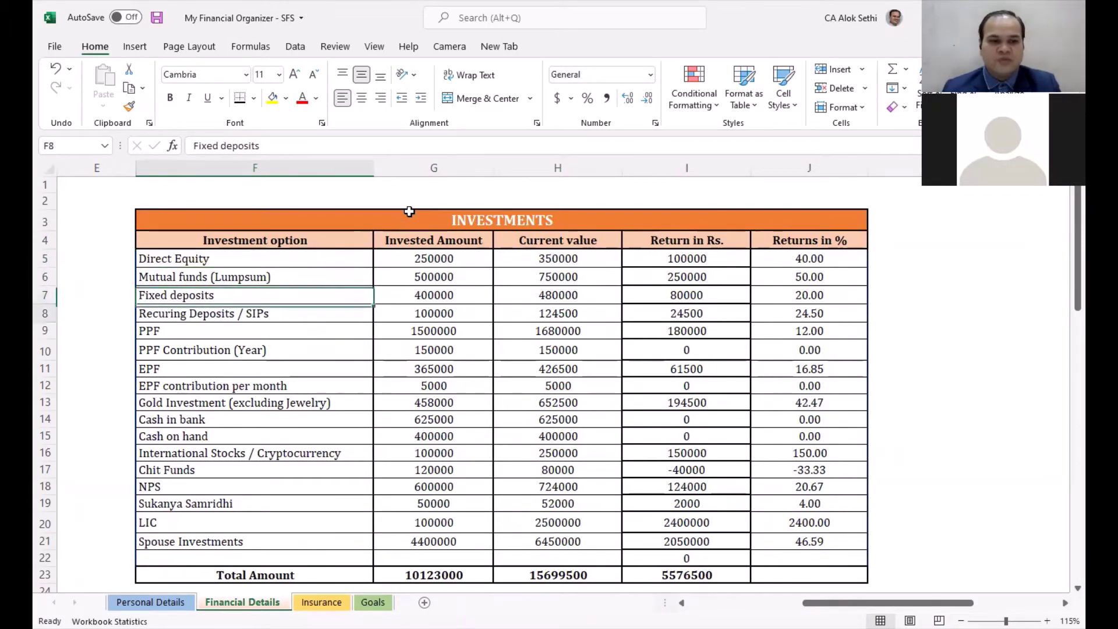
key(Down)
key(Down)
key(Down)
key(Down)
key(Down)
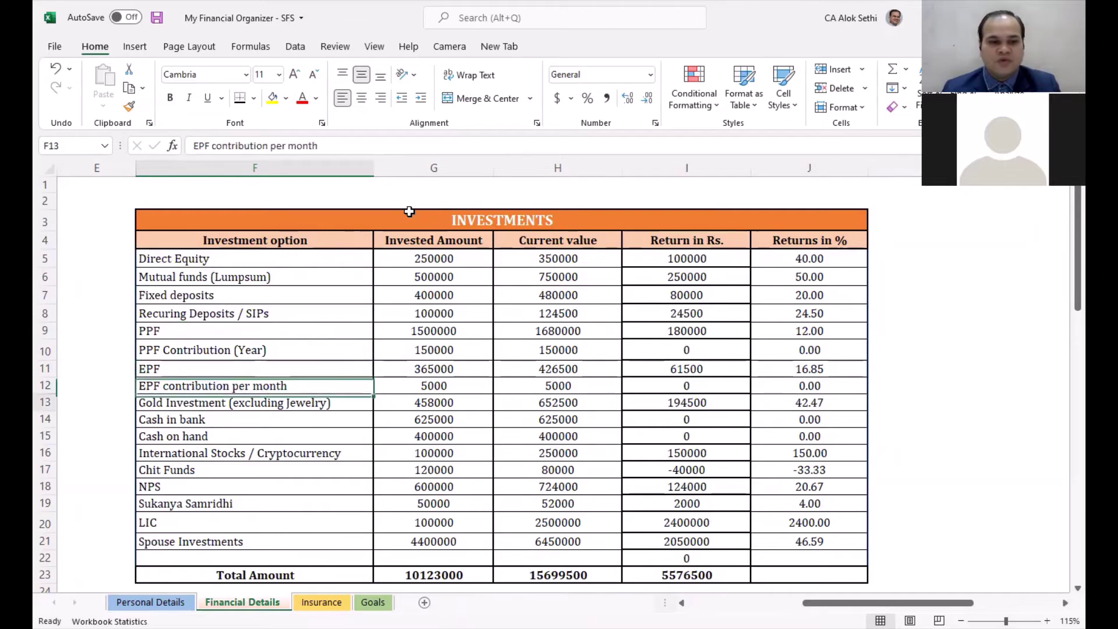
key(Down)
key(Down)
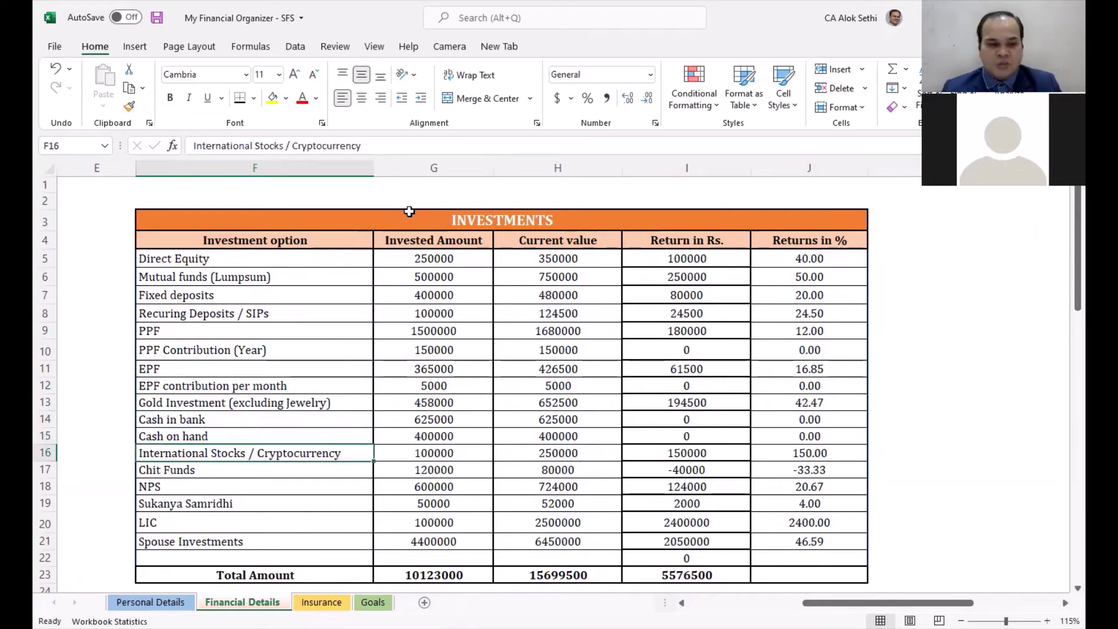
key(Down)
key(Down)
key(Down)
key(Down)
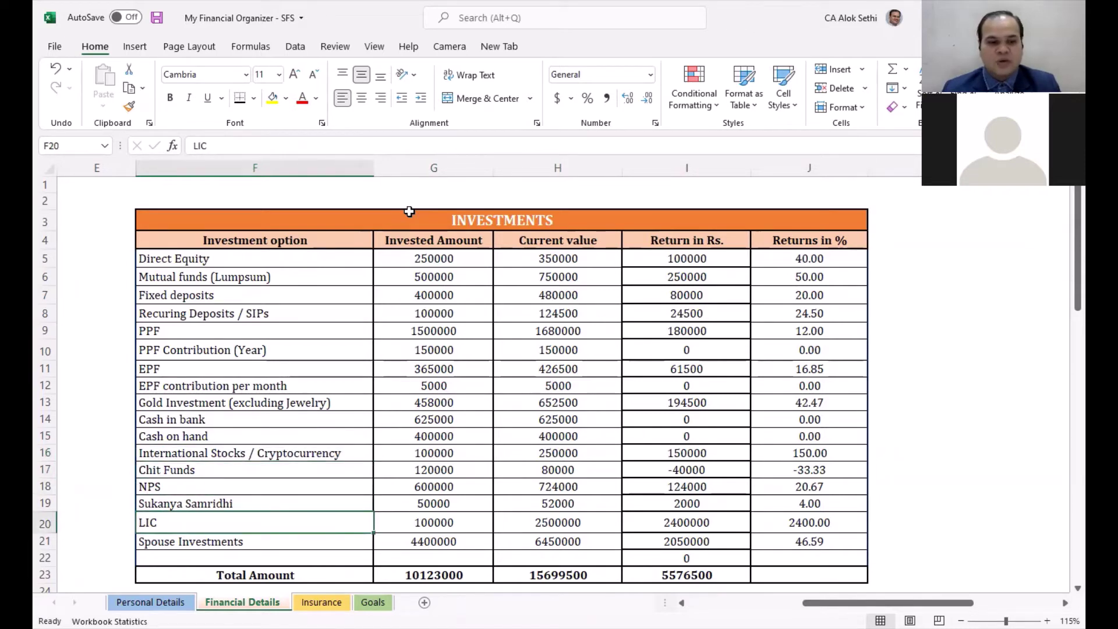
key(Down)
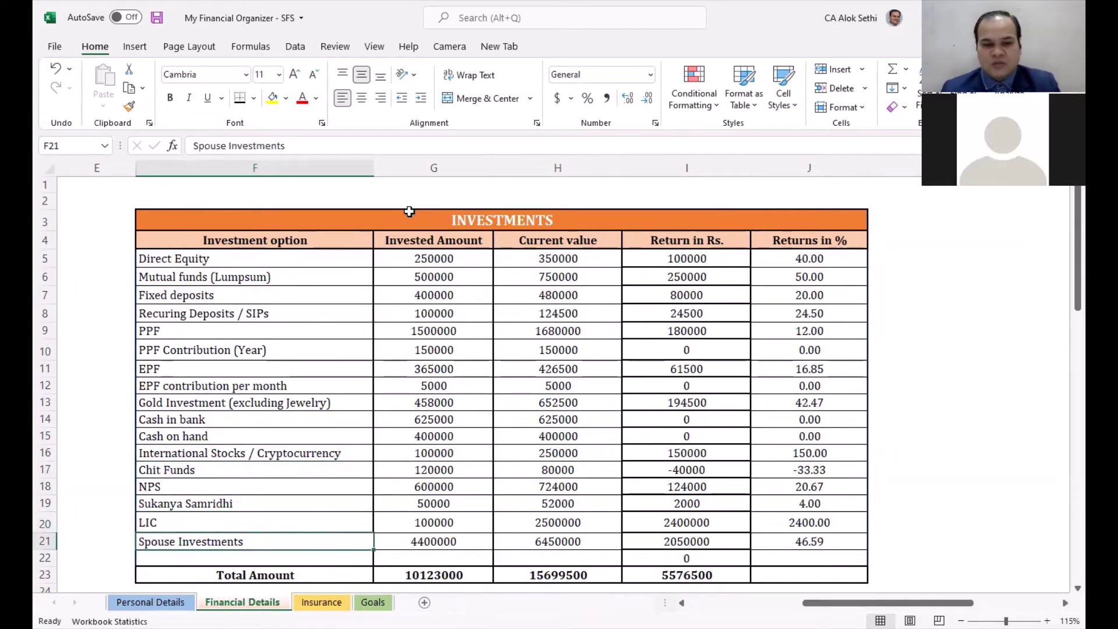
key(Up)
key(Up)
key(Up)
key(Up)
key(Up)
key(Up)
key(Up)
key(Up)
key(Up)
key(Right)
key(Up)
key(Up)
key(Up)
key(Up)
key(Up)
key(Up)
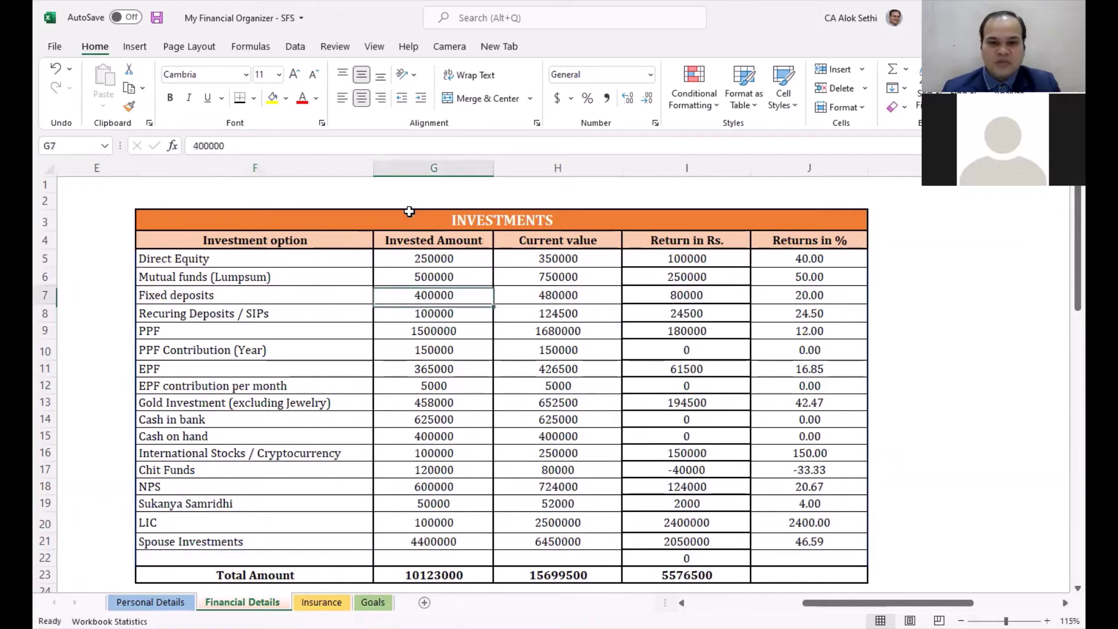
key(Right)
key(Right)
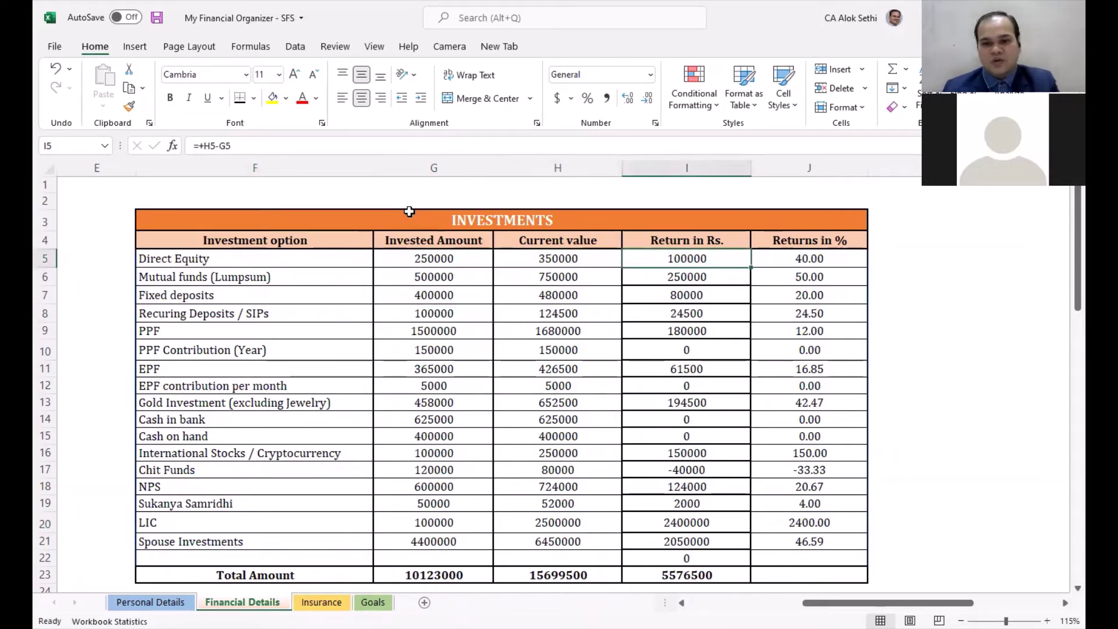
key(Down)
key(Down)
key(Down)
key(Down)
key(Down)
key(Down)
key(Down)
key(Down)
key(Down)
key(Down)
key(Down)
key(Down)
key(Down)
key(Down)
key(Down)
key(Down)
key(Down)
key(Down)
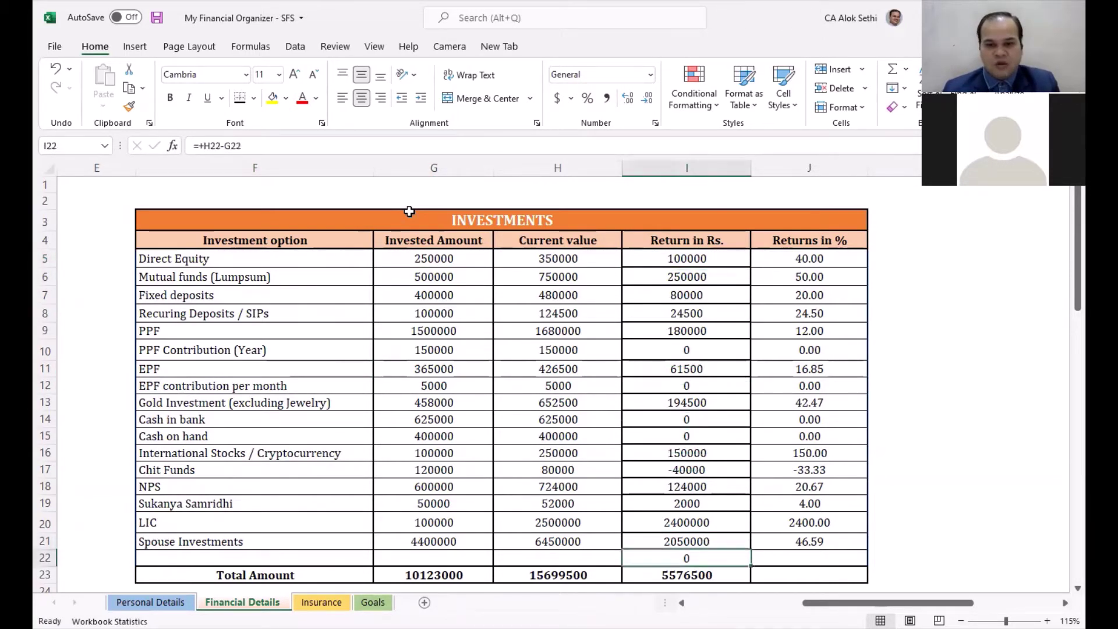
key(Up)
key(Up)
key(Up)
key(Up)
key(Up)
key(Up)
key(Up)
key(Up)
key(Up)
key(Up)
key(Up)
key(Up)
key(Up)
key(Up)
key(Up)
key(Right)
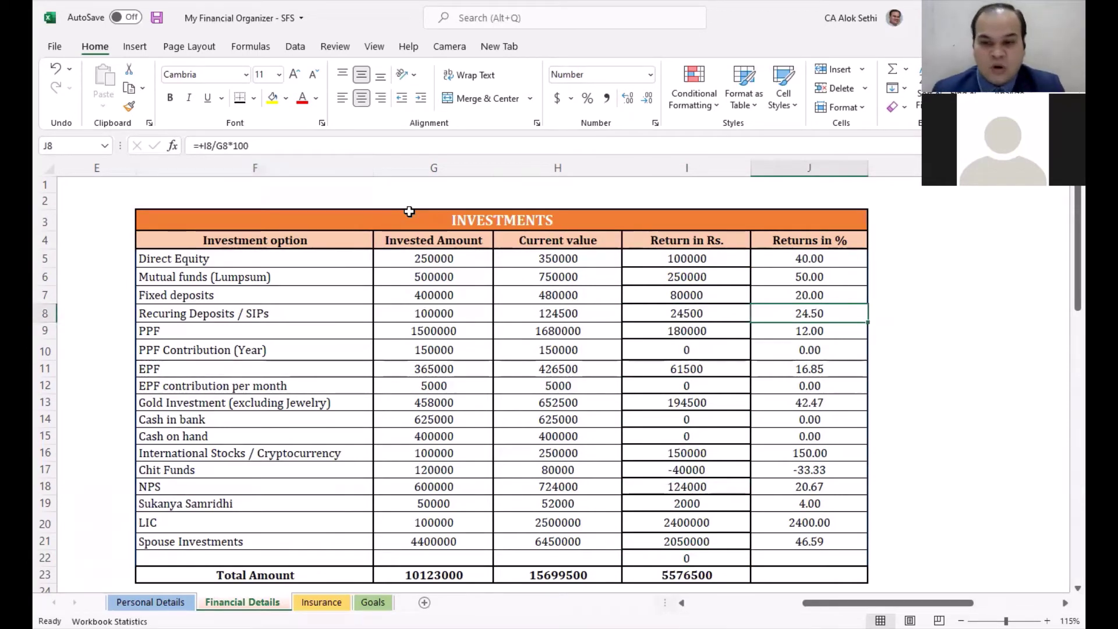
key(Down)
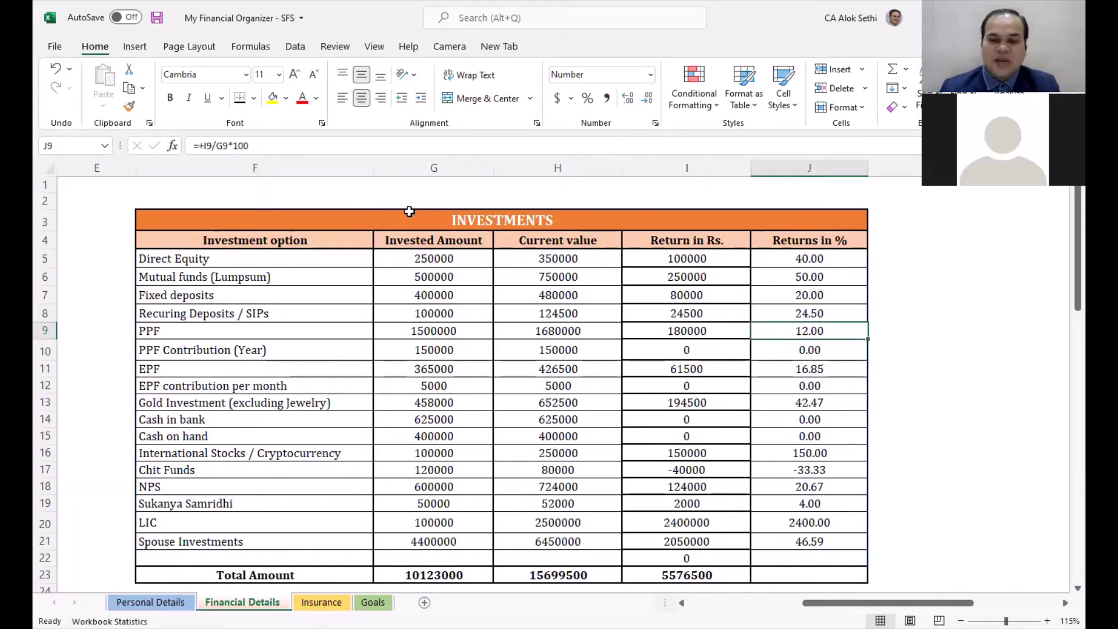
key(Left)
key(Left)
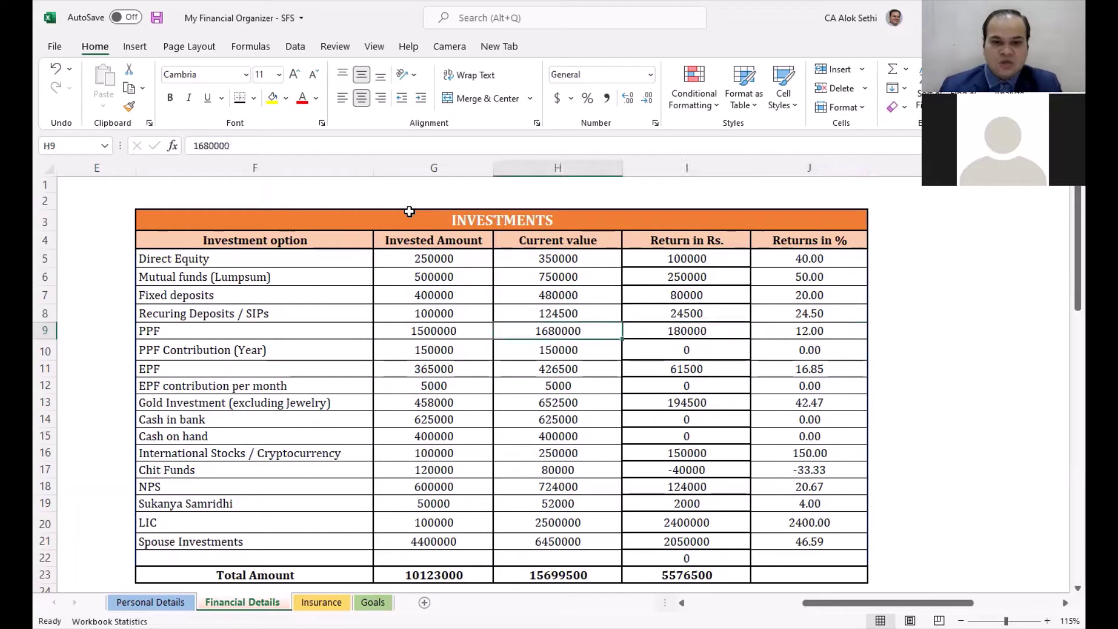
Step: Edit PPF's current value in H9, retyping the 6 so it stays unchanged
key(F2)
key(Left)
key(Left)
key(Left)
key(Left)
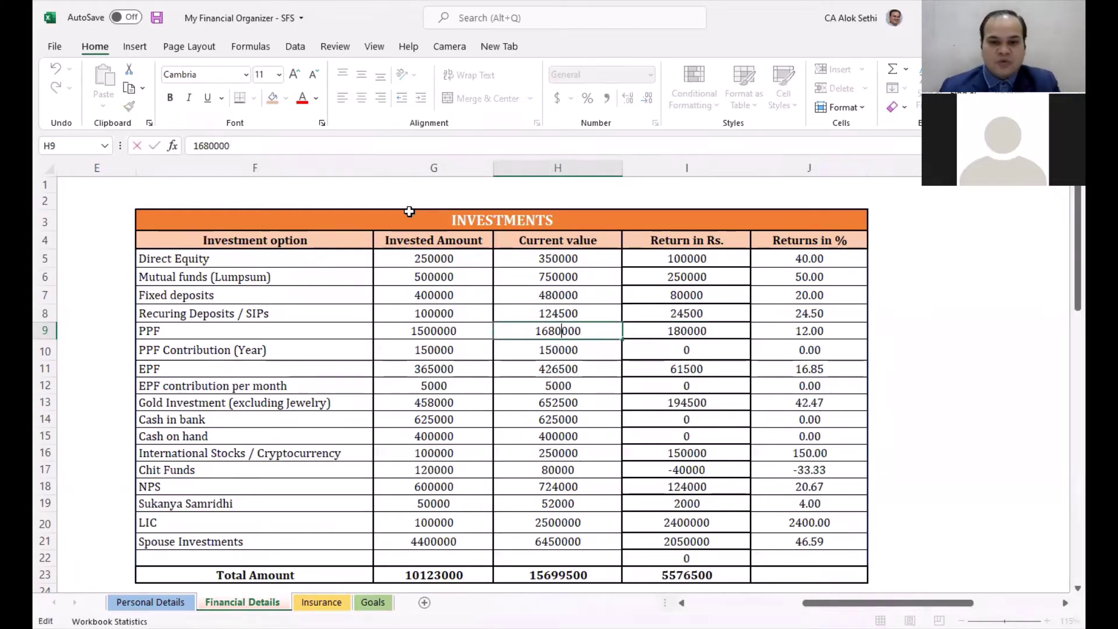
key(Left)
key(BackSpace)
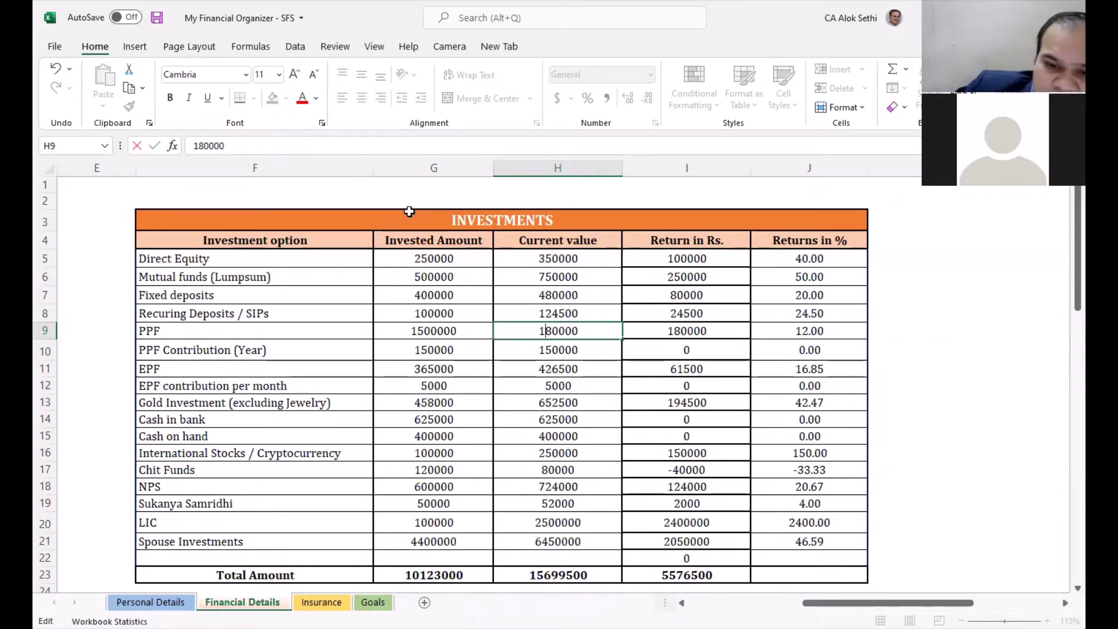
text(6)
key(Return)
Step: Inspect PPF's Return in Rs. formula without changing it and return to H9
key(Right)
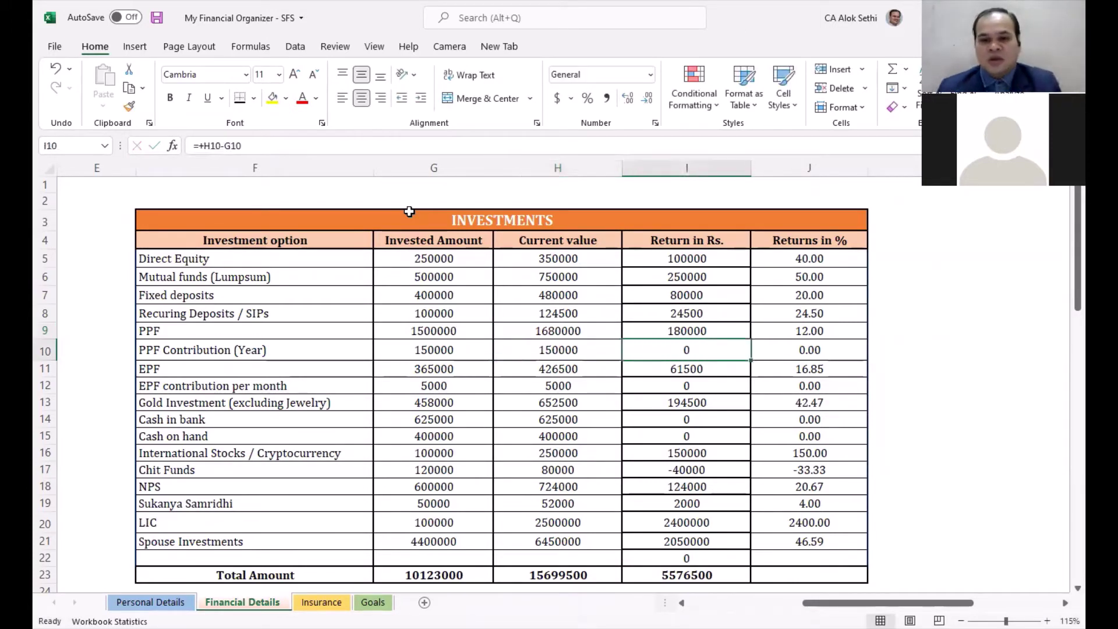
key(Up)
key(F2)
key(Escape)
key(Left)
key(Left)
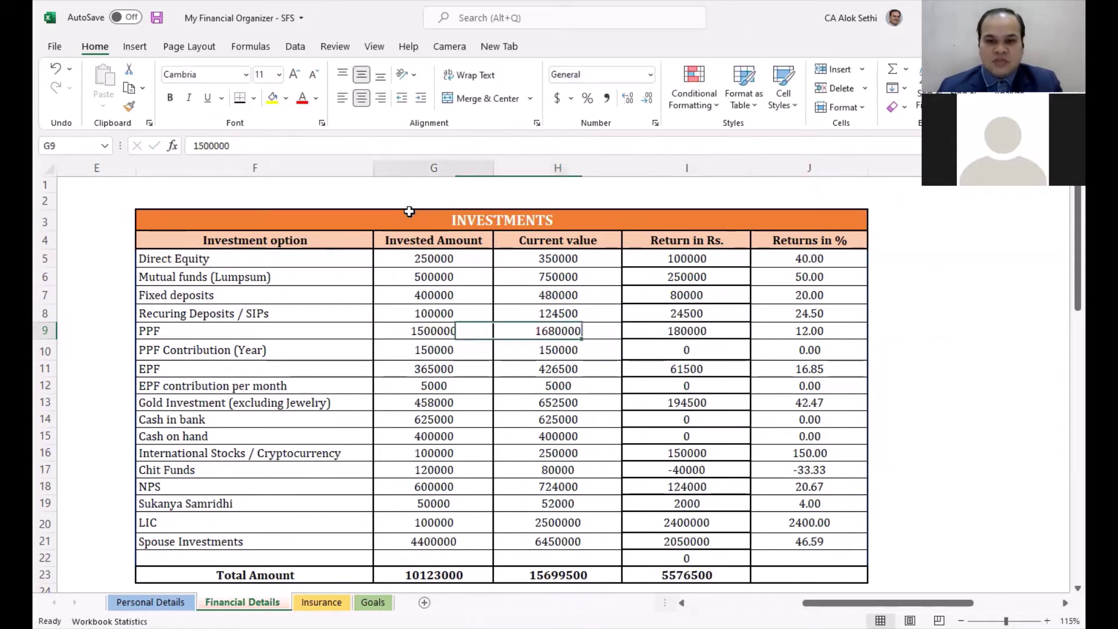
key(Left)
key(Right)
key(Right)
key(Right)
key(Left)
Step: Change PPF's current value to 1620000 and check its return now shows 8.00%
key(F2)
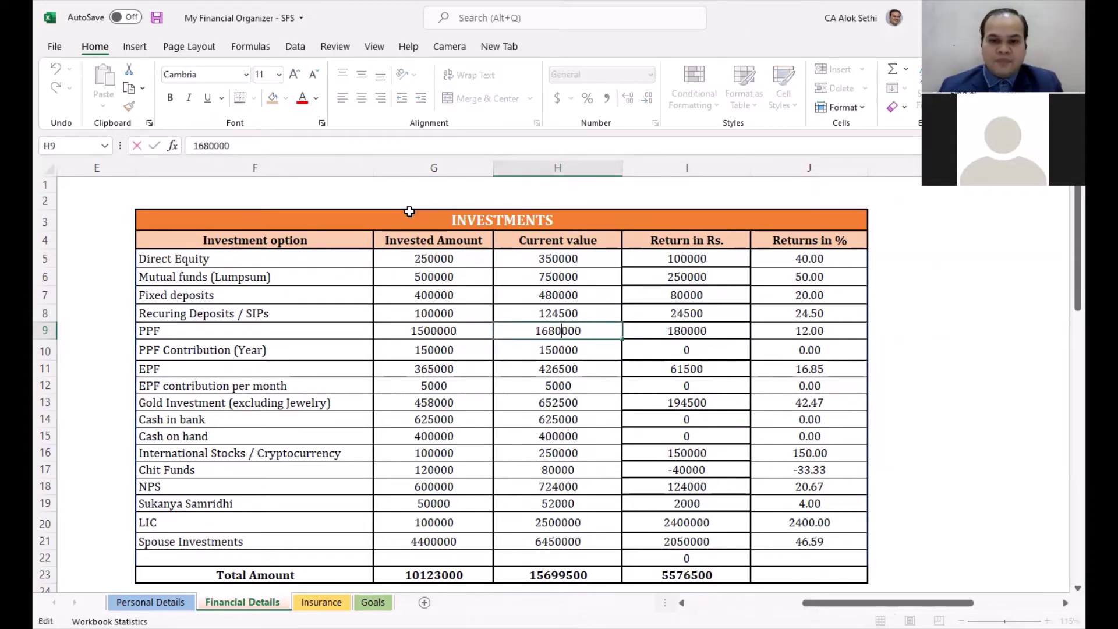
key(BackSpace)
text(2)
key(Return)
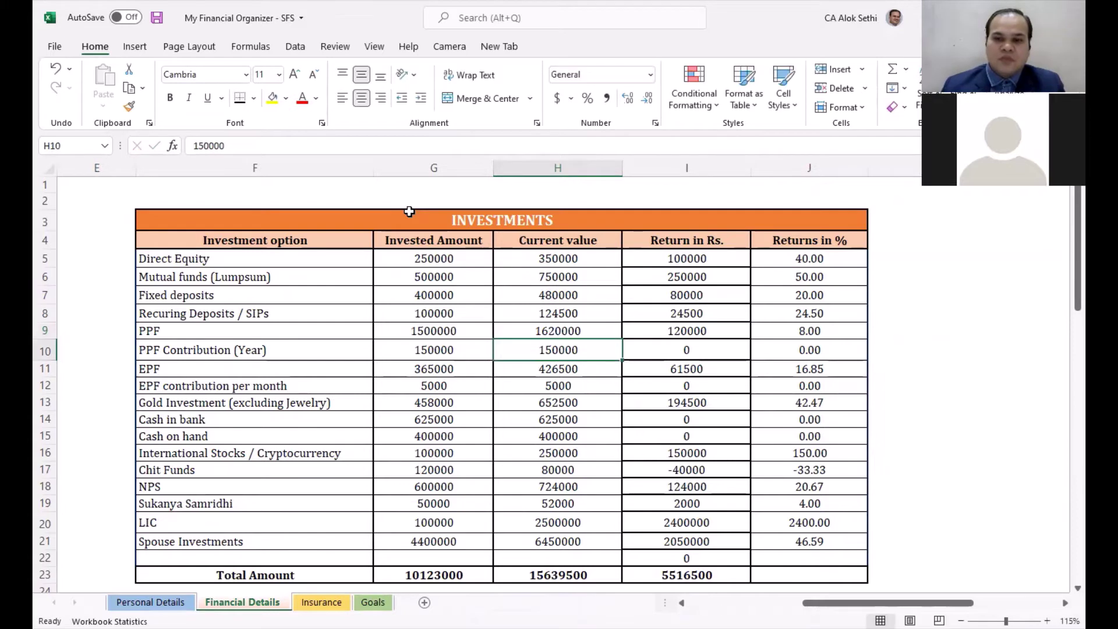
key(Right)
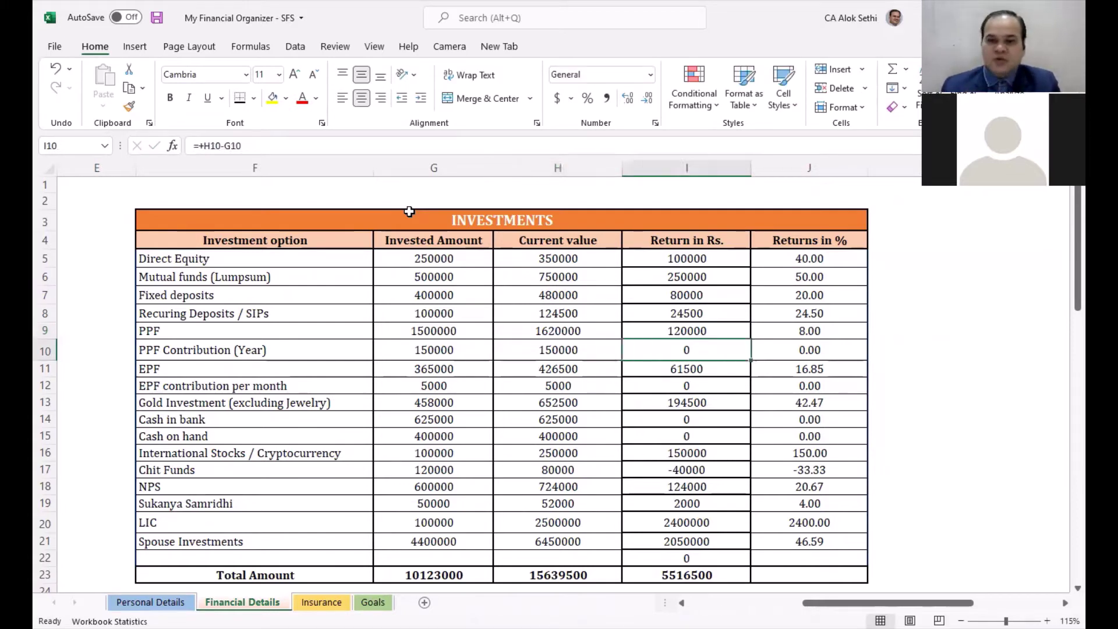
key(Up)
key(Right)
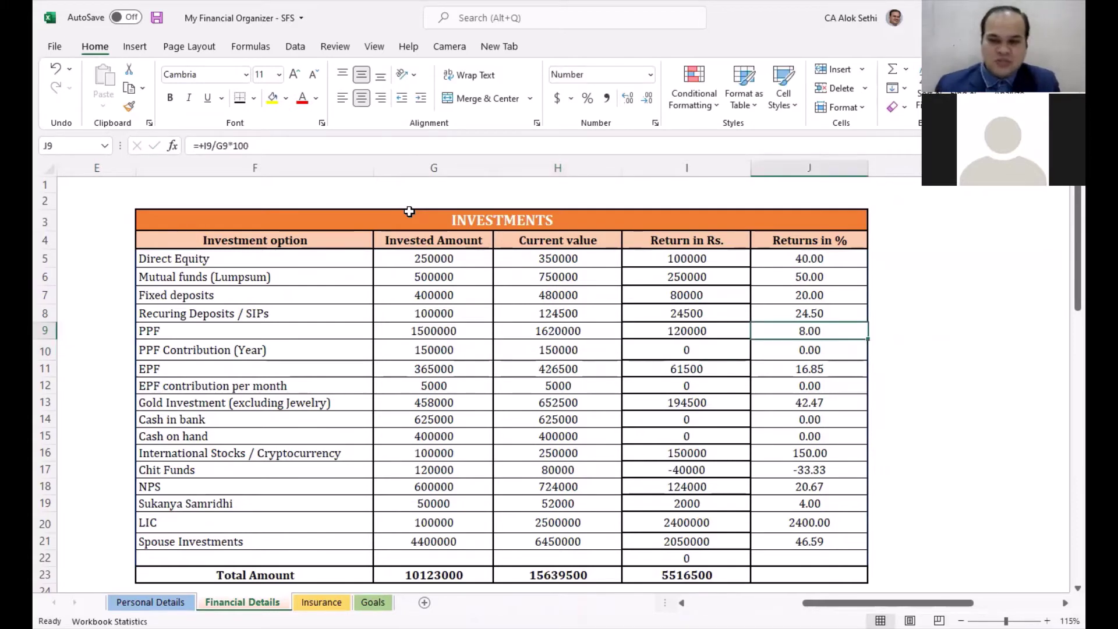
key(Down)
key(Down)
key(Down)
key(Down)
key(Down)
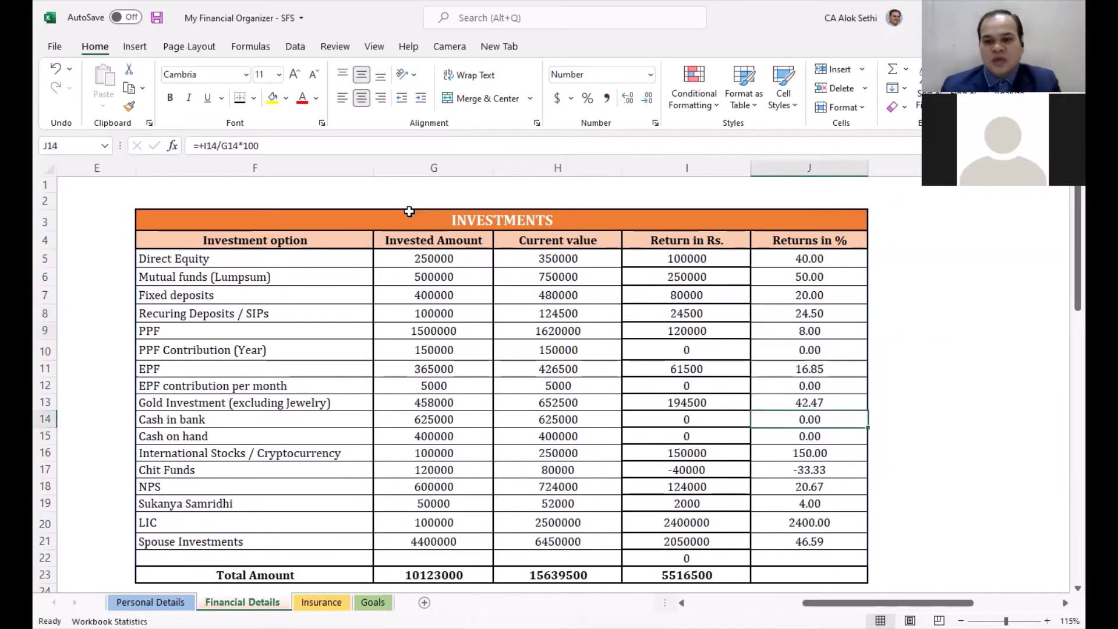
key(Up)
key(Up)
key(Up)
key(Up)
key(Up)
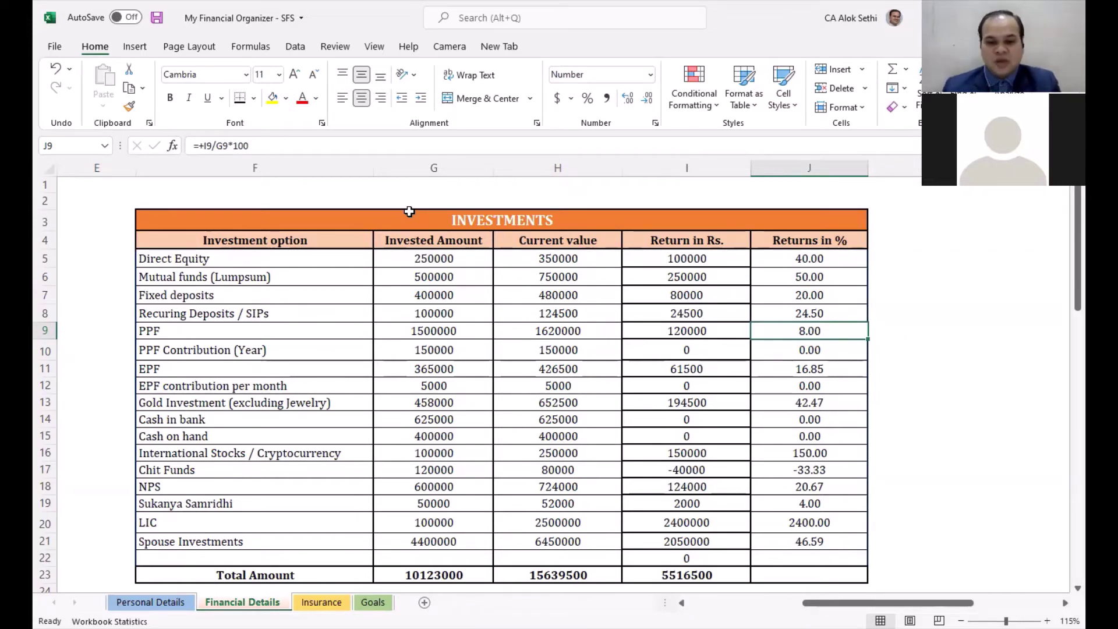
Step: Check EPF's return percentage in J11, then switch to the Insurance sheet's policy tables
key(Down)
key(Down)
scroll(425, 292, down, 3)
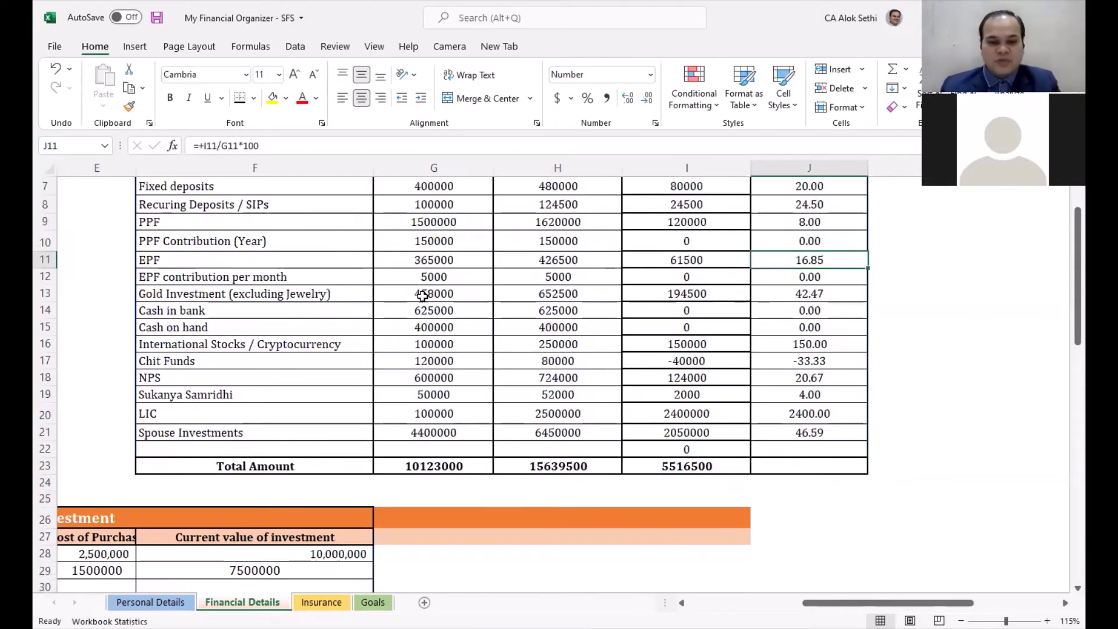
key(ctrl+Page_Down)
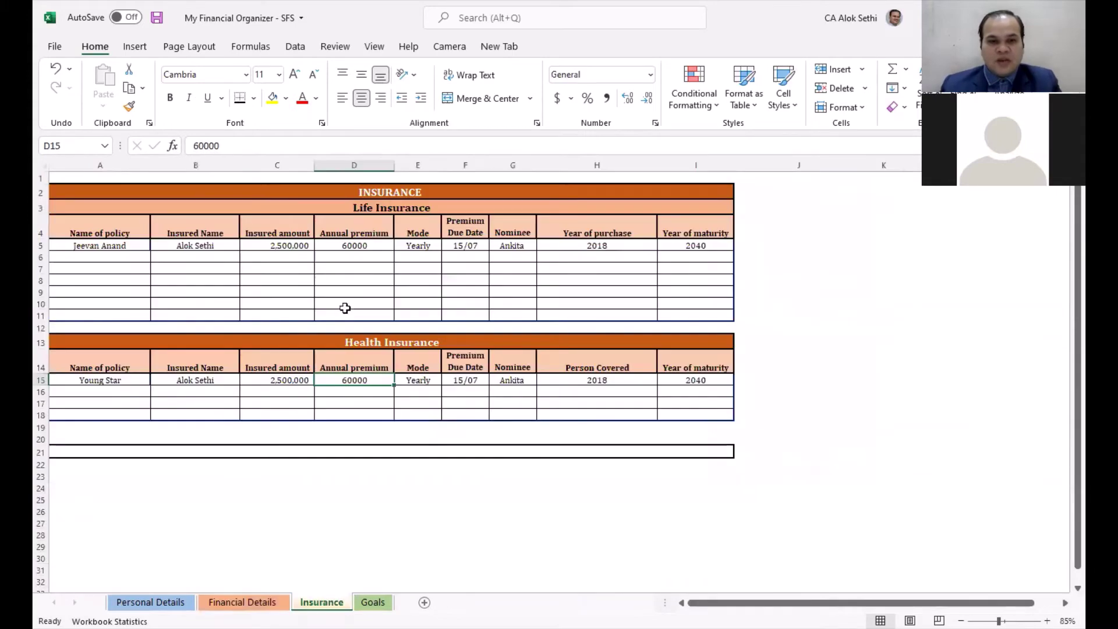
ctrl+scroll(358, 412, up, 1)
scroll(357, 425, down, 1)
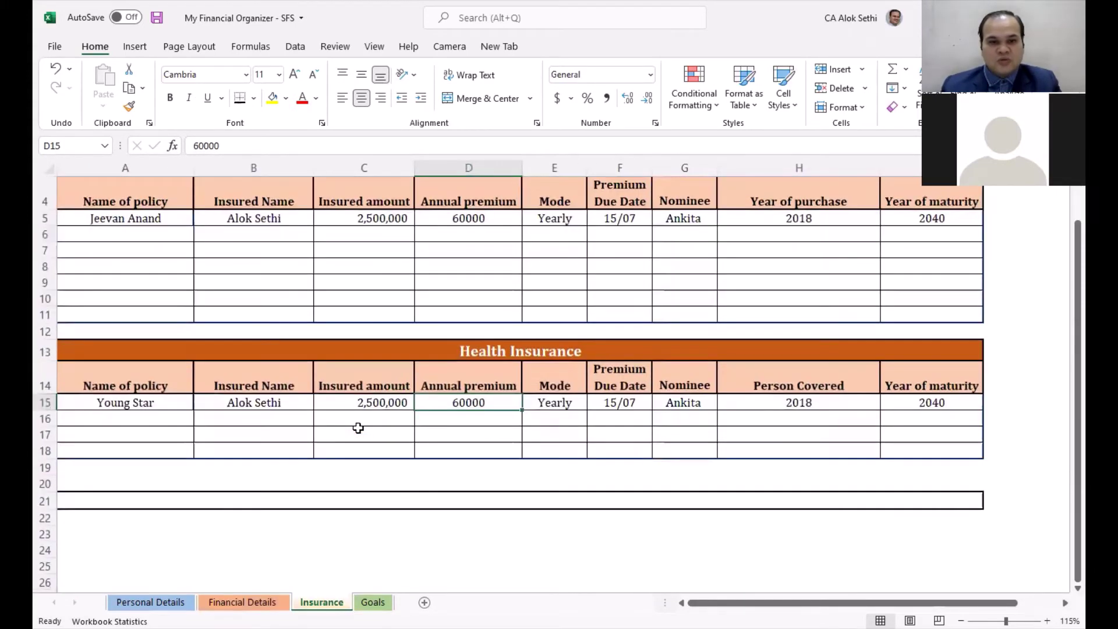
scroll(358, 424, up, 1)
click(373, 302)
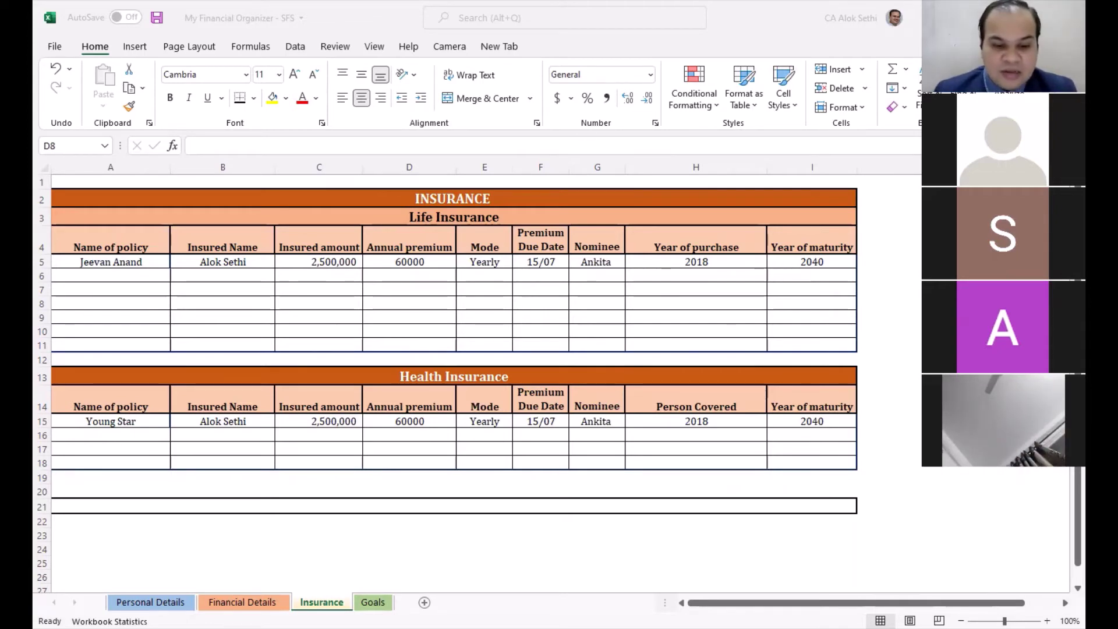
click(372, 602)
click(373, 603)
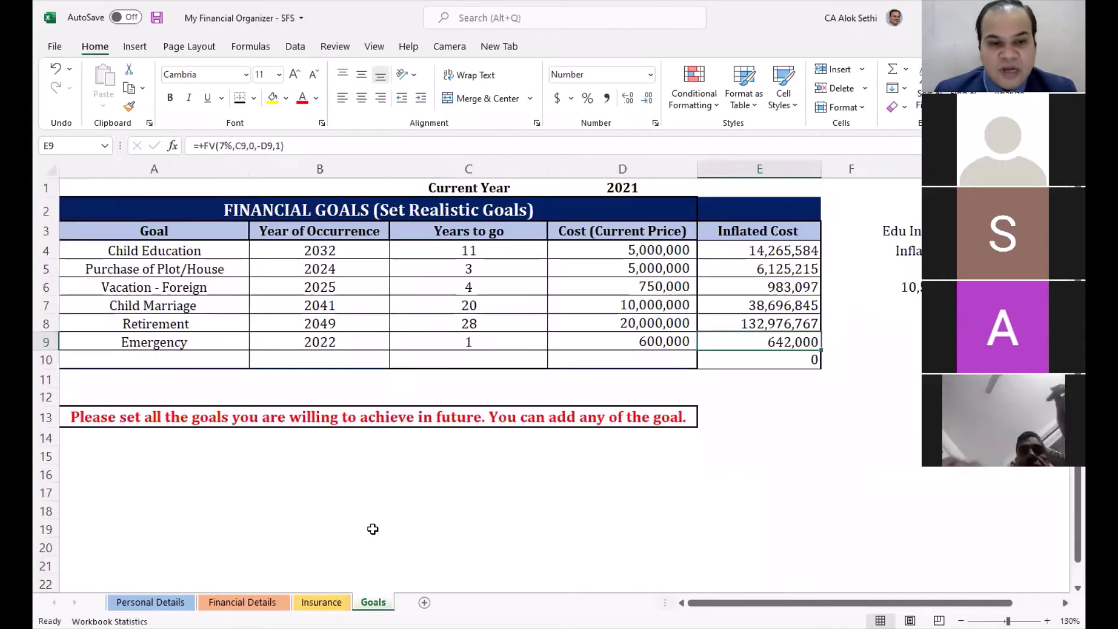
scroll(372, 530, up, 3)
scroll(372, 529, down, 1)
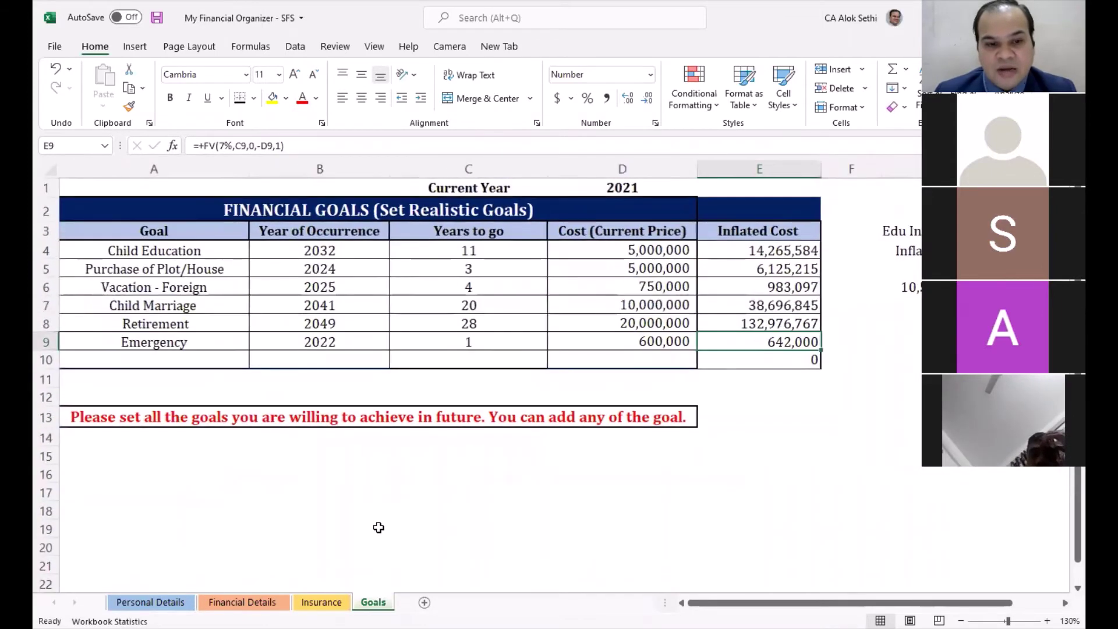
click(567, 529)
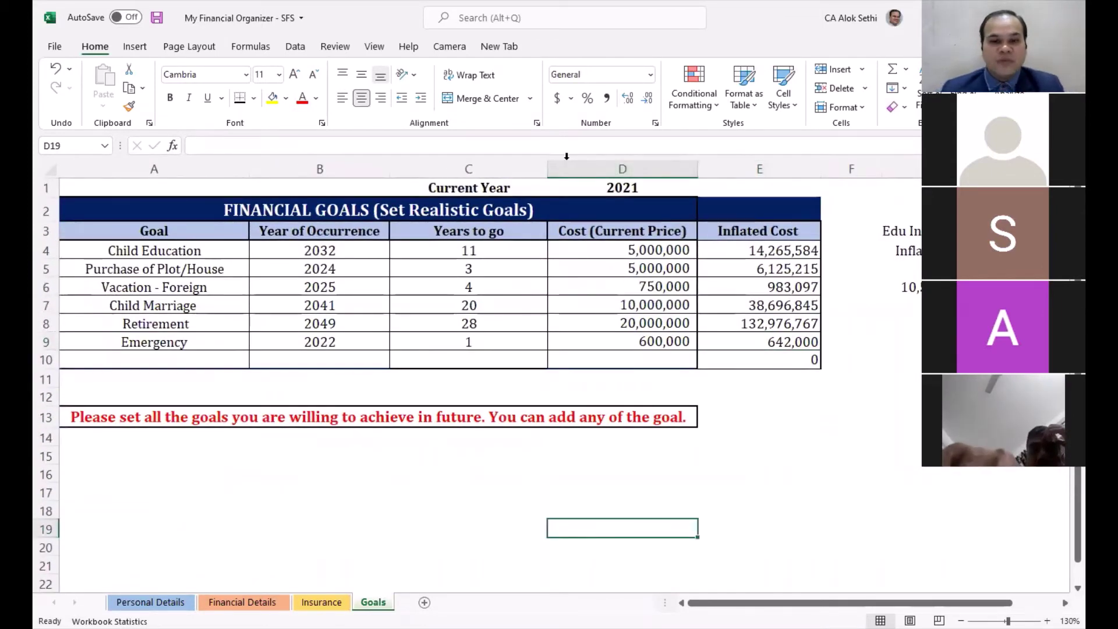
click(464, 459)
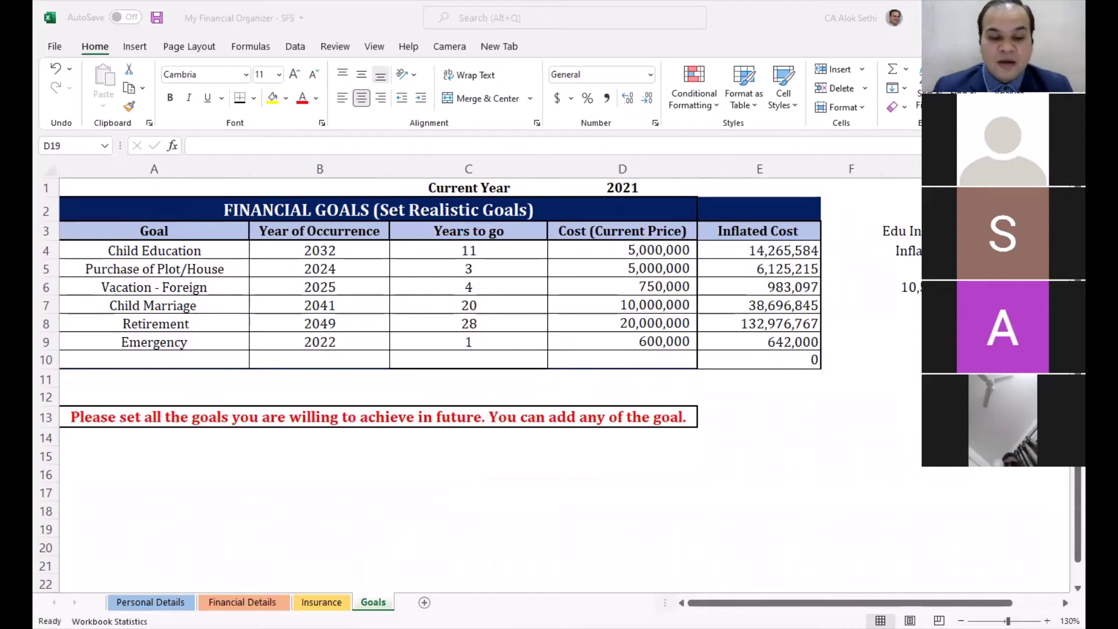
click(350, 548)
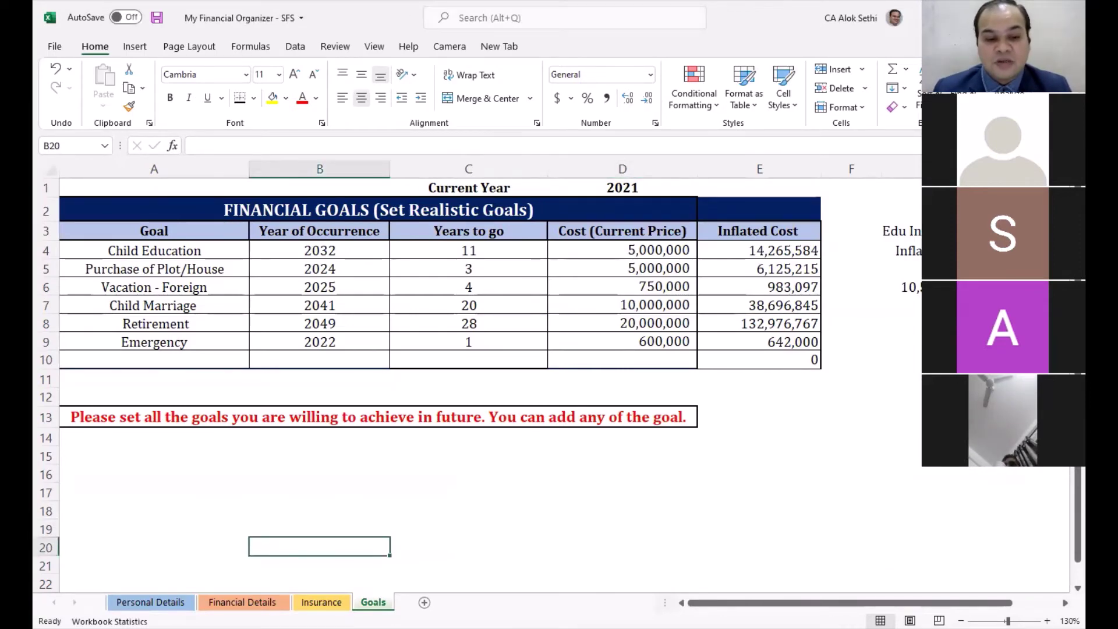
click(322, 602)
click(373, 602)
click(374, 561)
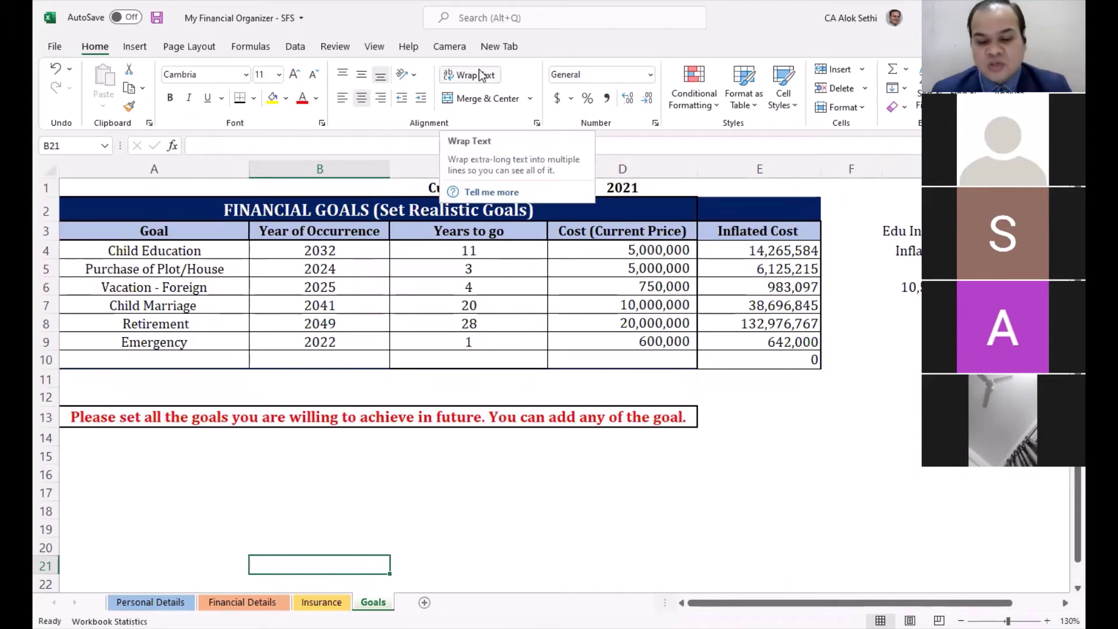
key(ctrl+Page_Up)
key(ctrl+Page_Up)
key(ctrl+Page_Up)
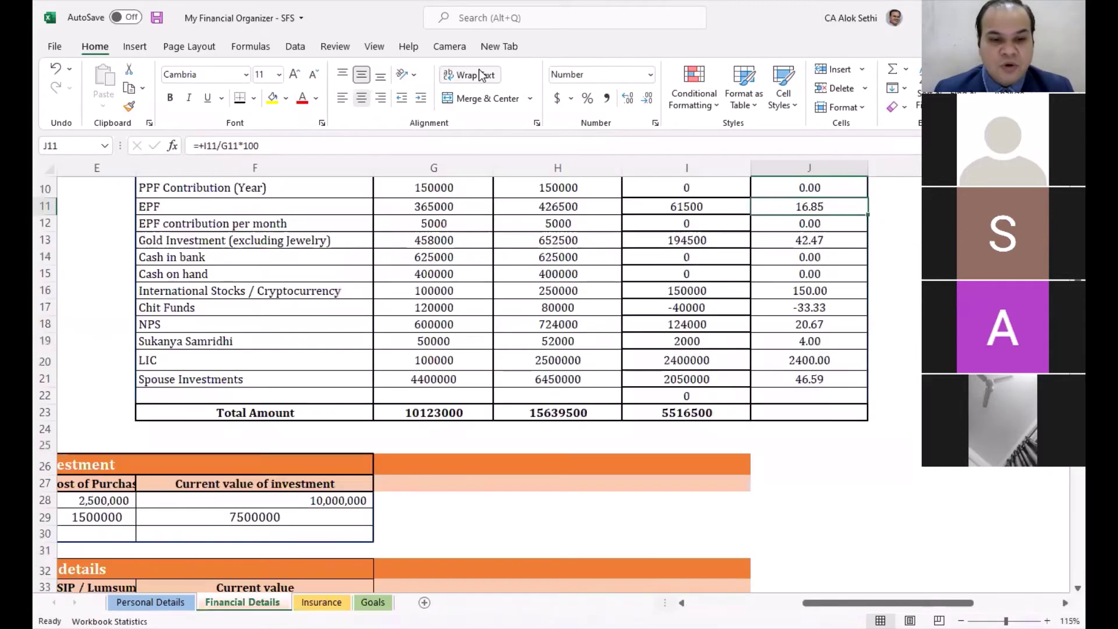
key(Page_Up)
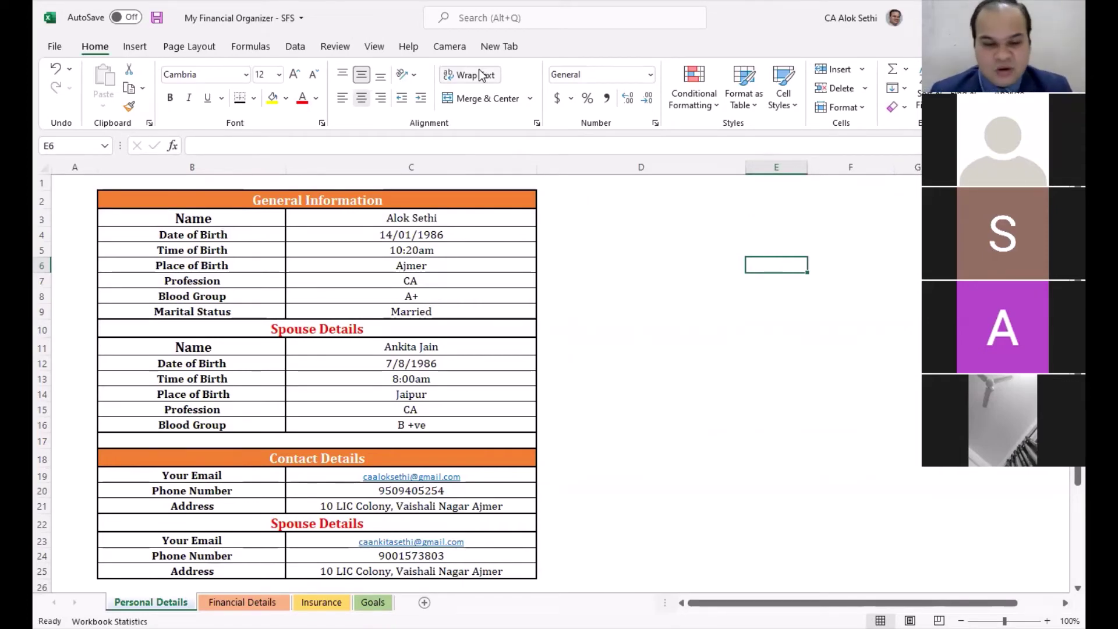
key(ctrl+Page_Down)
key(ctrl+Page_Down)
key(ctrl+Page_Down)
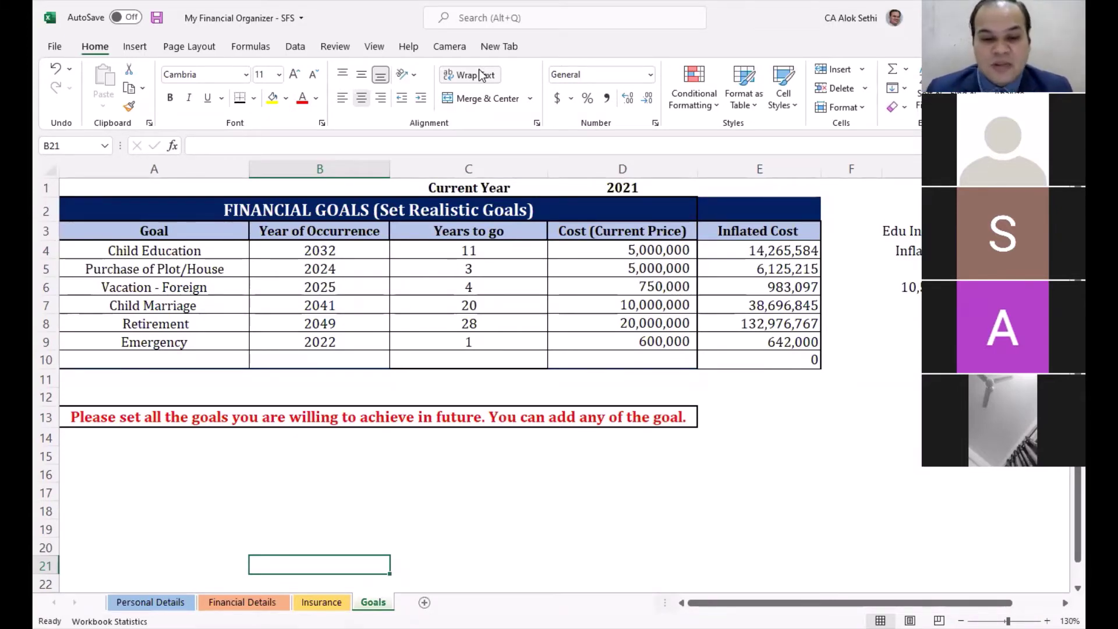
key(ctrl+Page_Up)
key(ctrl+Page_Up)
key(ctrl+Page_Up)
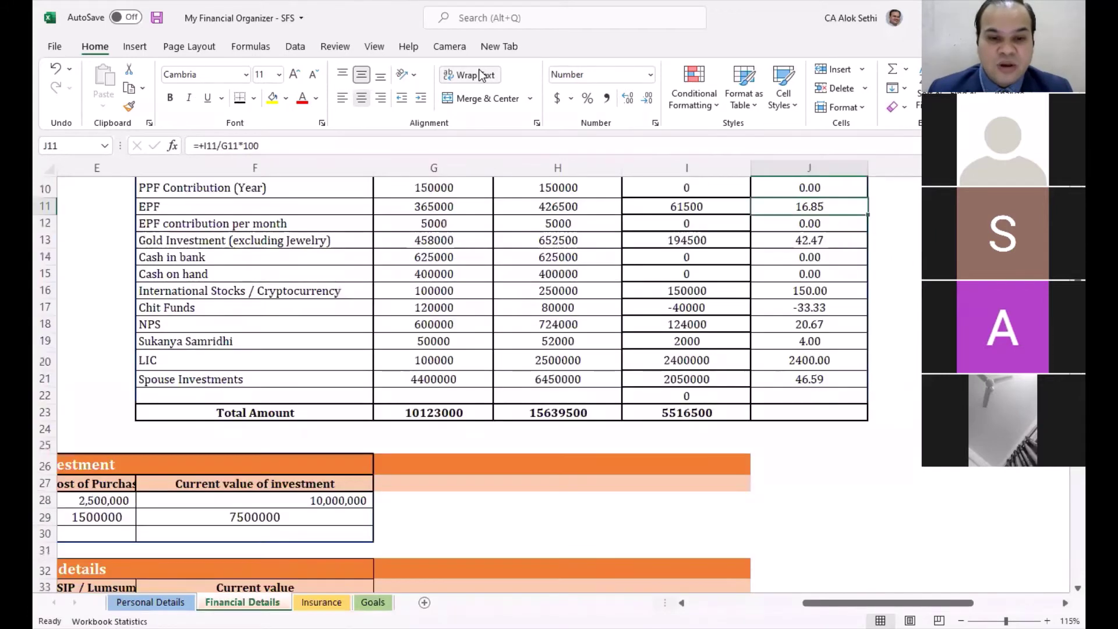
key(ctrl+Page_Down)
key(ctrl+Page_Down)
key(ctrl+Page_Down)
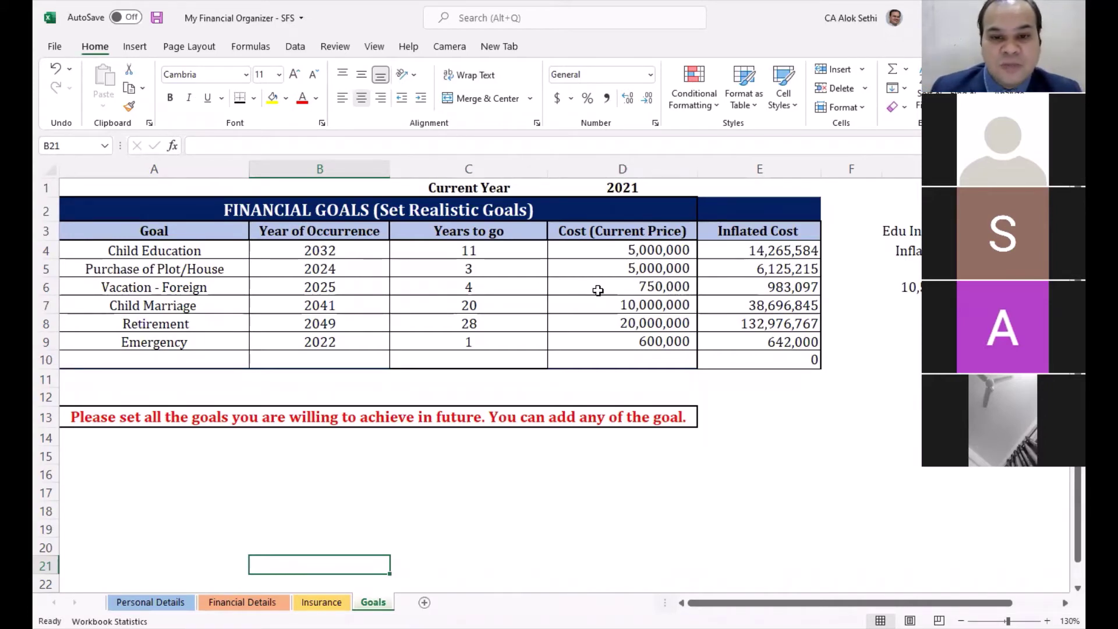
key(alt+Tab)
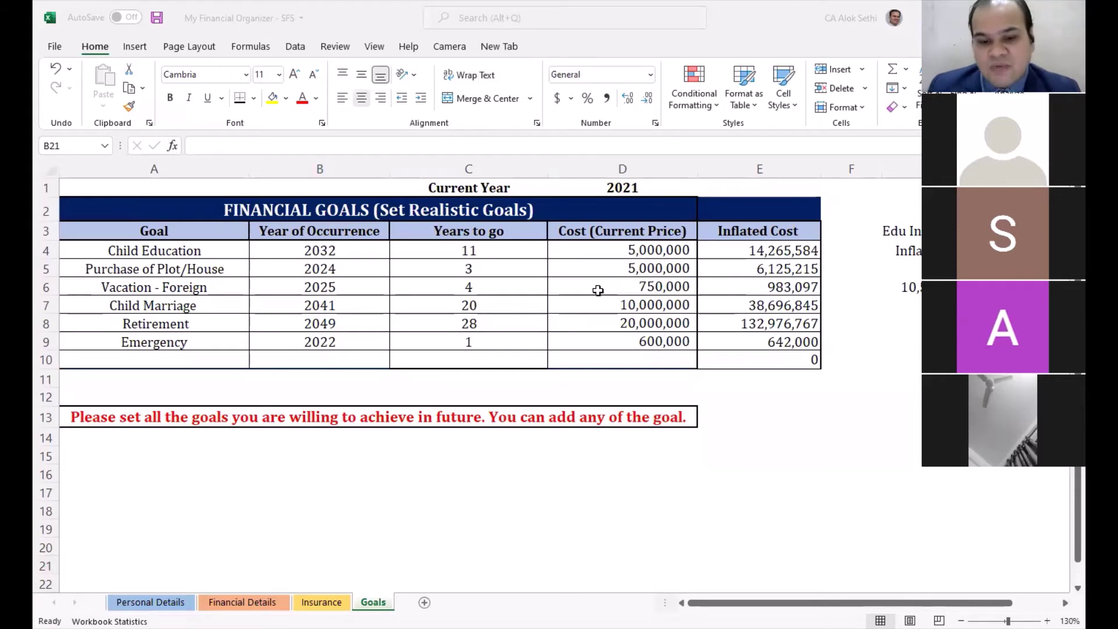
scroll(416, 416, down, 1)
click(412, 411)
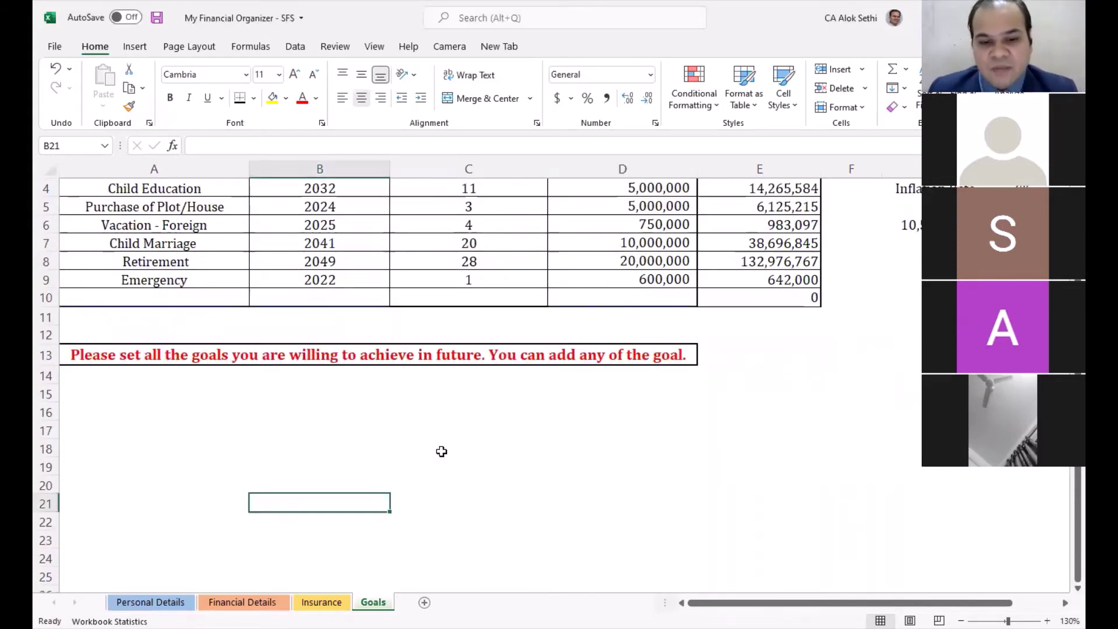
click(442, 436)
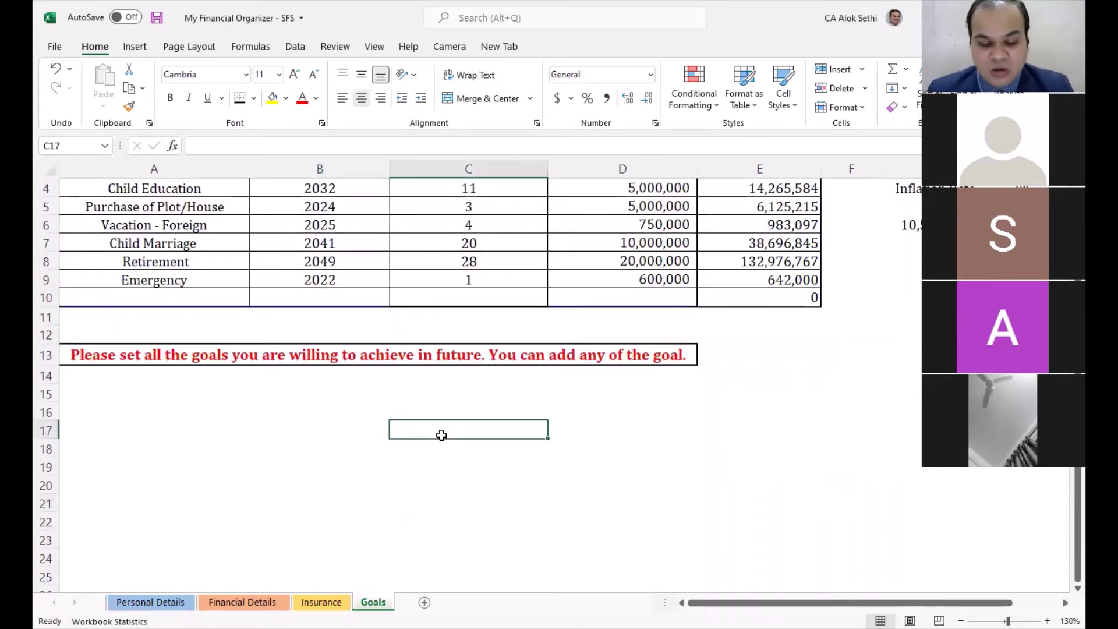
text(50-30-)
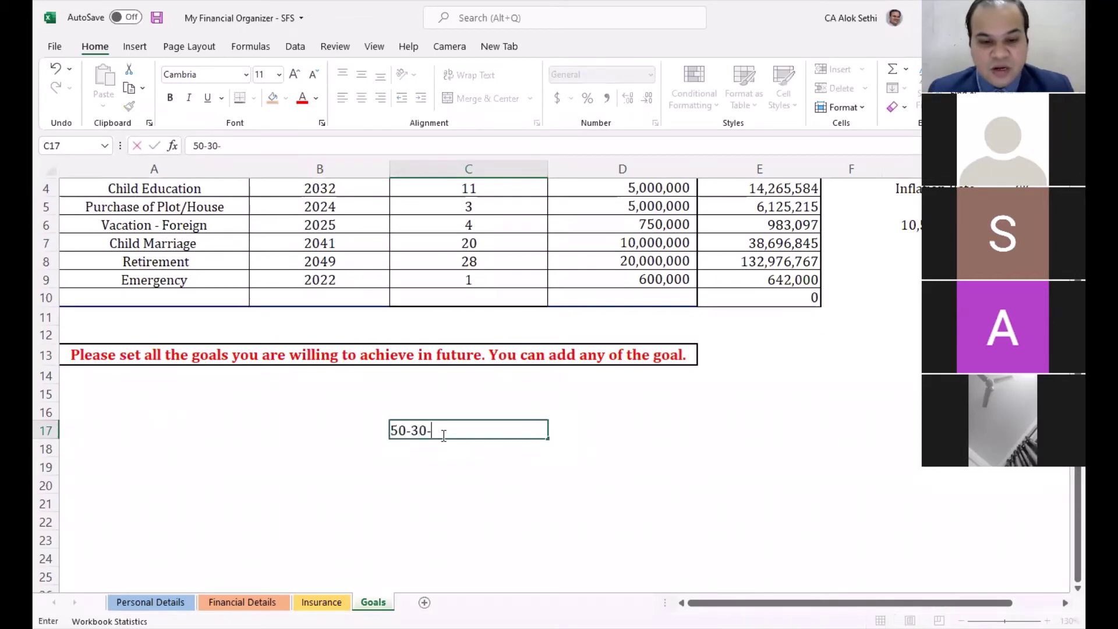
text(20 Principle)
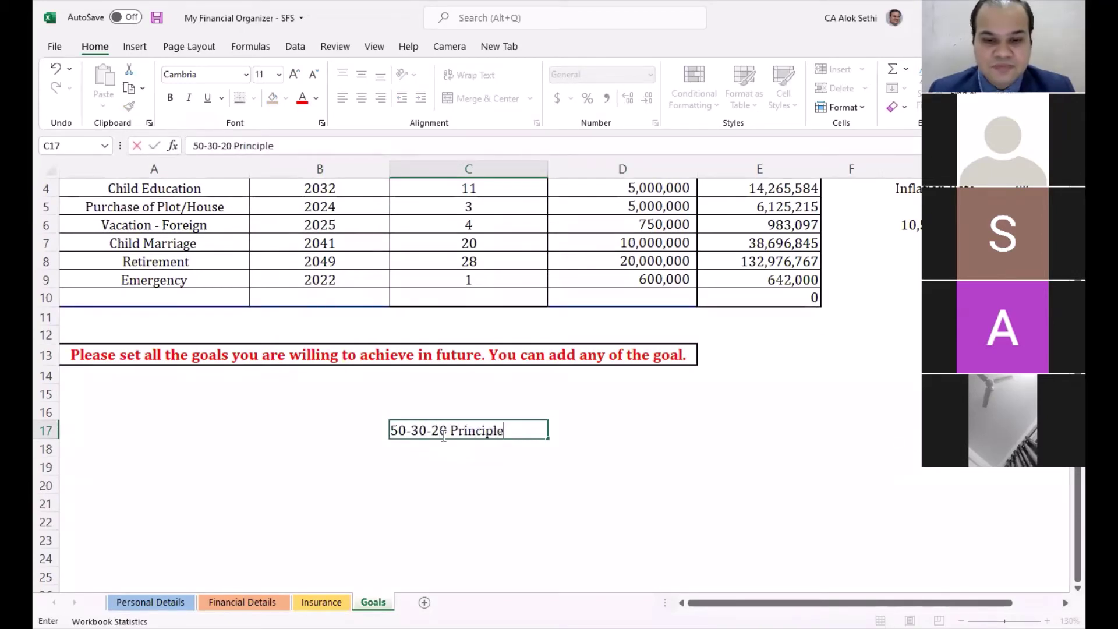
Step: Enter the '50-30-20 Principle' heading in C17, make it bold, and select B19
key(Return)
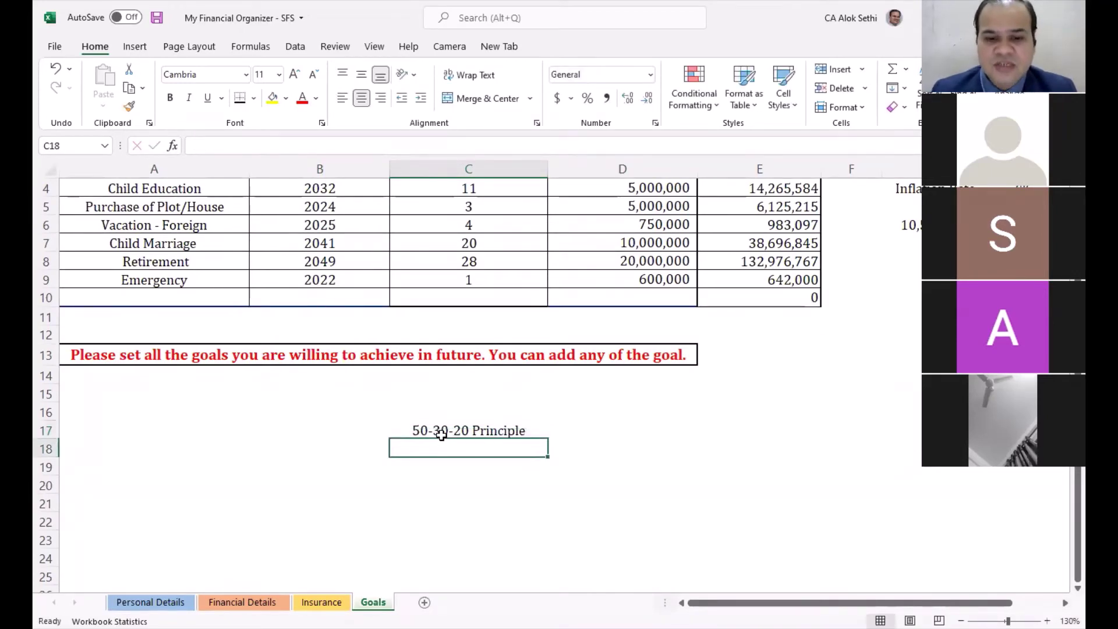
click(441, 434)
key(ctrl+b)
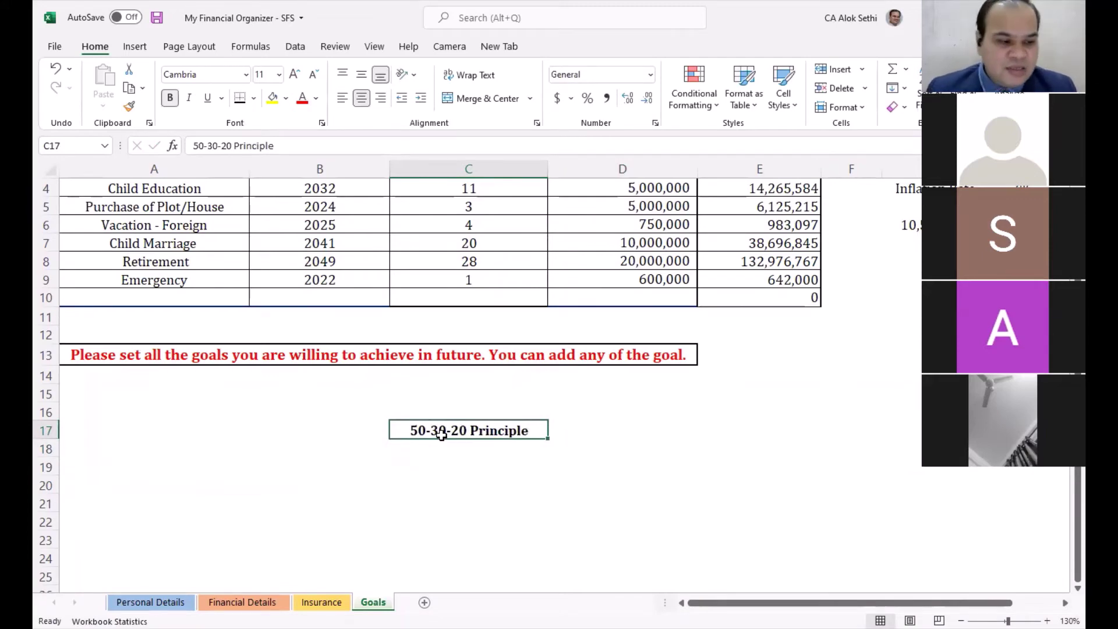
scroll(442, 434, up, 3)
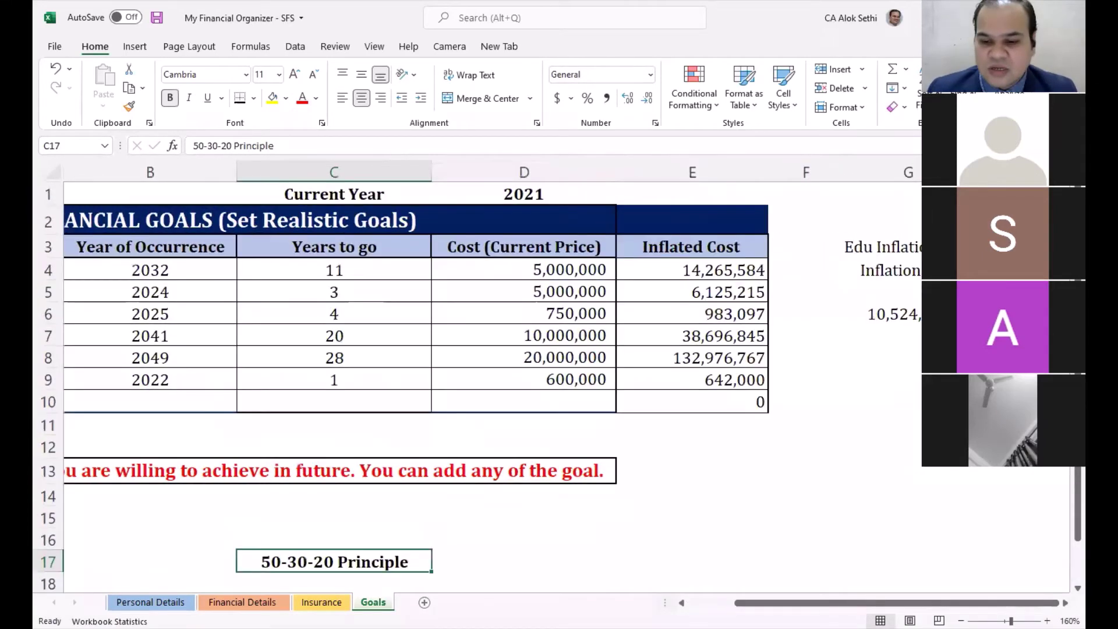
scroll(729, 537, down, 4)
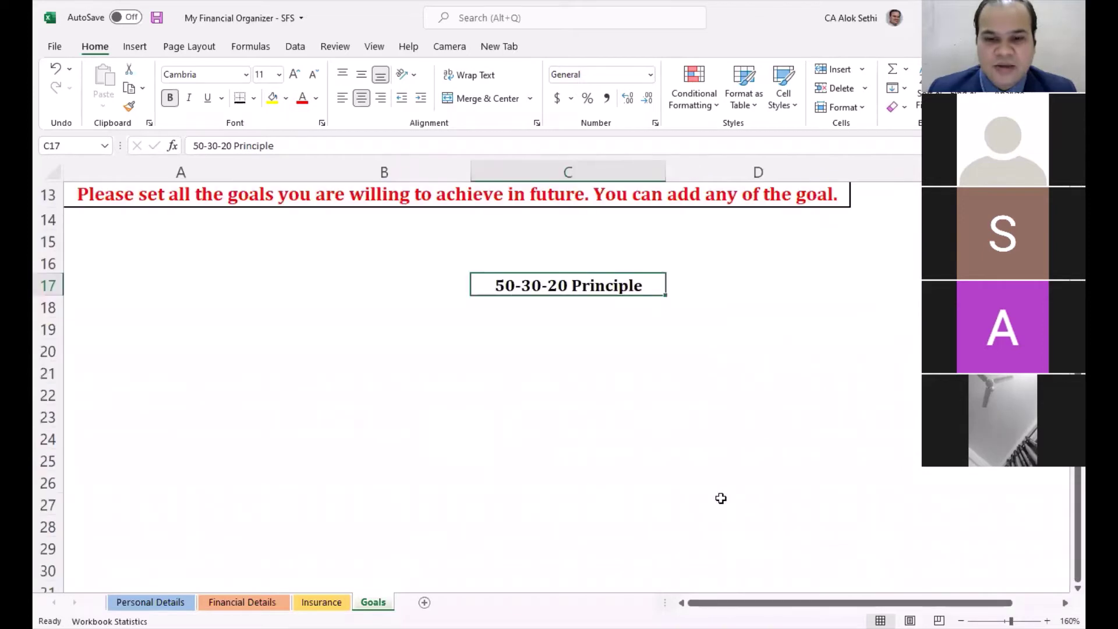
click(599, 324)
click(417, 327)
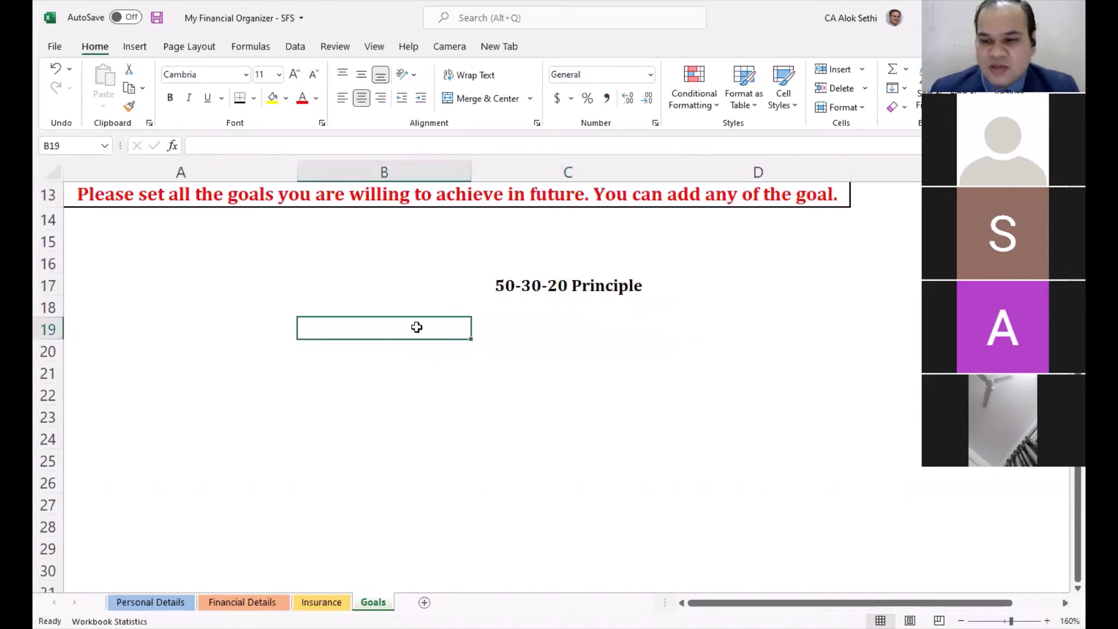
Step: Enter 50, 30 and 20 in B19:B21, then 100 in B18
text(50)
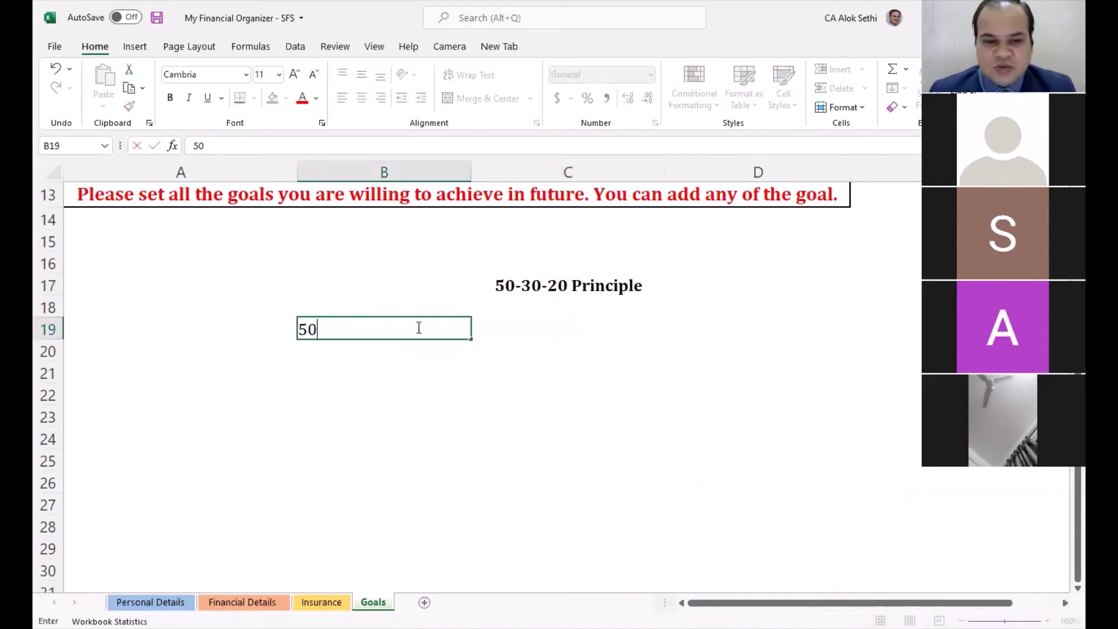
key(Return)
text(30)
key(Return)
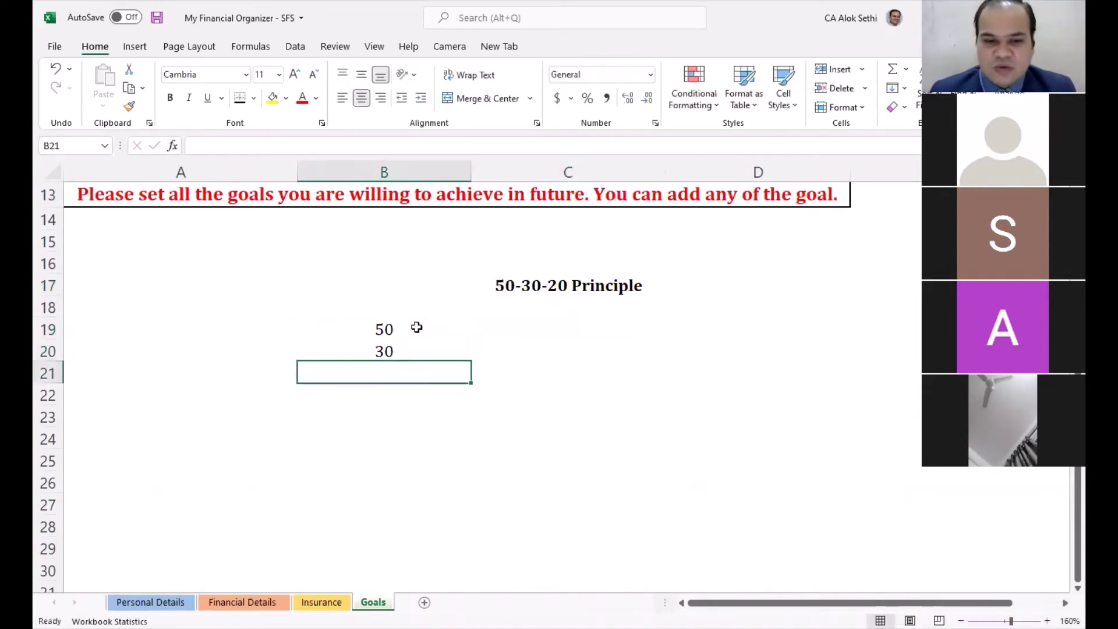
text(20)
key(Return)
key(Tab)
key(Up)
key(Up)
key(Up)
key(Up)
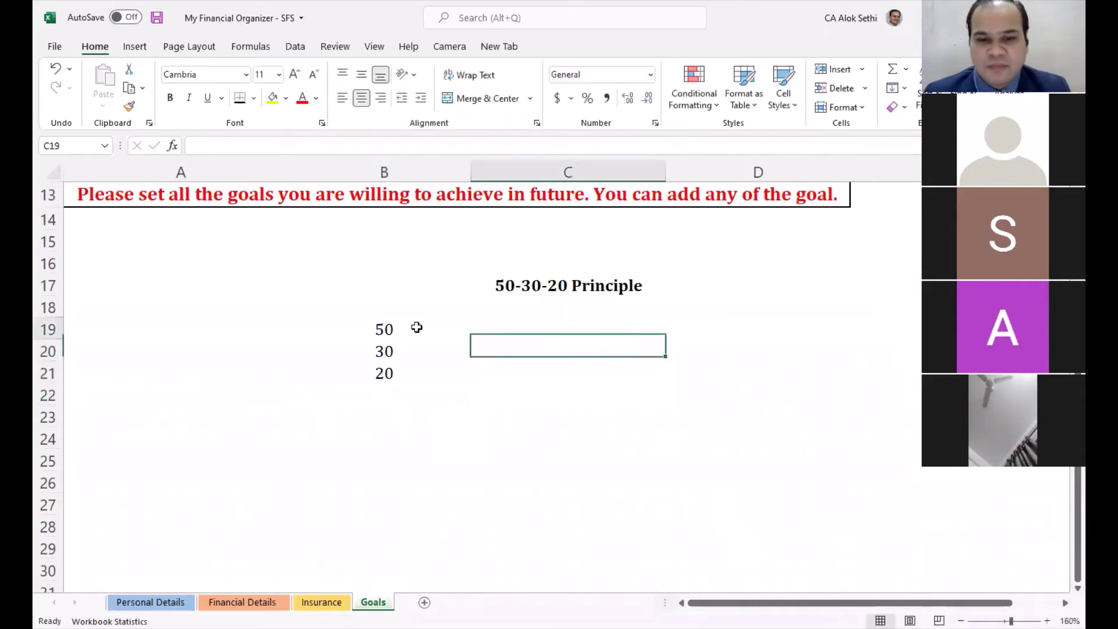
key(Left)
text(100)
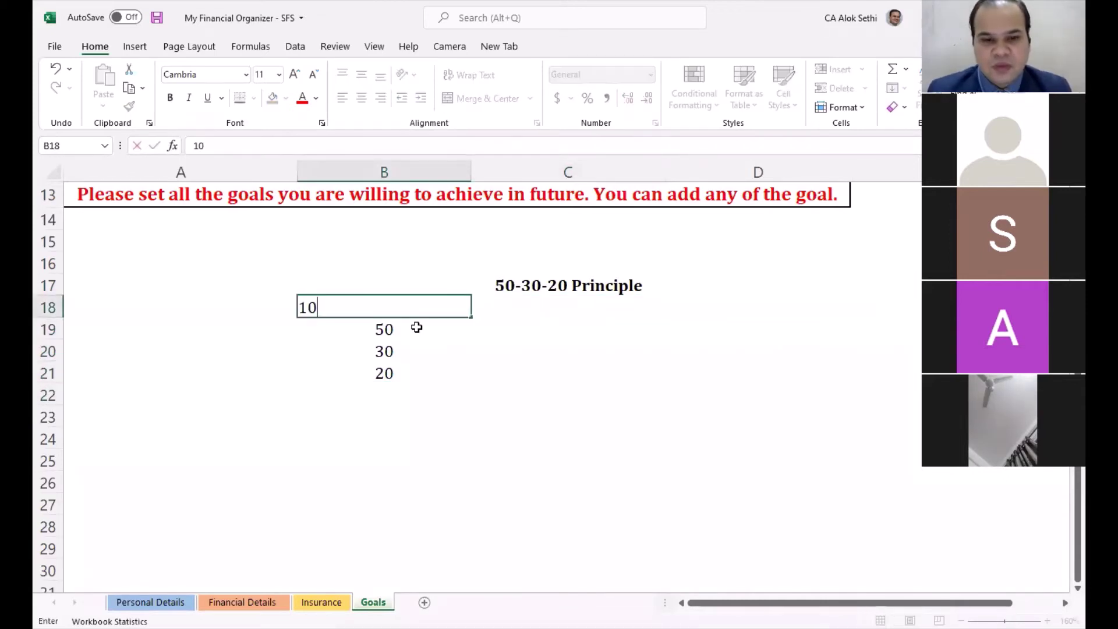
key(Tab)
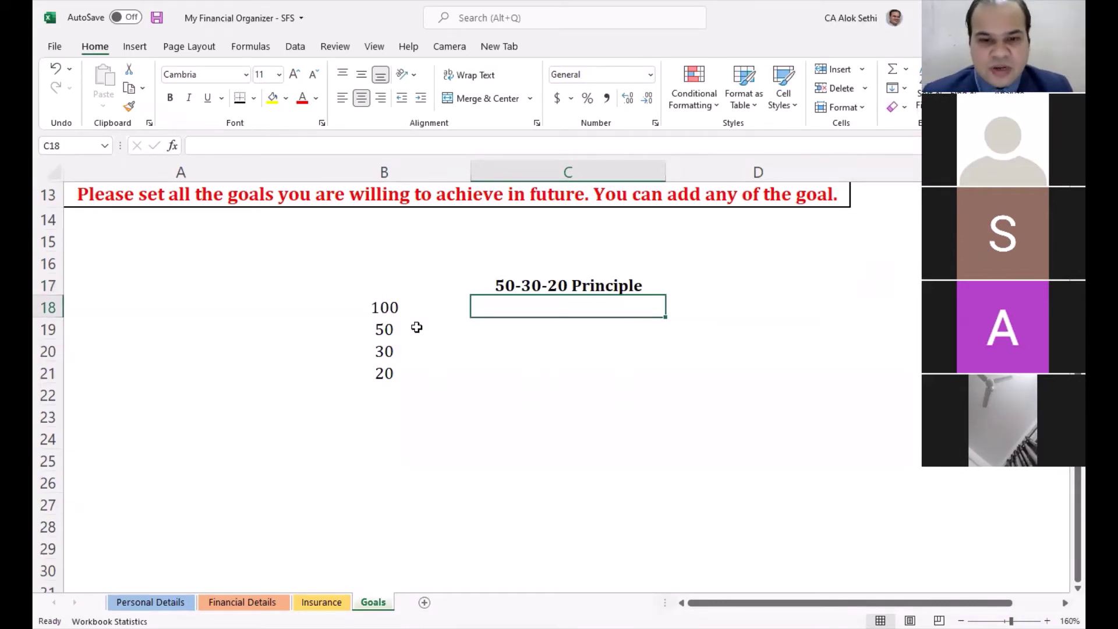
Step: Label C18 'Income' and C19 'Expense - Unavoidable'
text(Income)
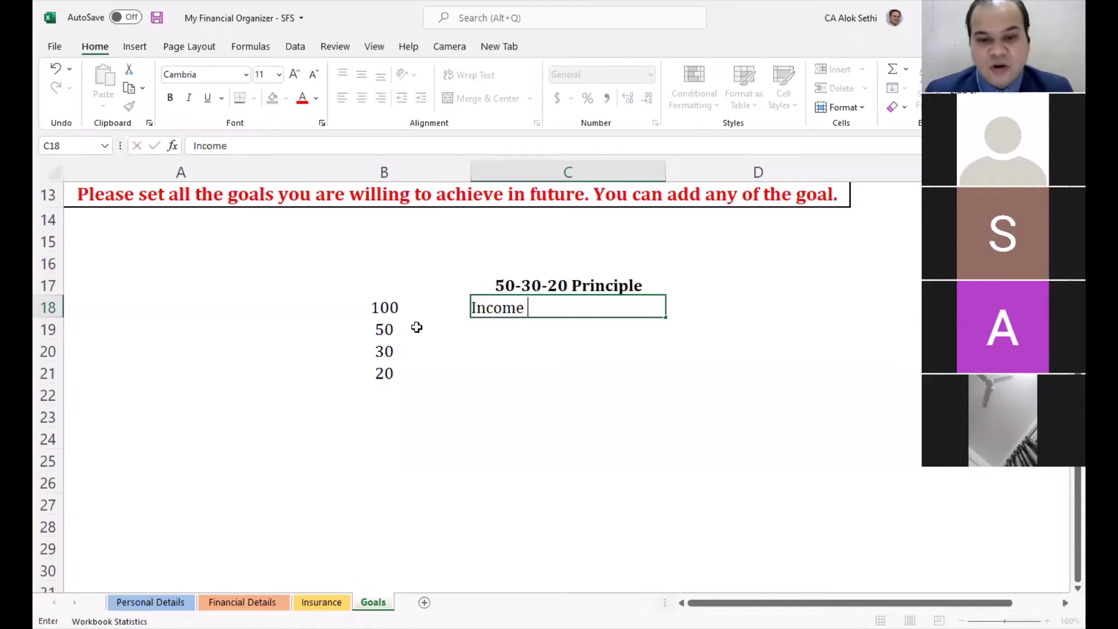
key(Tab)
key(Return)
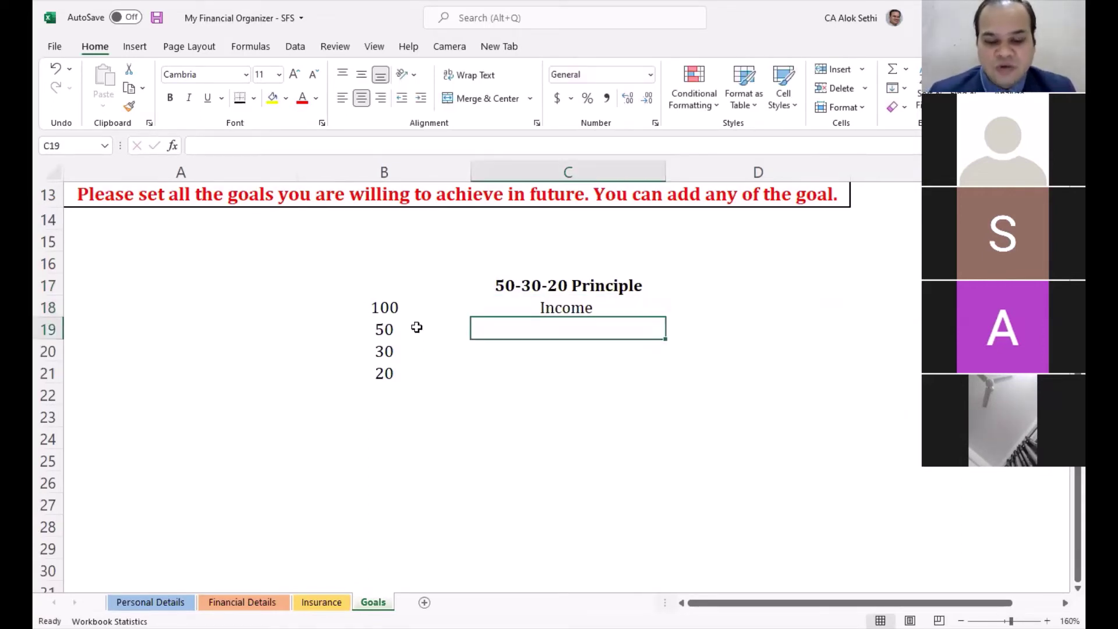
text(Expens)
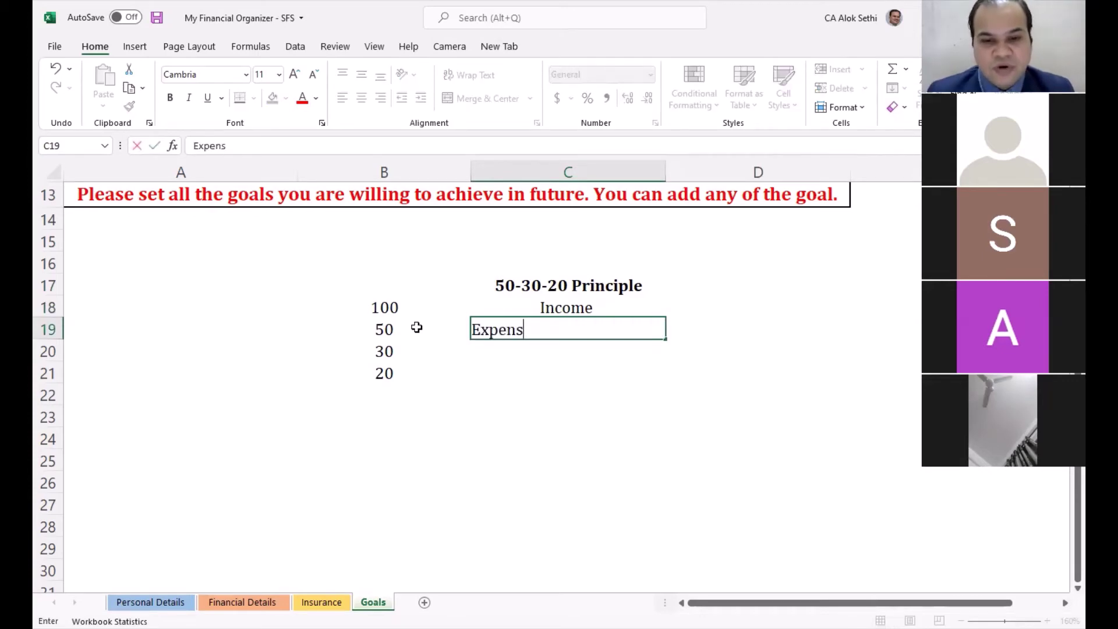
text(e - )
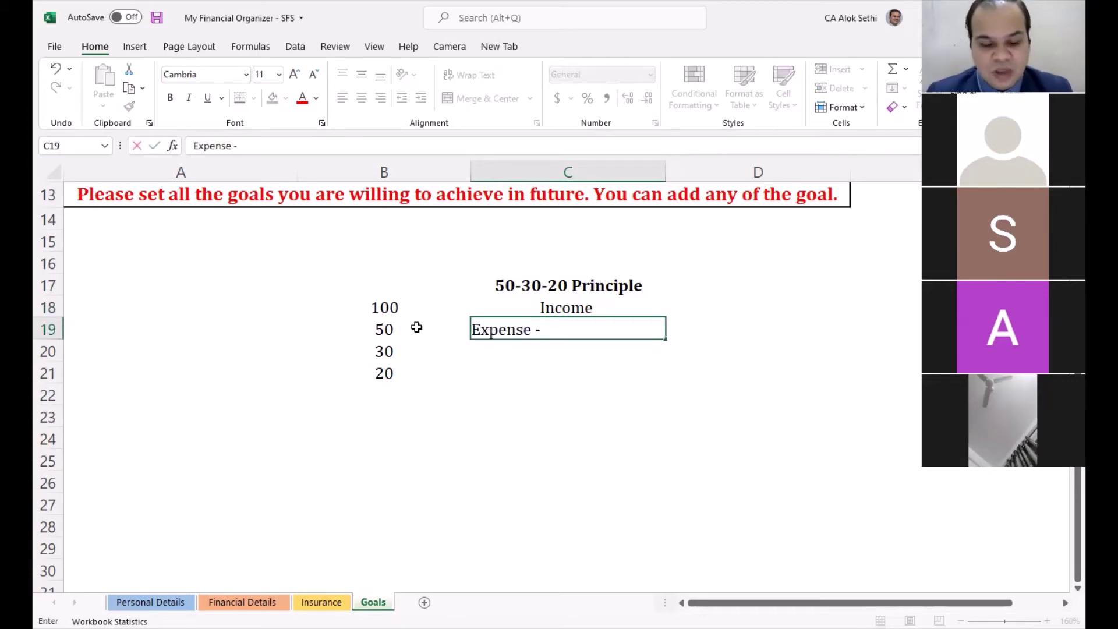
text(U)
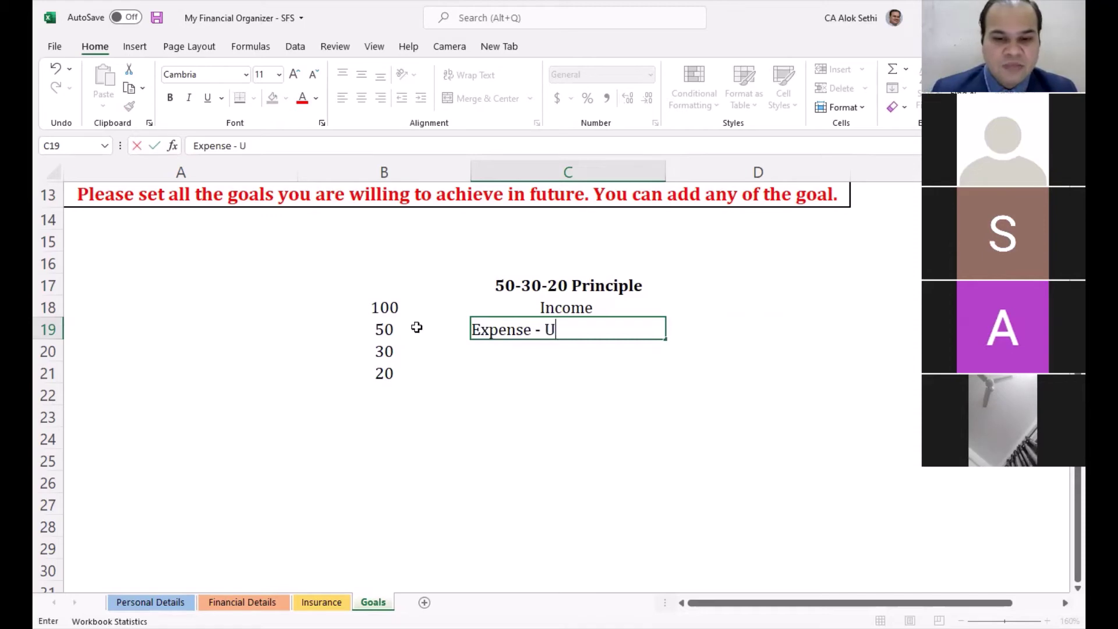
text(navoid)
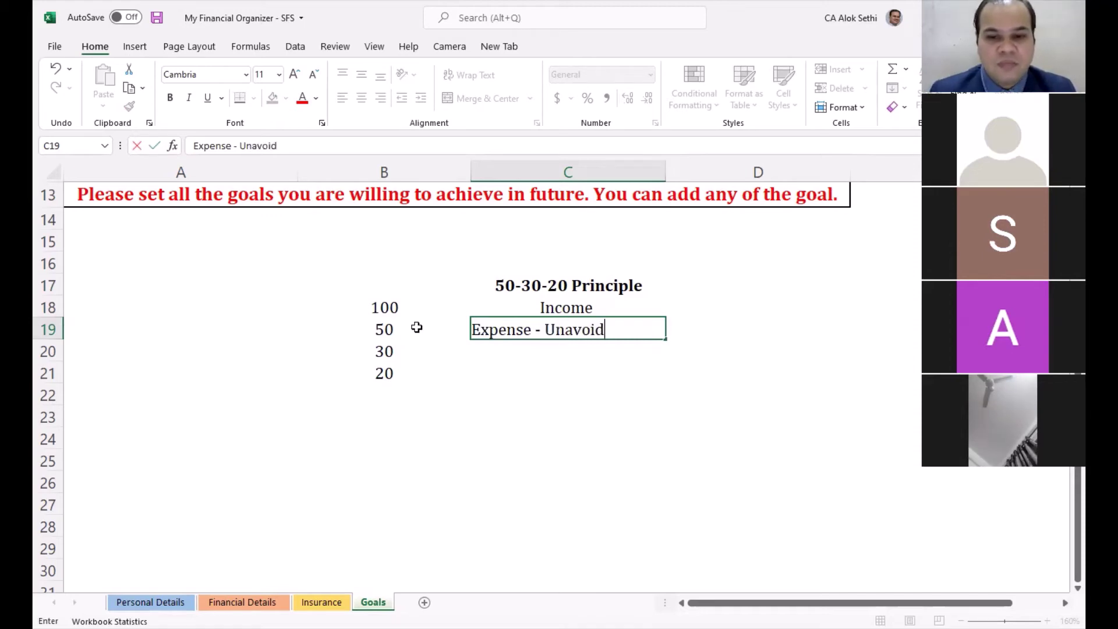
text(able)
key(Return)
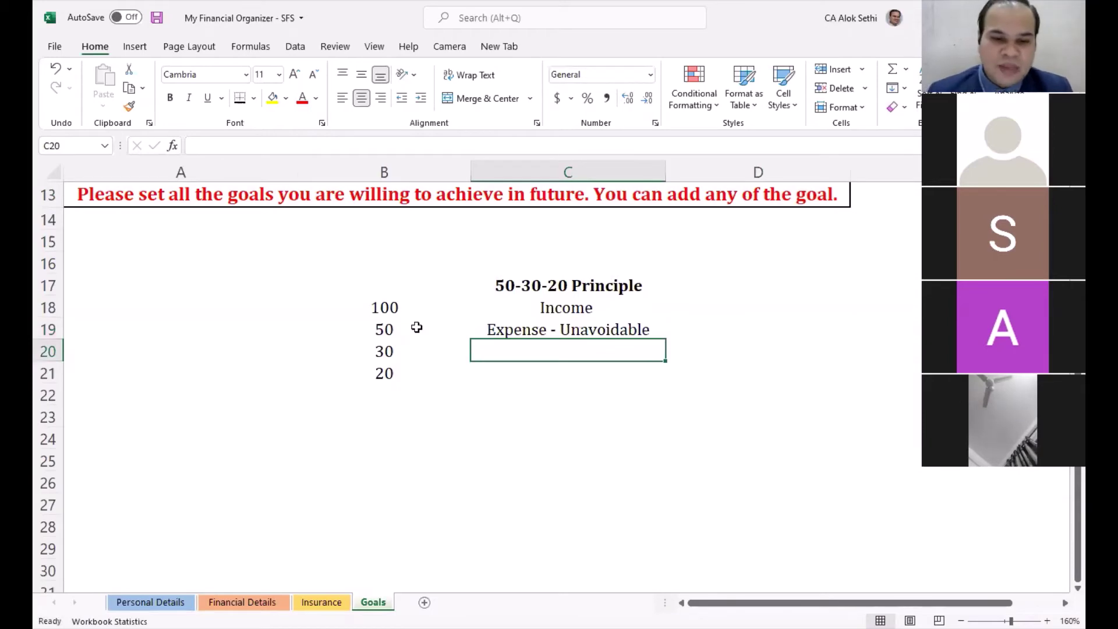
key(Return)
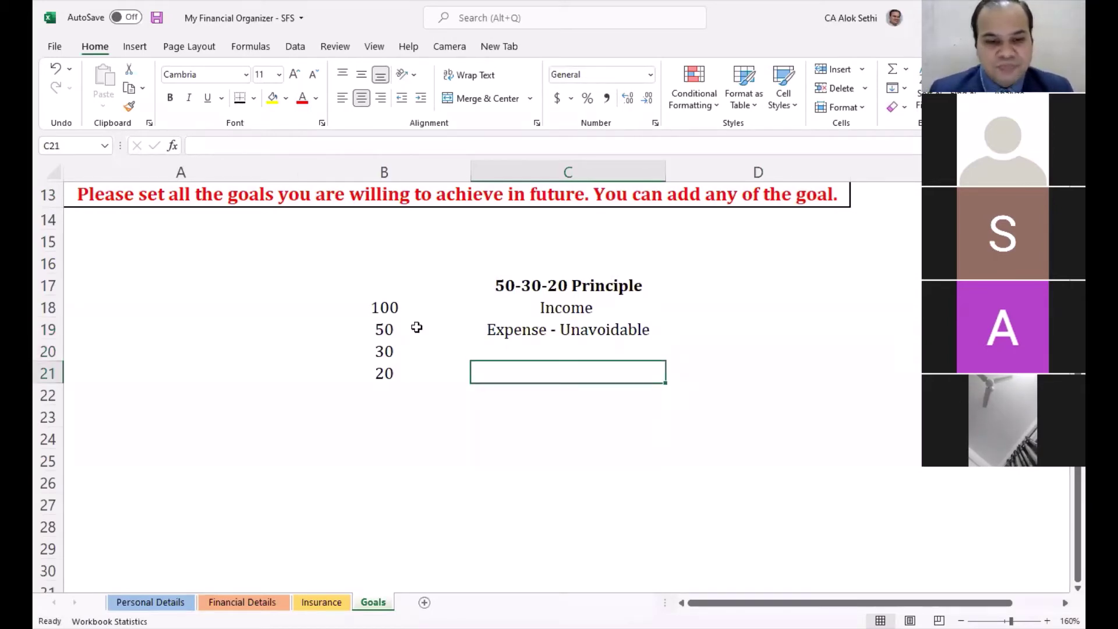
Step: Label C21 'Emergency - Save' and C20 'Investment - Future'
text(Emer)
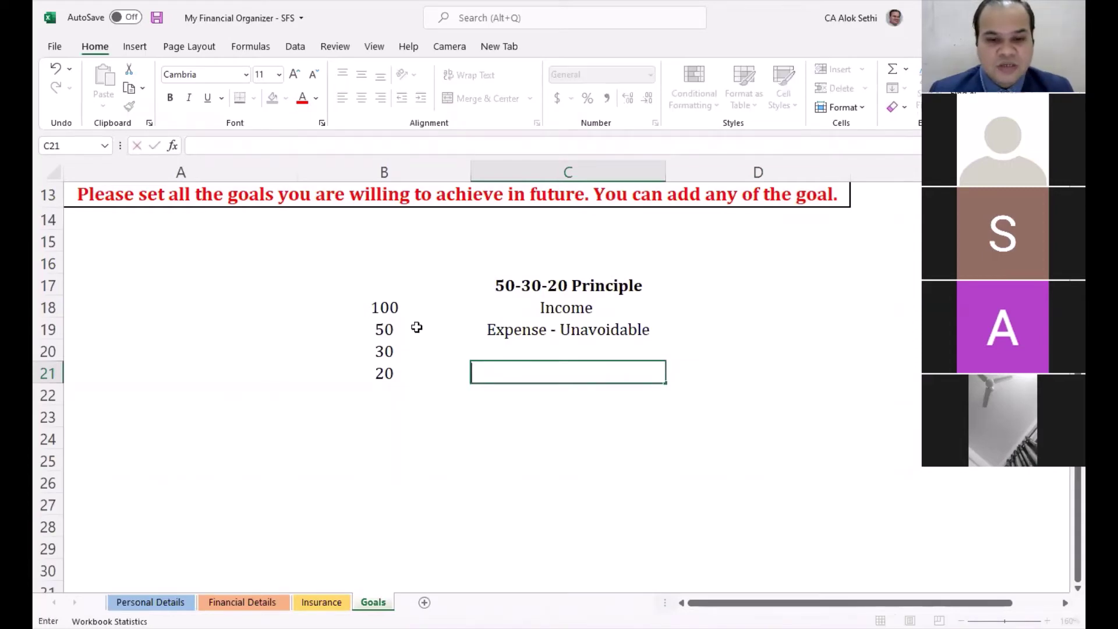
text(gen)
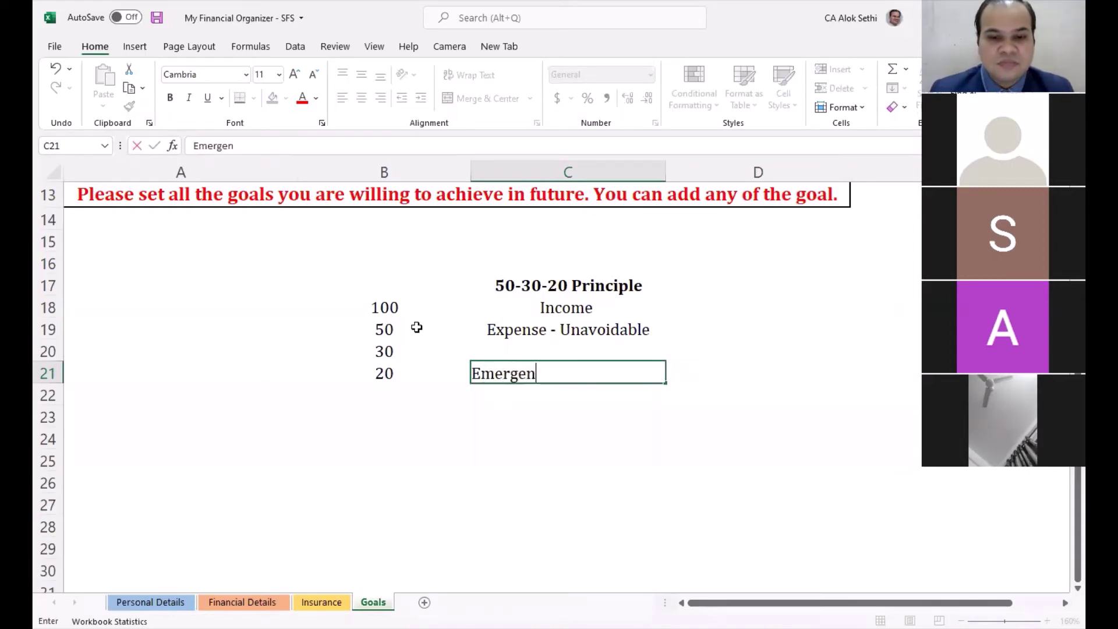
text(cy - SAvin)
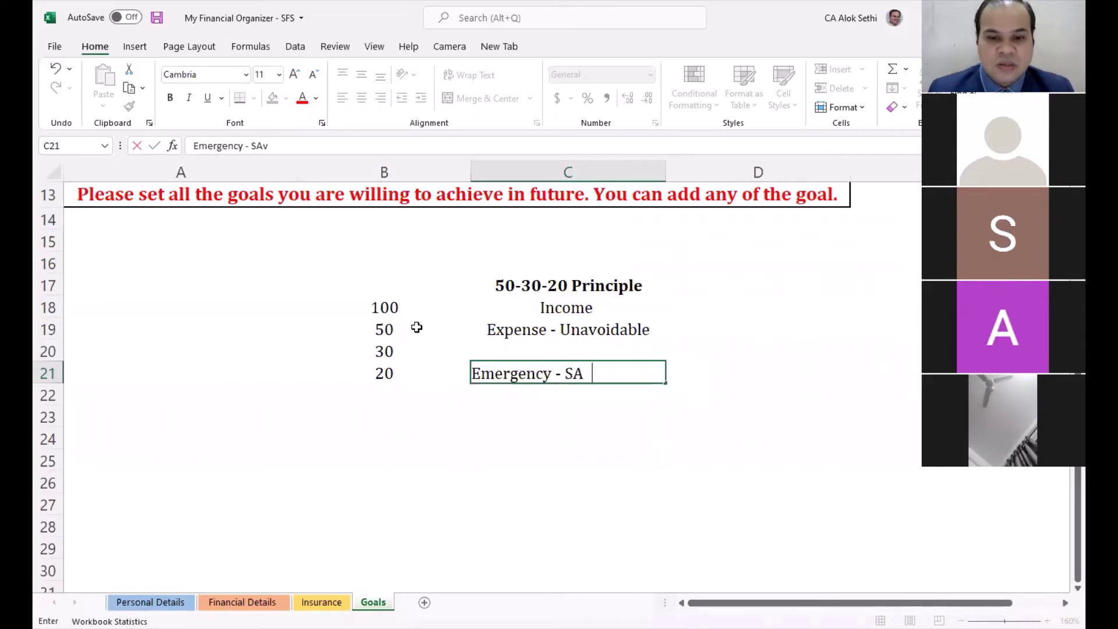
key(BackSpace)
key(BackSpace)
key(BackSpace)
key(BackSpace)
text(ave)
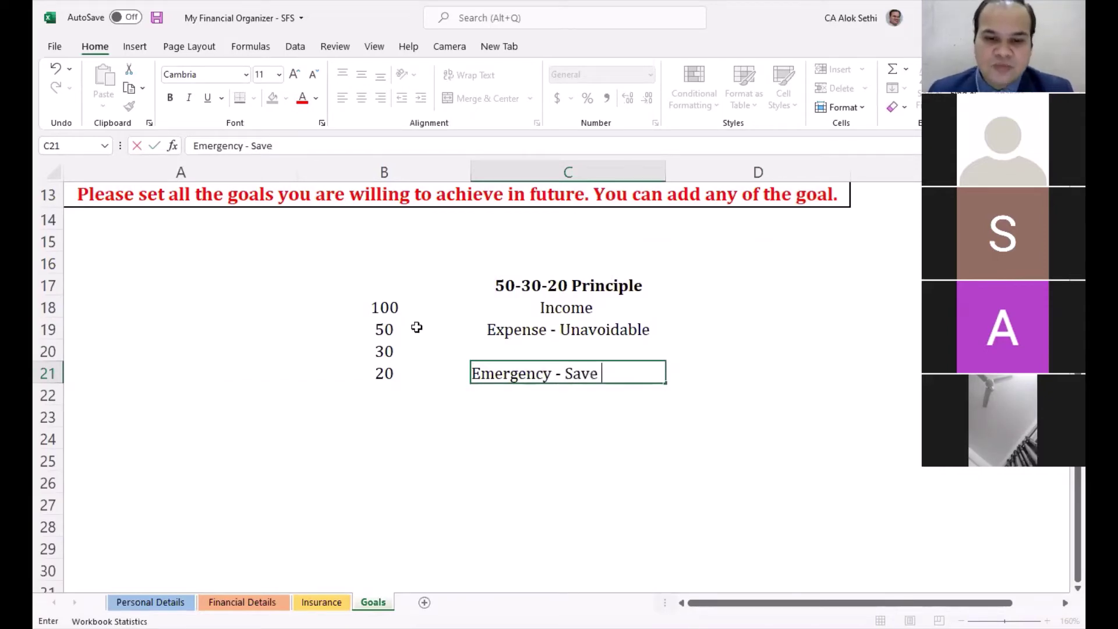
key(Return)
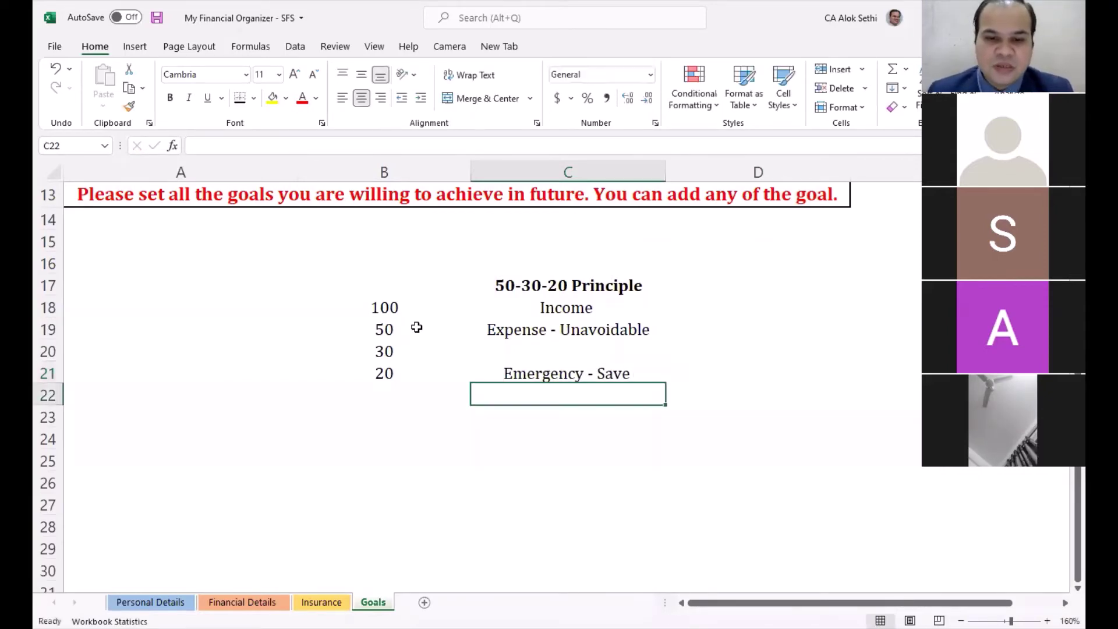
key(Up)
key(Up)
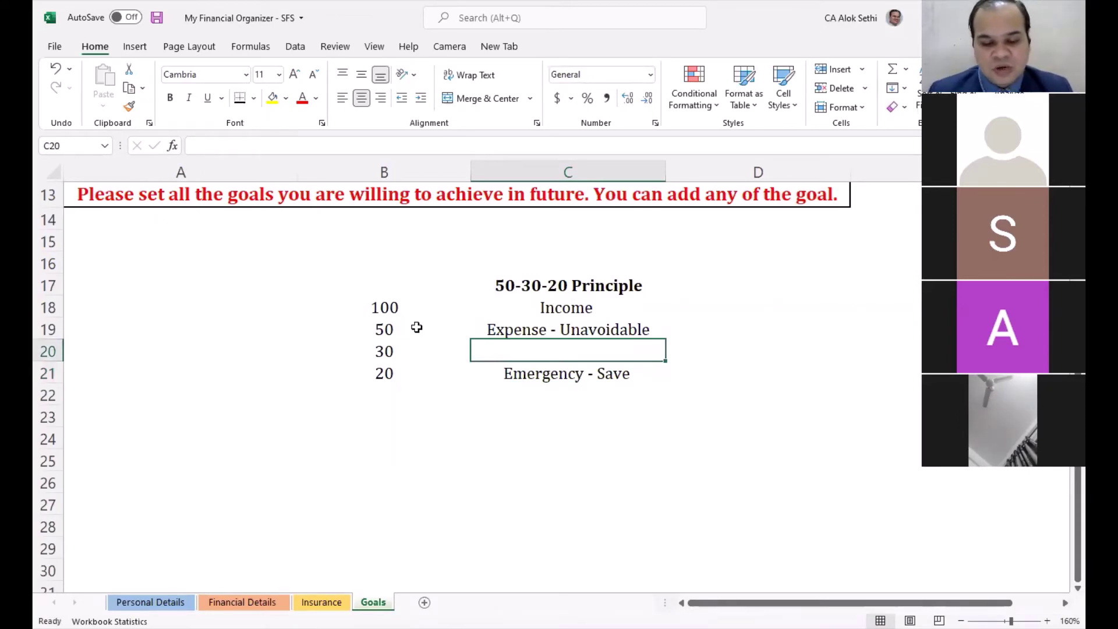
text(Investments)
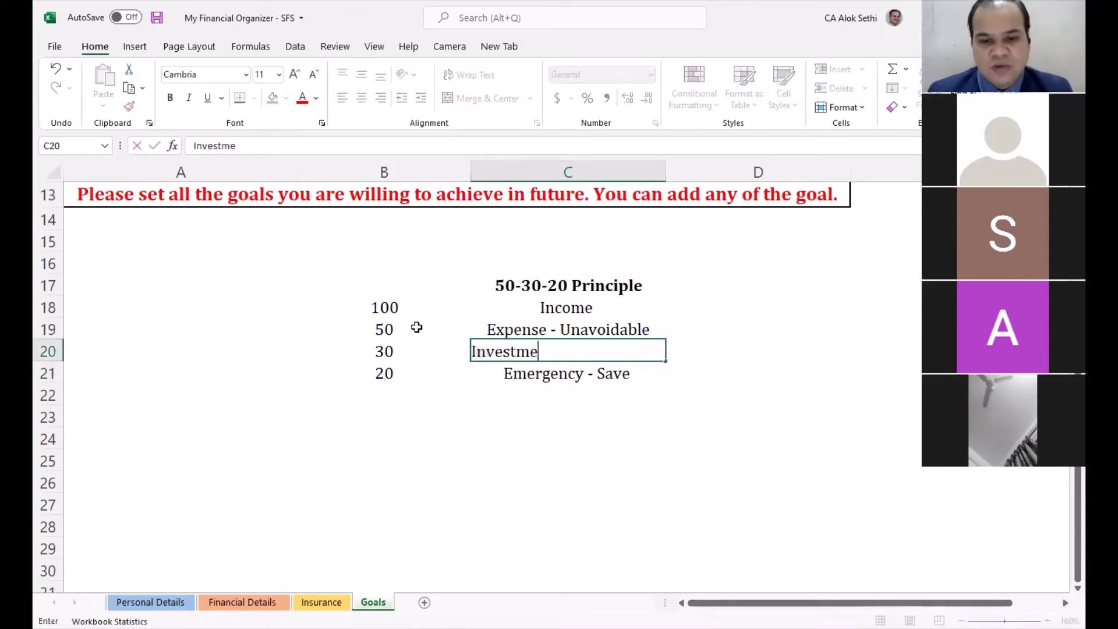
key(BackSpace)
key(BackSpace)
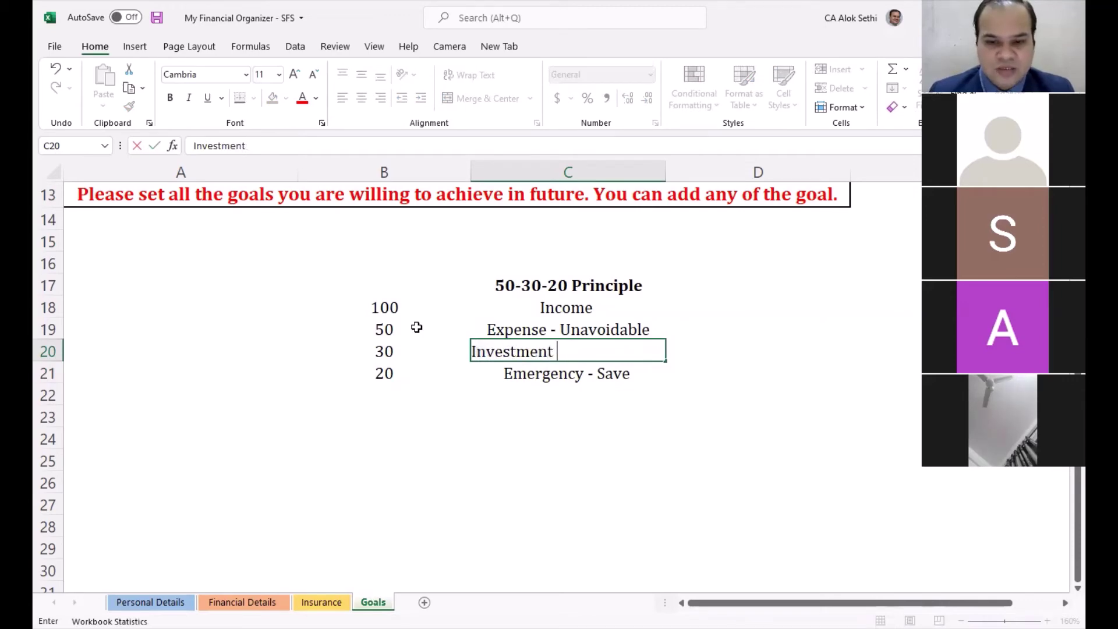
text(- Future)
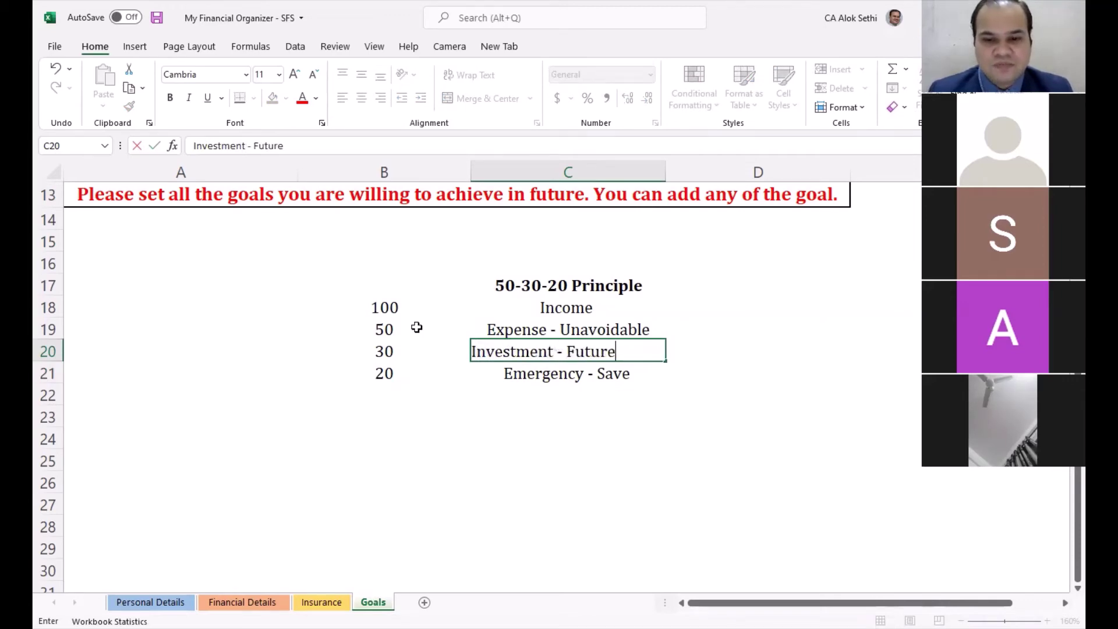
key(Return)
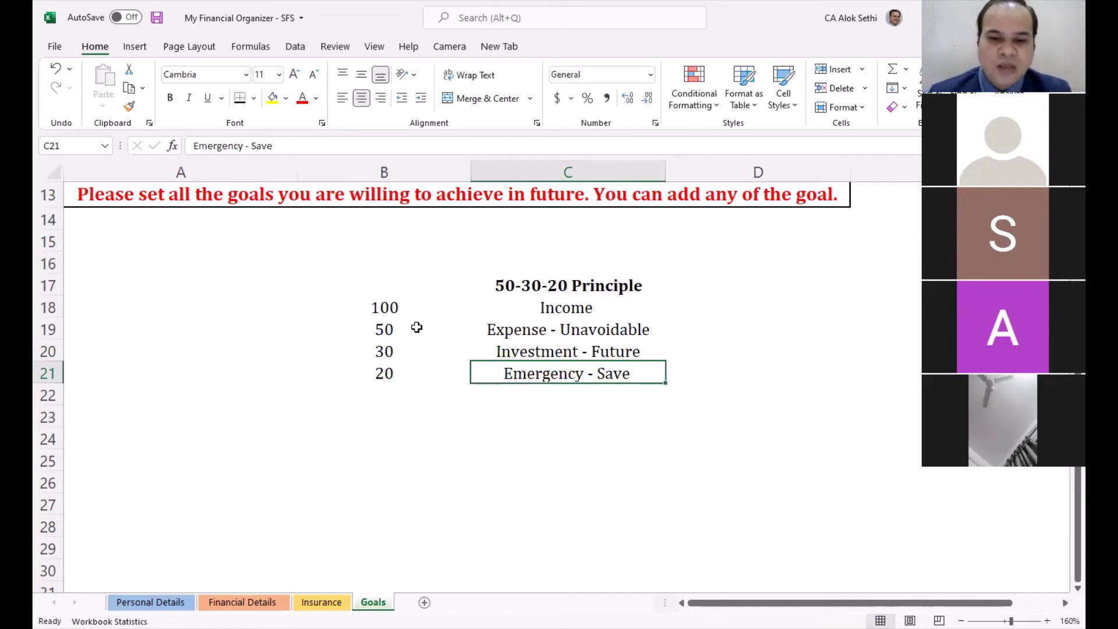
Step: Bold the 30 share and its Investment - Future label in B20:C20
key(Left)
key(Up)
key(Up)
key(Up)
key(Up)
key(Down)
key(Down)
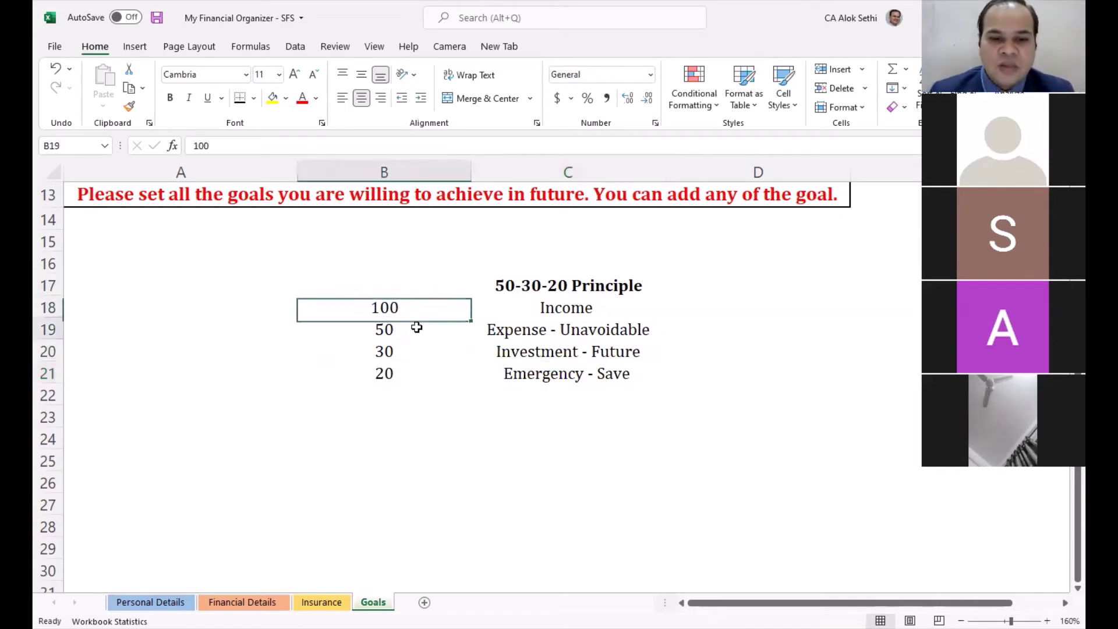
key(Up)
key(Down)
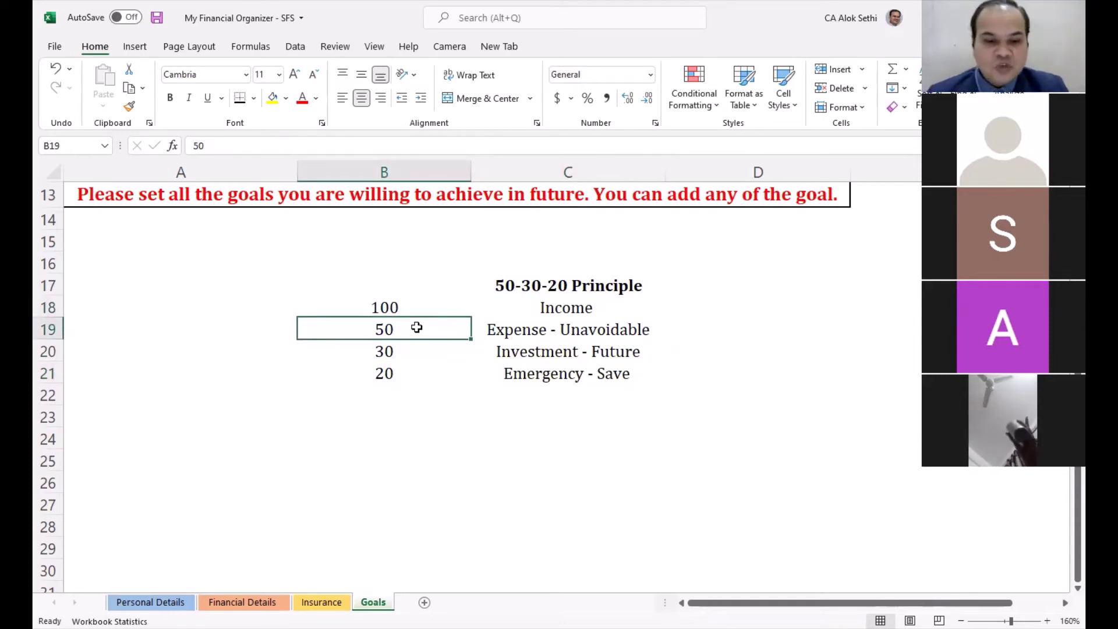
key(Down)
key(Down)
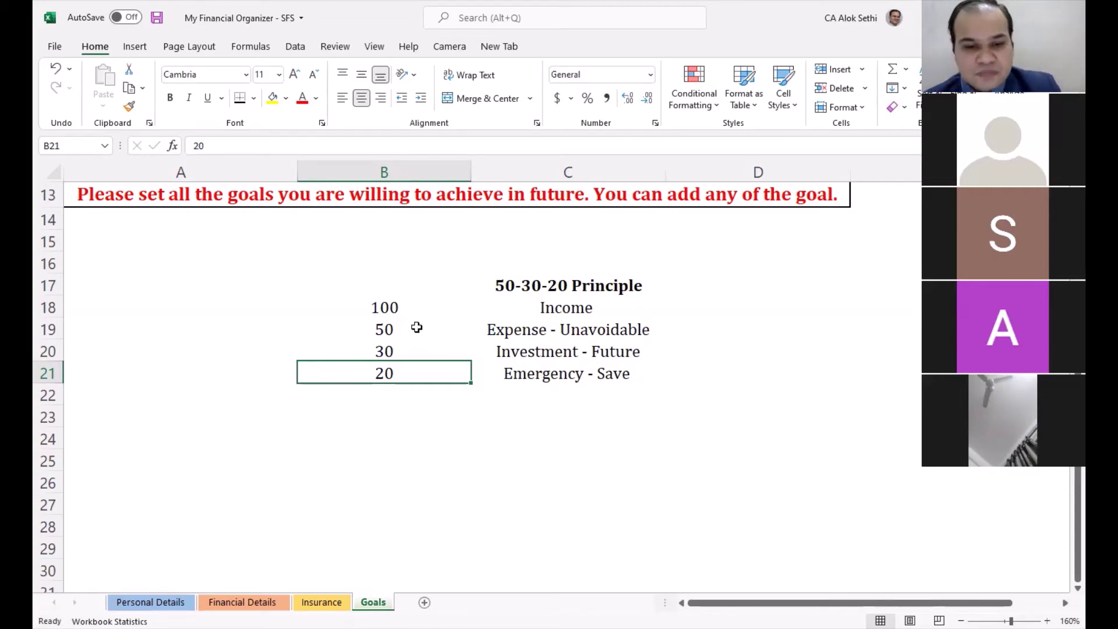
key(Up)
key(shift+Right)
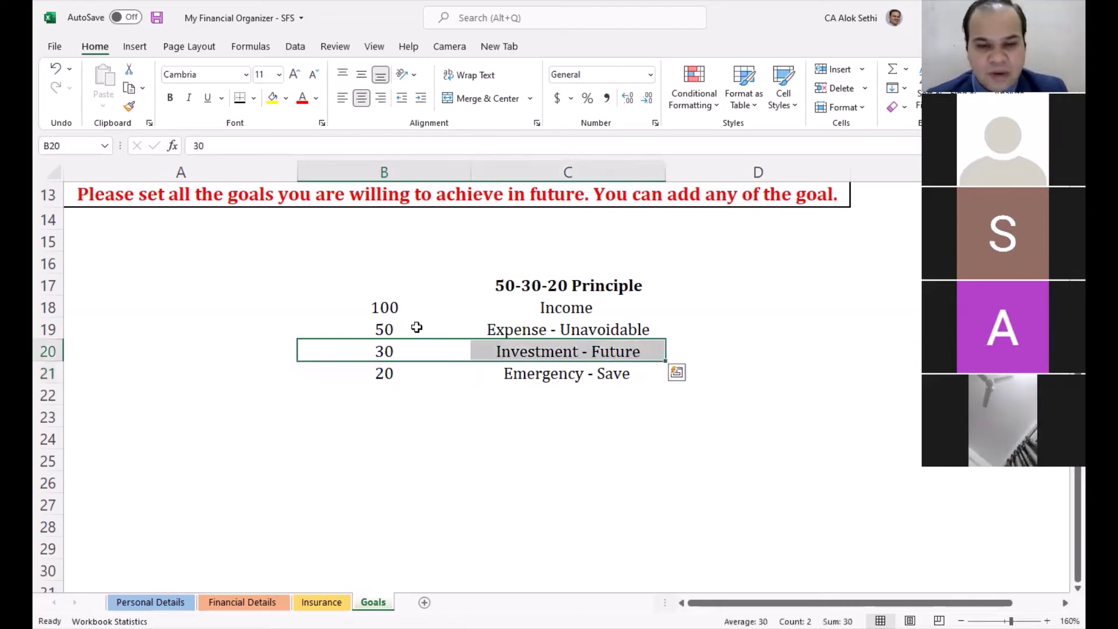
key(ctrl+b)
Step: Move back up the 50-30-20 table and select the 50 expense share in B19
key(Right)
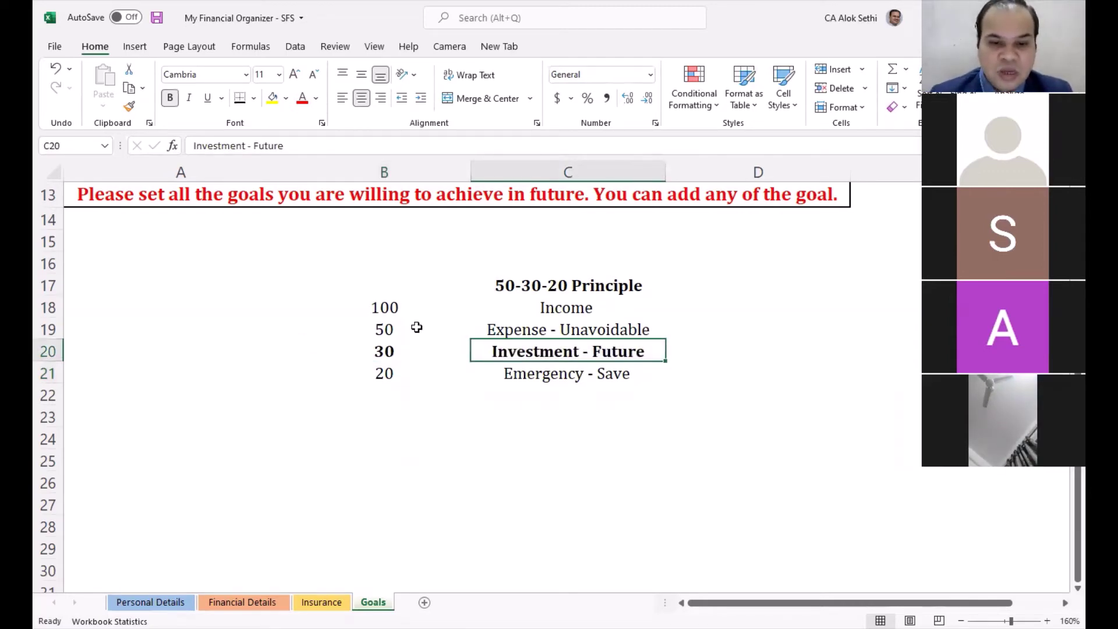
key(Up)
key(Up)
key(Up)
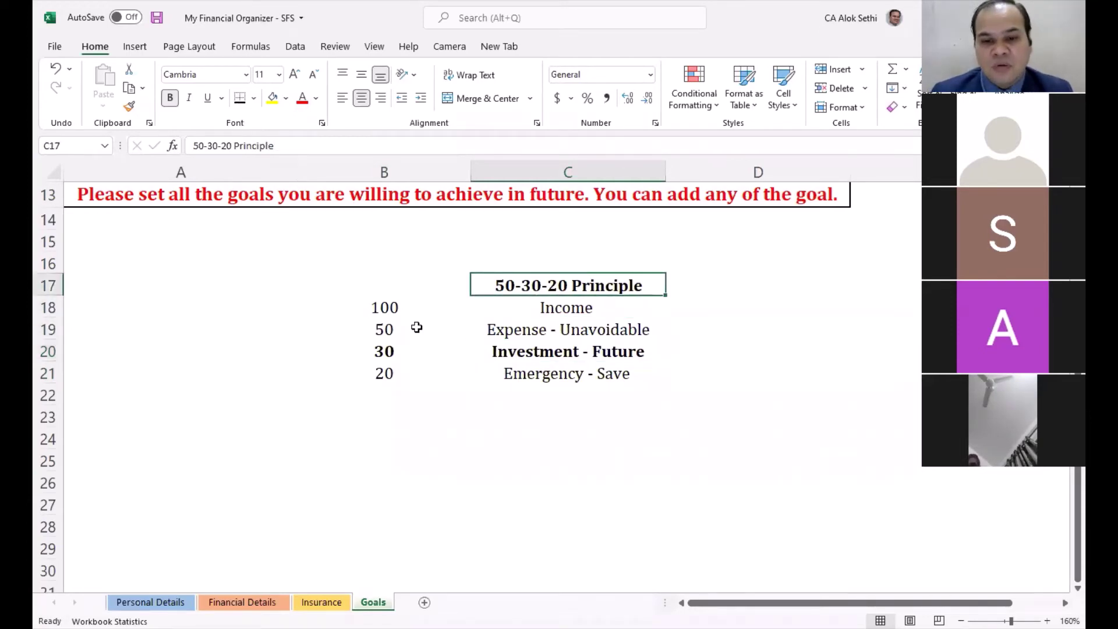
key(Left)
key(Left)
key(Down)
key(Right)
click(417, 328)
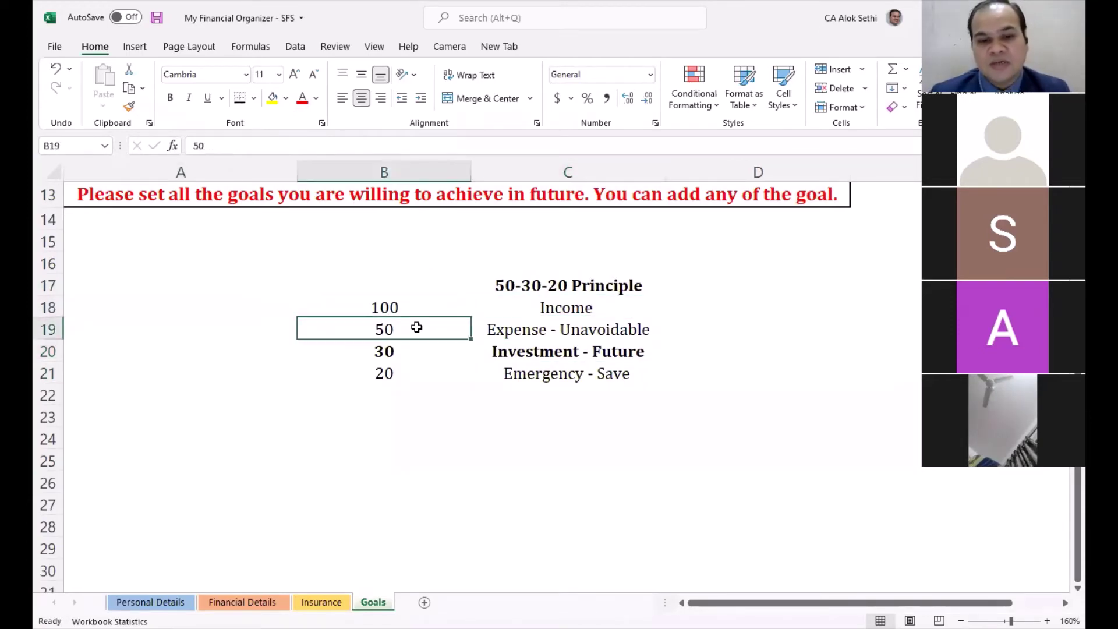